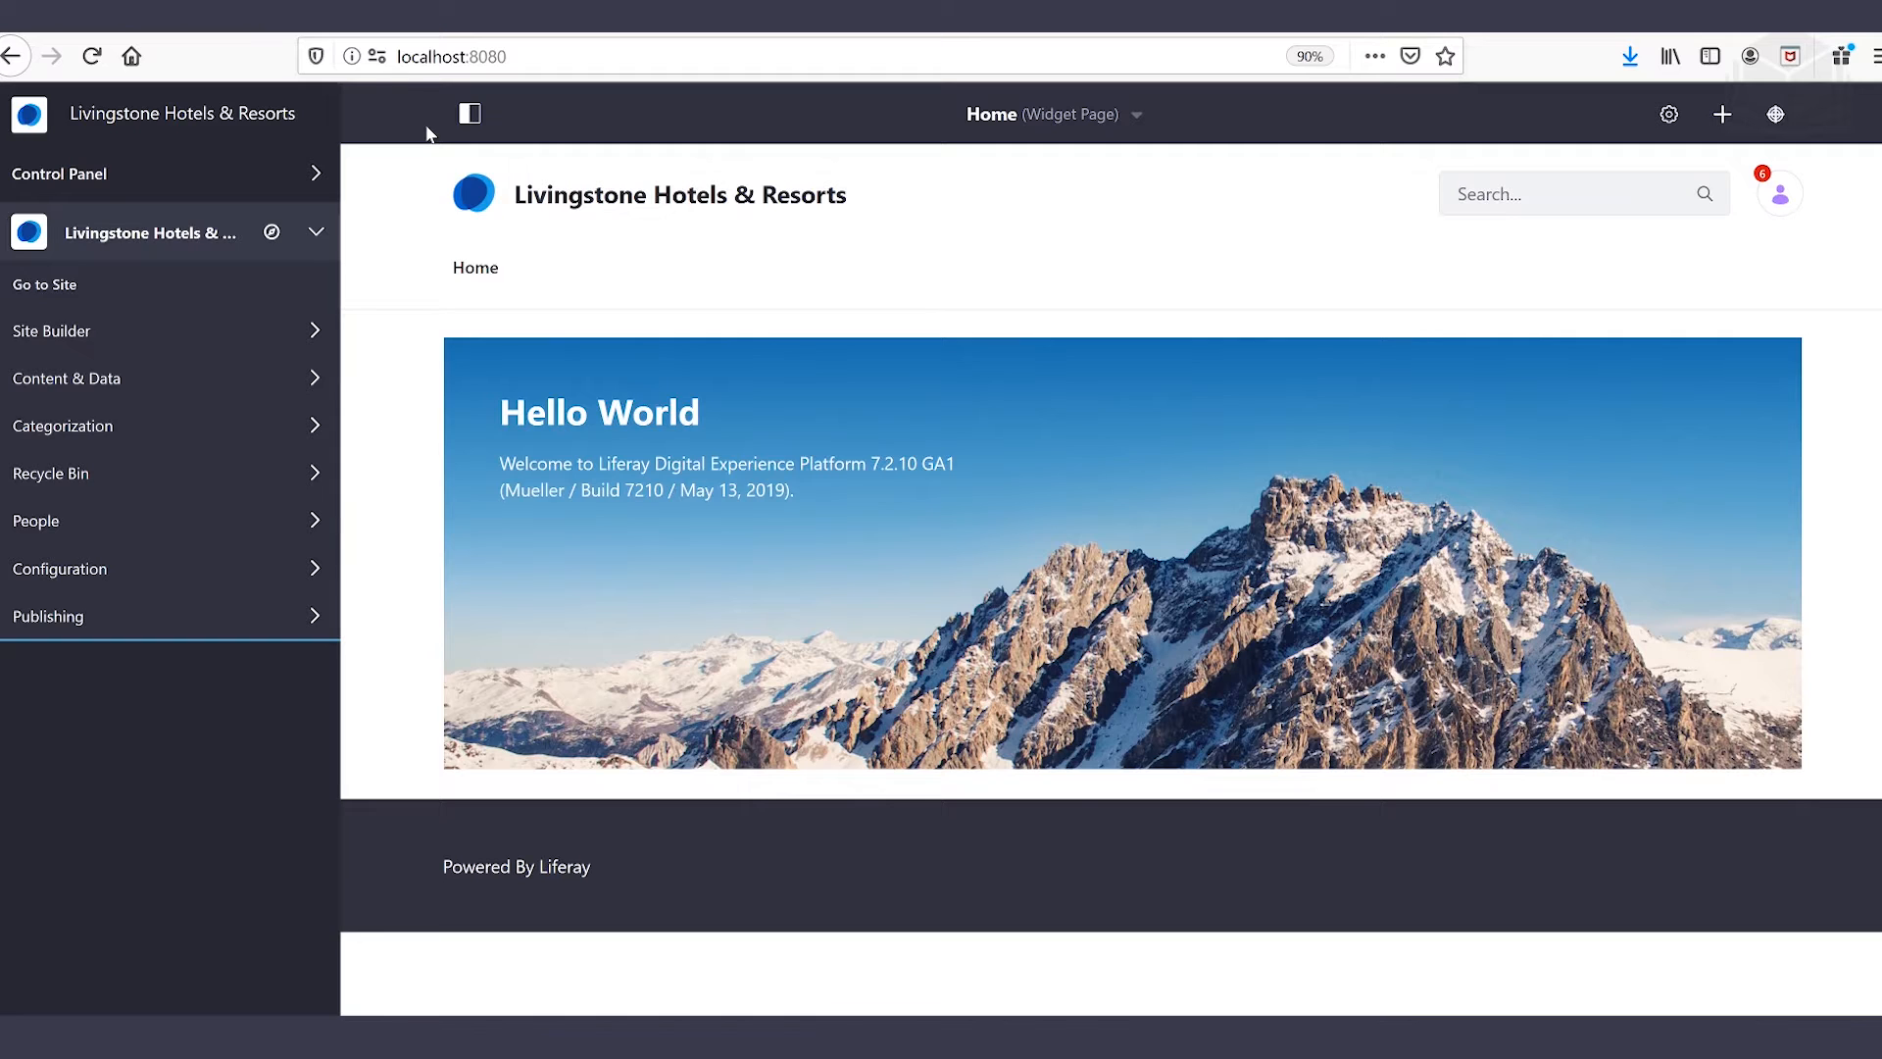
- Switch the site being administered to Livingstone Loop, chosen from all available sites
left_click(273, 243)
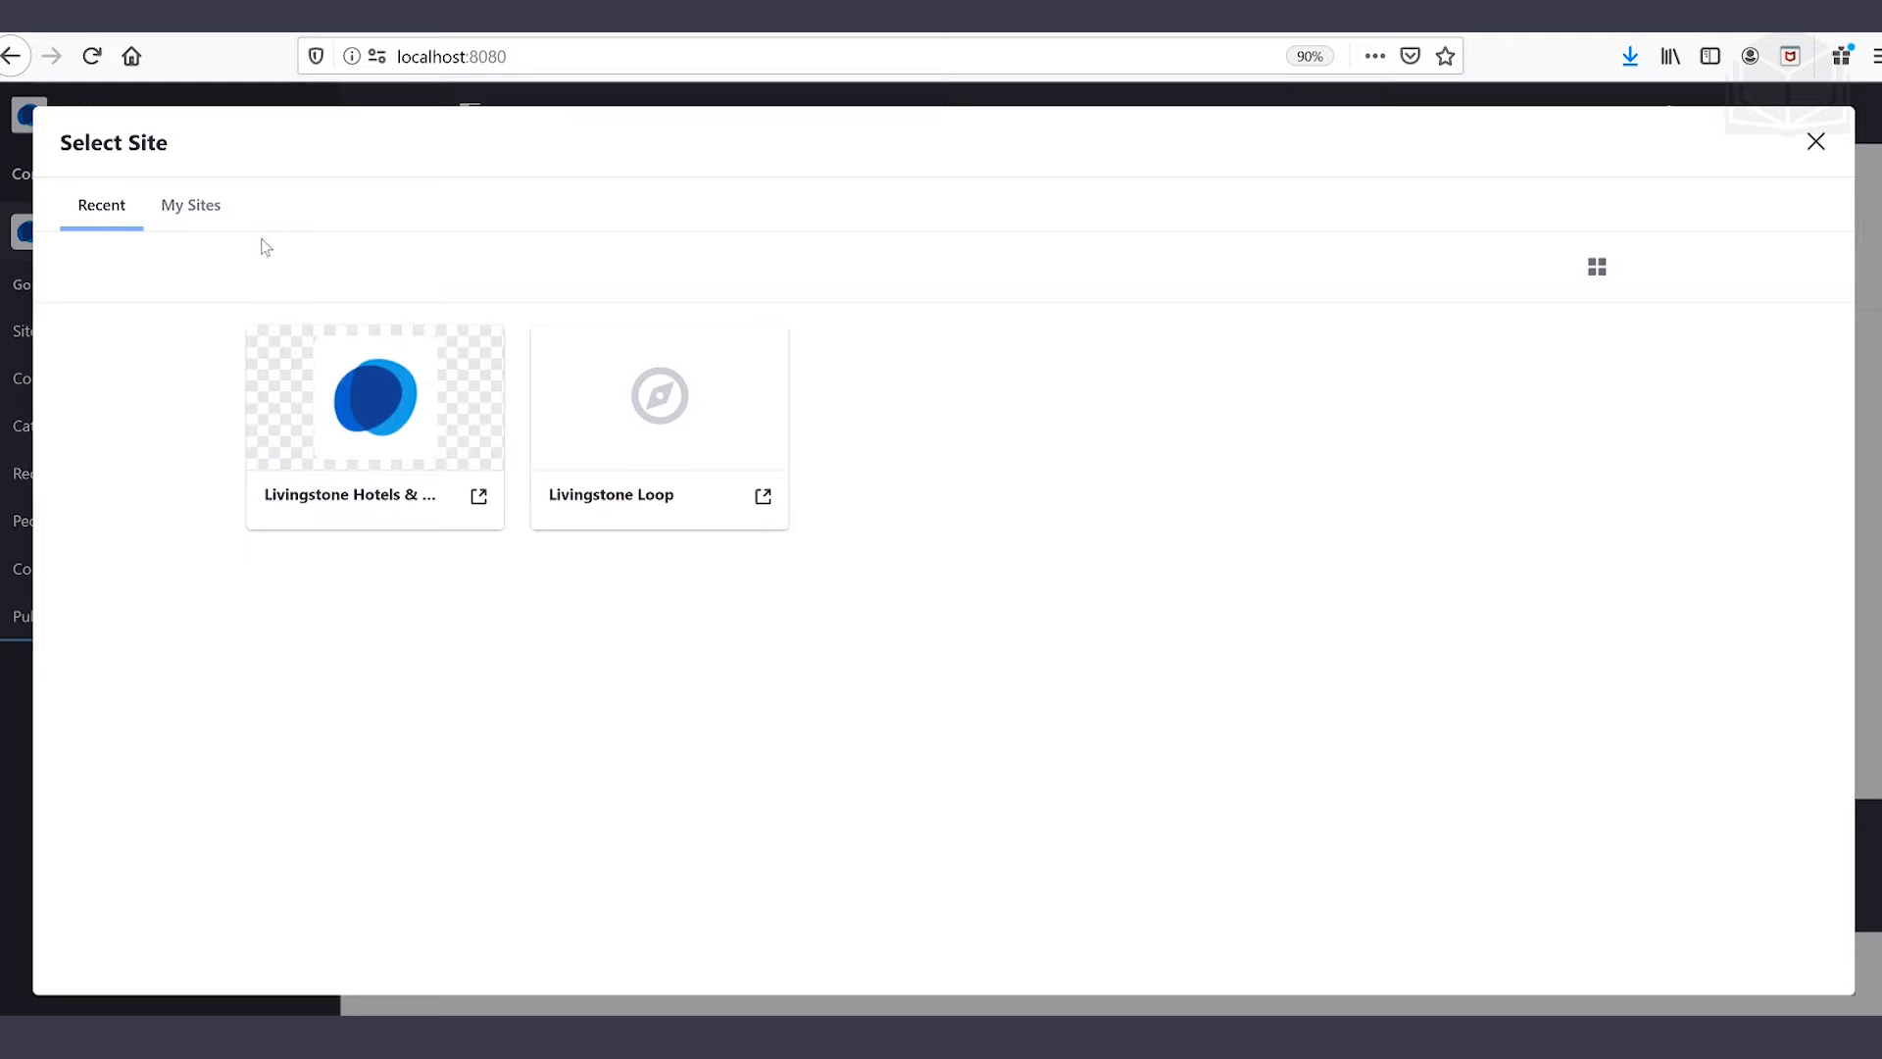
left_click(202, 217)
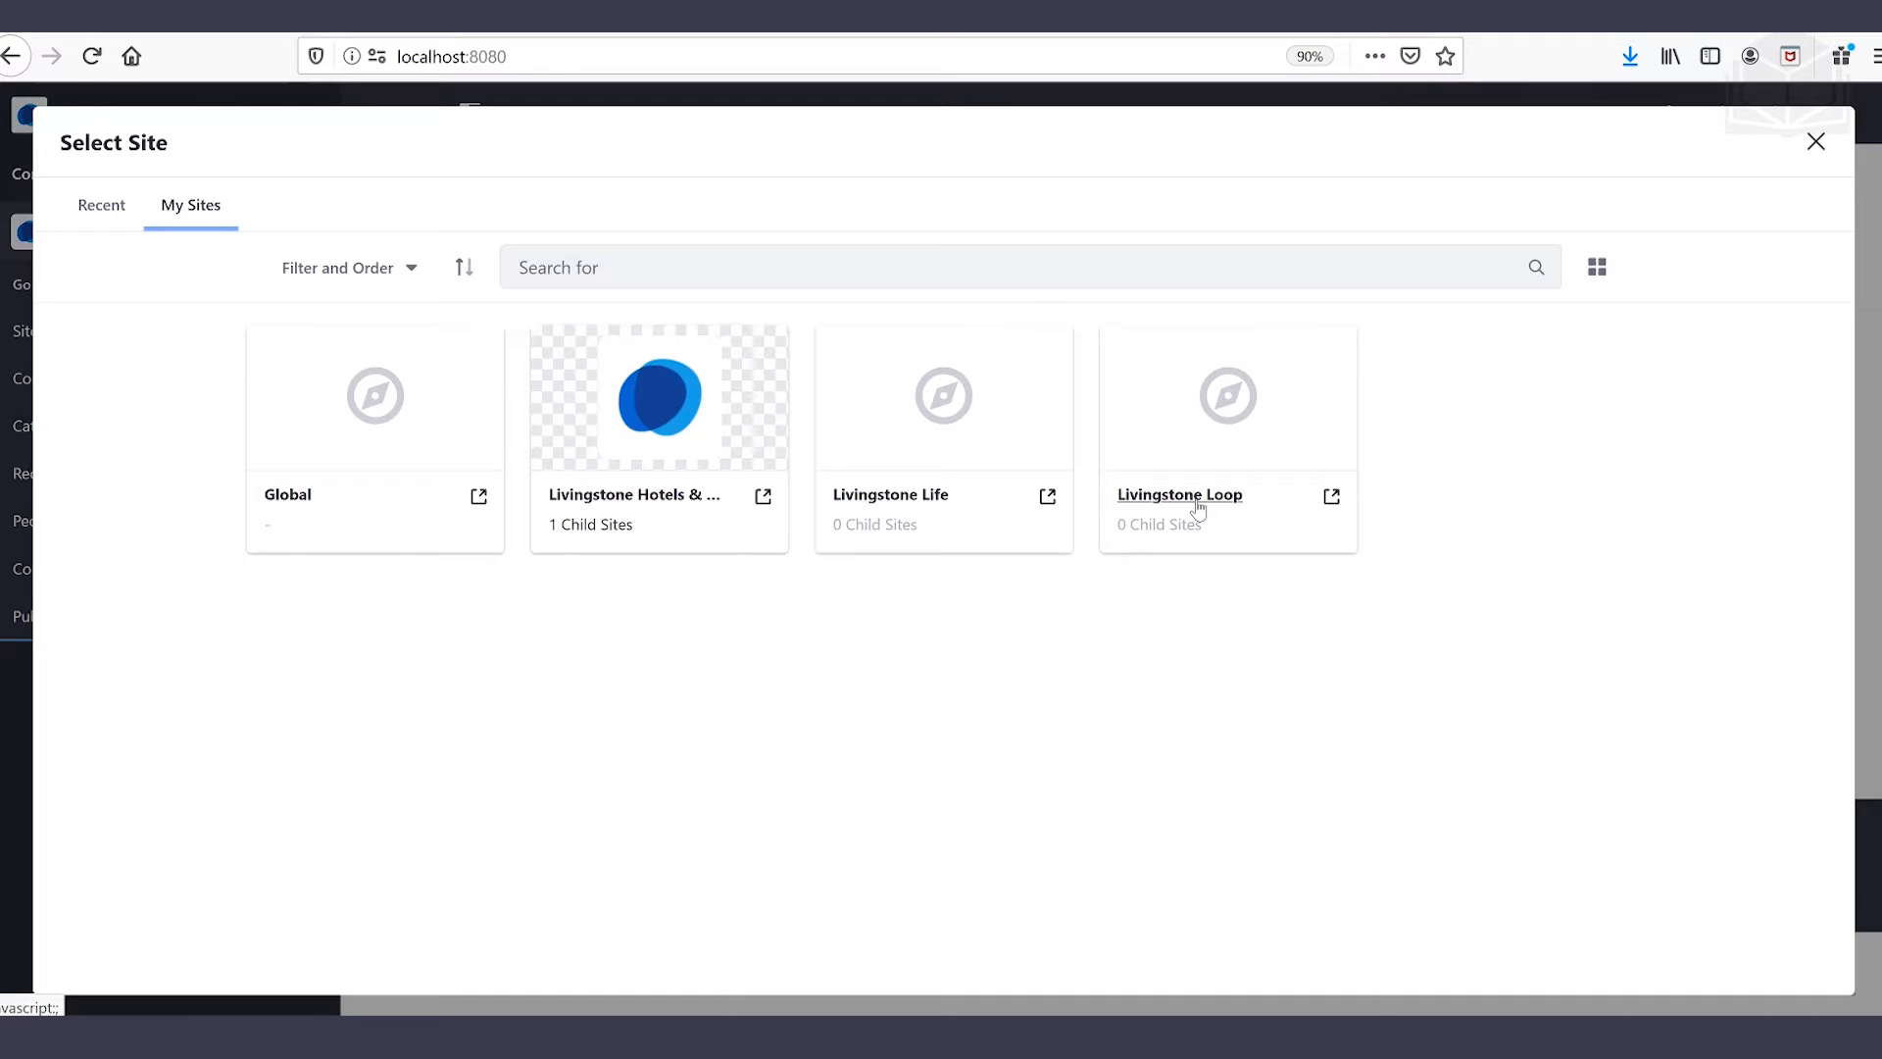
left_click(1198, 500)
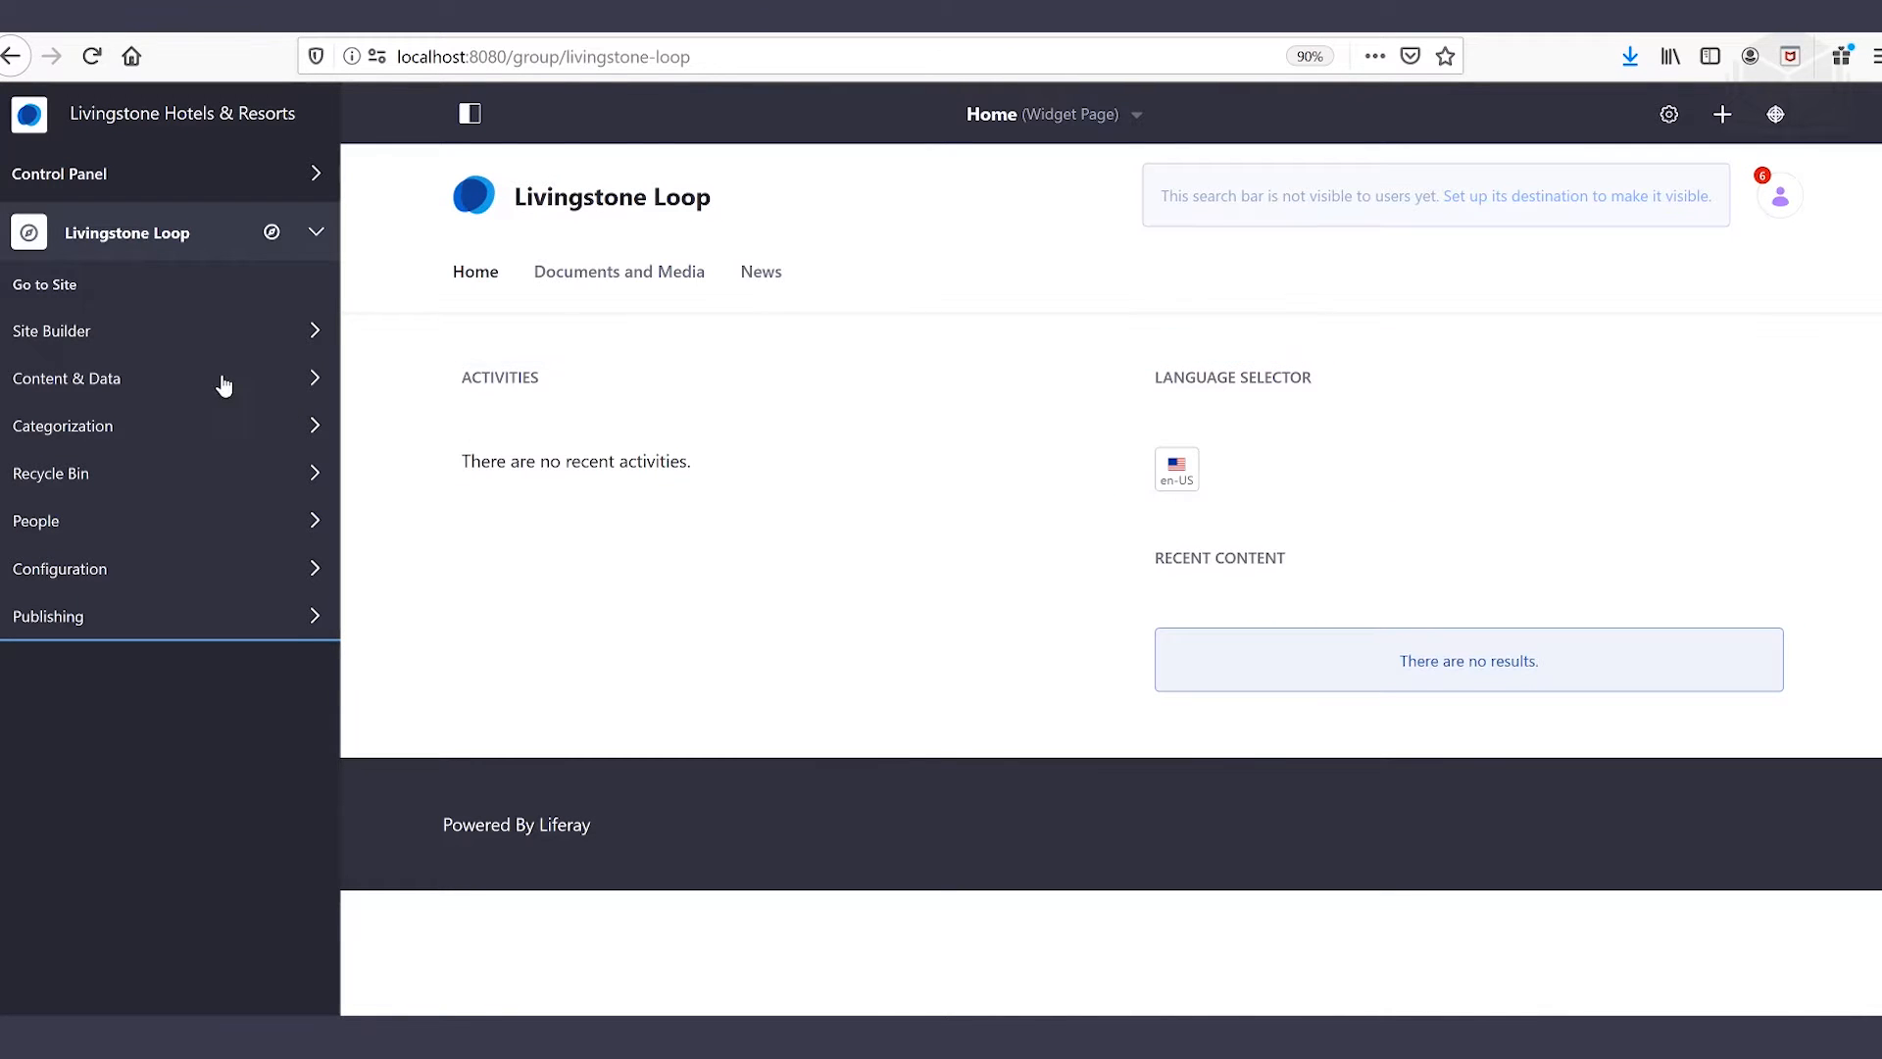
- Open the document types of Livingstone Loop's Documents and Media
left_click(175, 381)
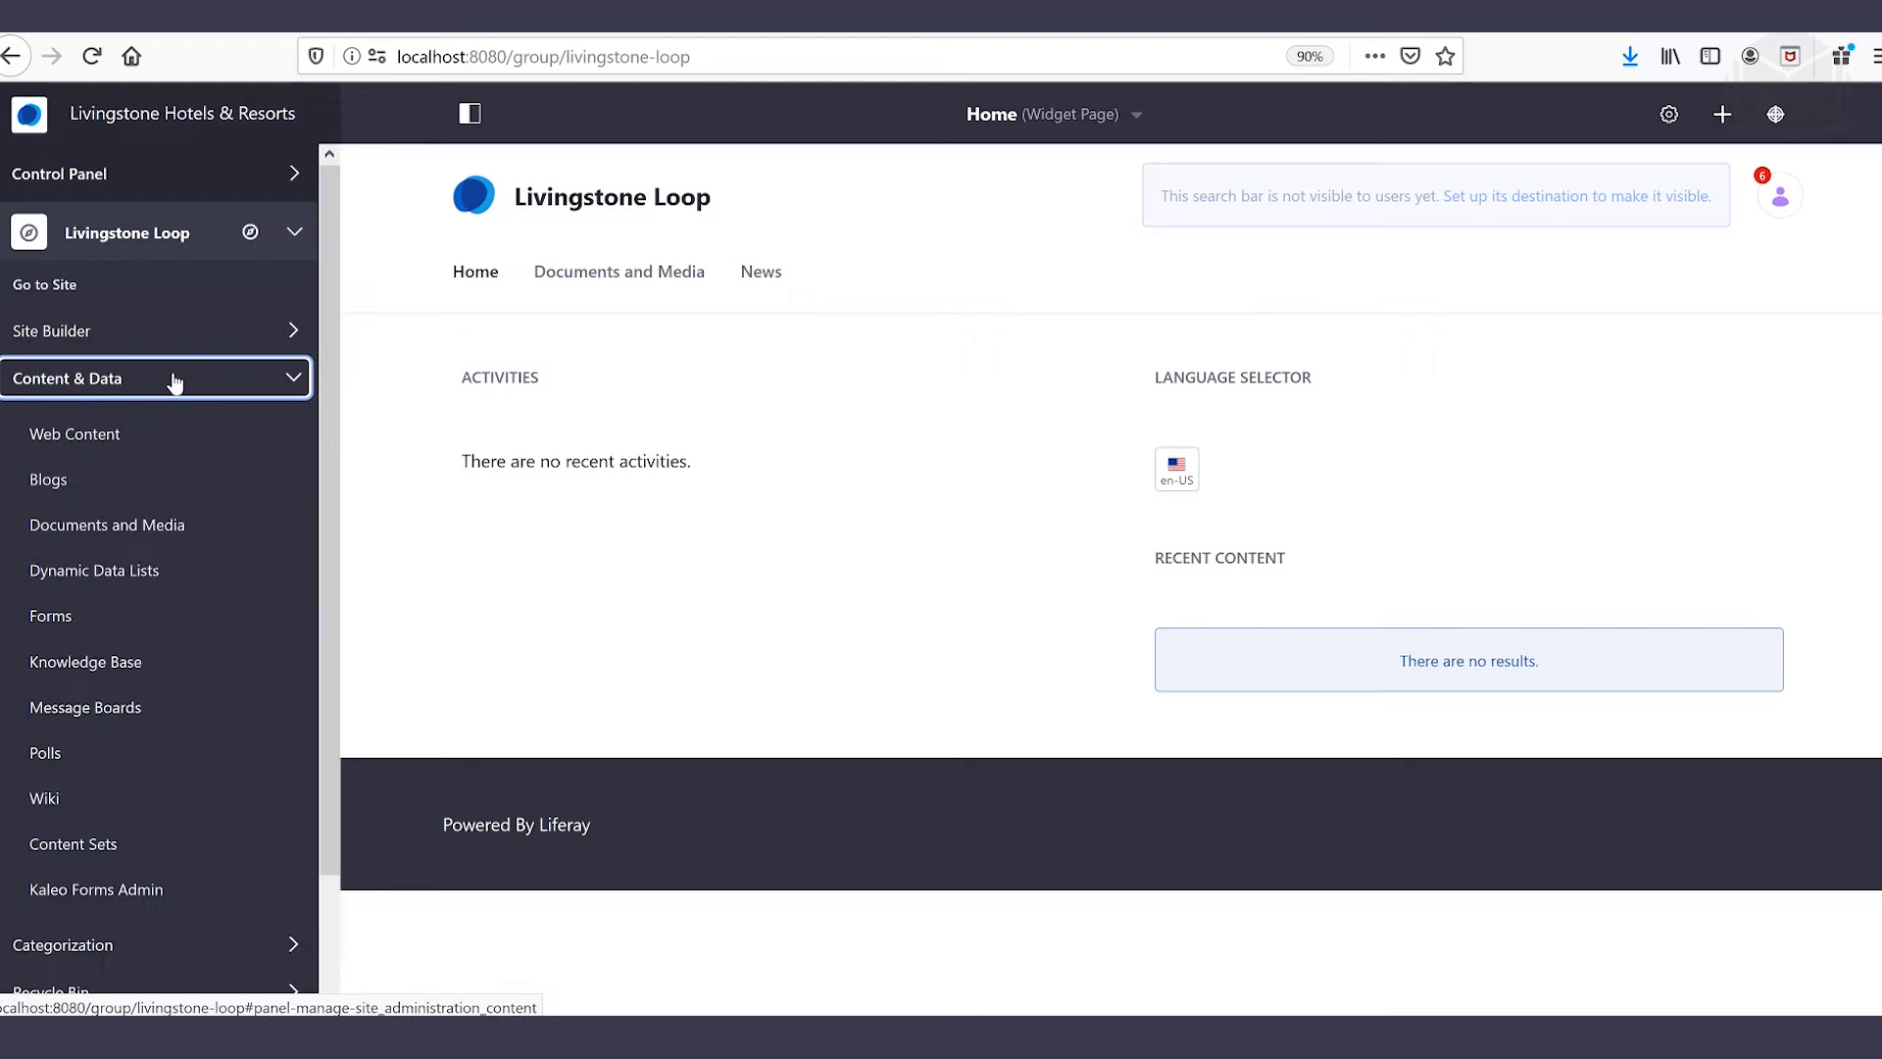
left_click(177, 527)
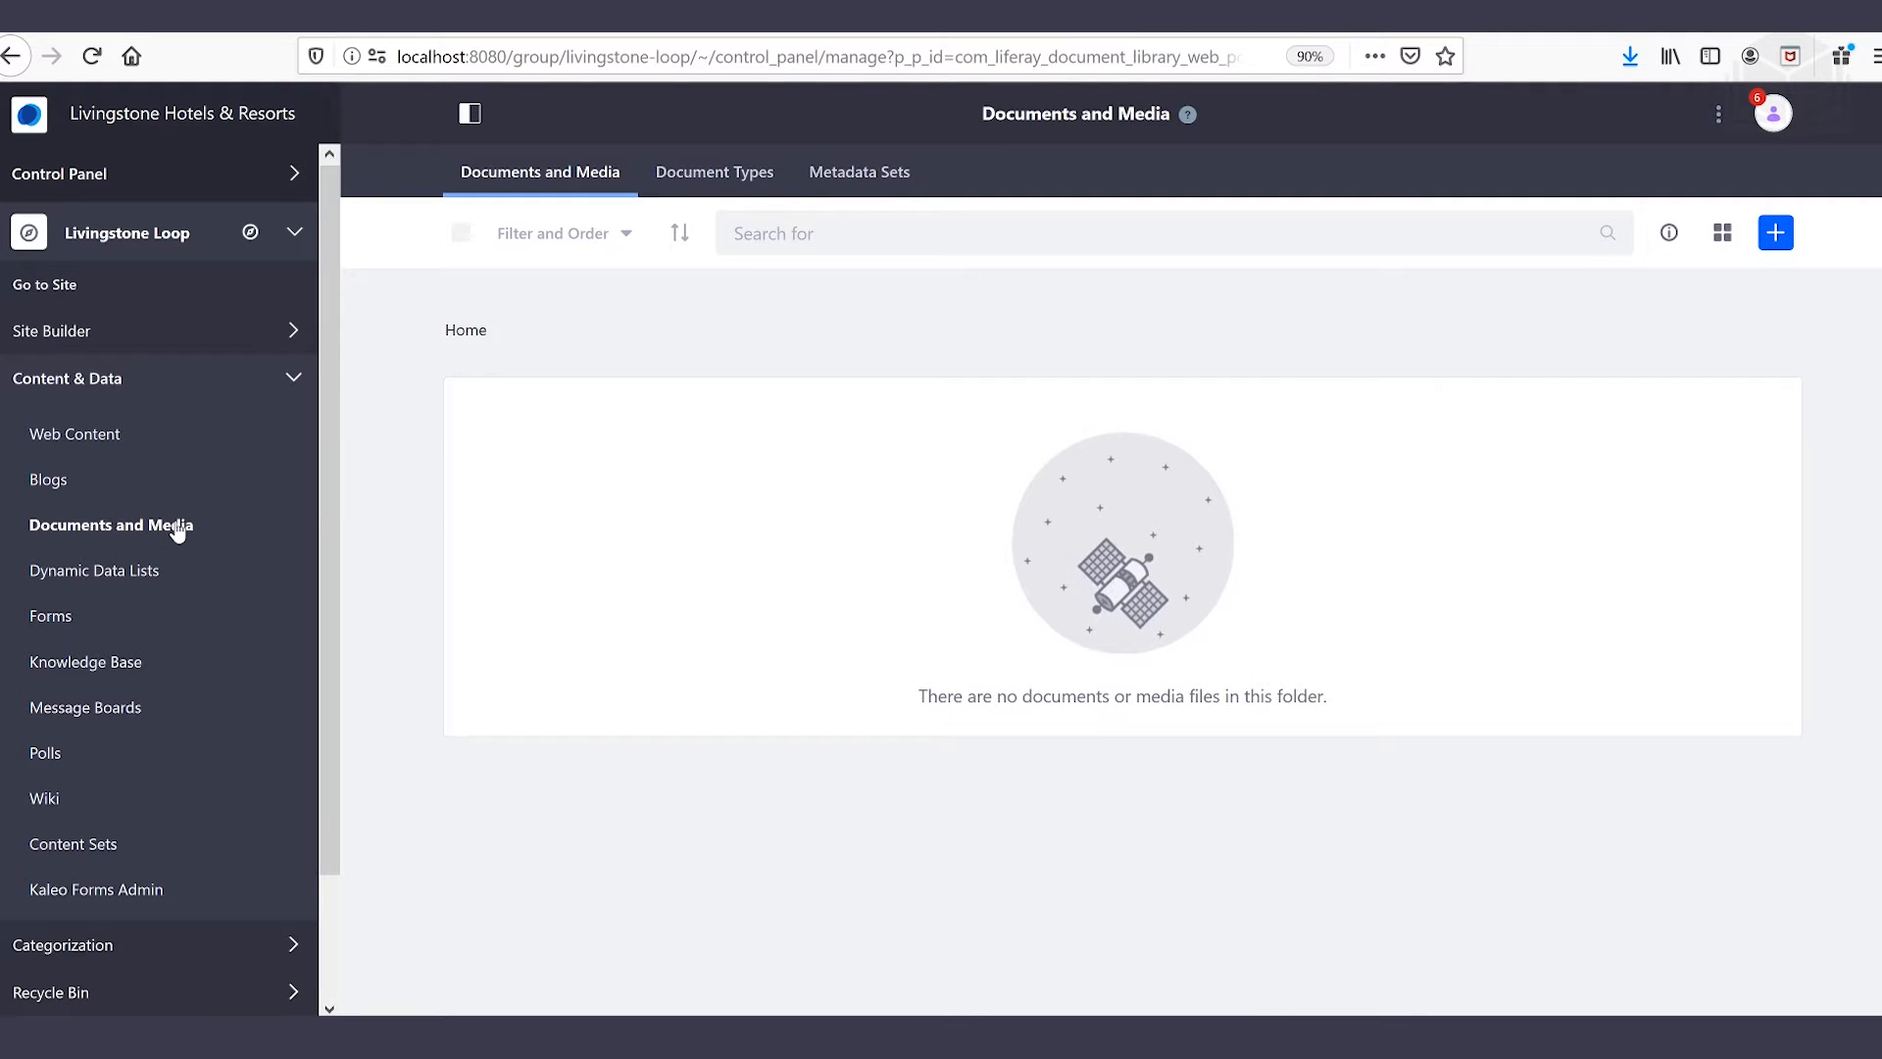
left_click(737, 177)
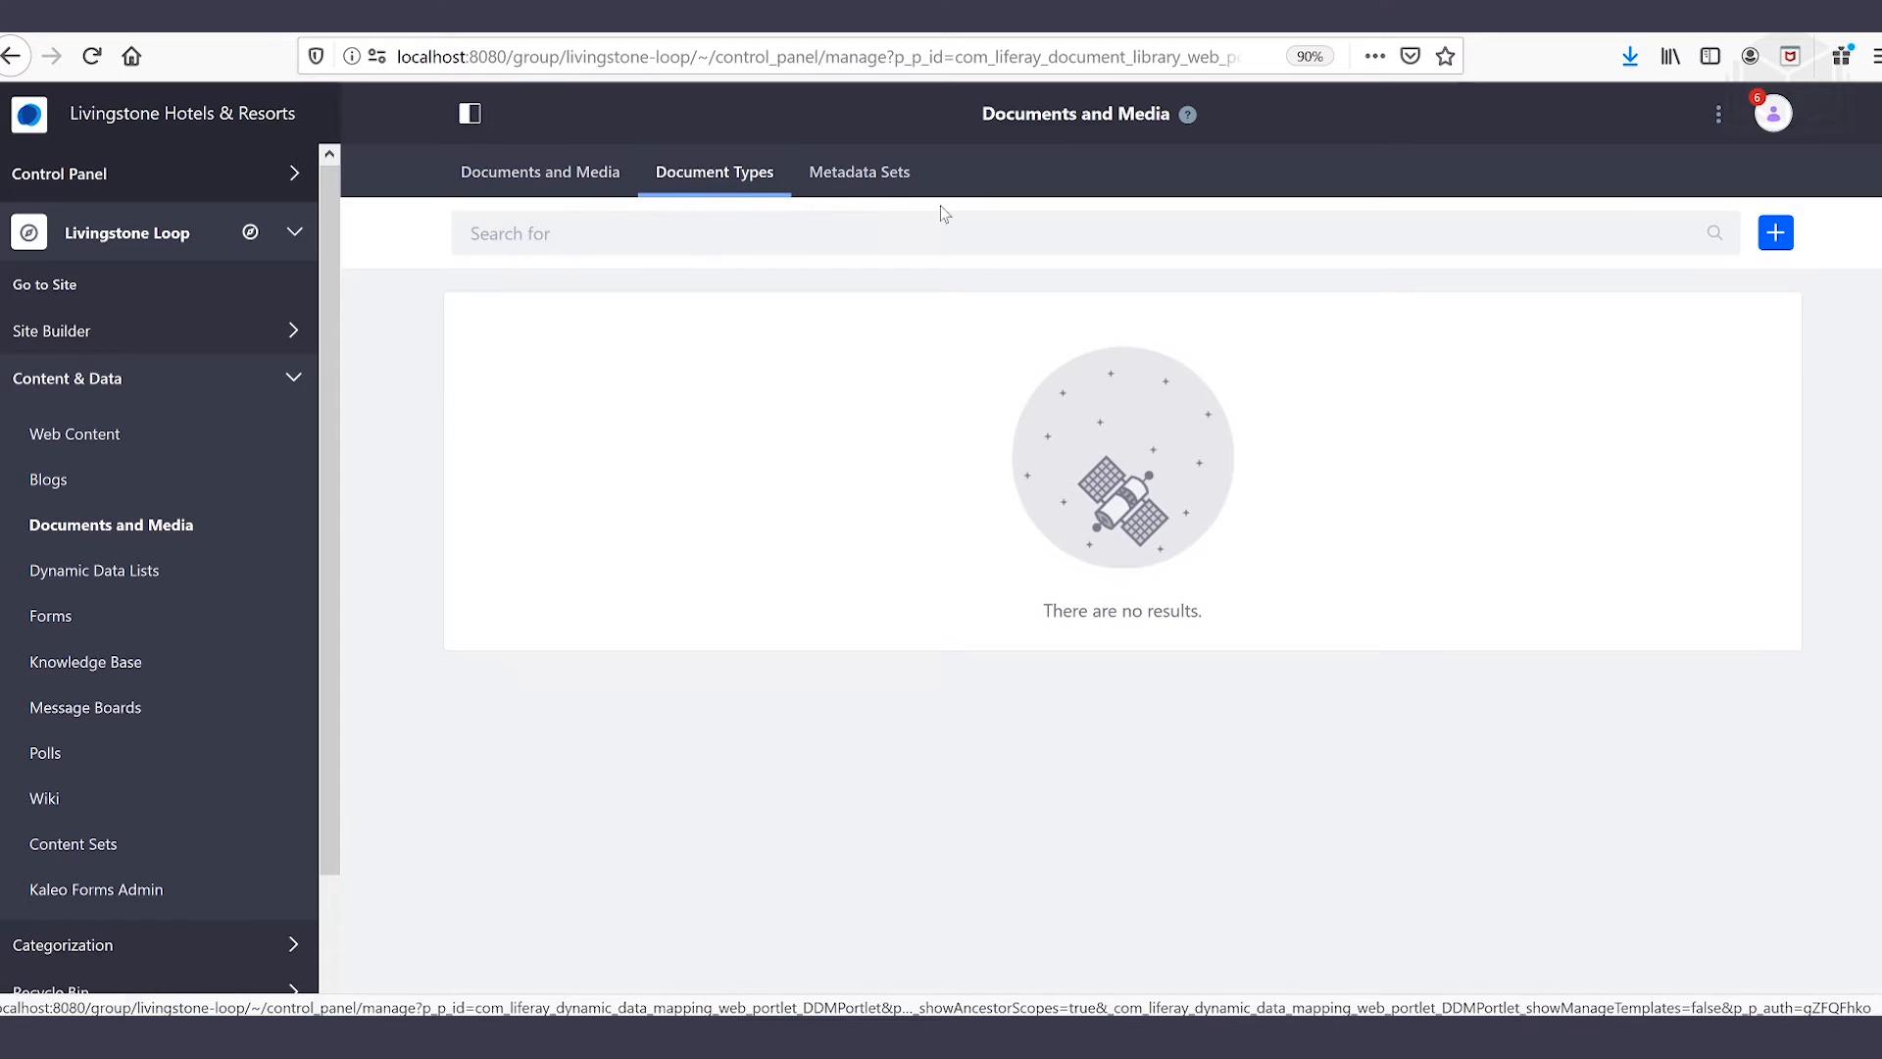
- Start a new document type named "Basic Employee Record" with the description "Employee records for Livingstone HR"
left_click(1776, 236)
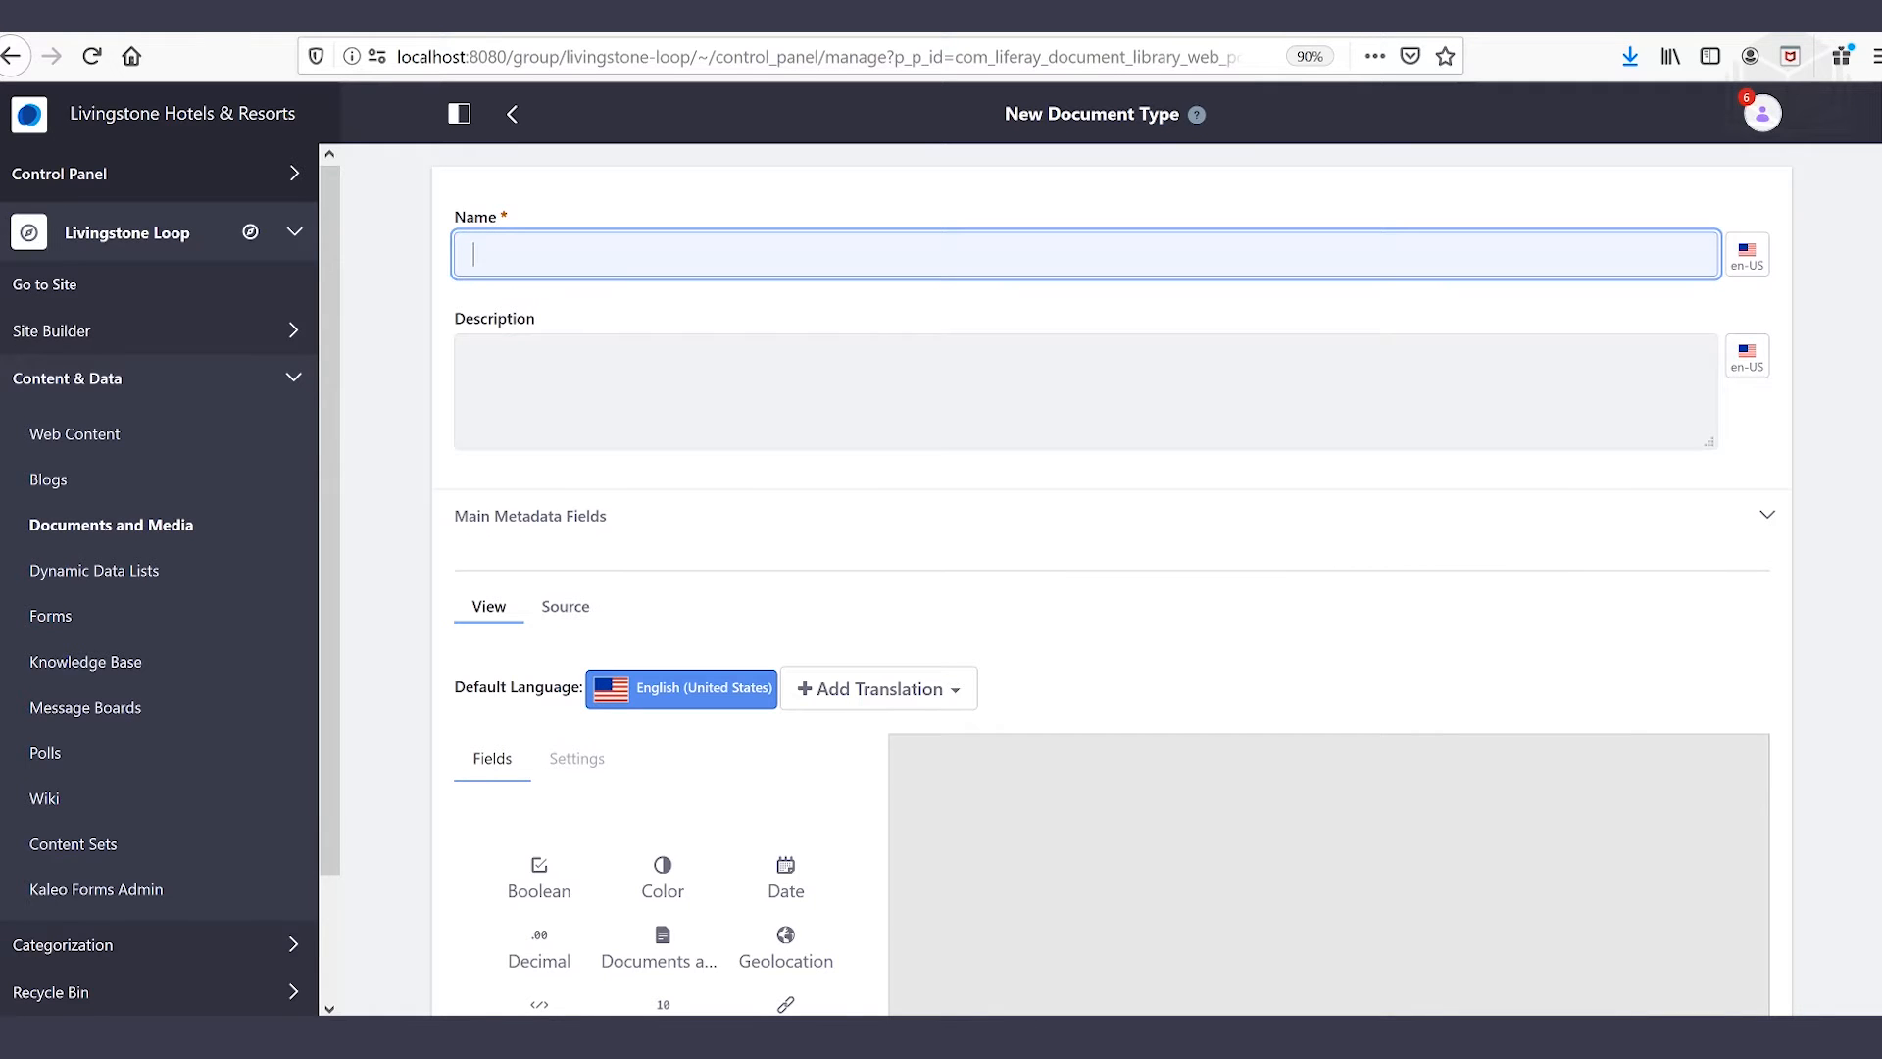
type("Basic Emp")
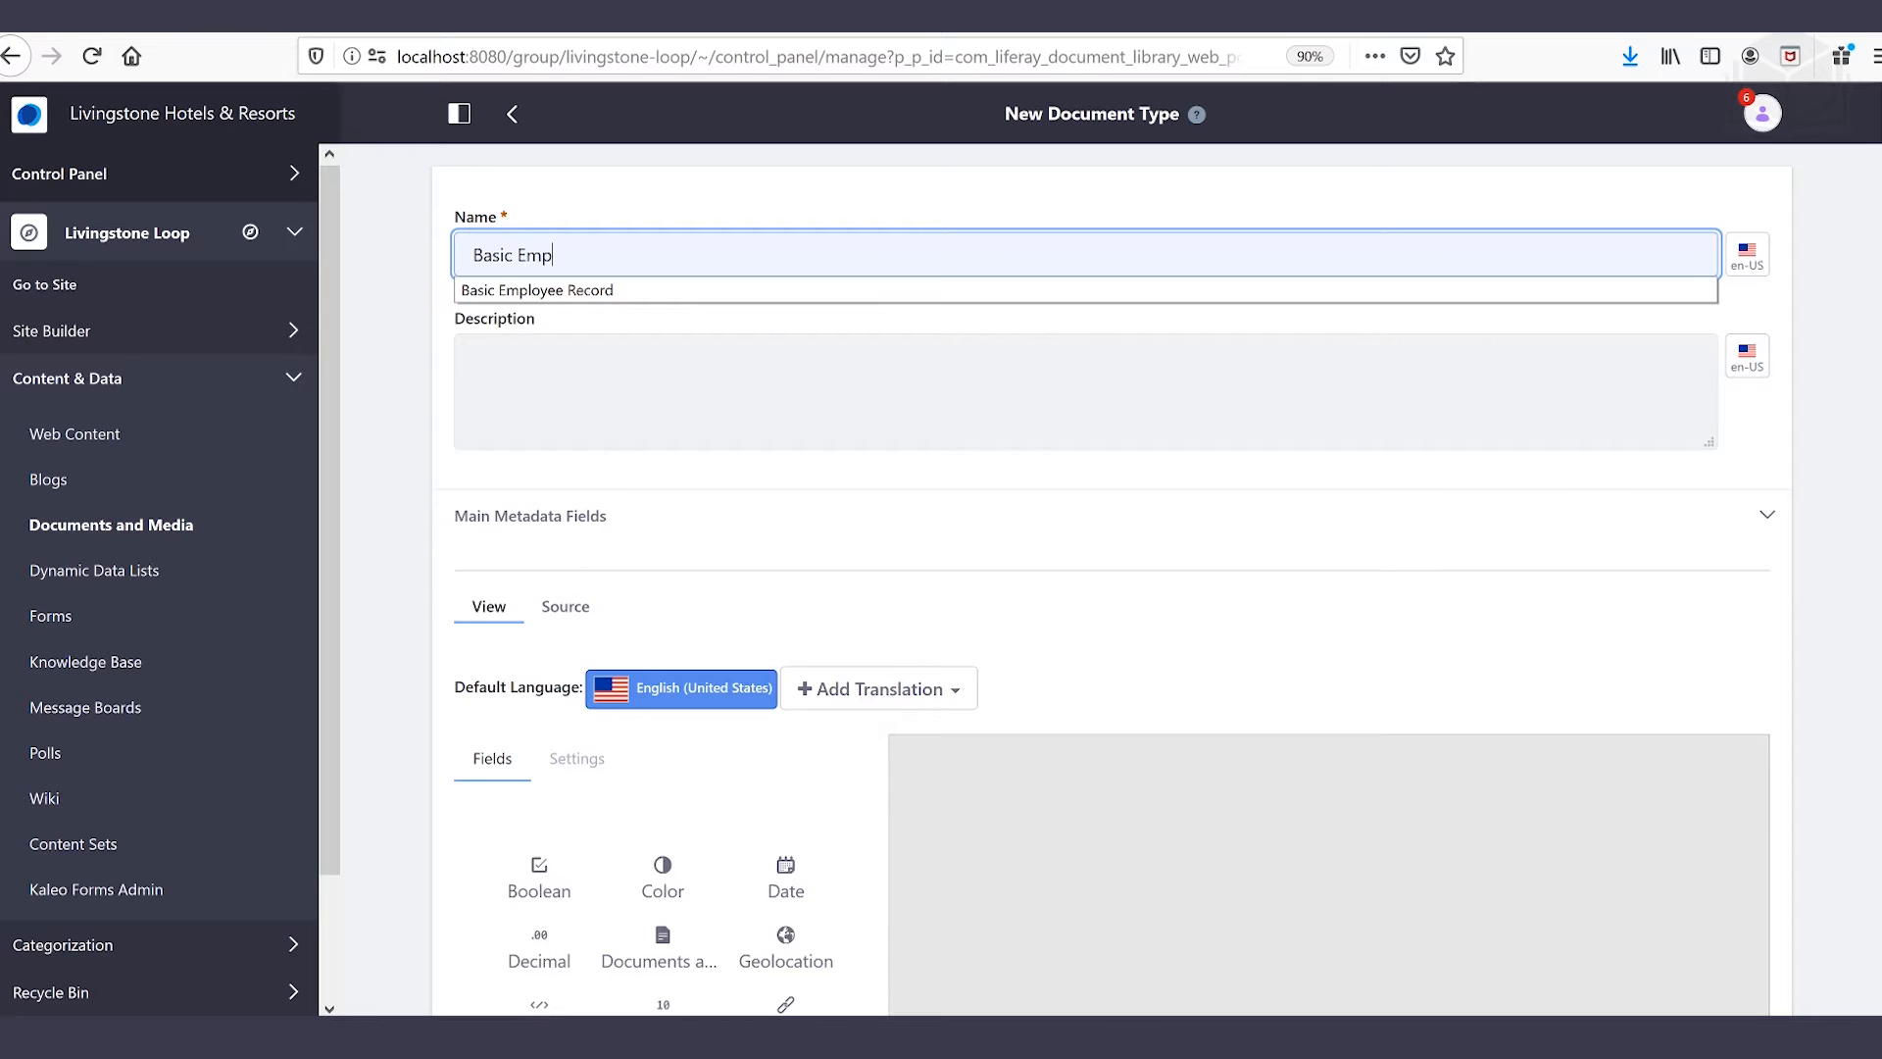
key("Down")
key("Return")
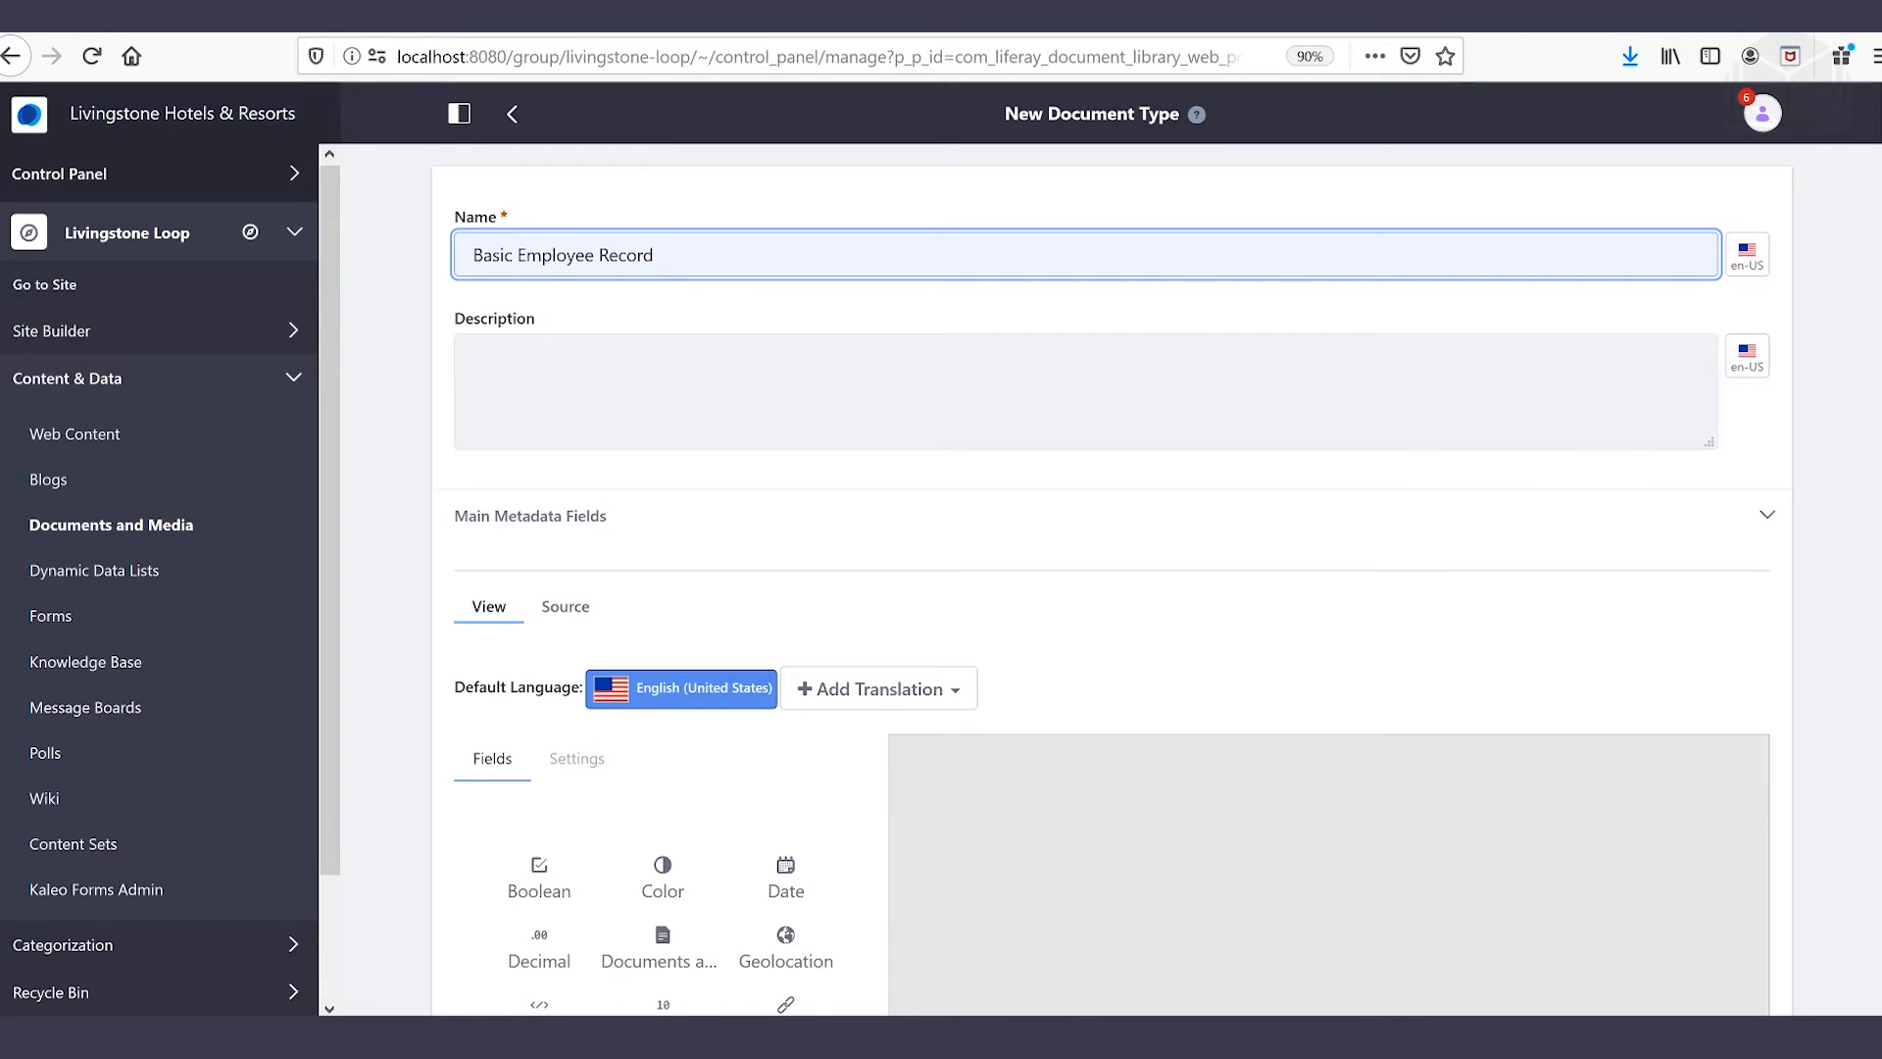
left_click(474, 356)
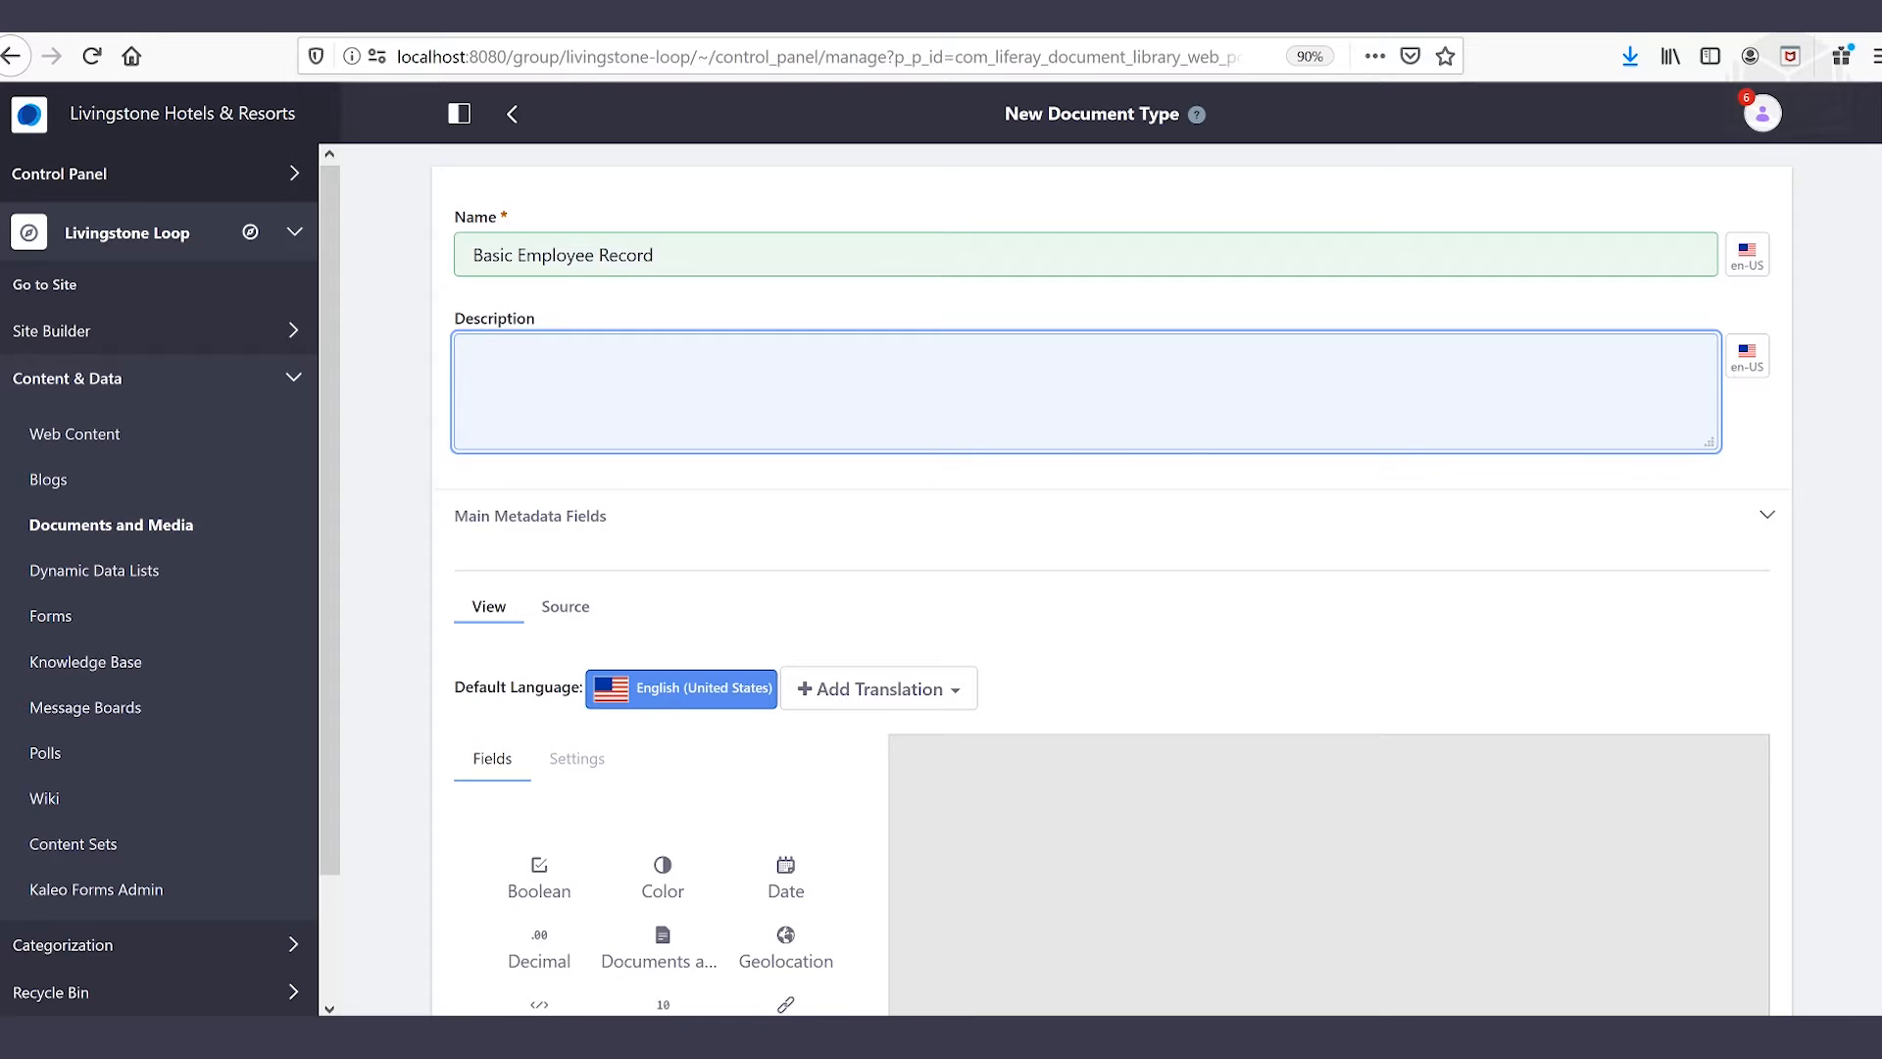
type("Employee records for Living")
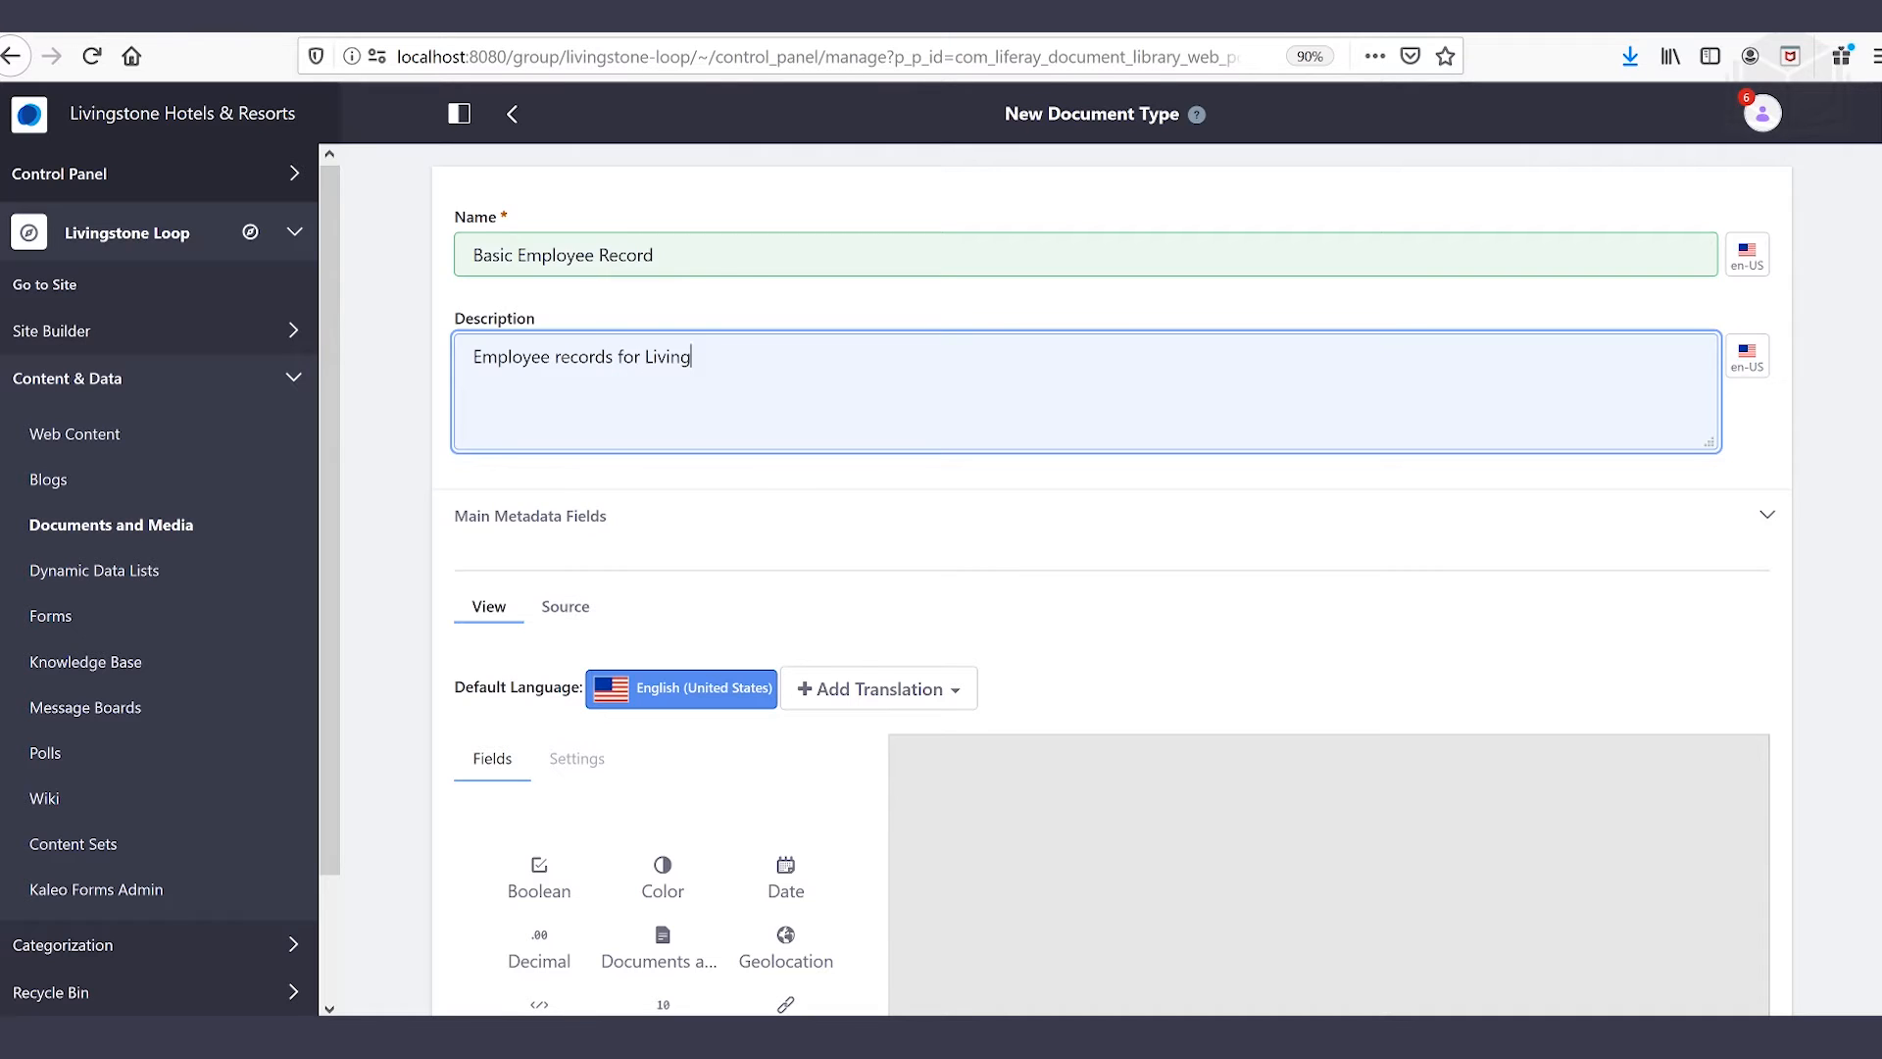
type("stone HR")
- Add a Text field to the empty document type form and set its field label to "Full Name"
scroll(1125, 537, "down", 1)
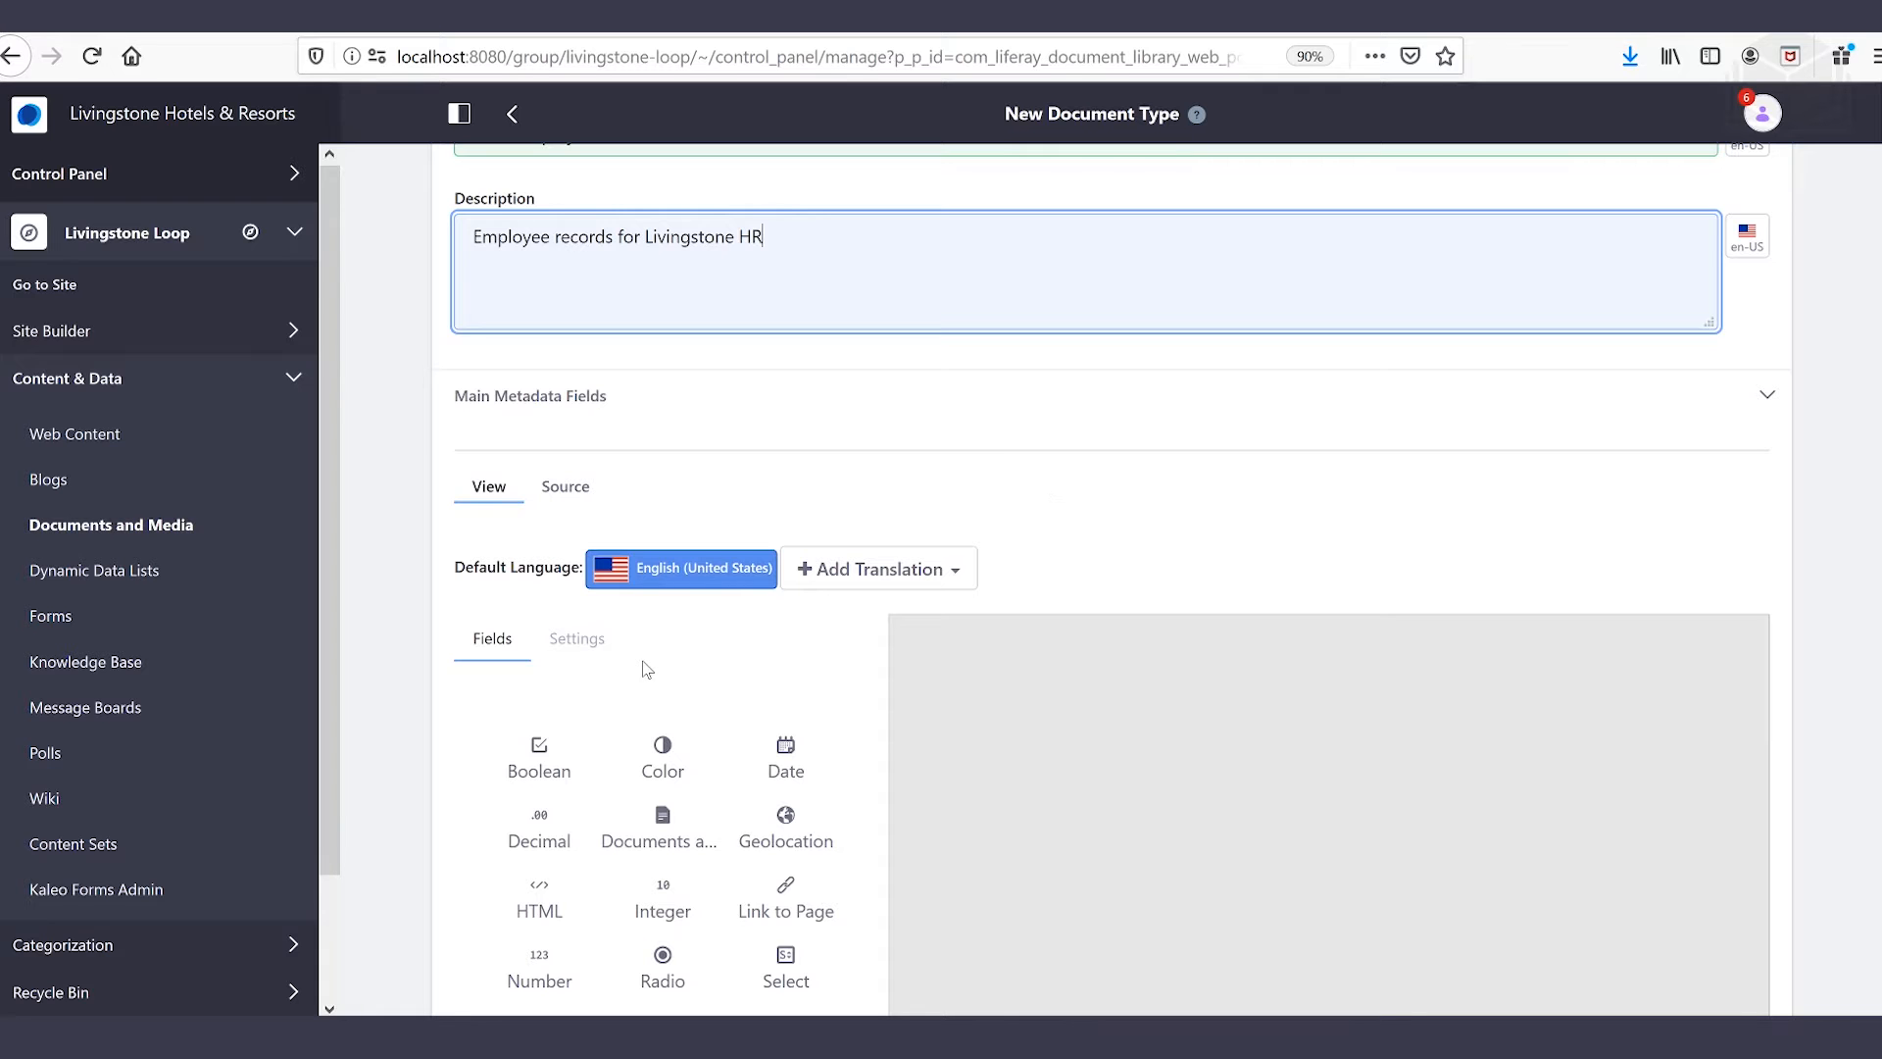
scroll(642, 667, "down", 2)
scroll(642, 670, "down", 2)
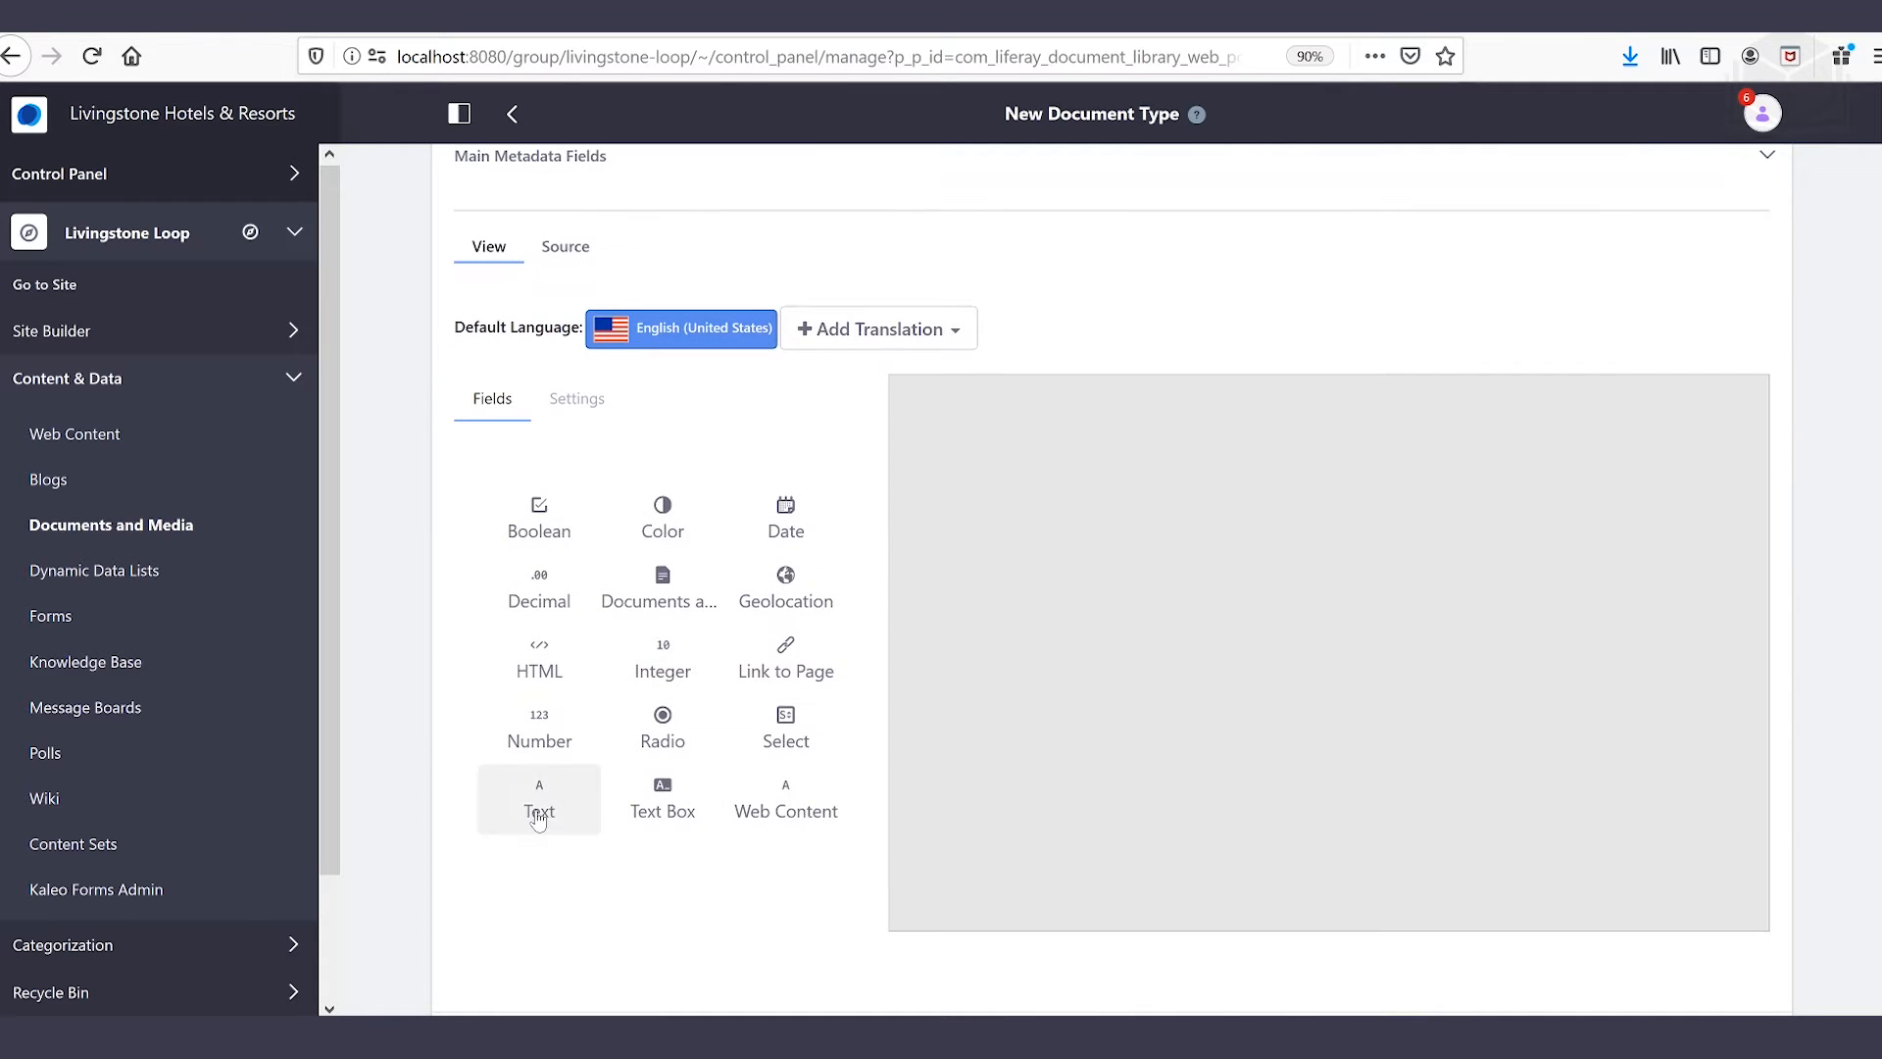
left_click_drag(539, 814, 1080, 437)
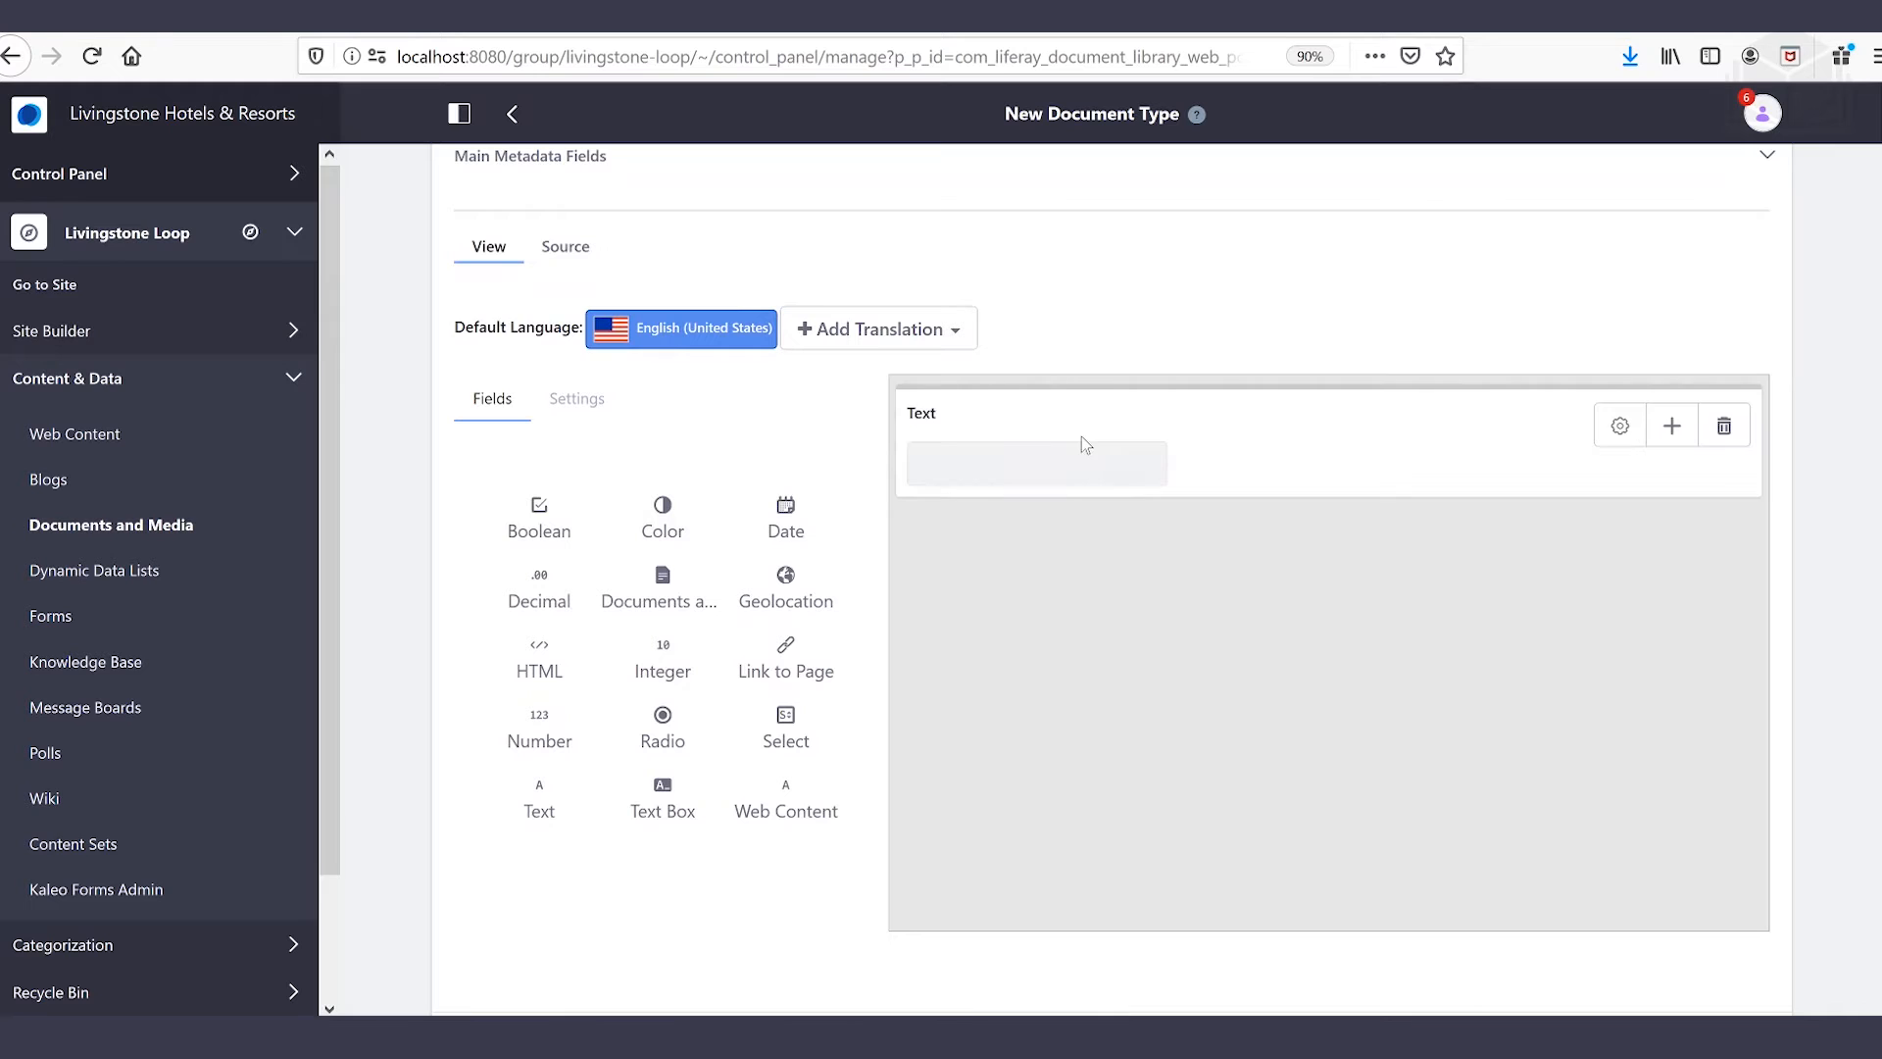
left_click(924, 421)
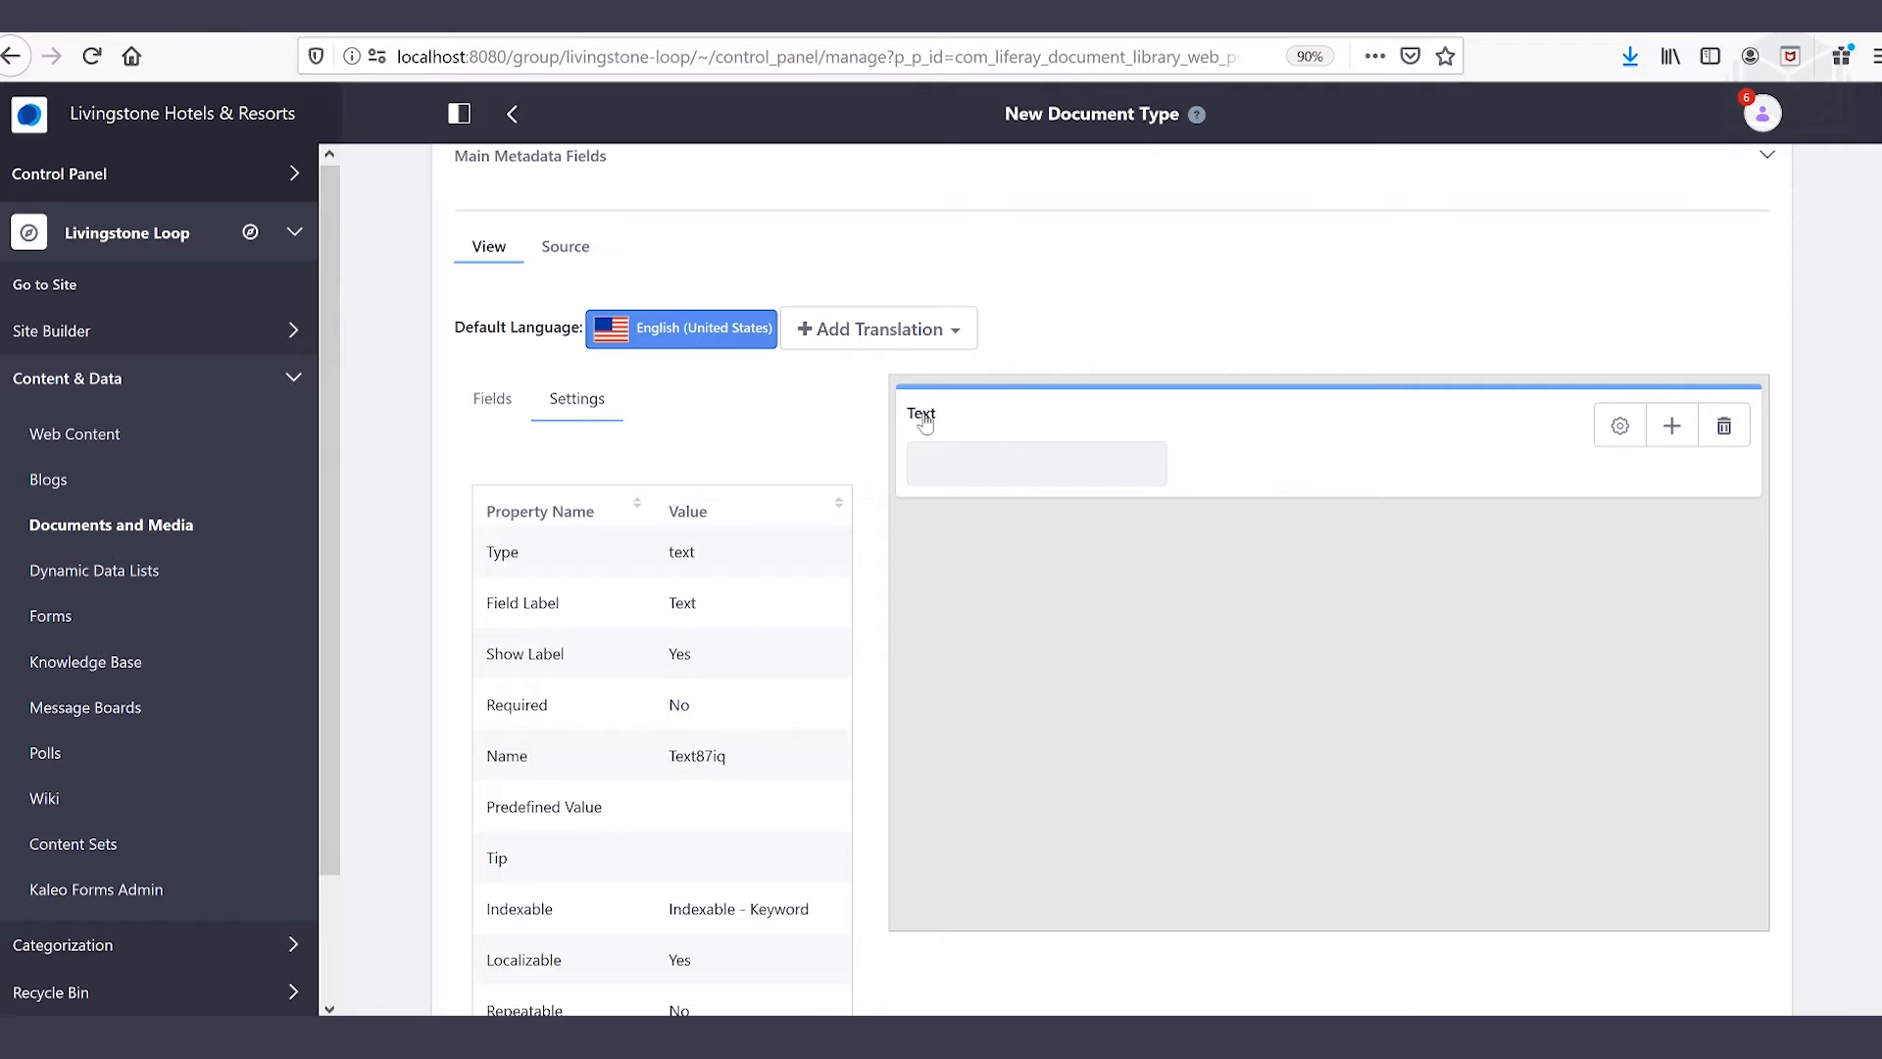
double_click(693, 612)
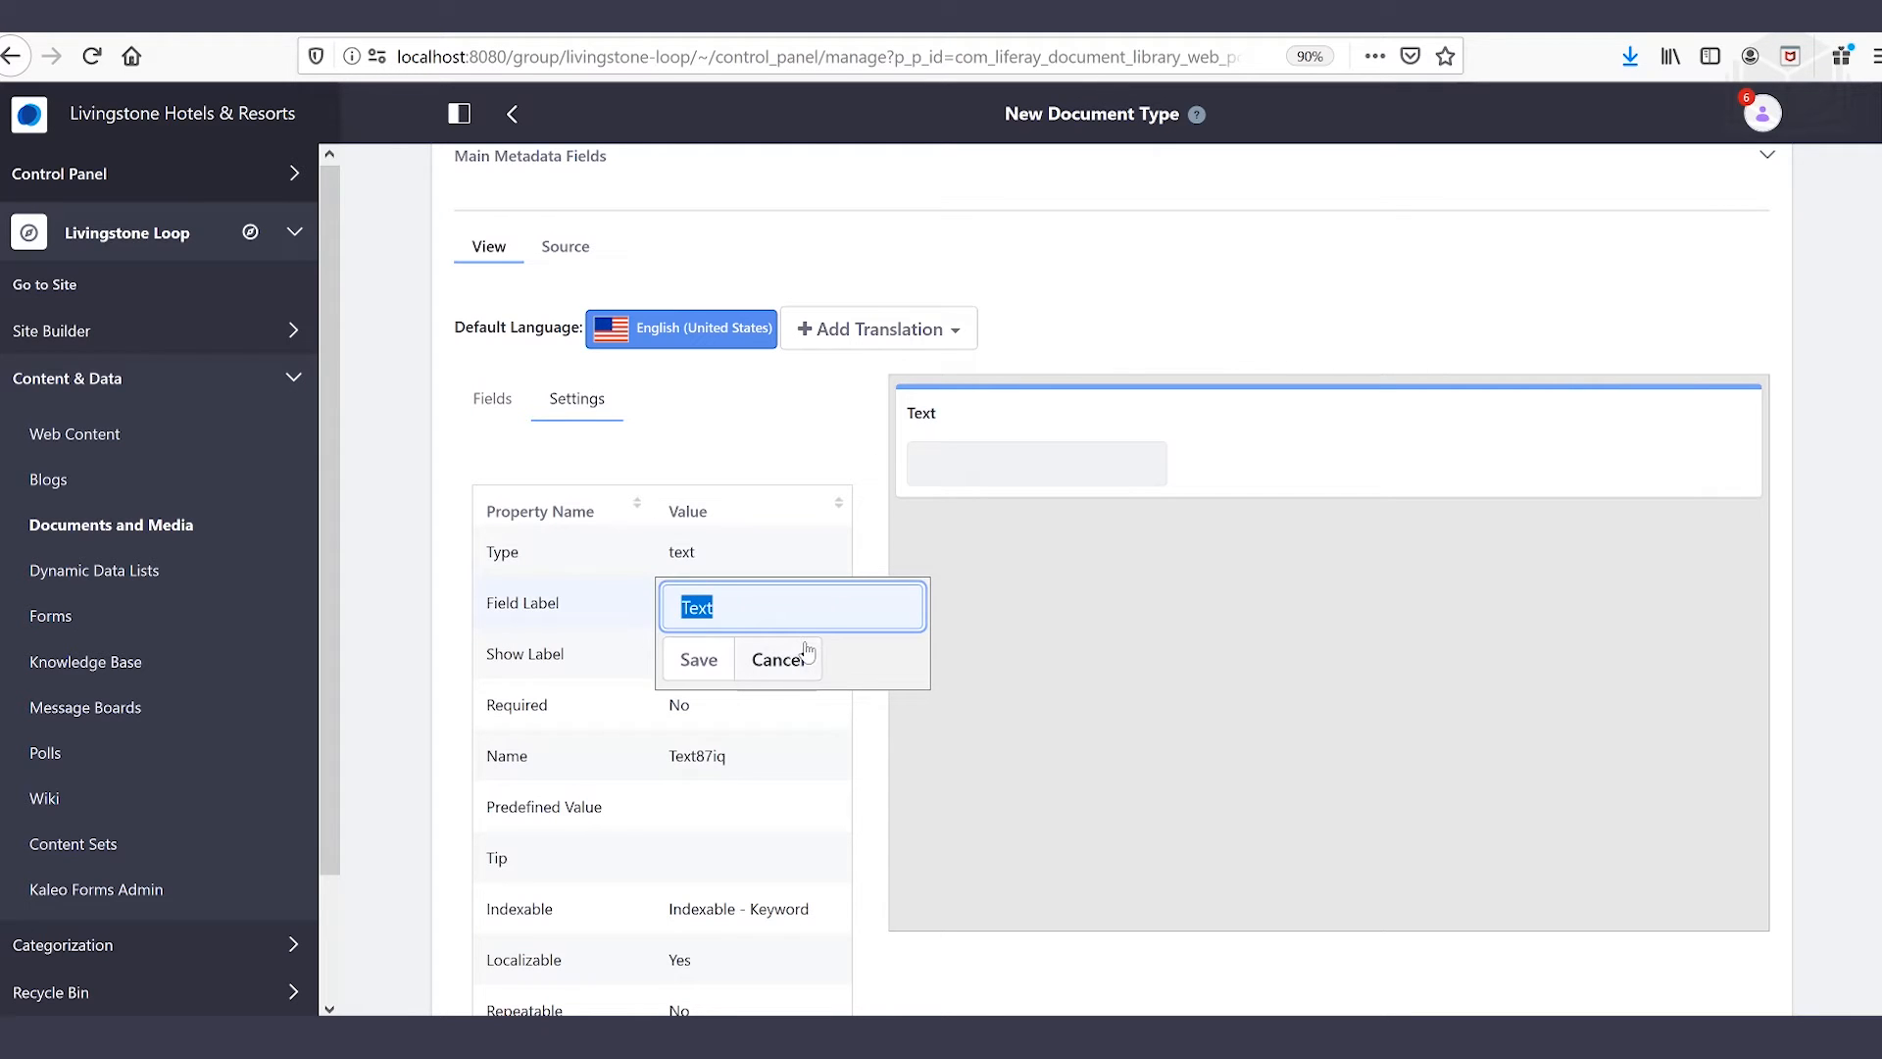
type("Full Name")
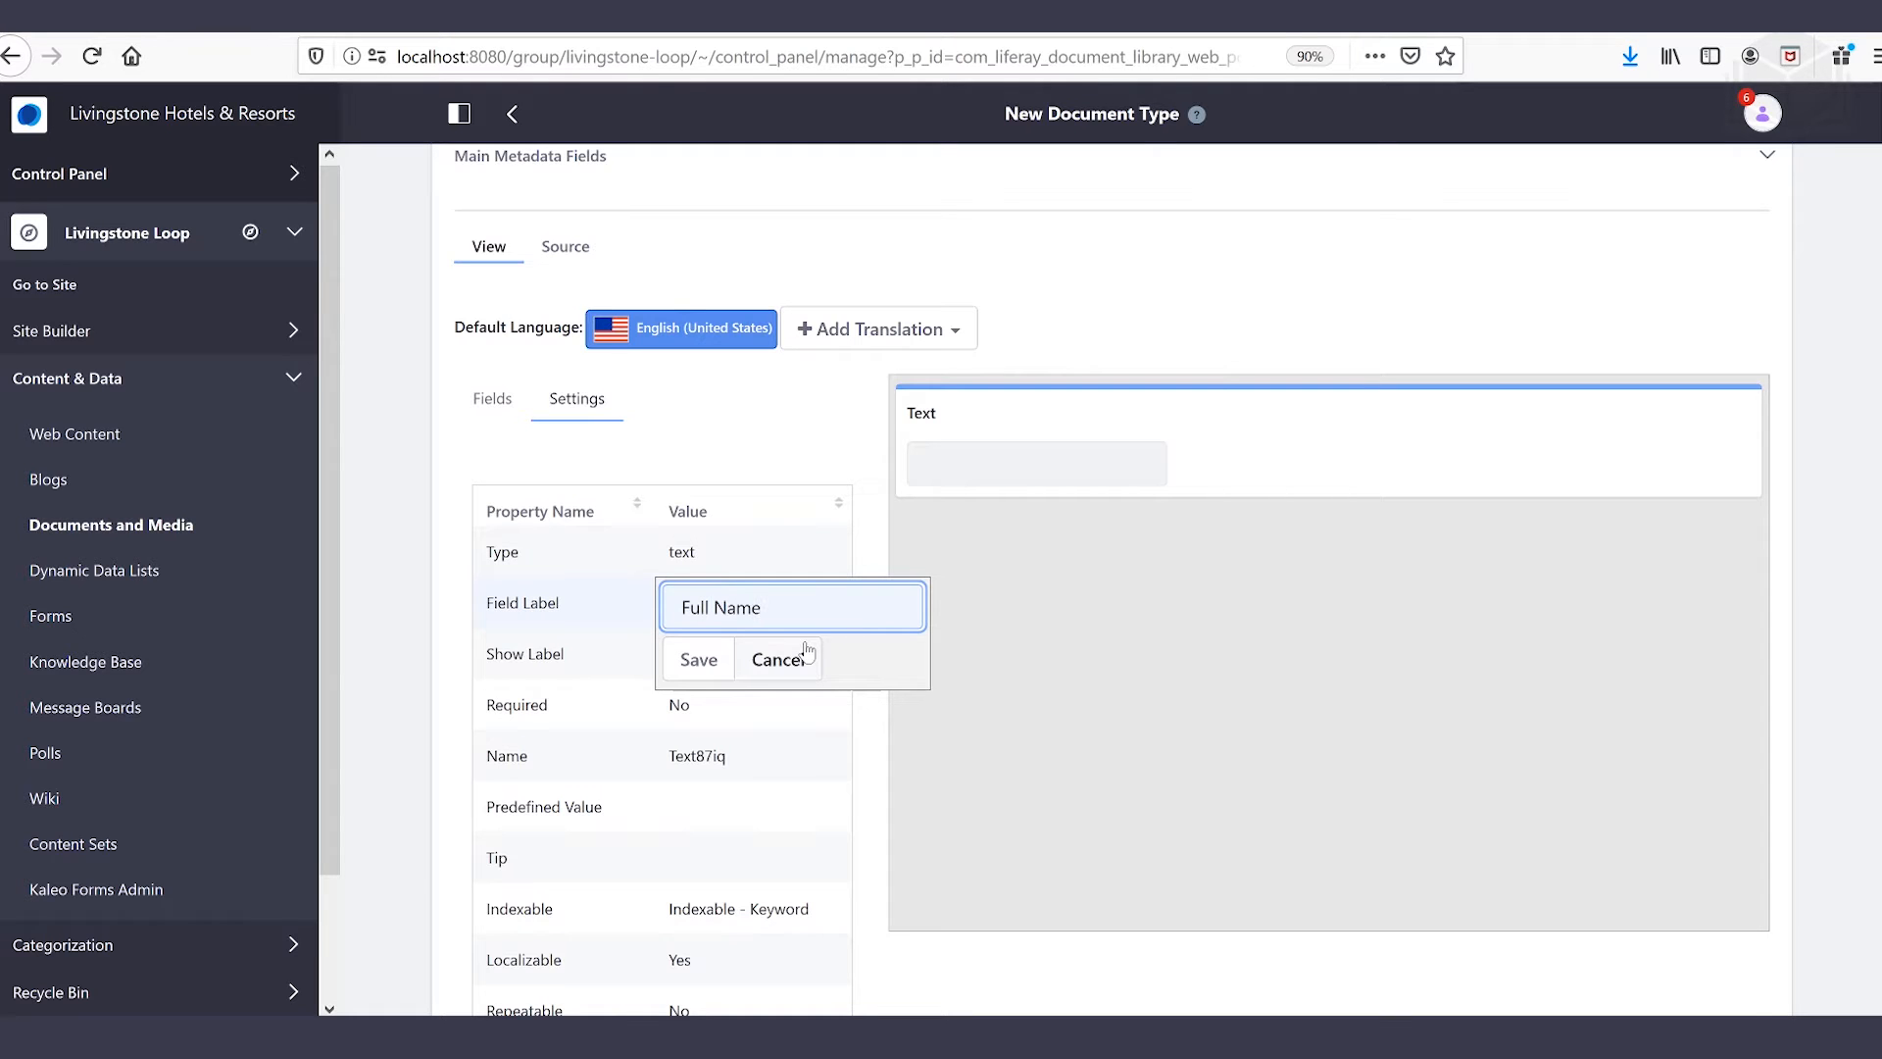
left_click(696, 661)
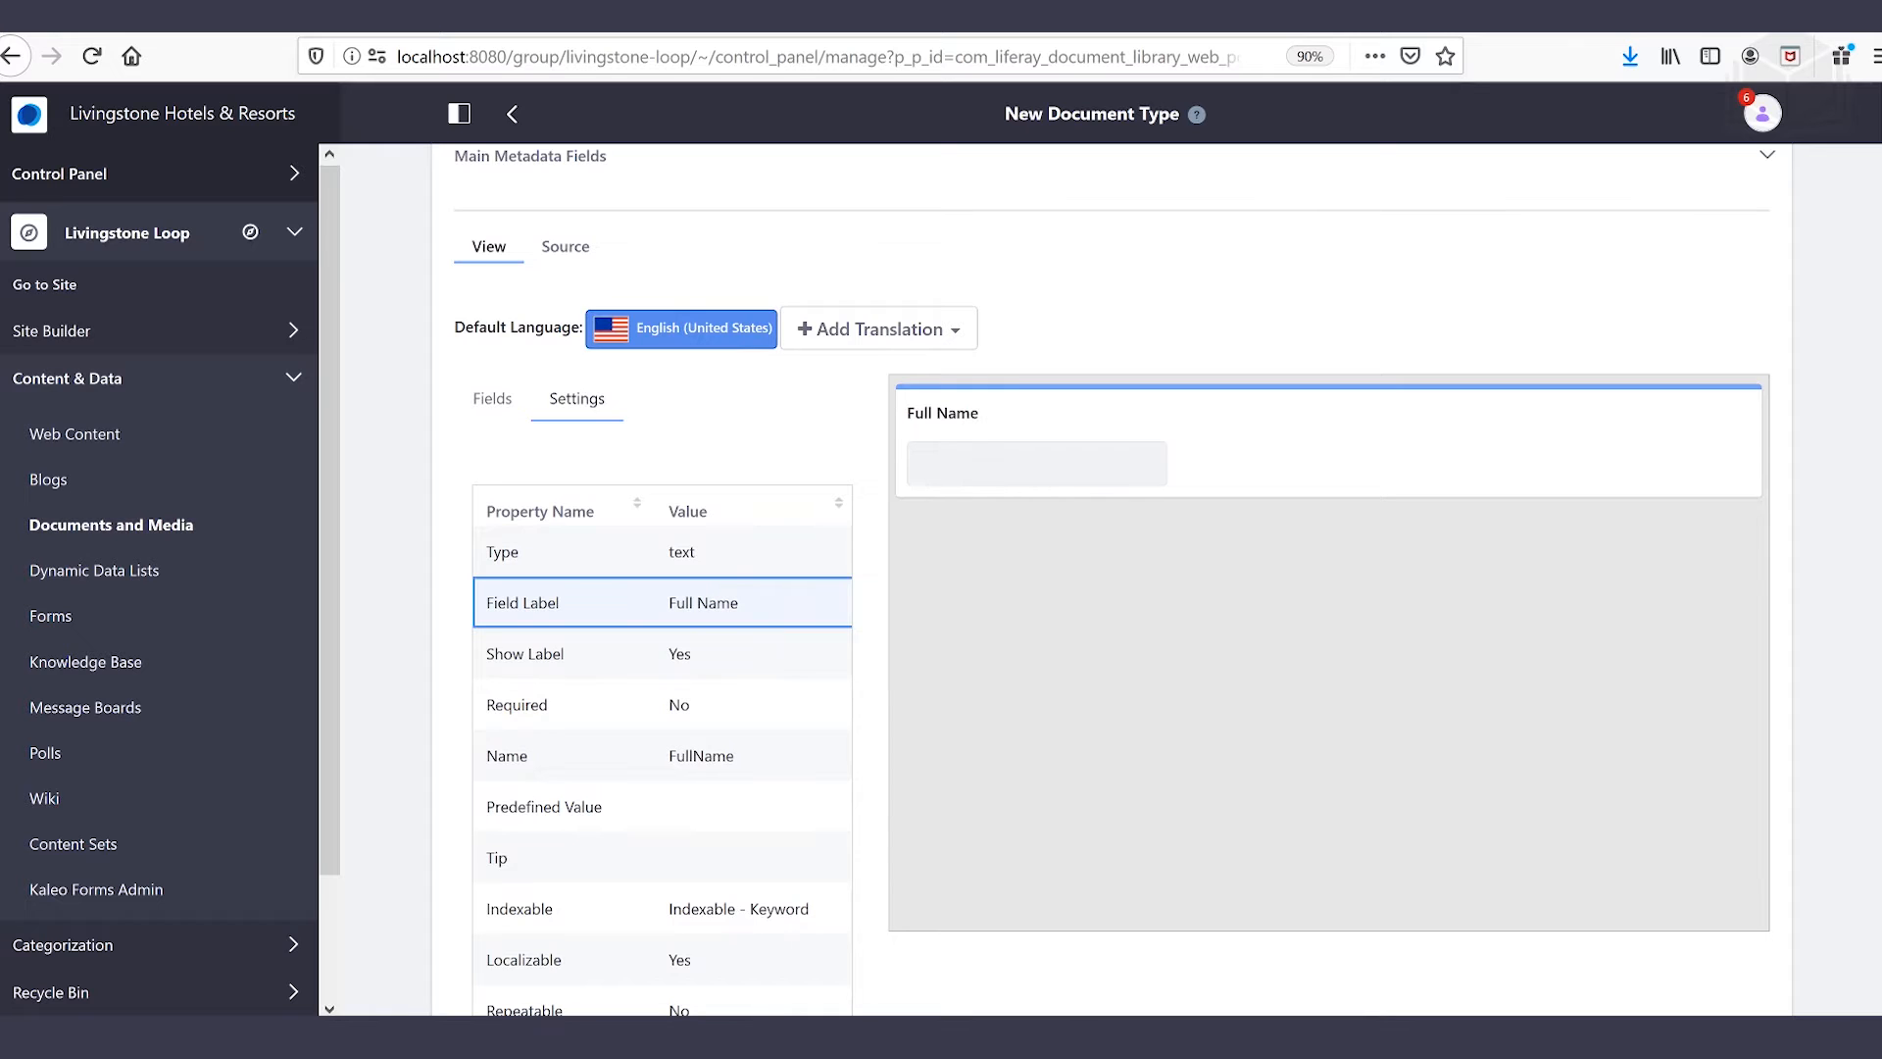
- Make the Full Name field required and save that setting
left_click(705, 713)
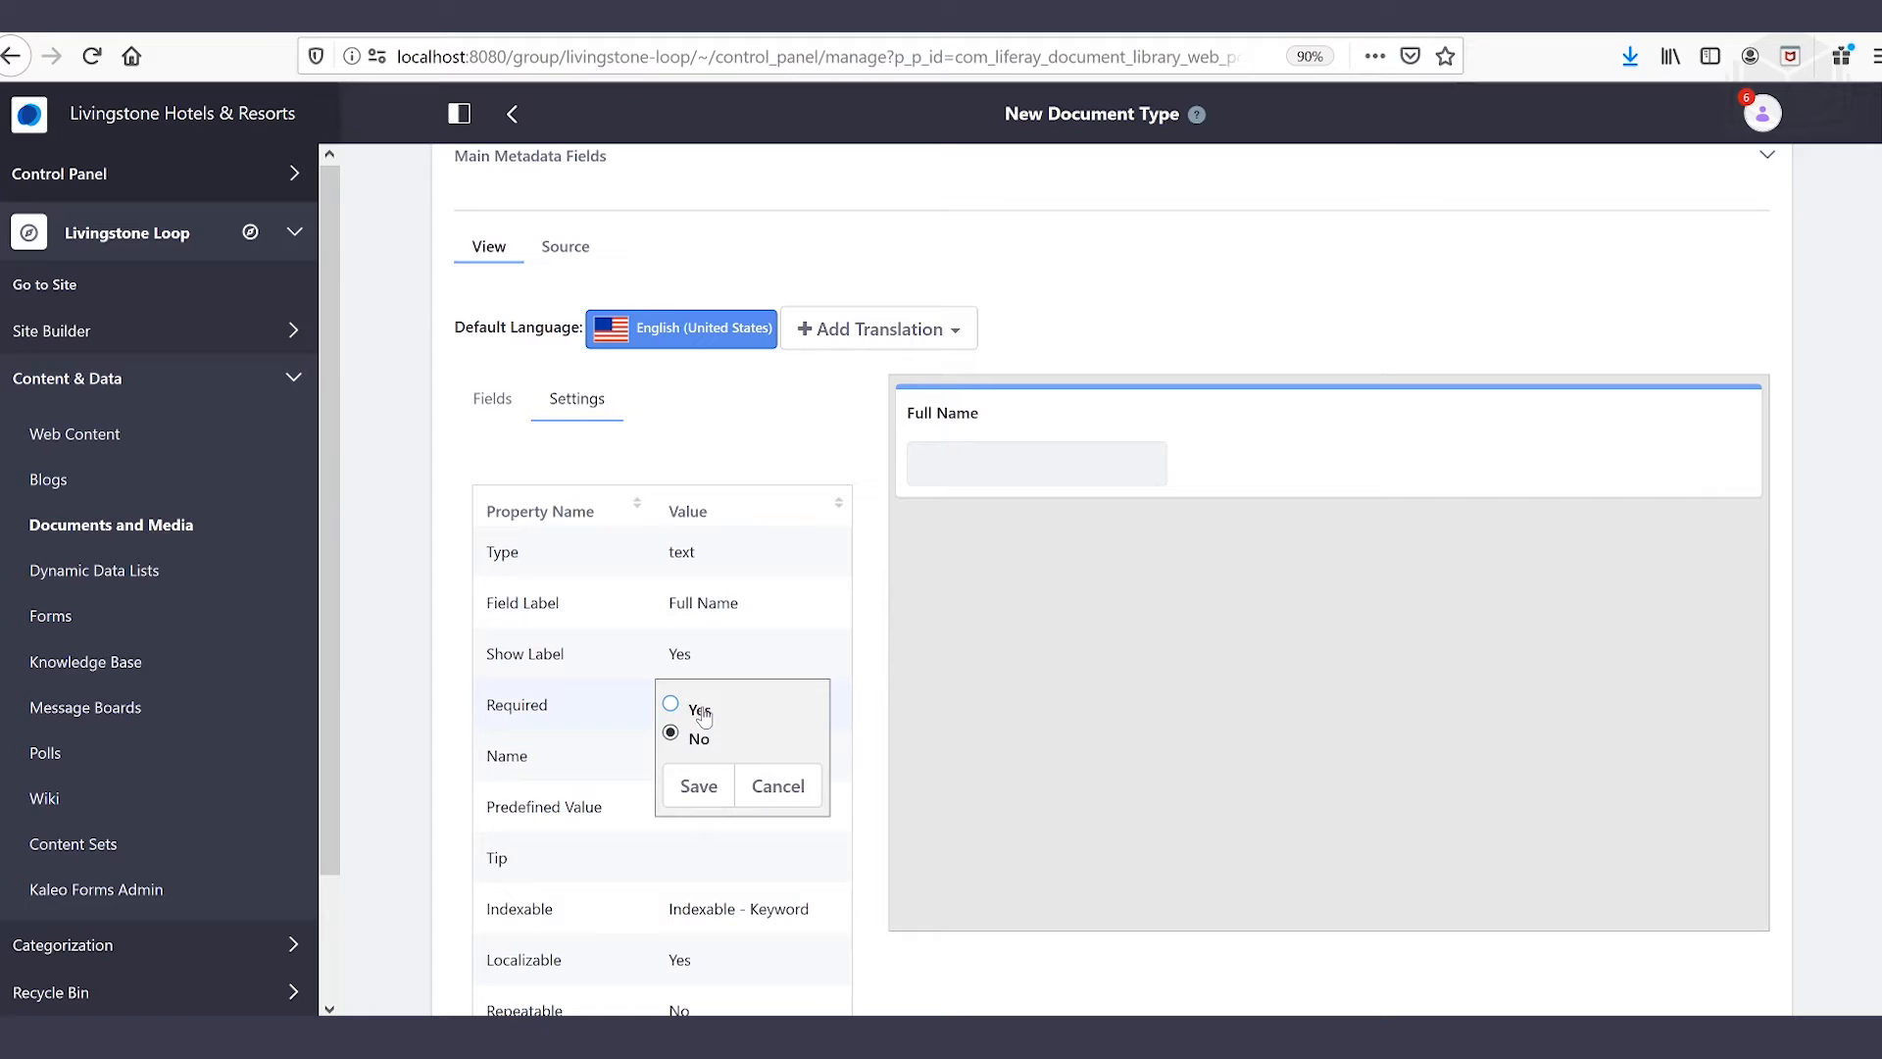
left_click(700, 713)
left_click(699, 788)
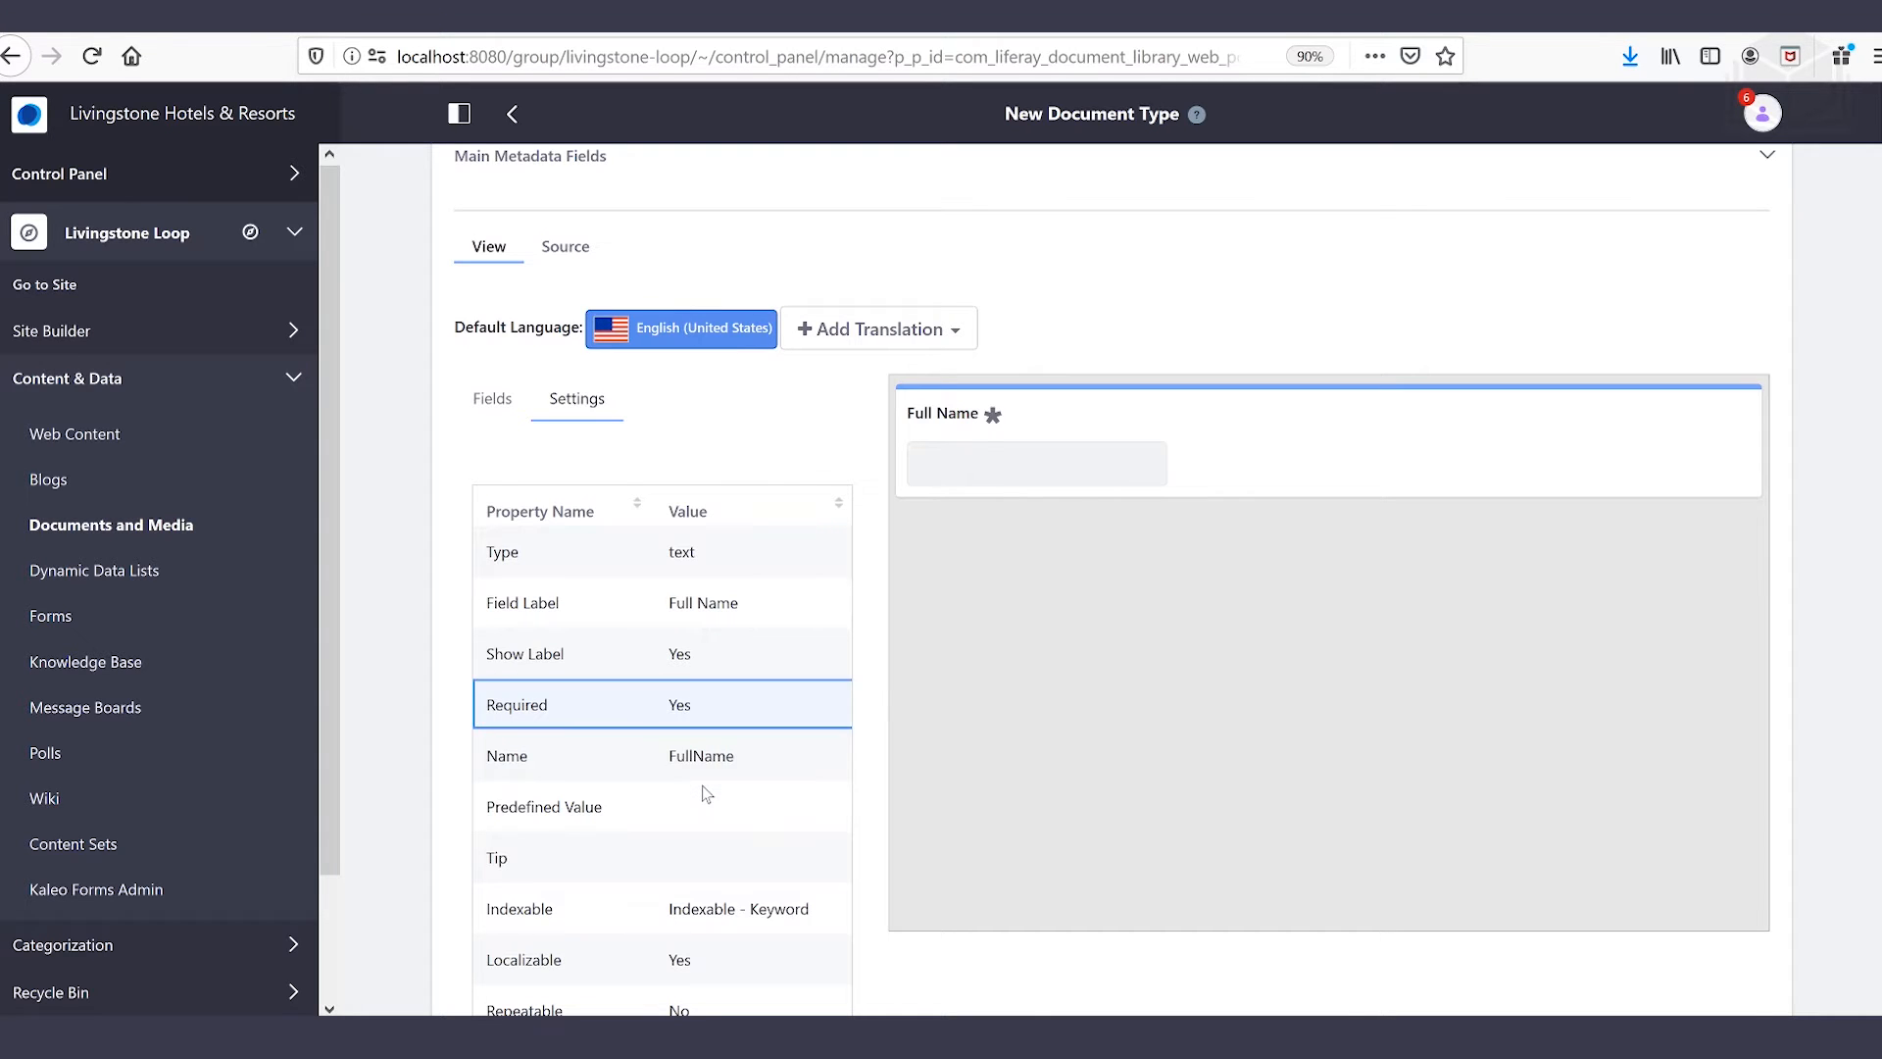
- Add an Integer field below Full Name and set its field label to "Employee ID Number"
mouse_move(993, 448)
left_click(495, 416)
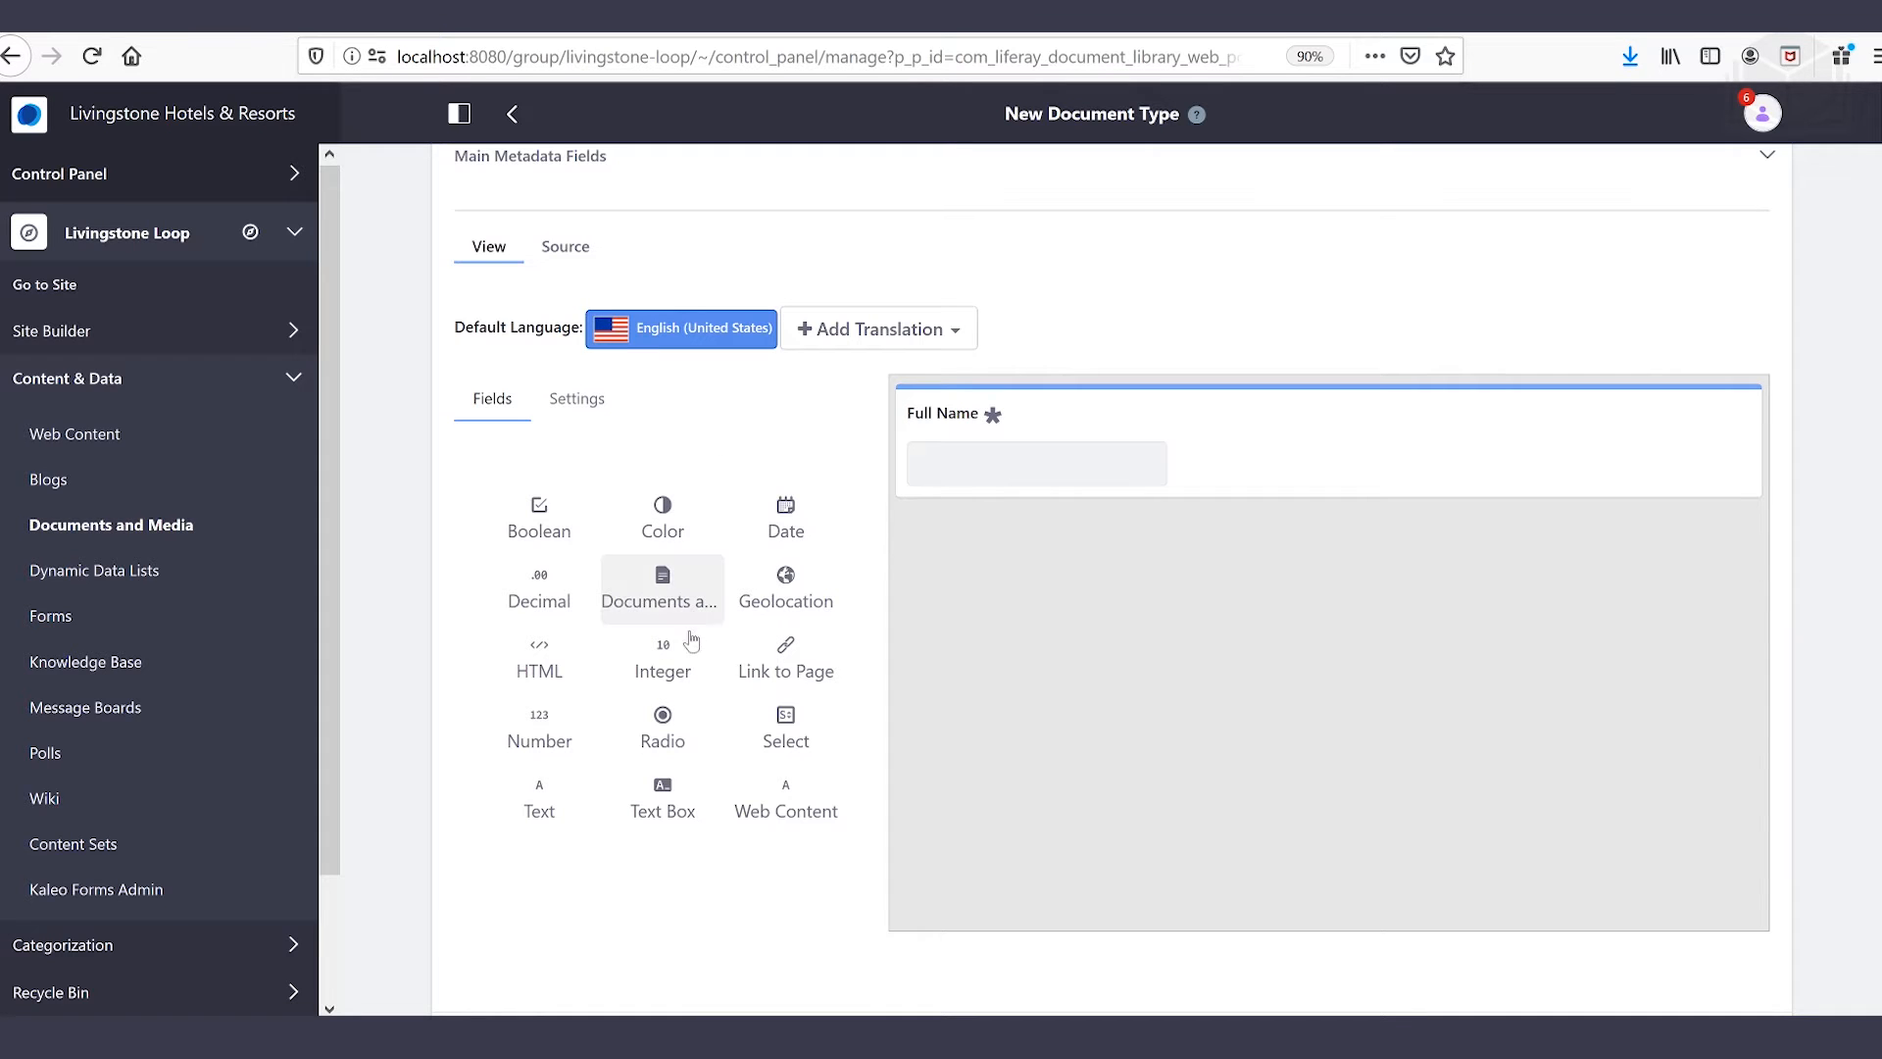
left_click_drag(663, 673, 1124, 579)
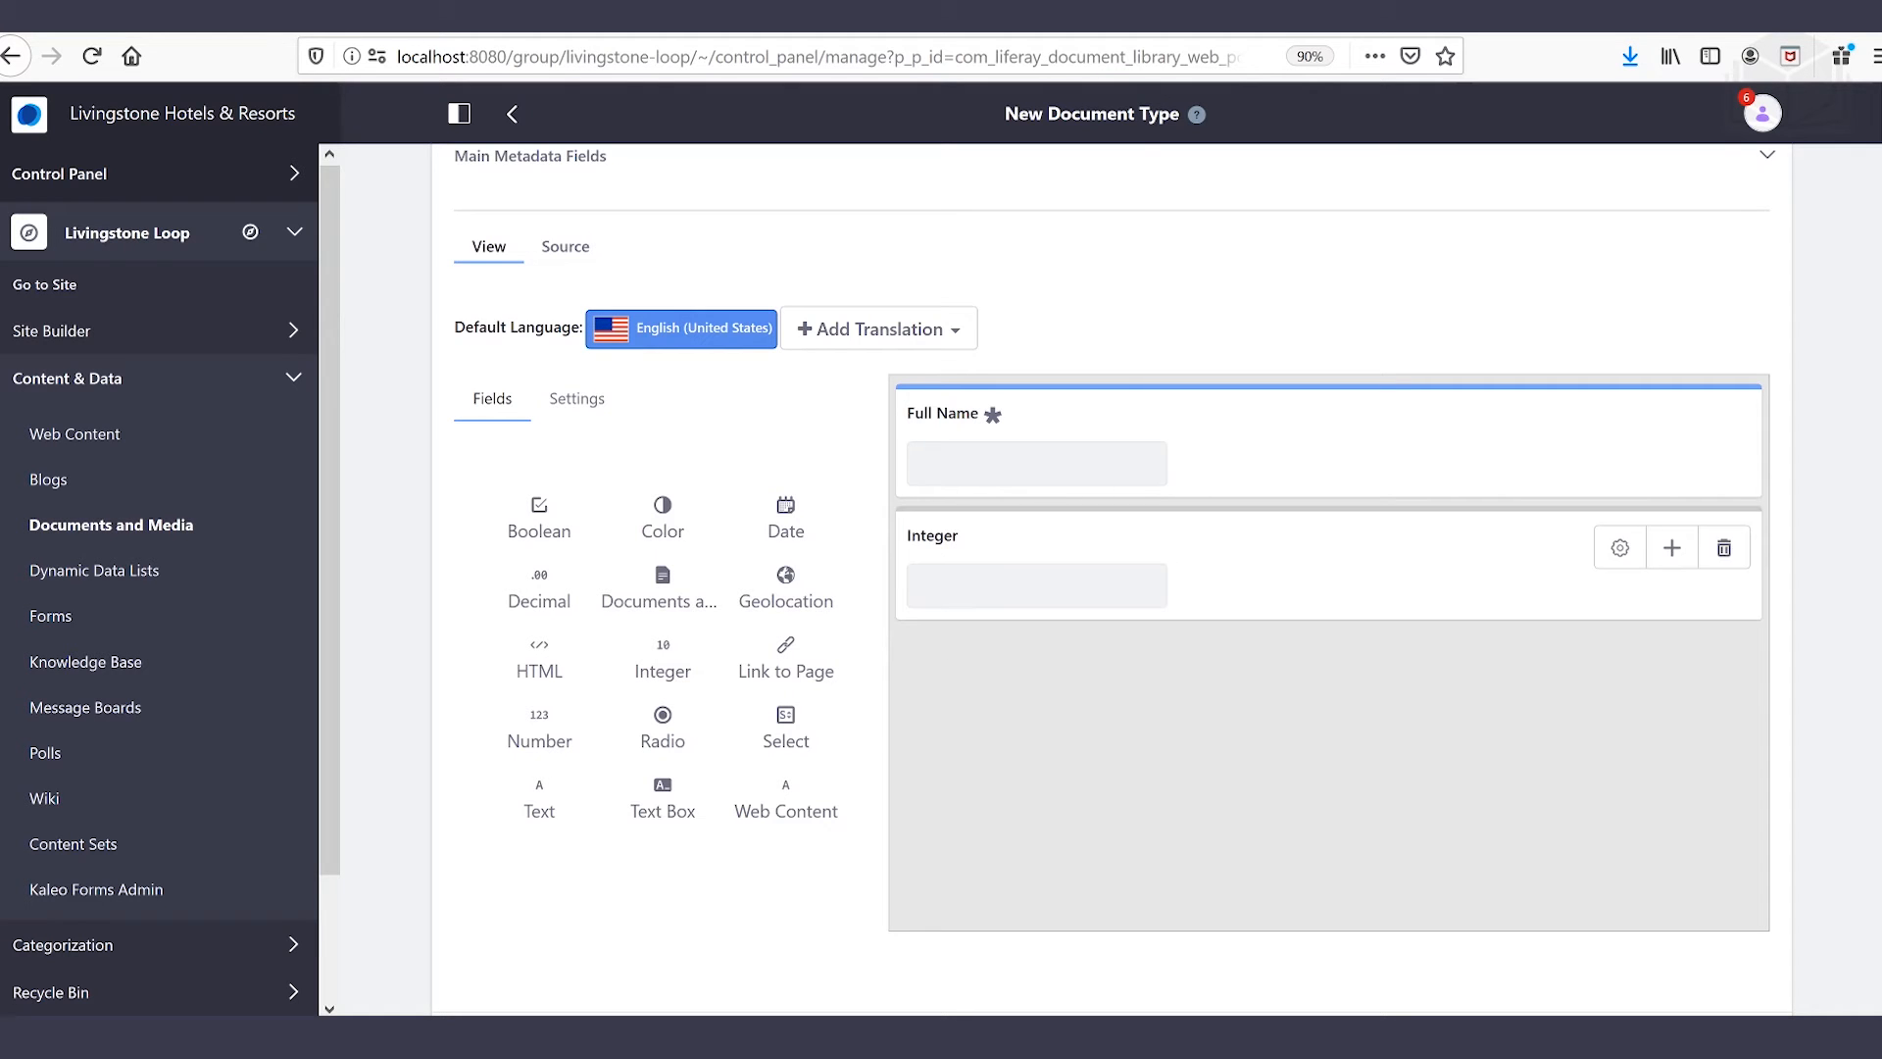
left_click(945, 549)
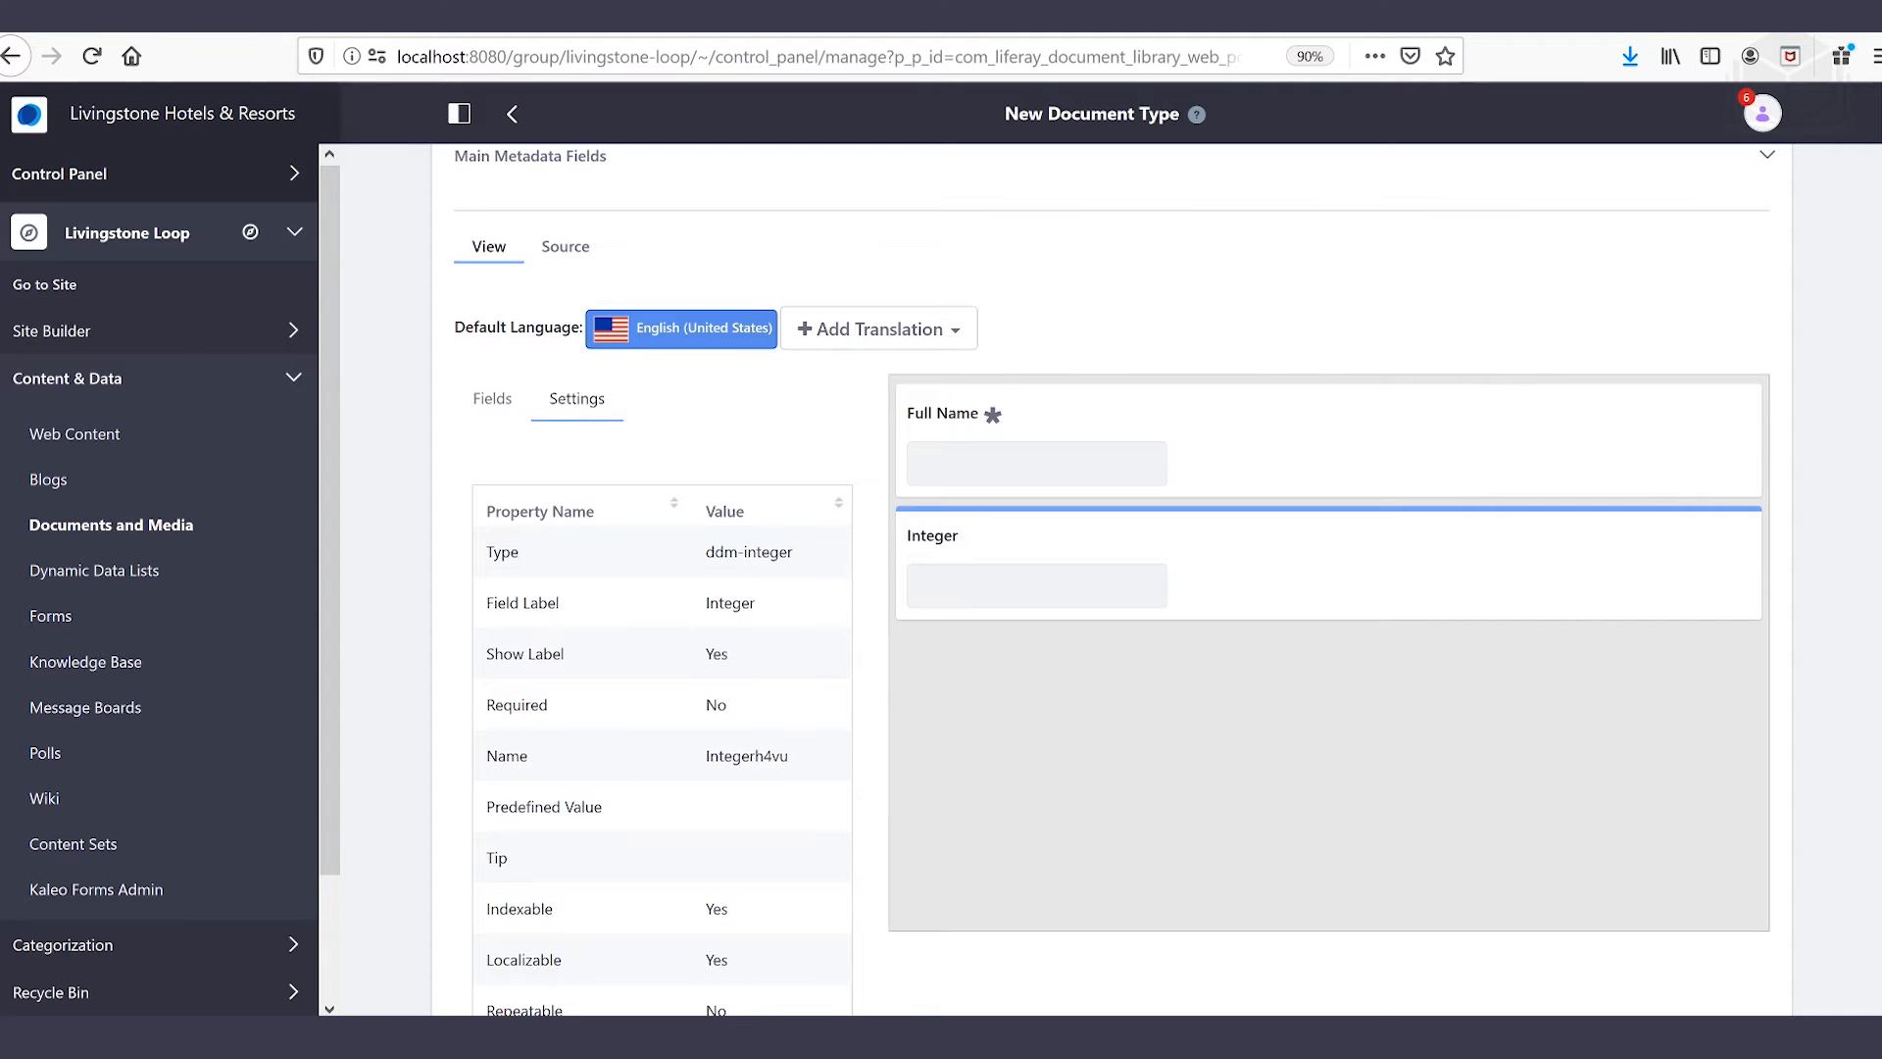
left_click(730, 603)
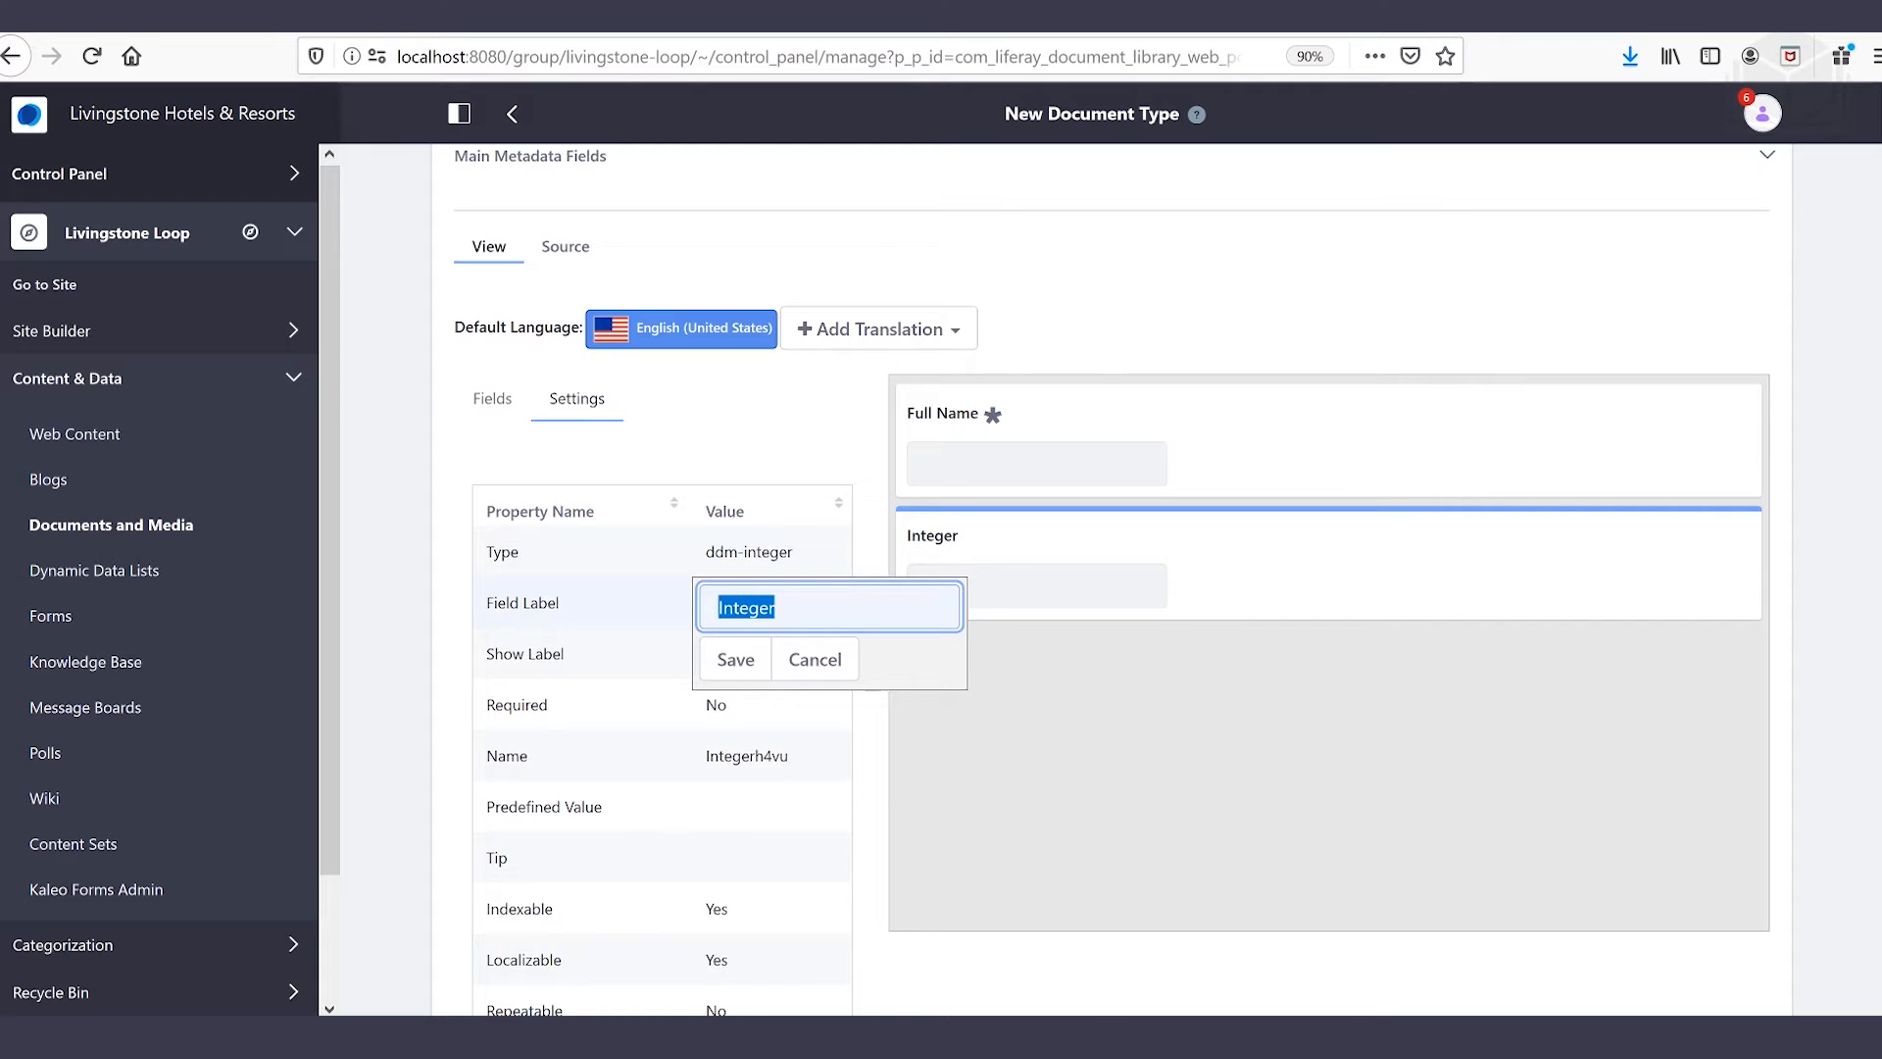
type("Employee ID Number")
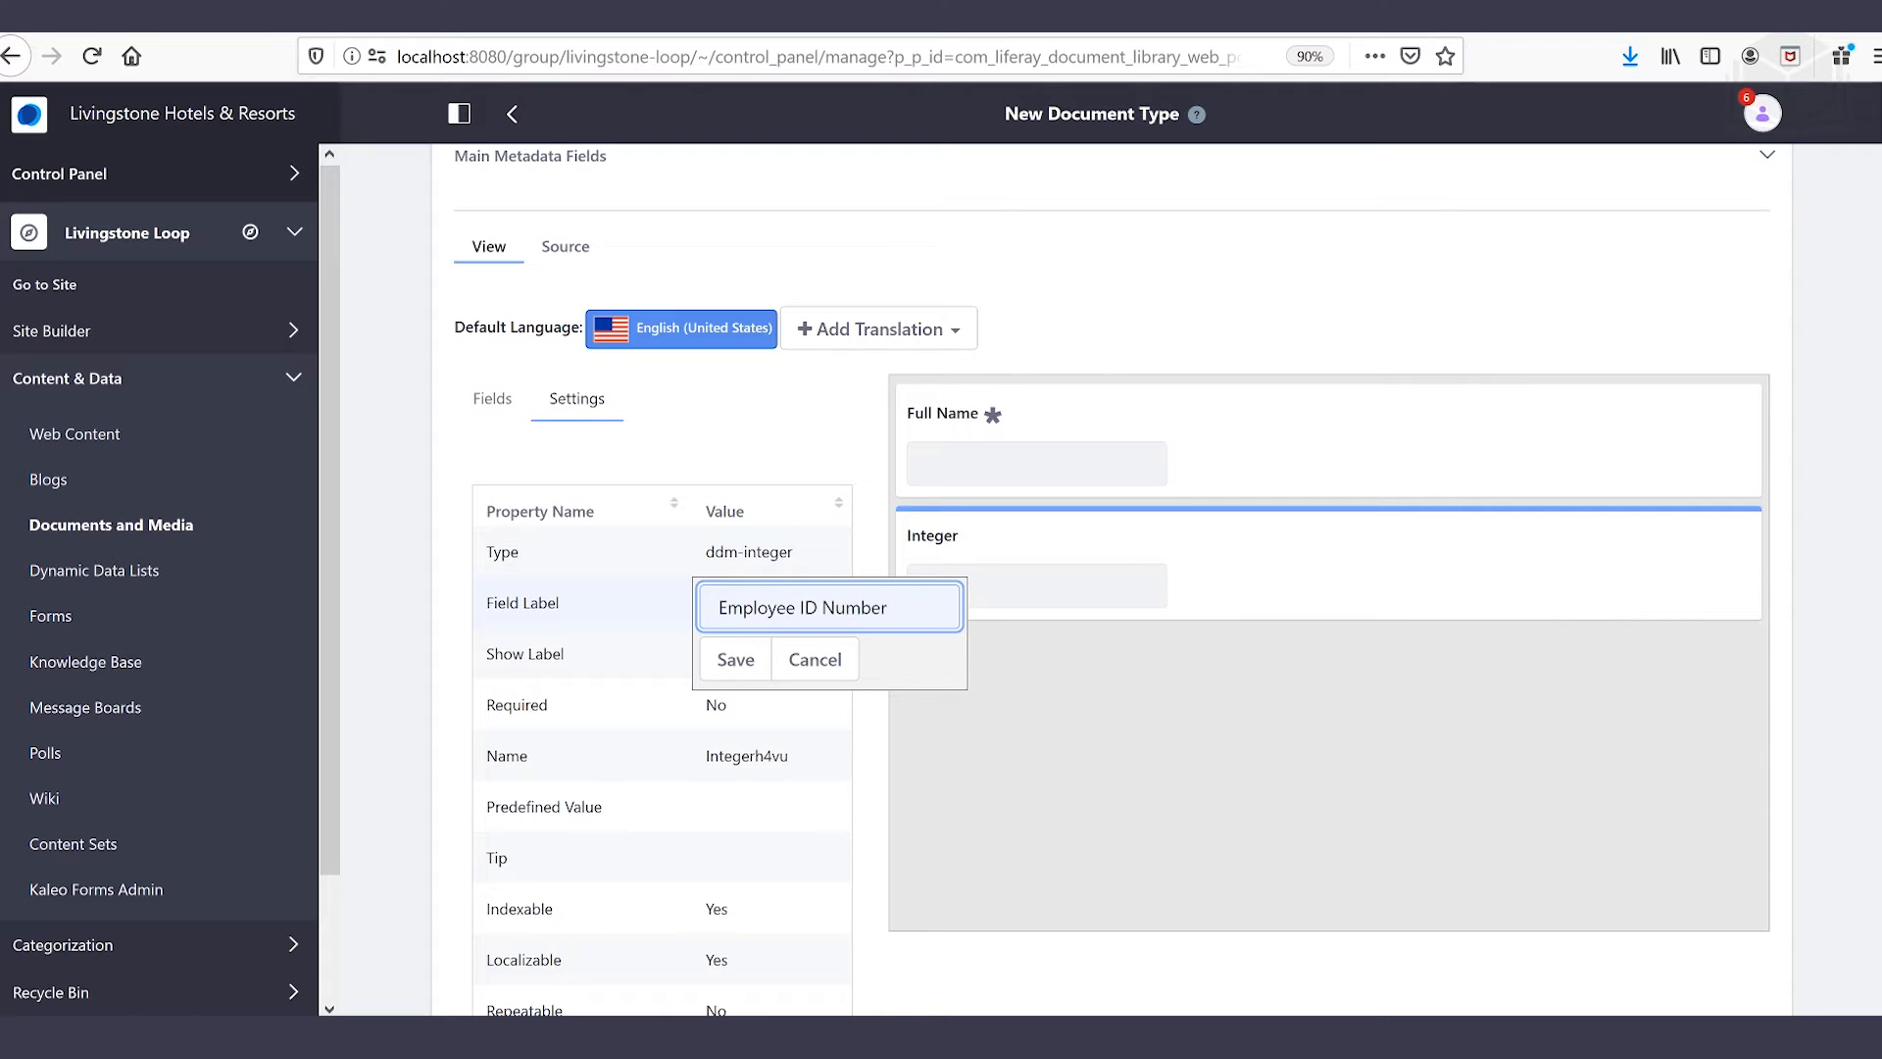
left_click(736, 660)
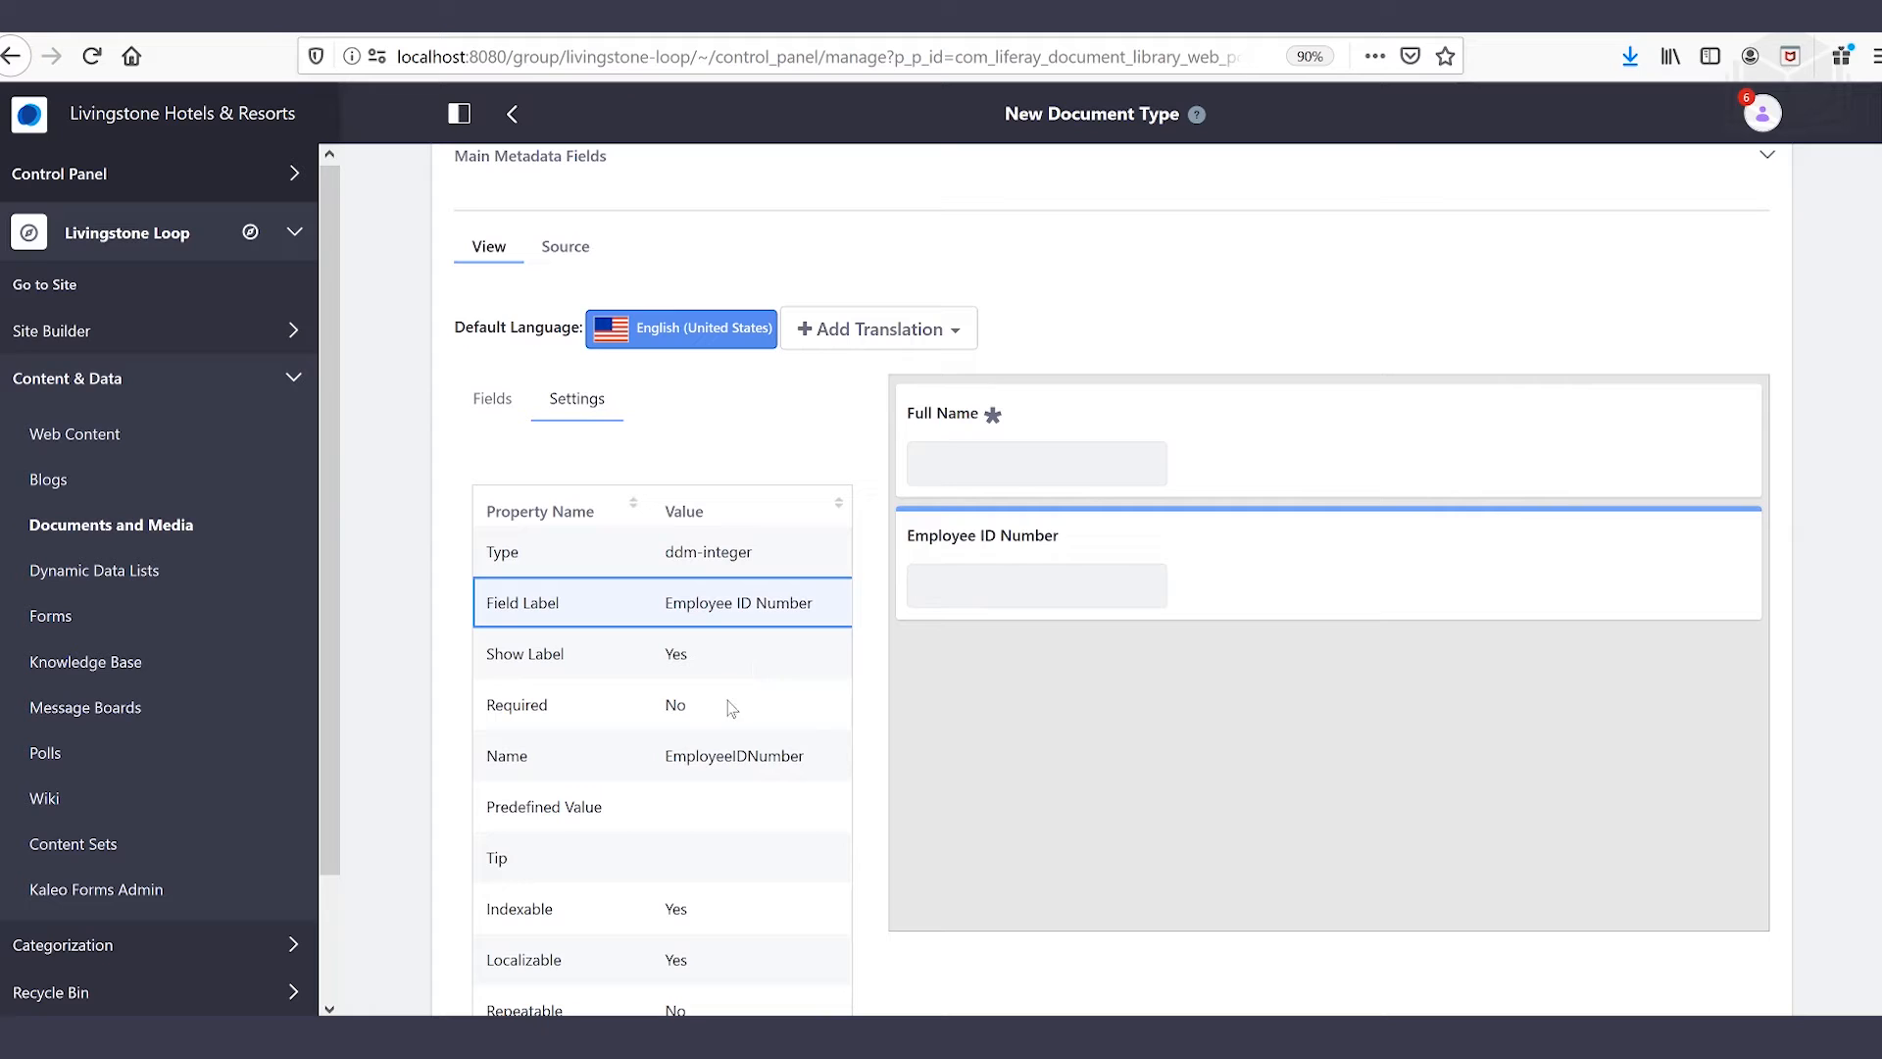
- Make the Employee ID Number field required and save that setting
double_click(681, 706)
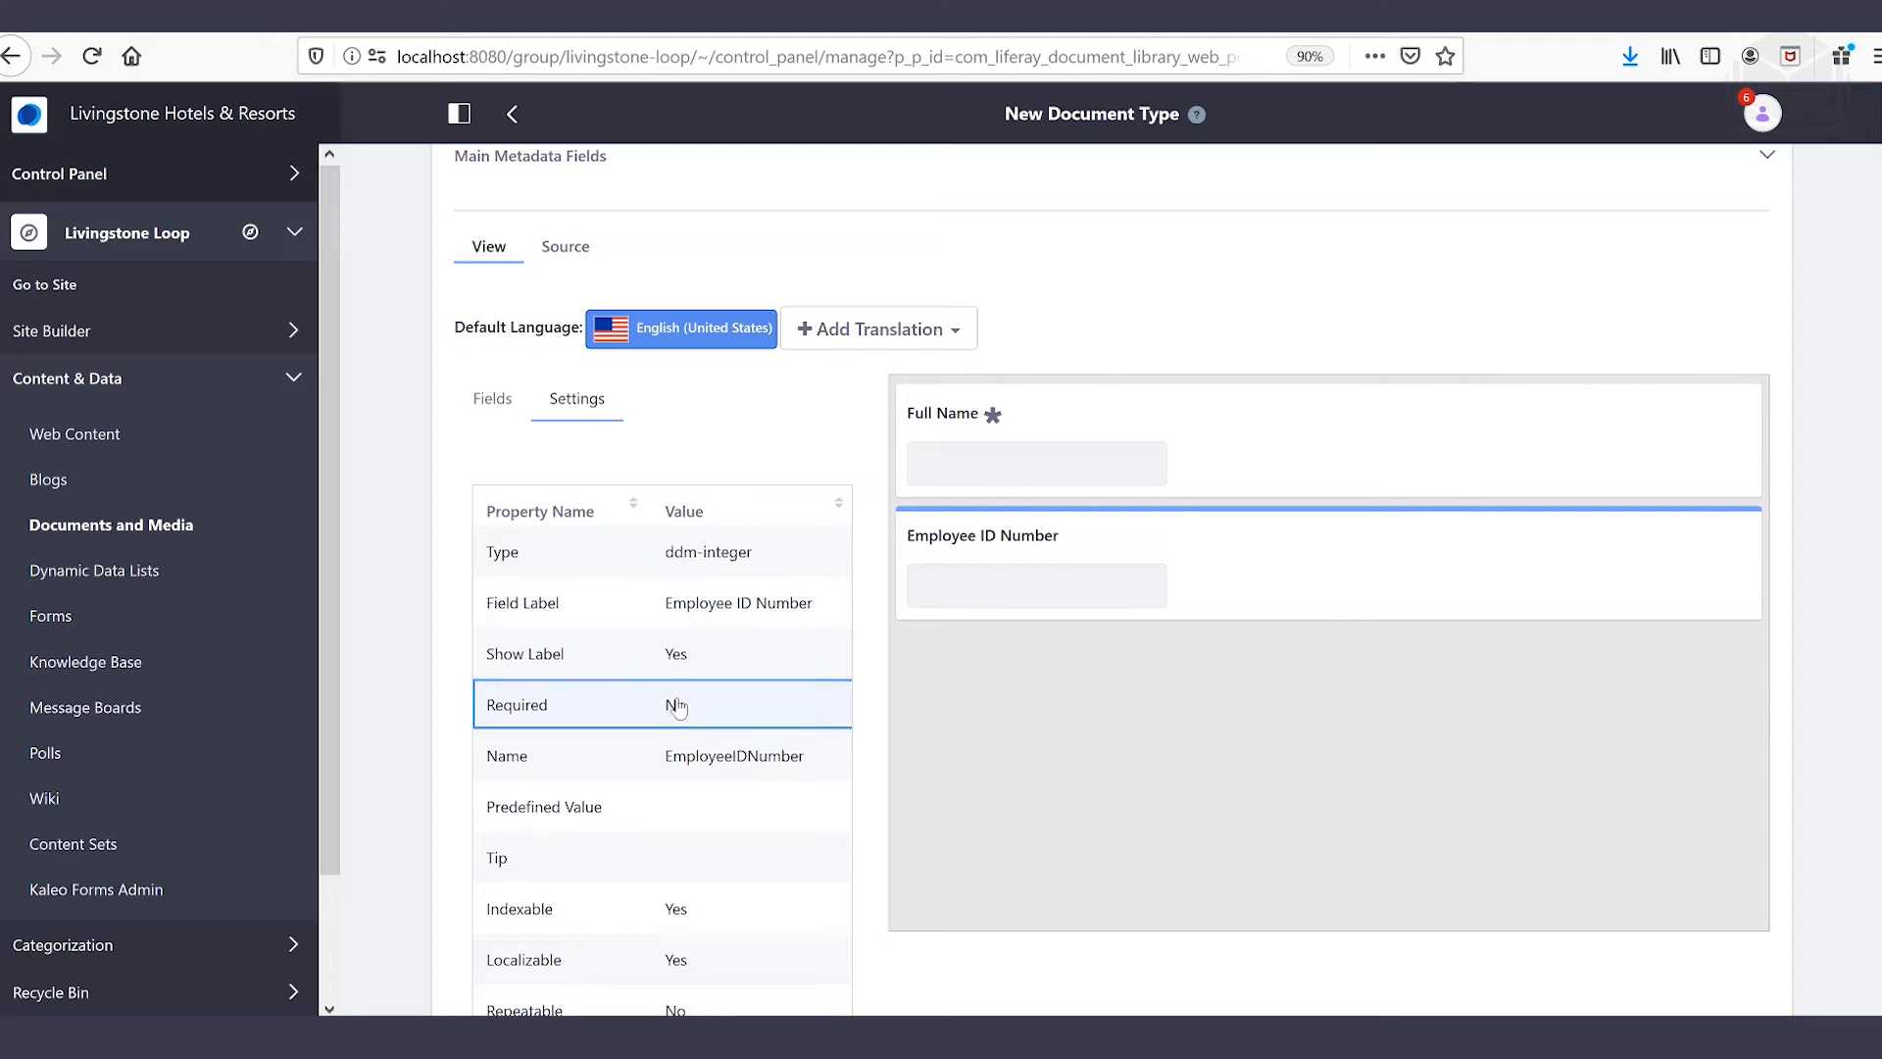
left_click(681, 713)
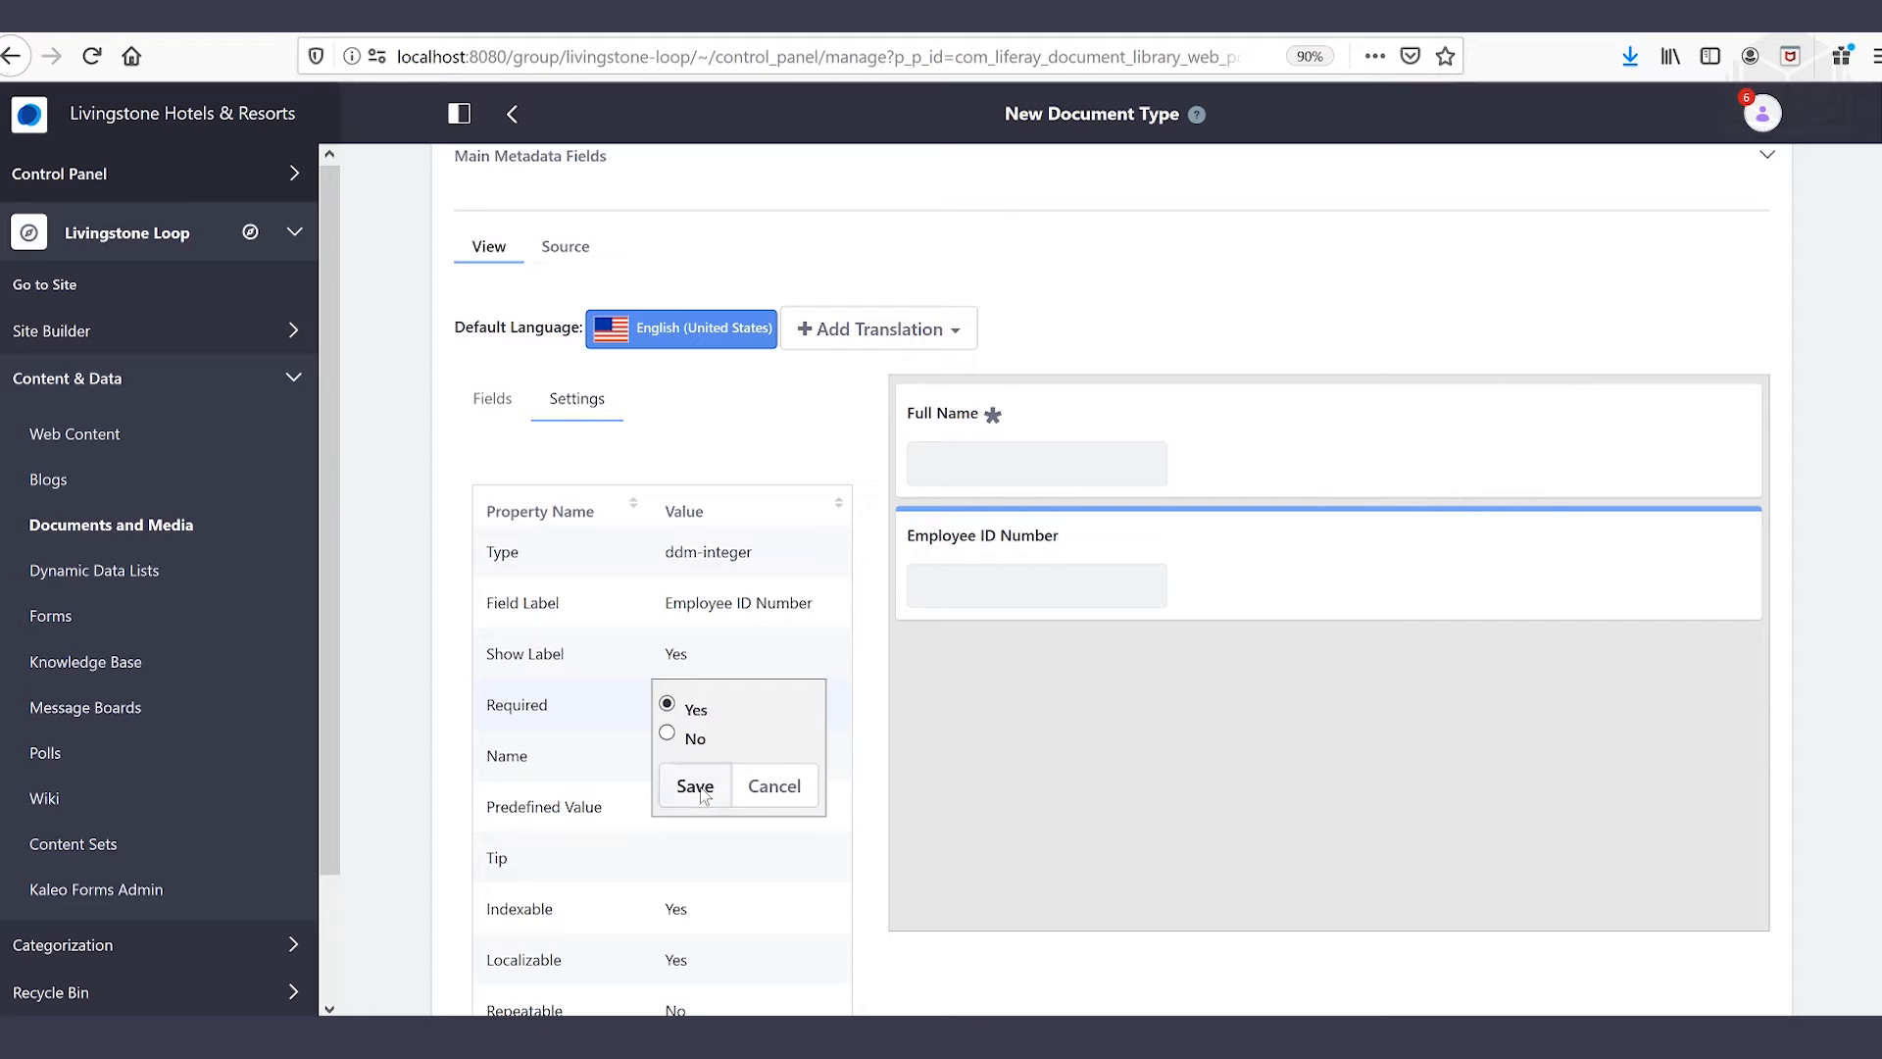
left_click(695, 787)
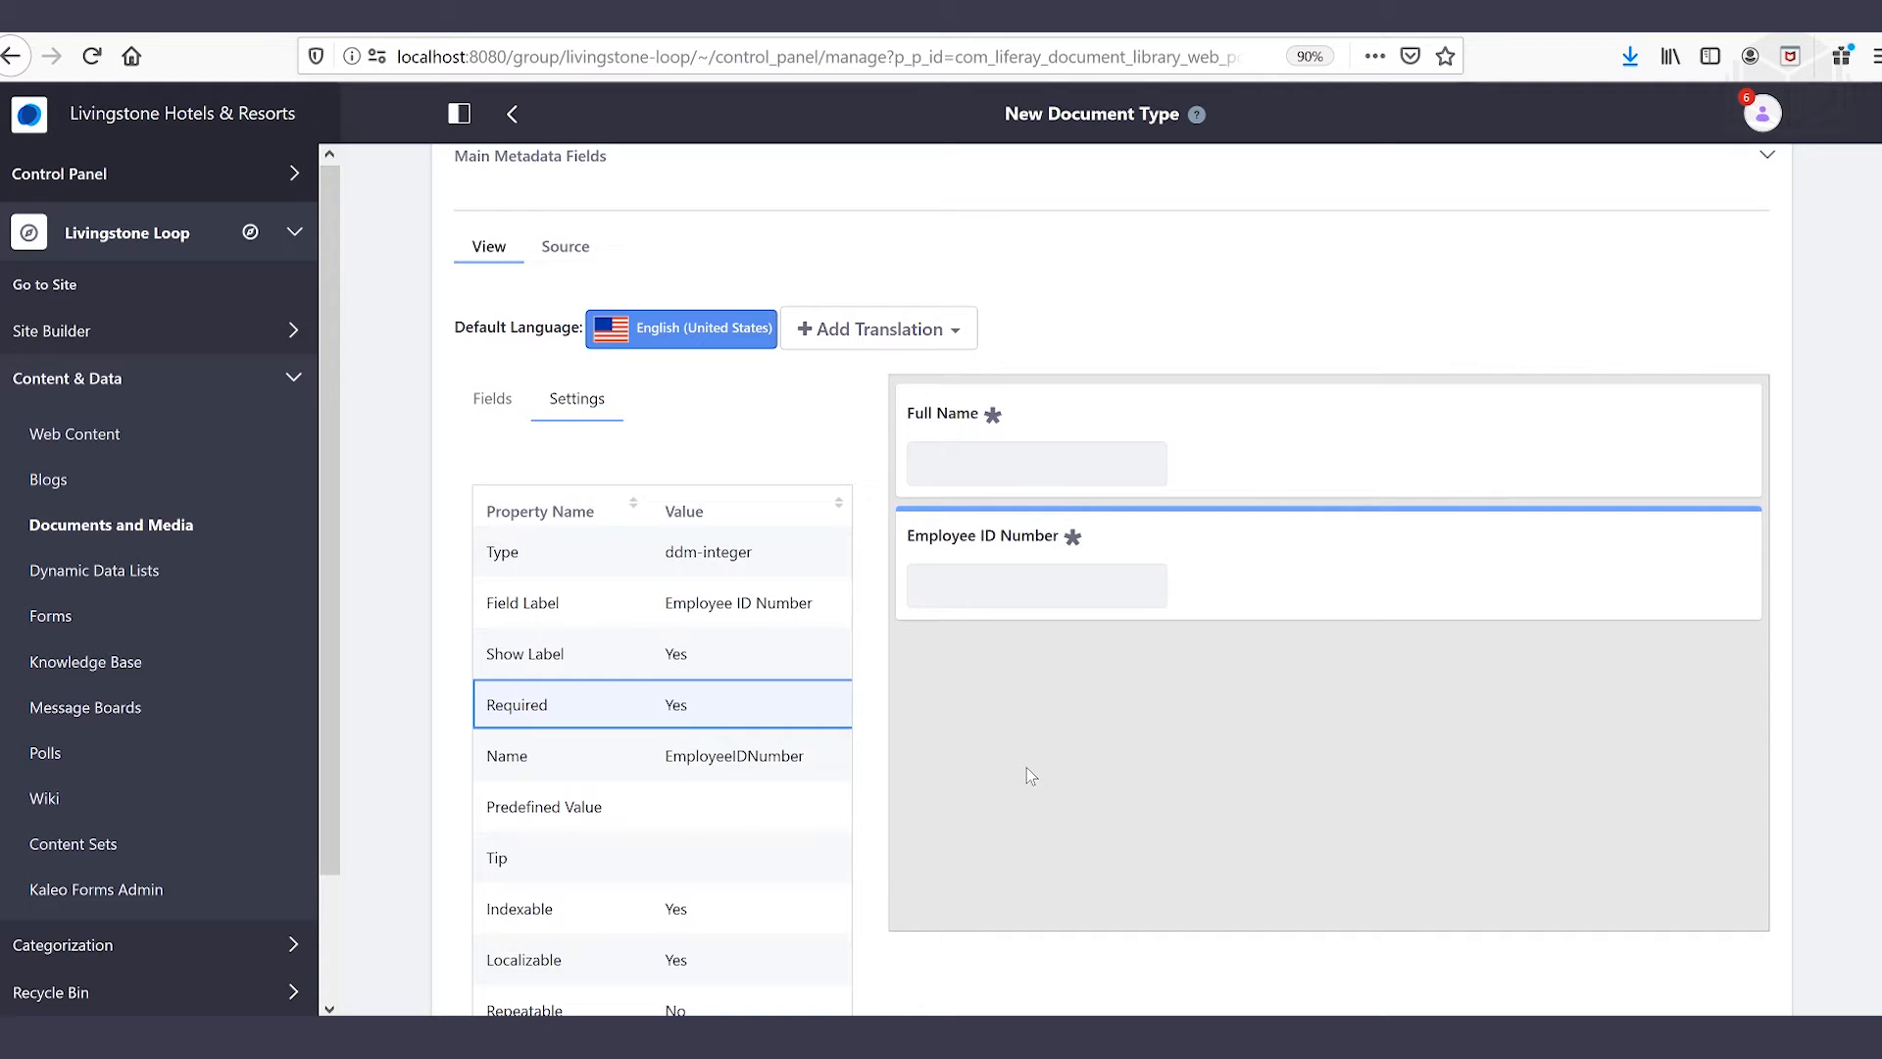
- Add a Text field below Employee ID Number and set its field label to "Home Address"
left_click(500, 414)
left_click(498, 419)
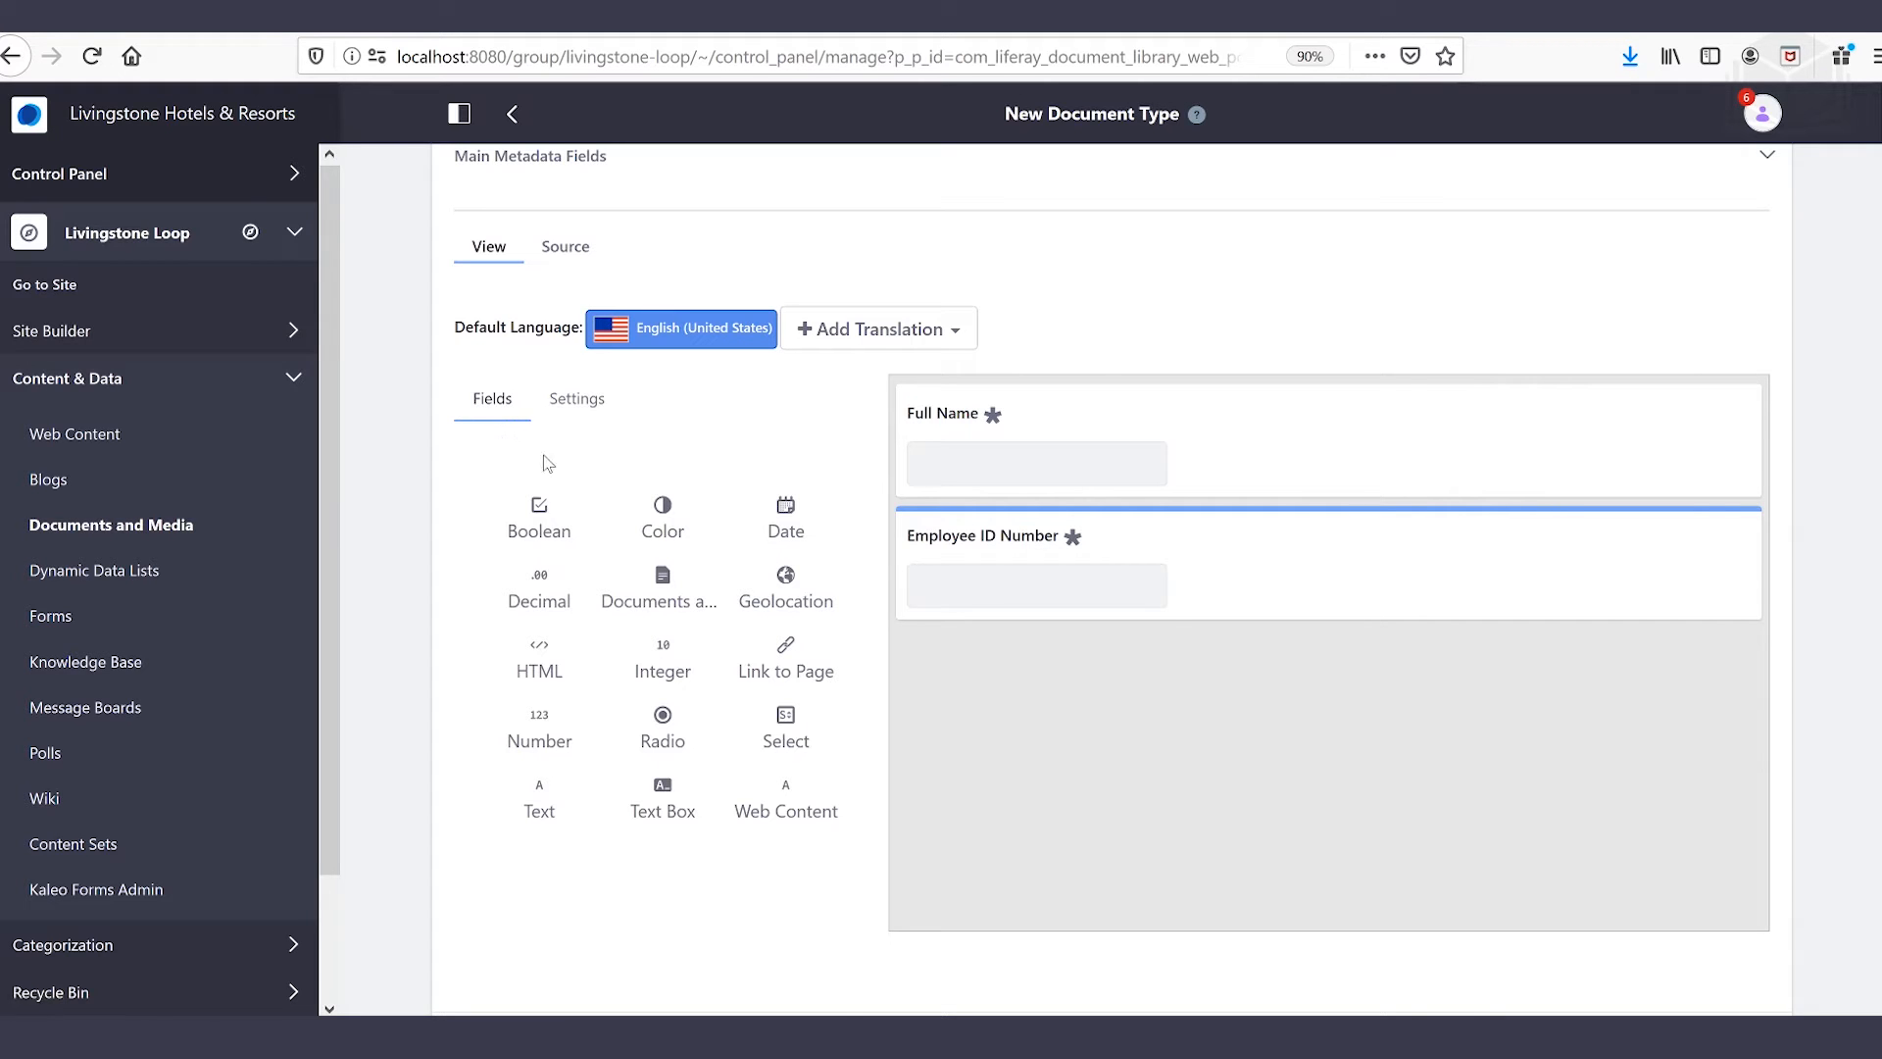
left_click_drag(539, 815, 1127, 691)
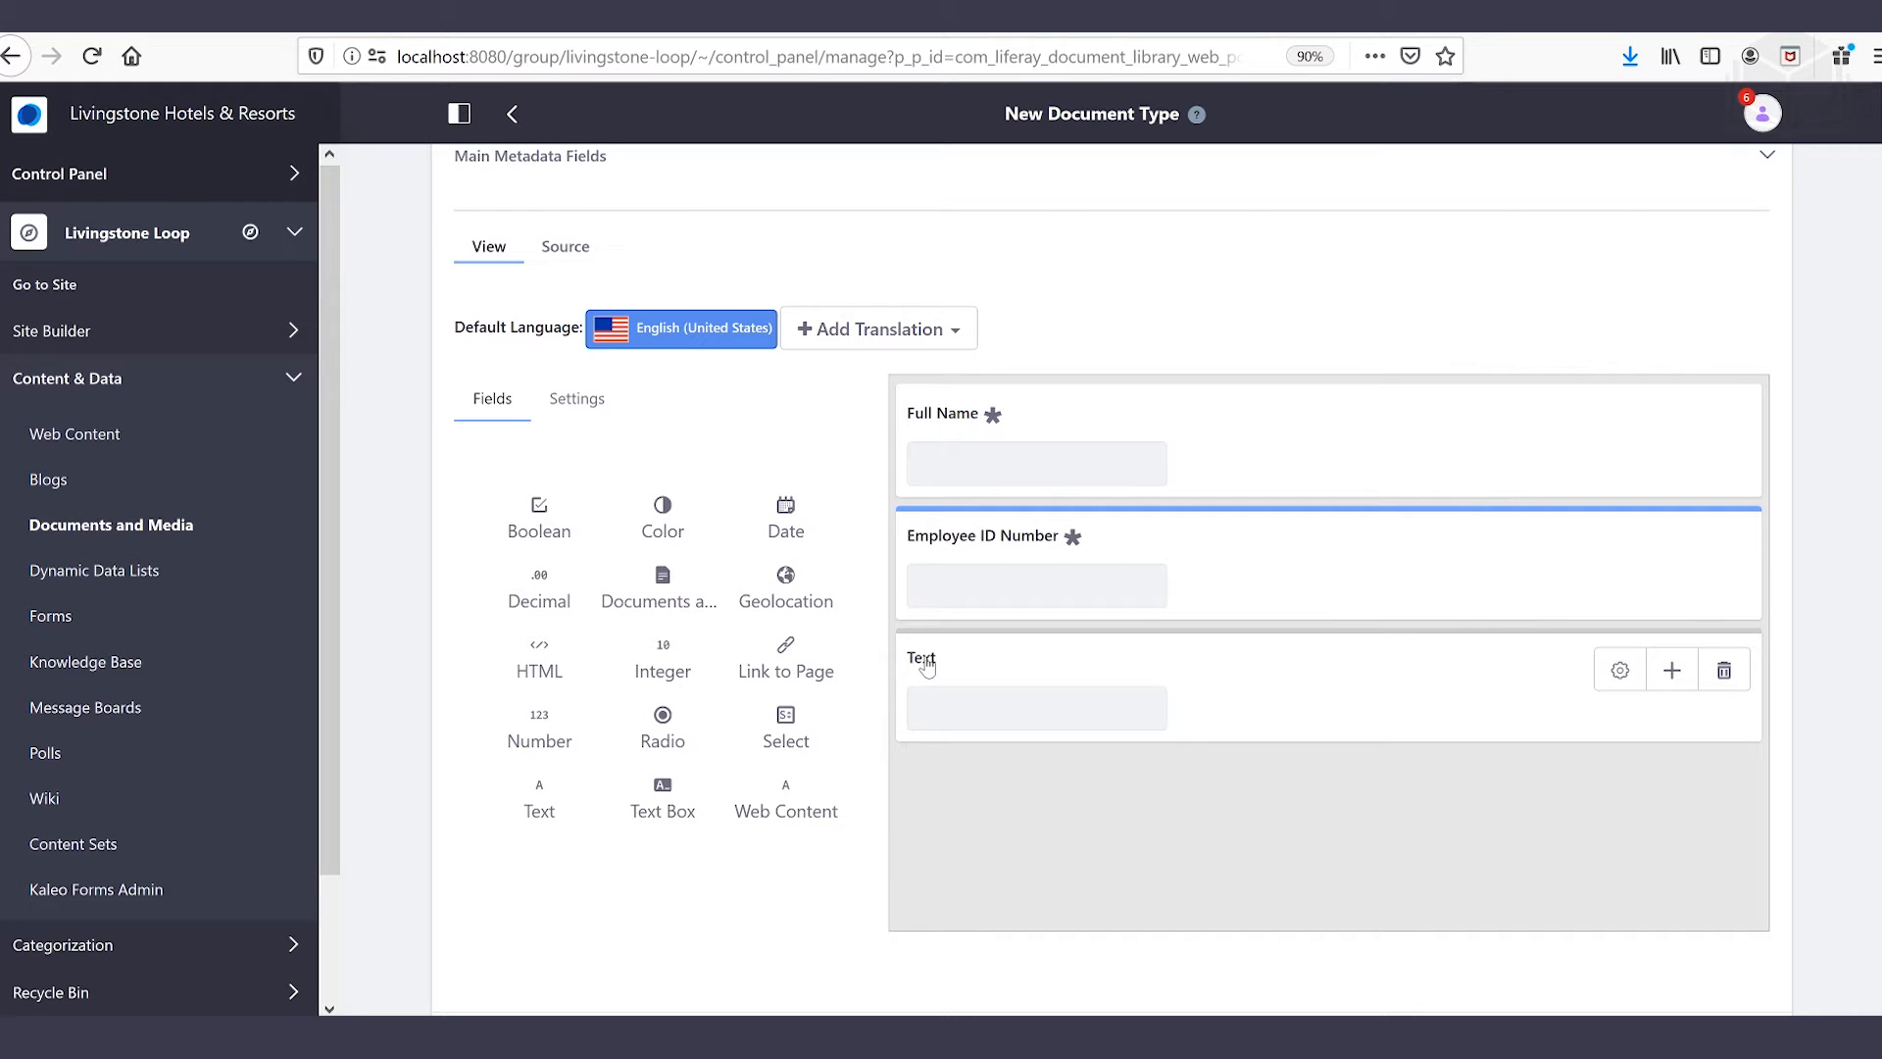
left_click(926, 667)
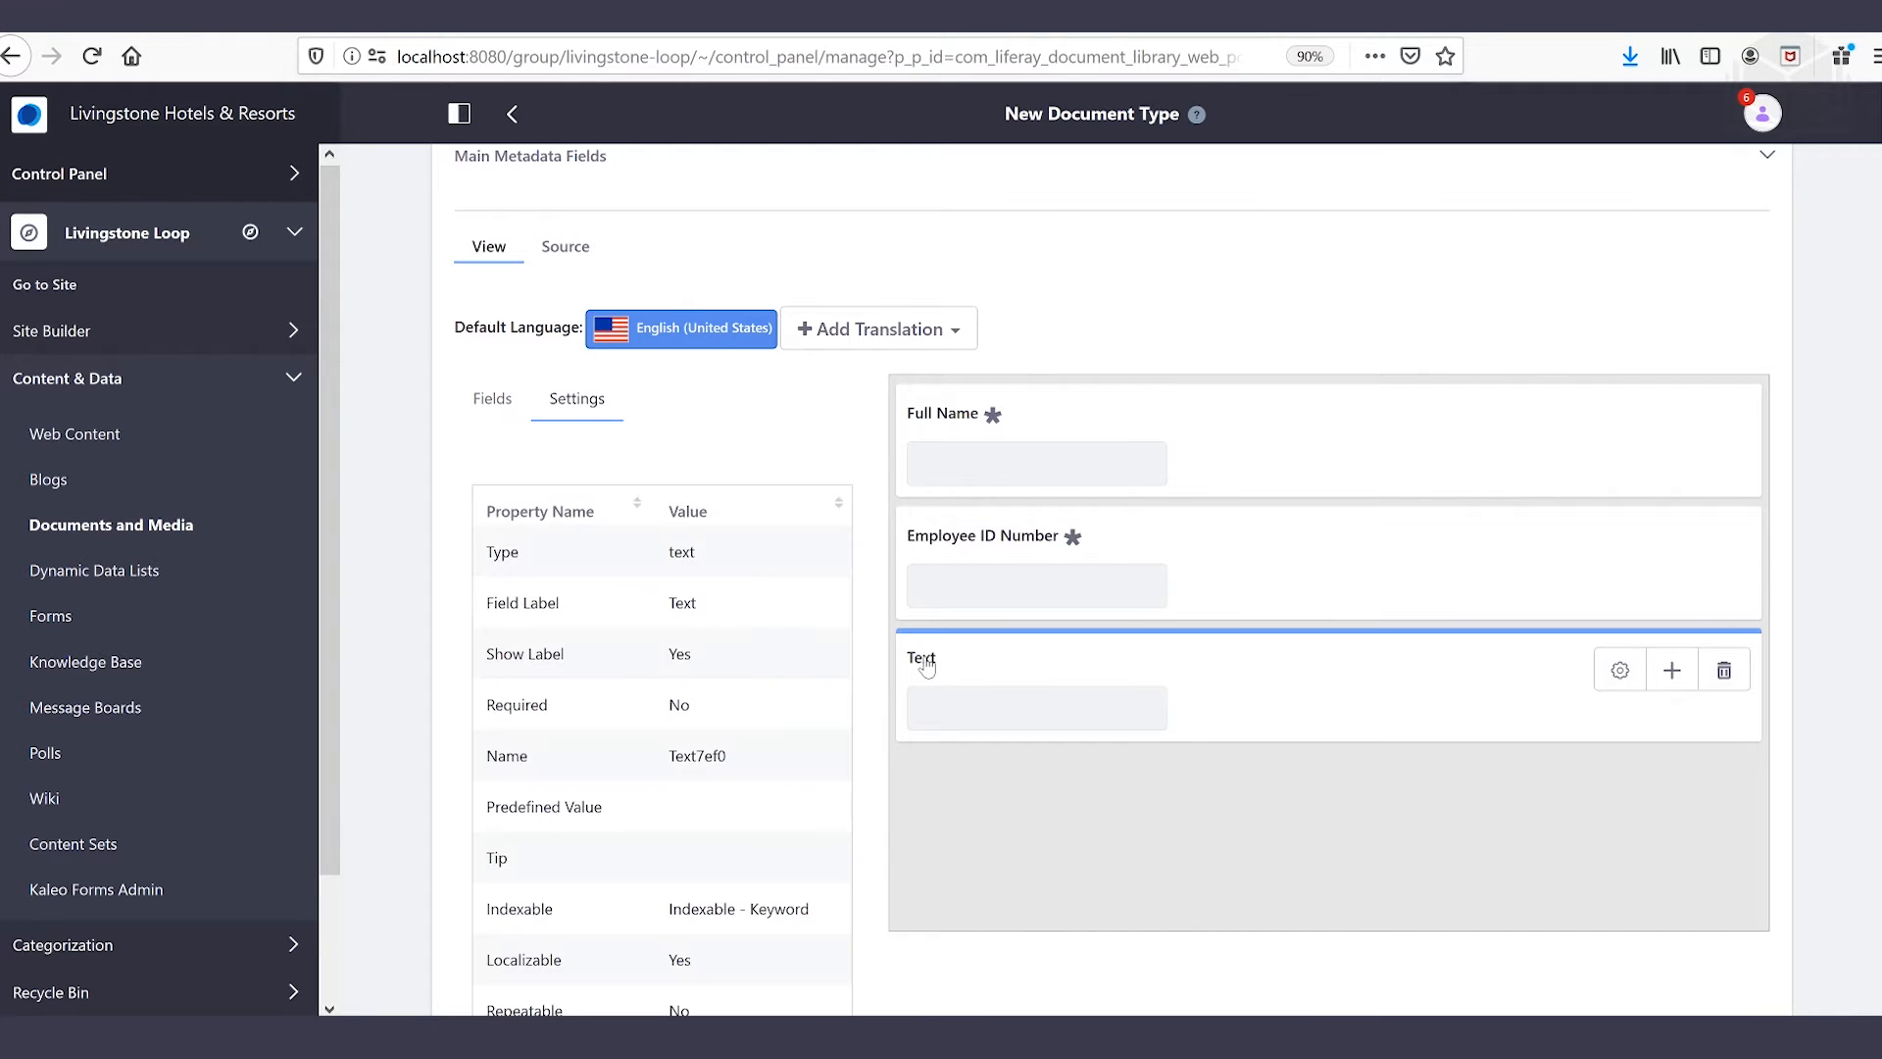
left_click(687, 607)
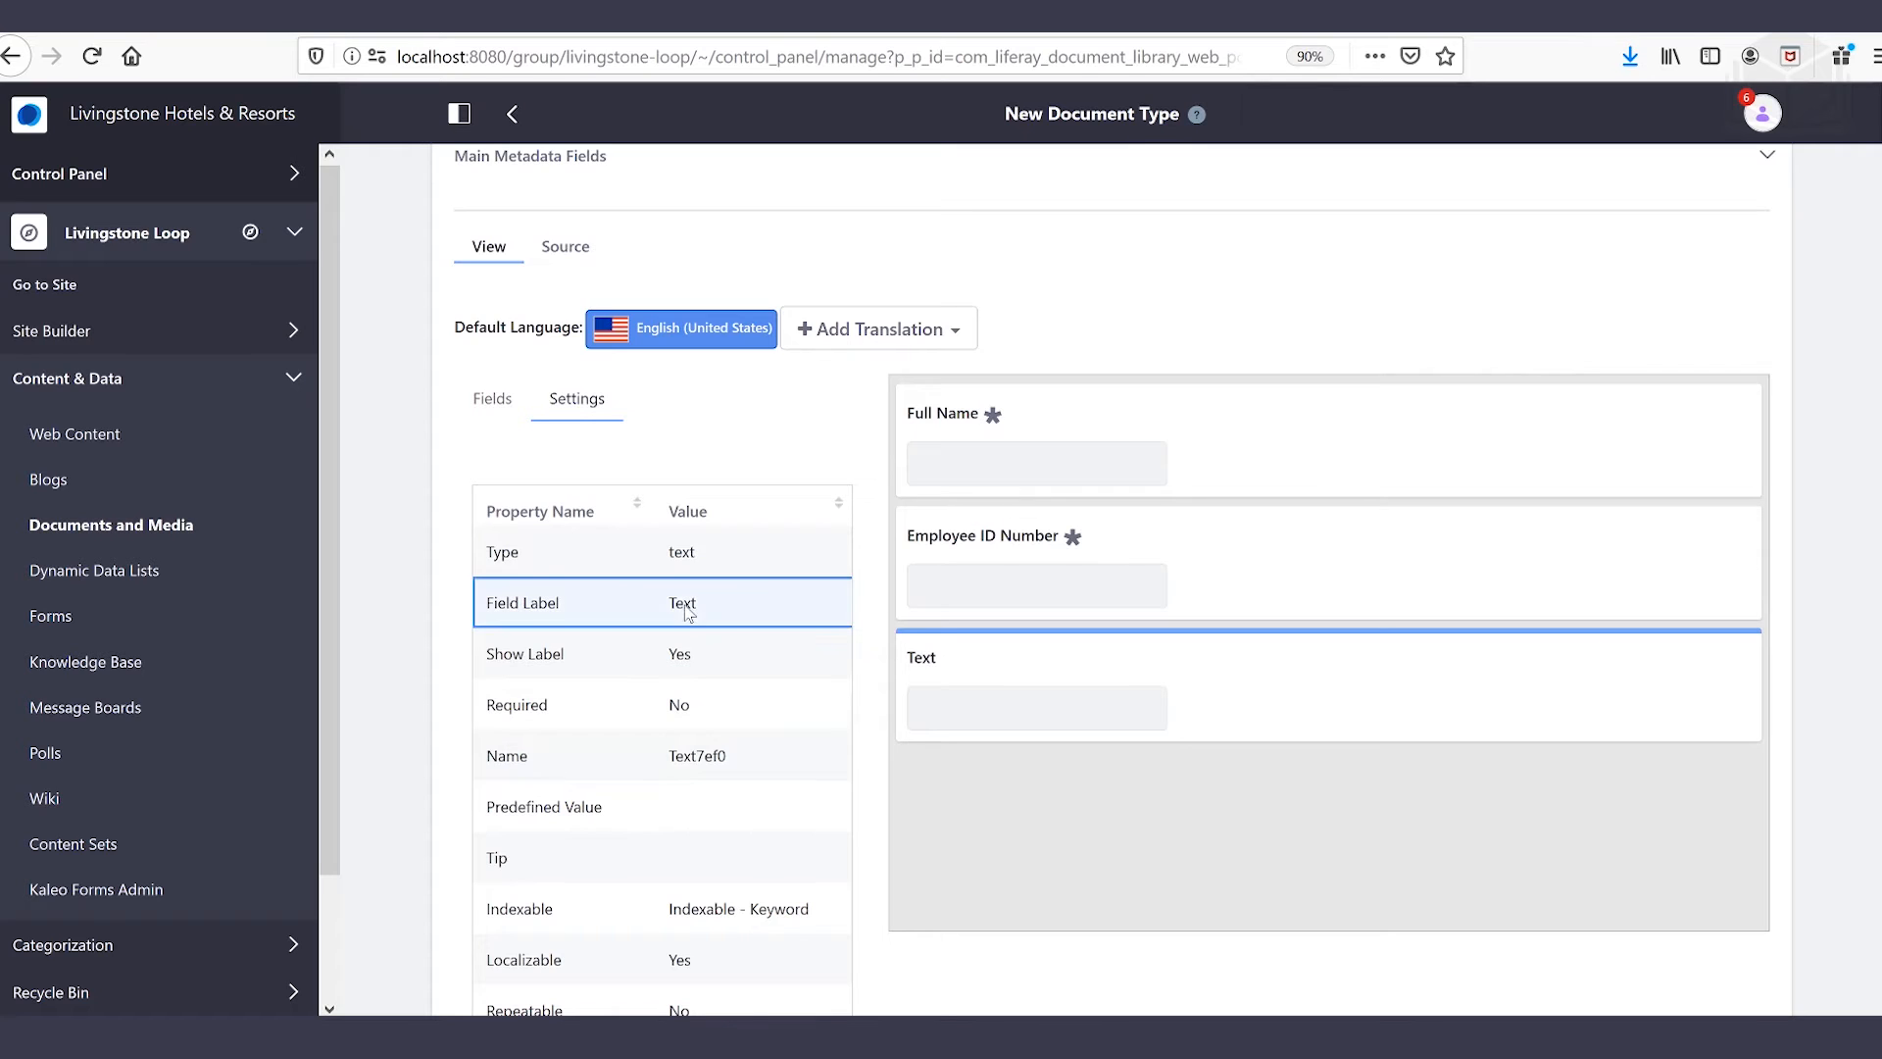
double_click(686, 608)
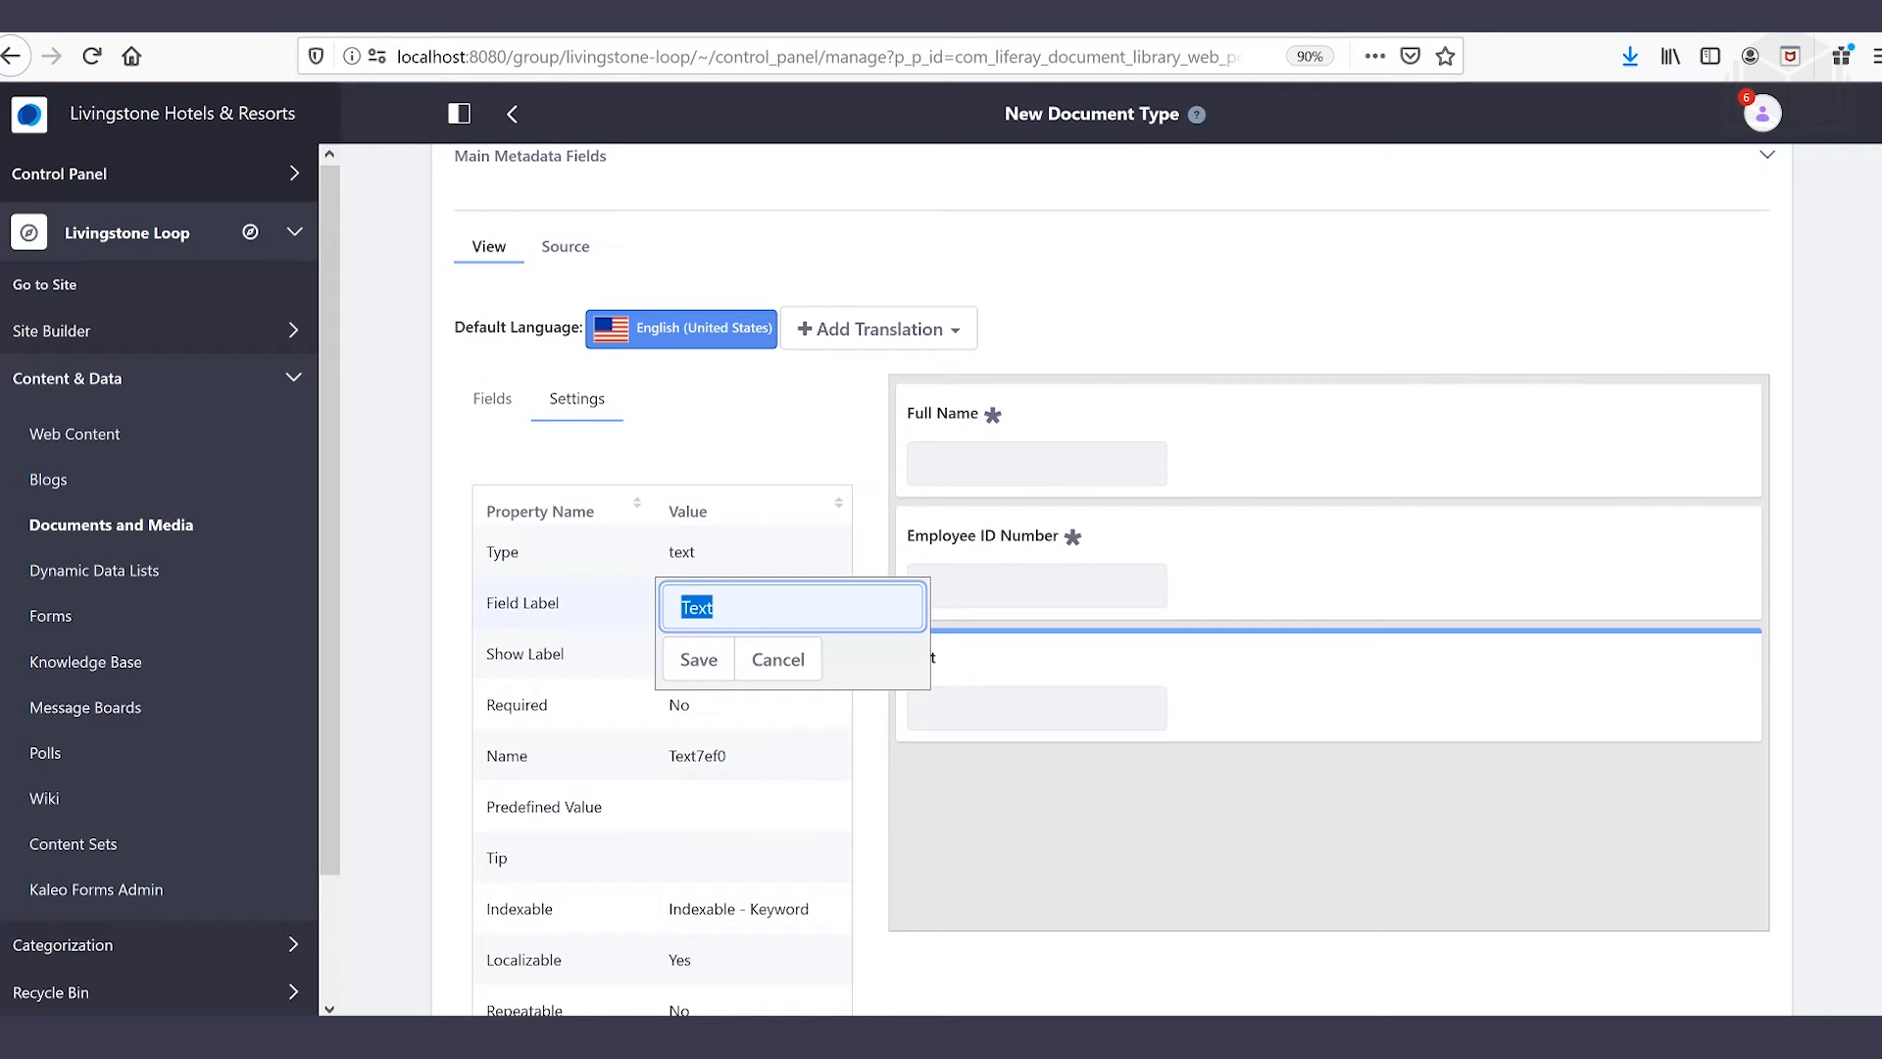
type("Home")
type("Address")
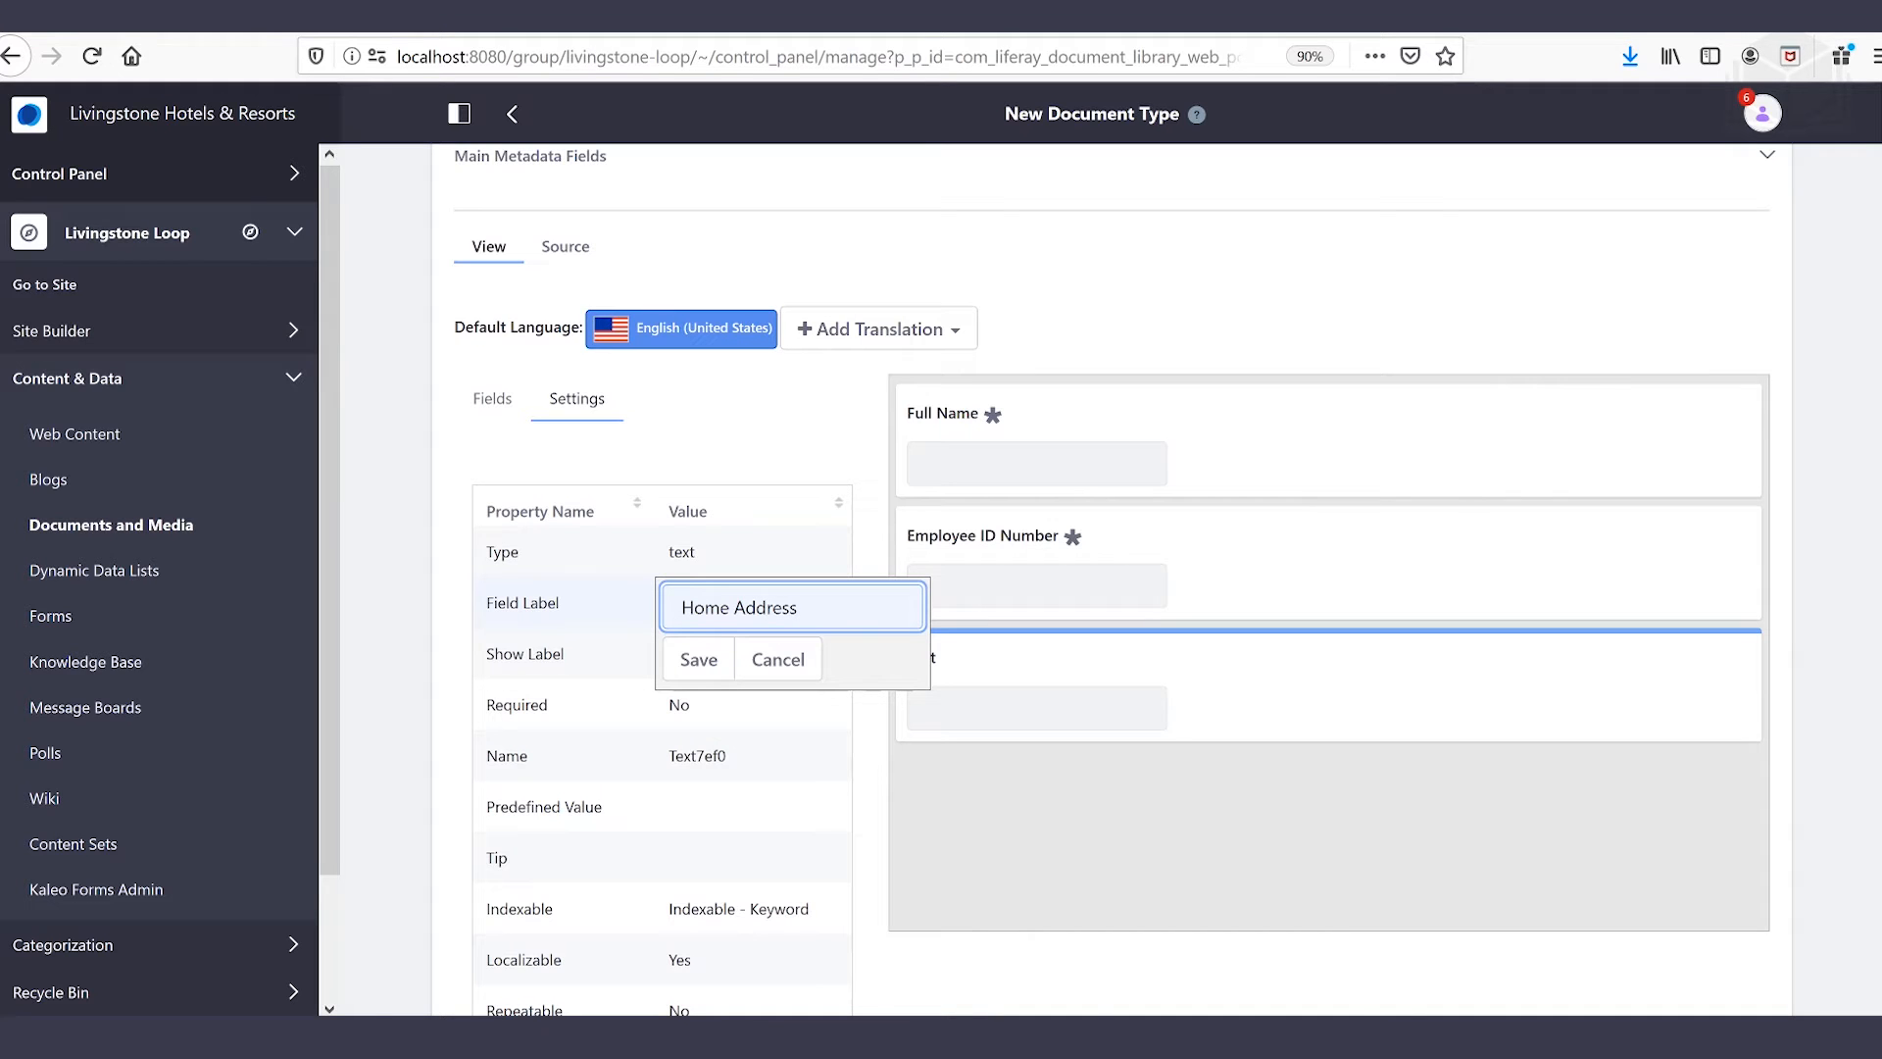
left_click(698, 660)
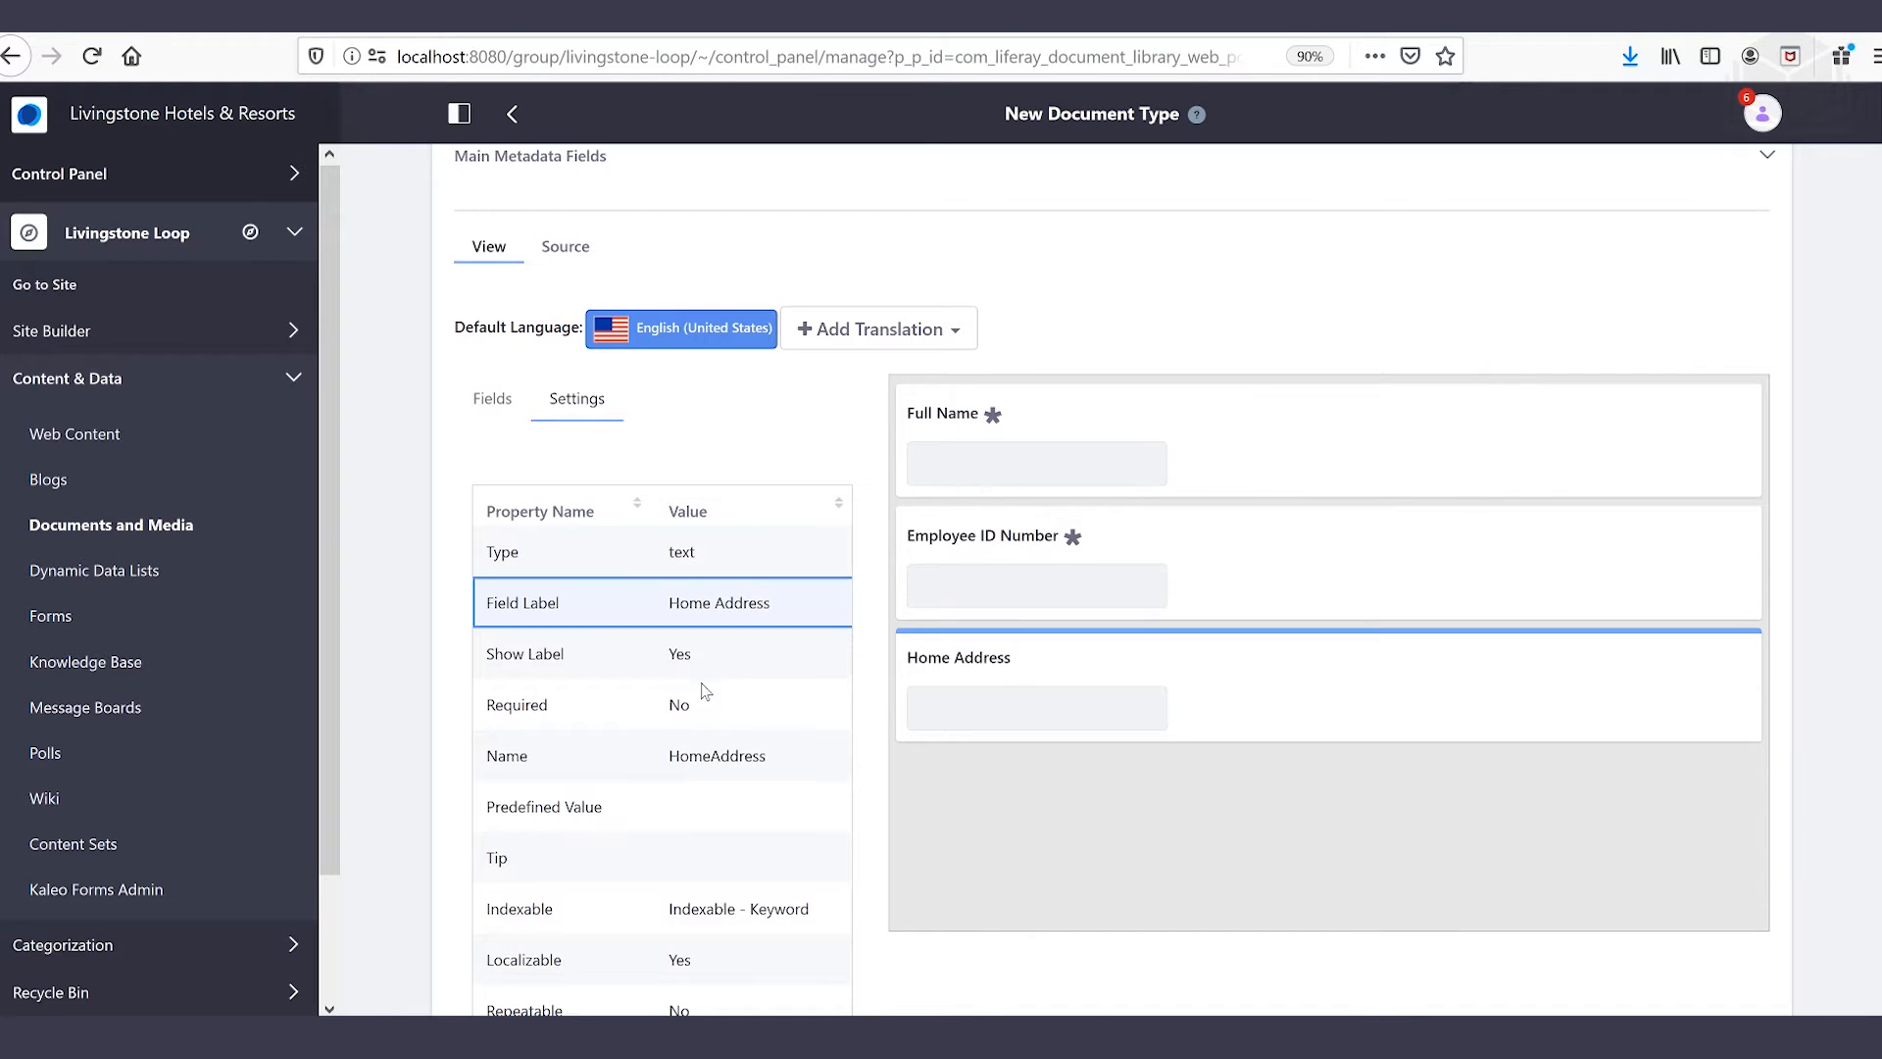
- Make the Home Address field required and save that setting
left_click(680, 705)
left_click(686, 708)
left_click(699, 785)
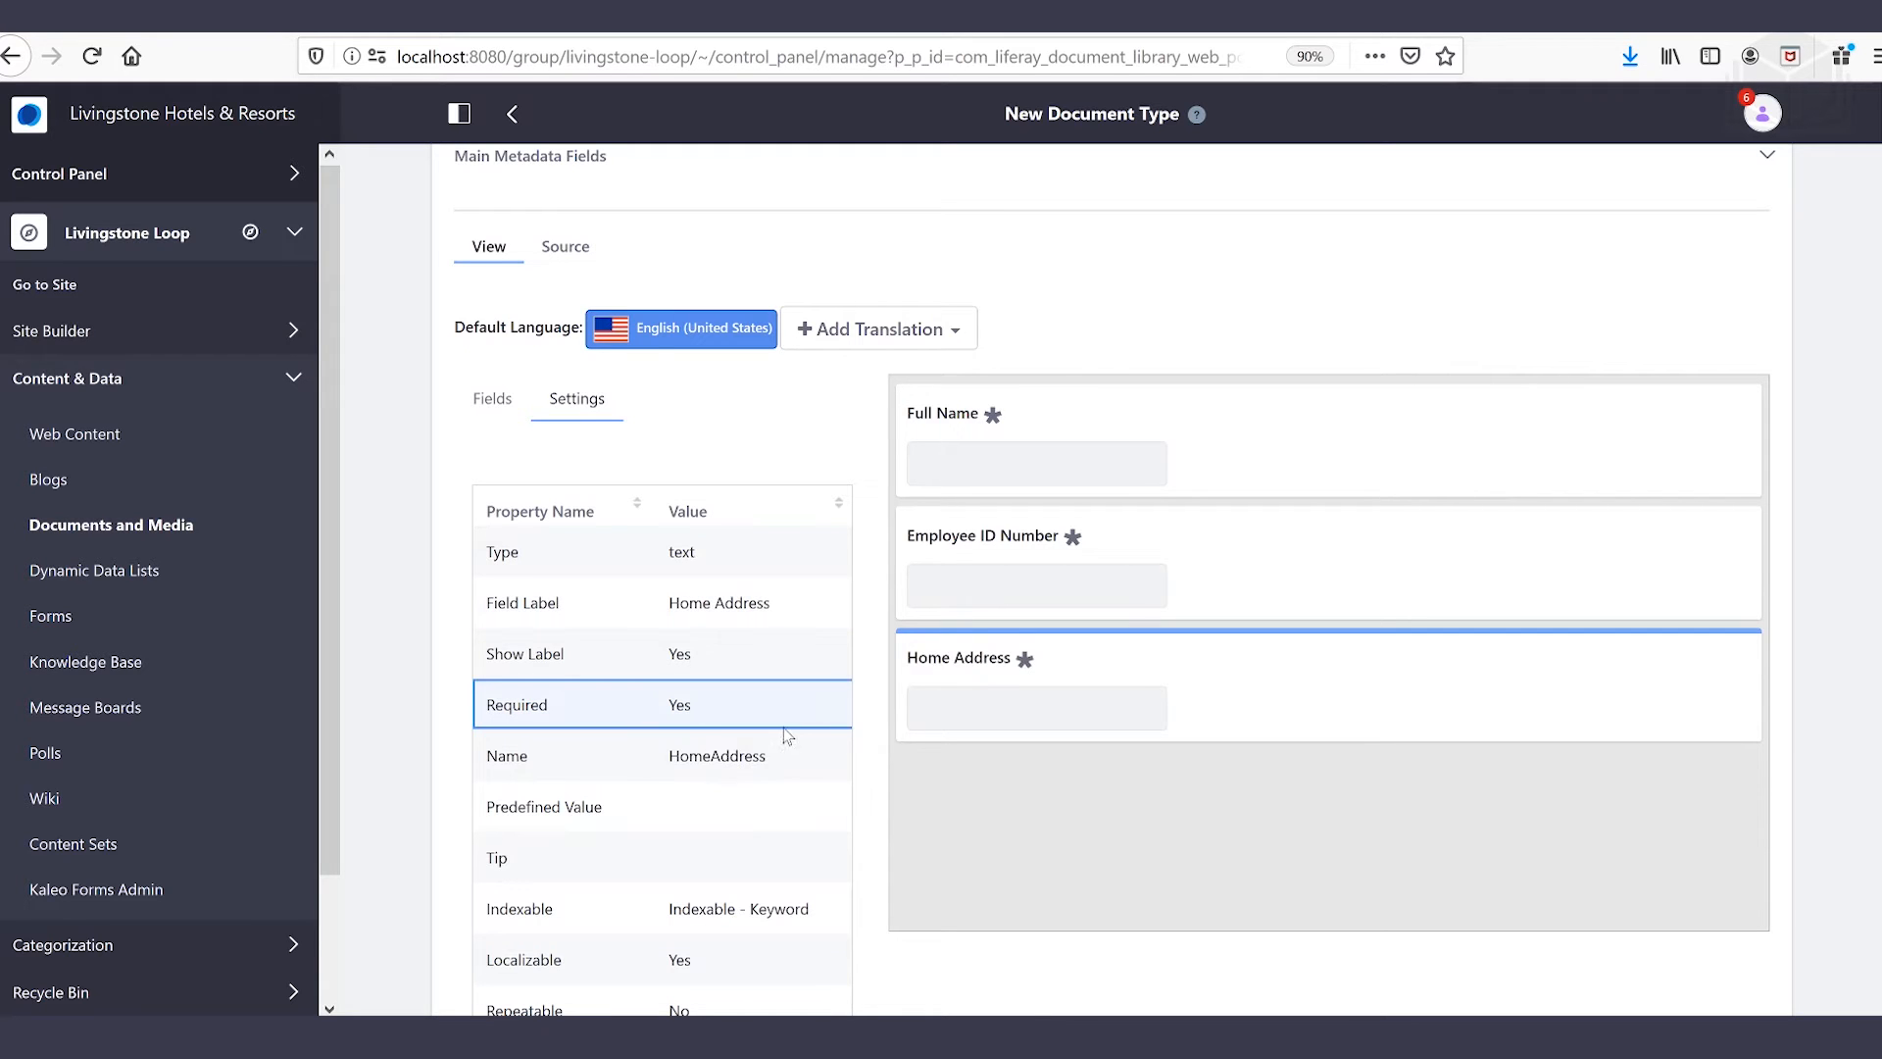
- Add a Date field below Home Address and set its field label to "Date of Birth"
left_click(501, 412)
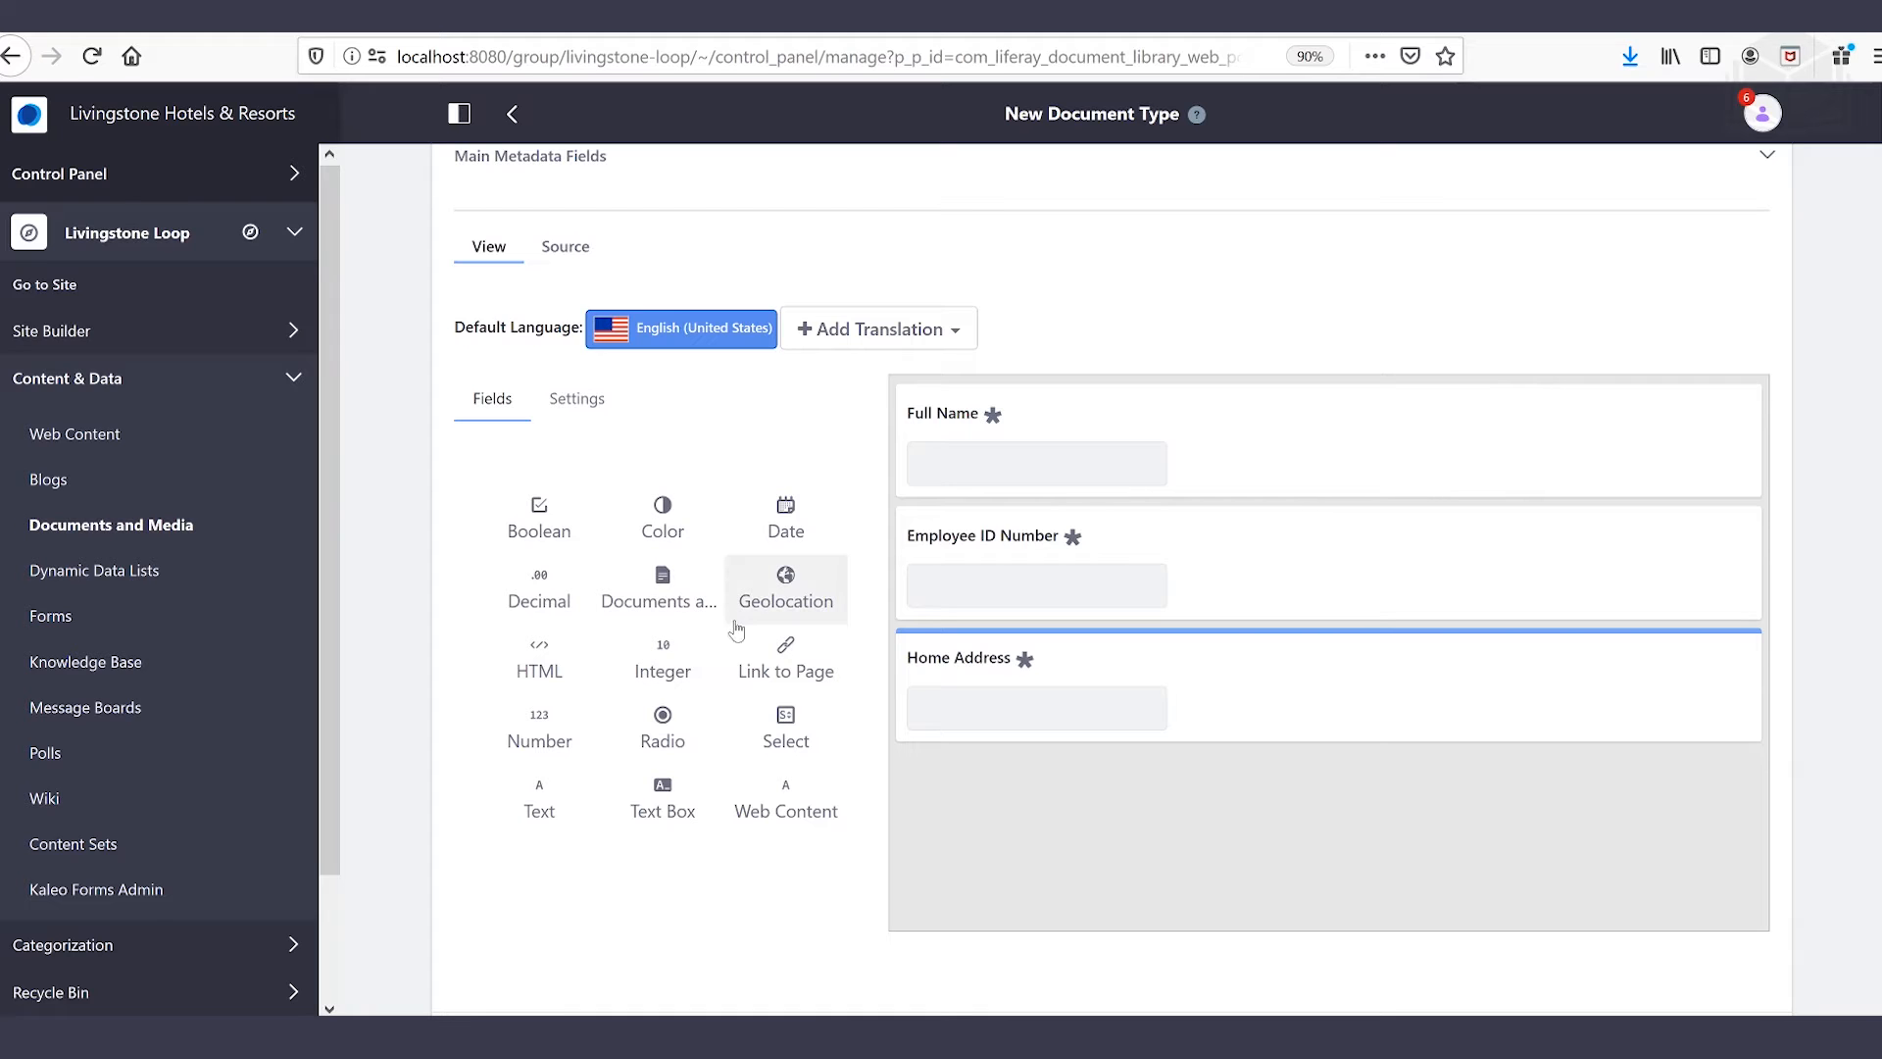
left_click_drag(813, 538, 990, 784)
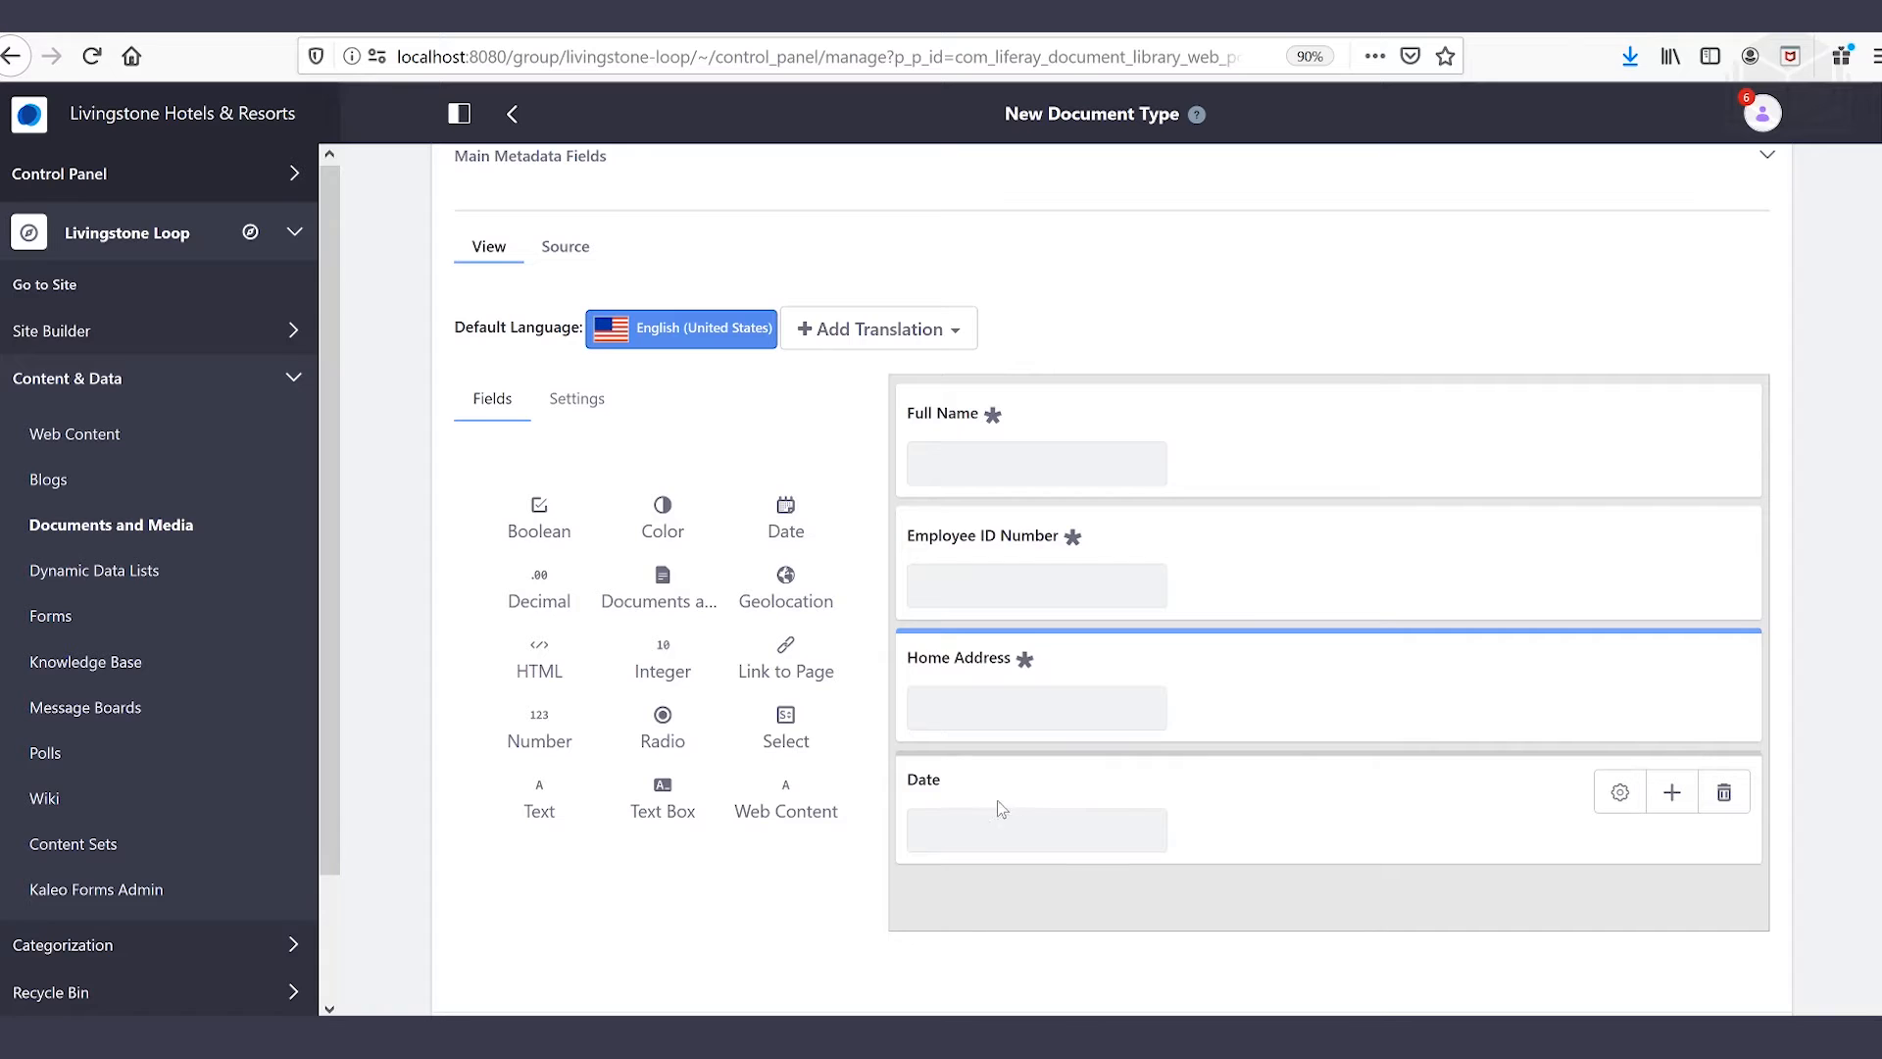
left_click(939, 788)
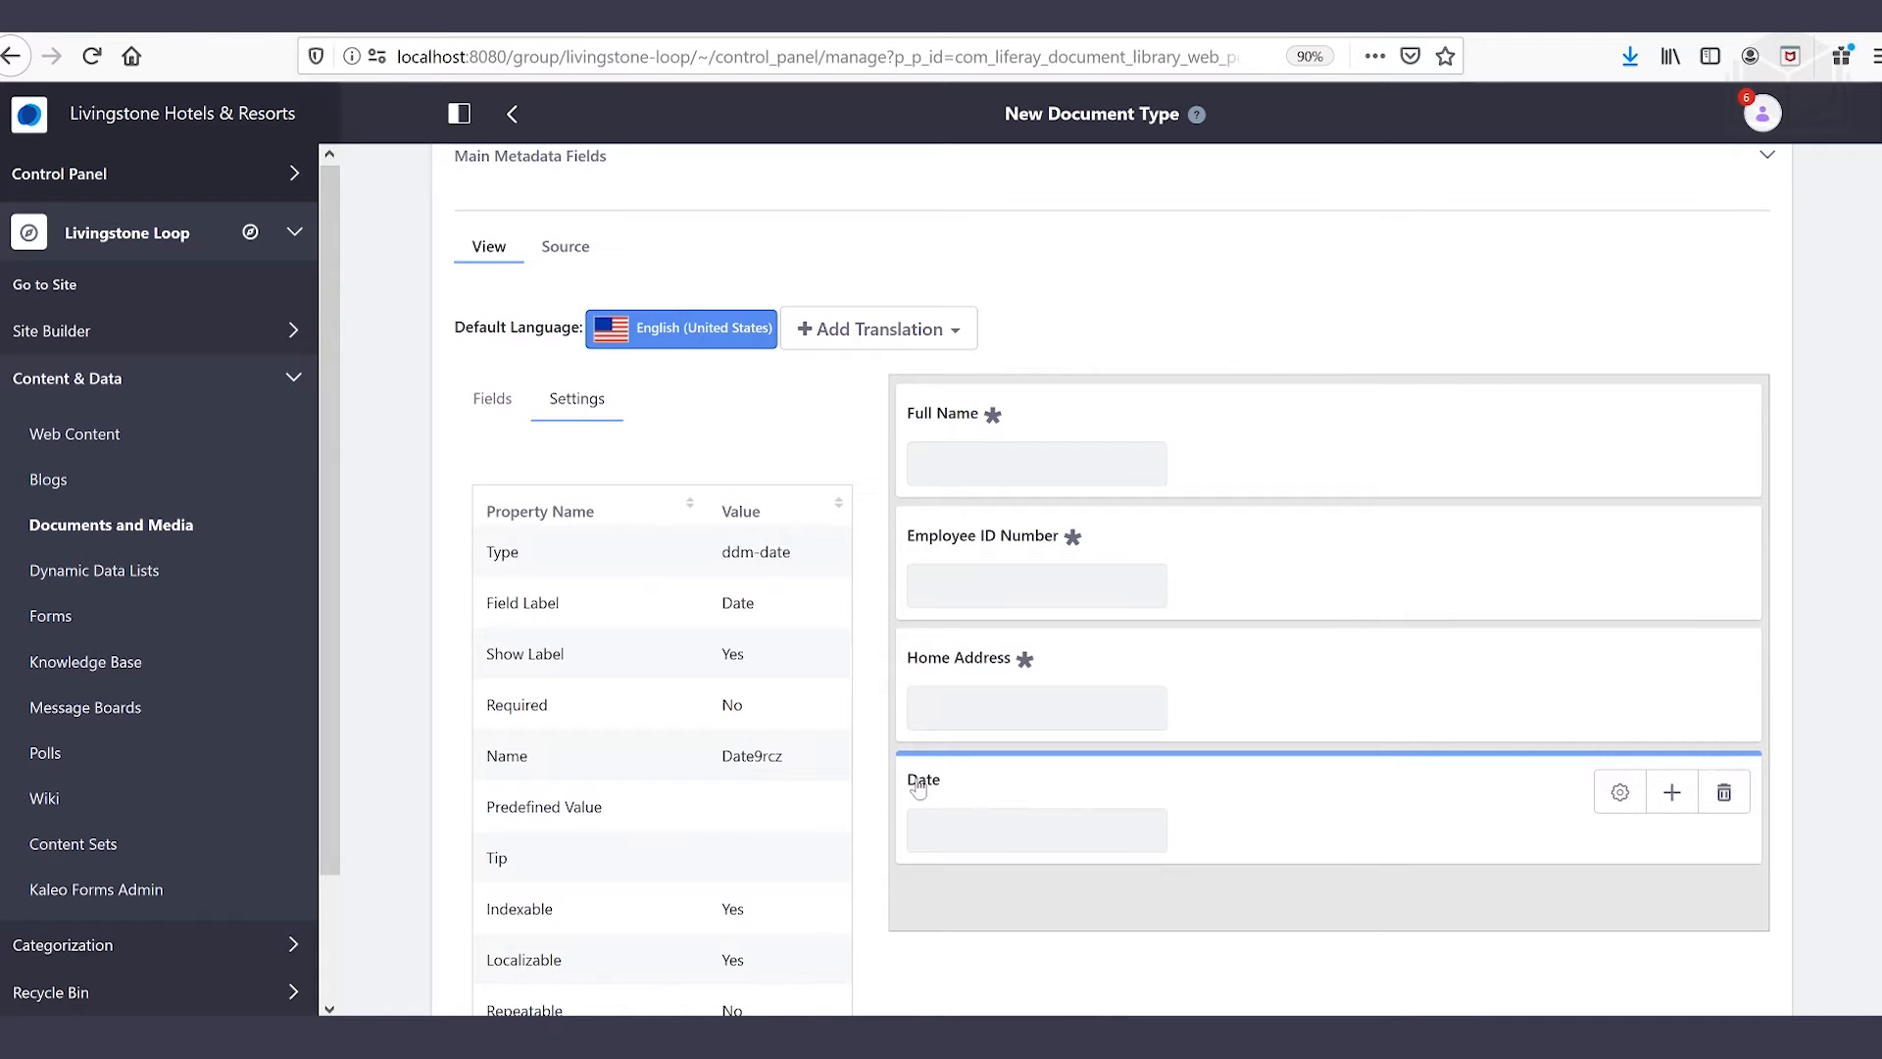
double_click(742, 604)
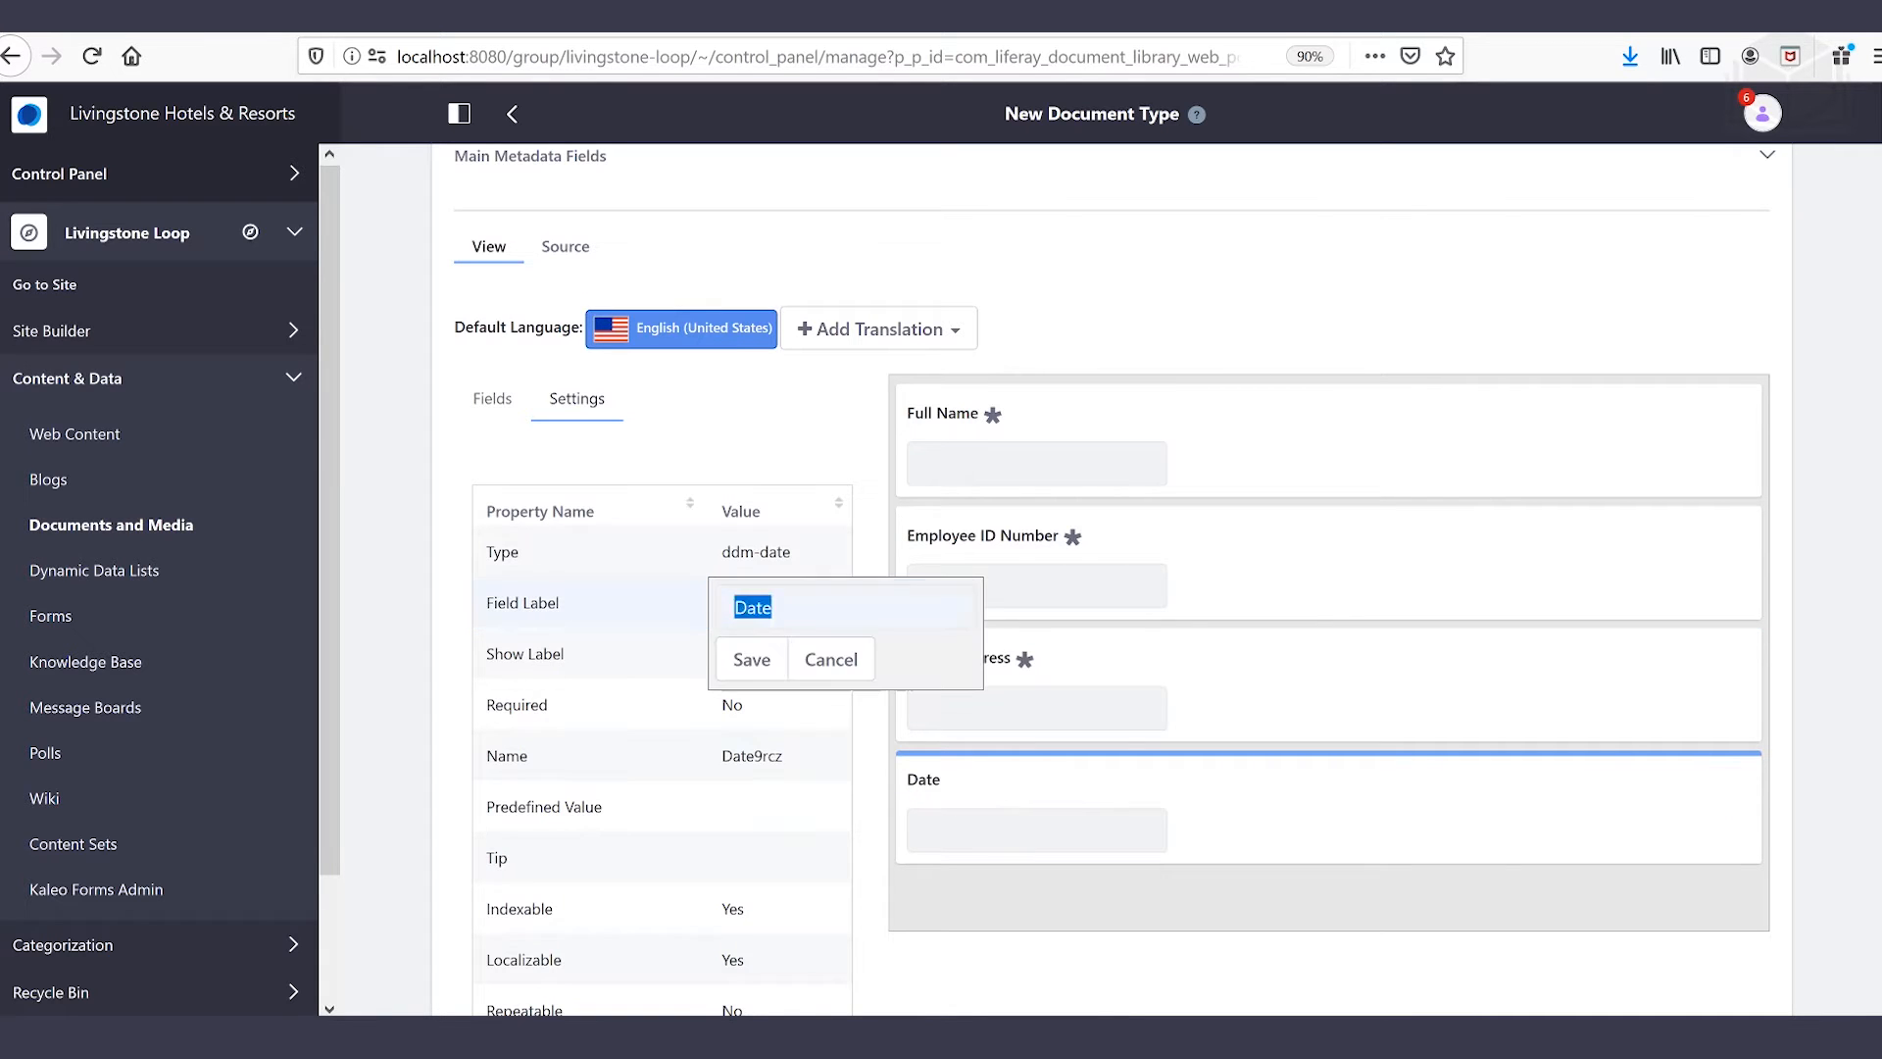
type("of Birth")
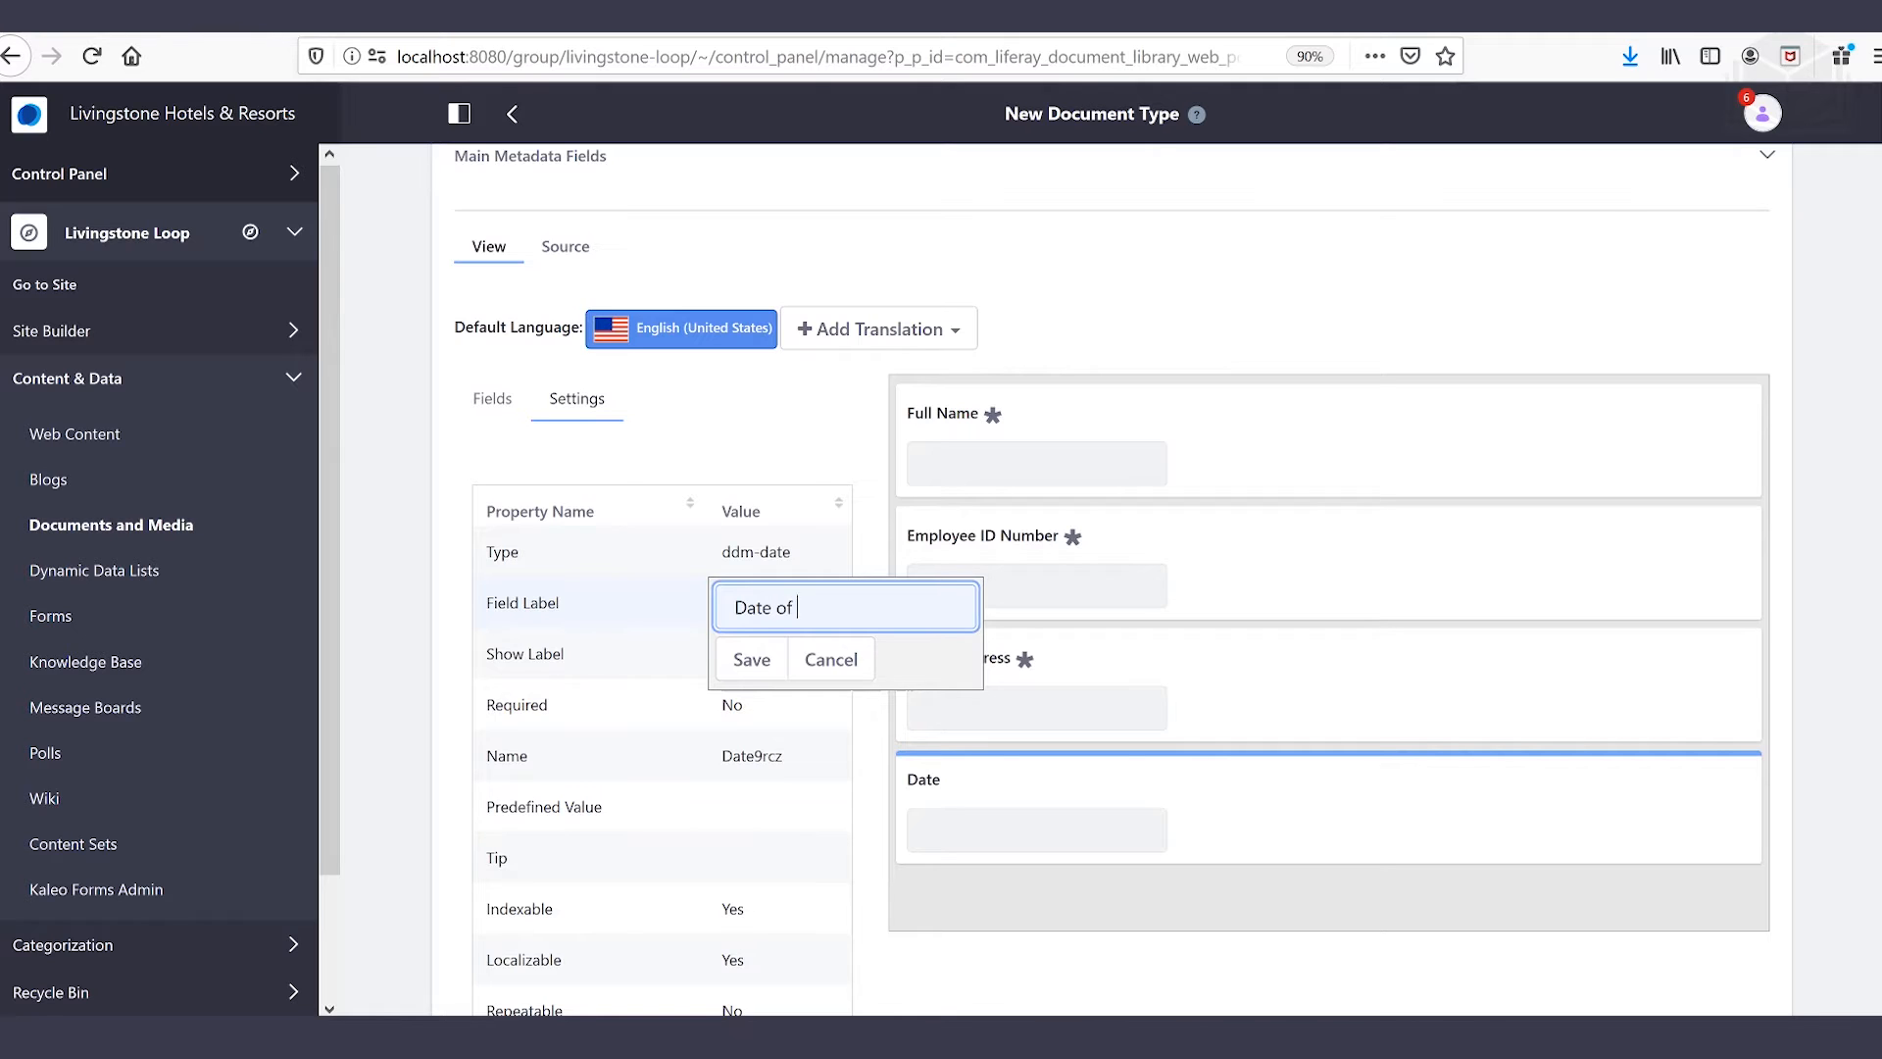
left_click(751, 658)
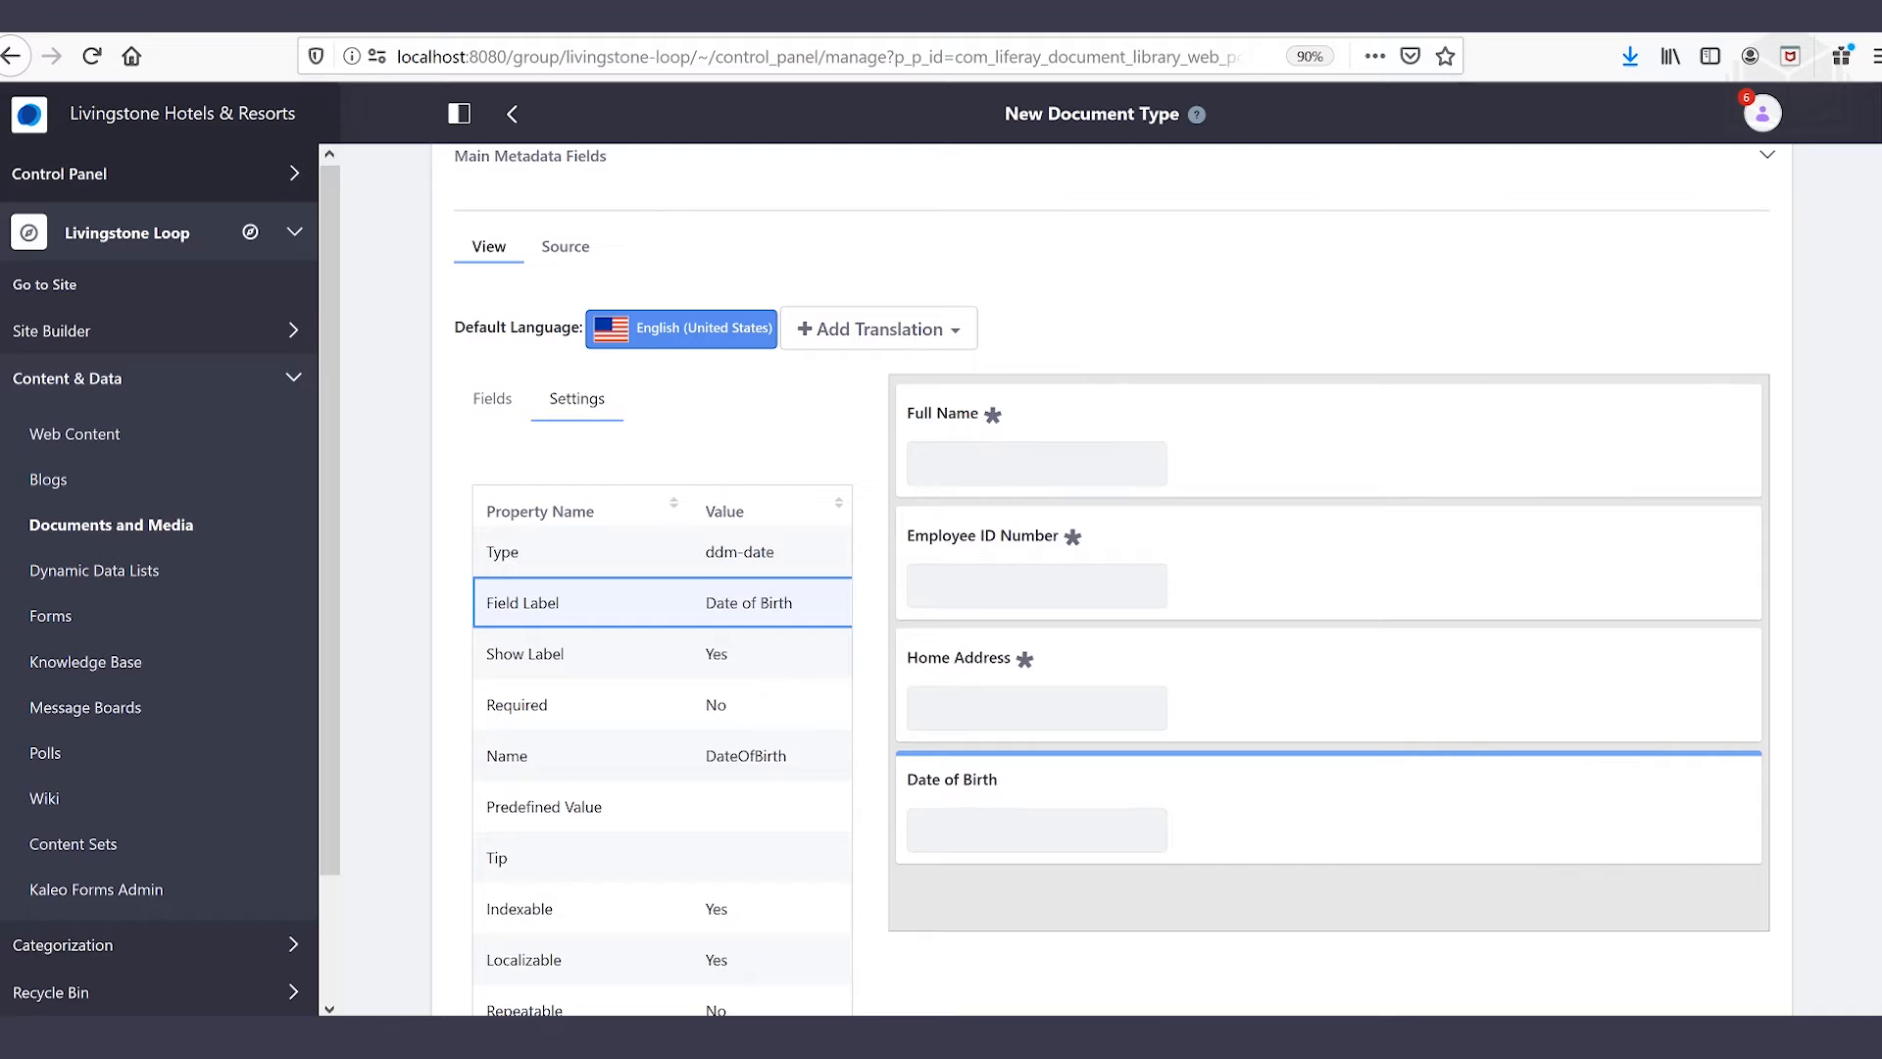
- Make the Date of Birth field required and save that setting
double_click(705, 706)
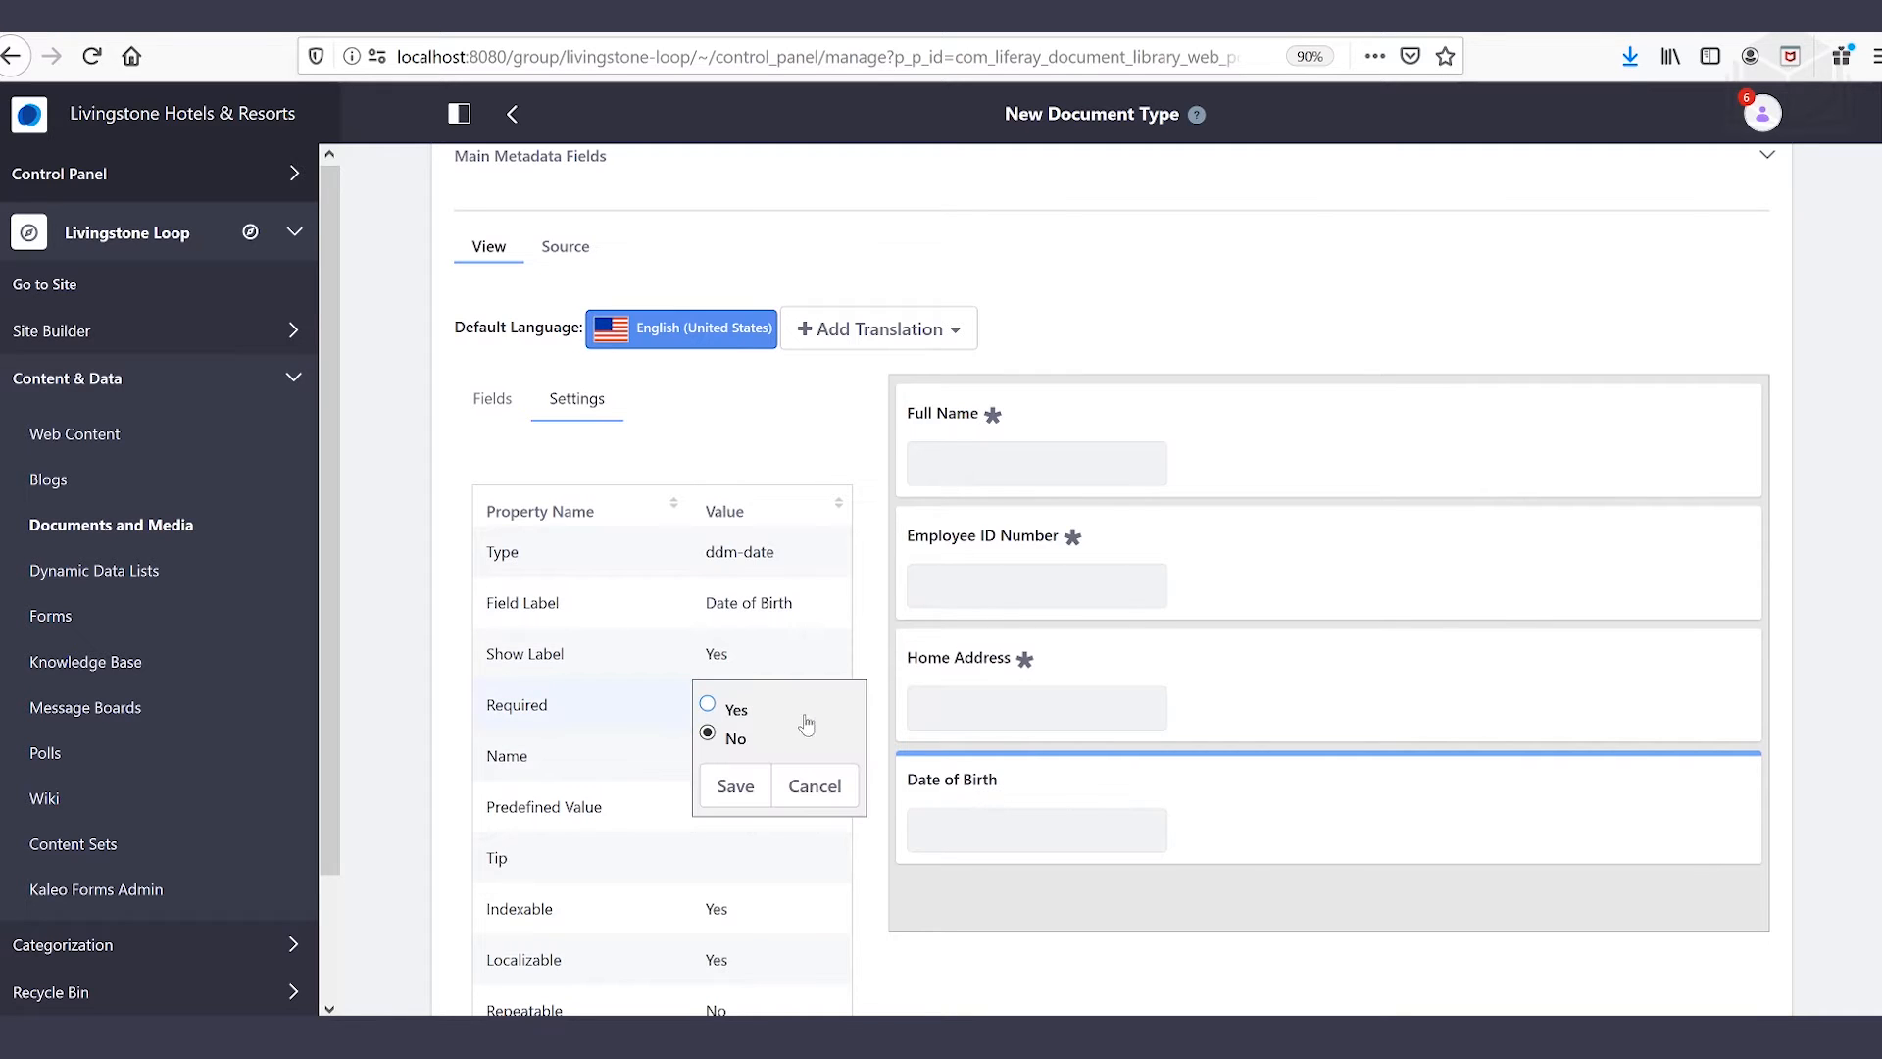
left_click(730, 709)
left_click(735, 785)
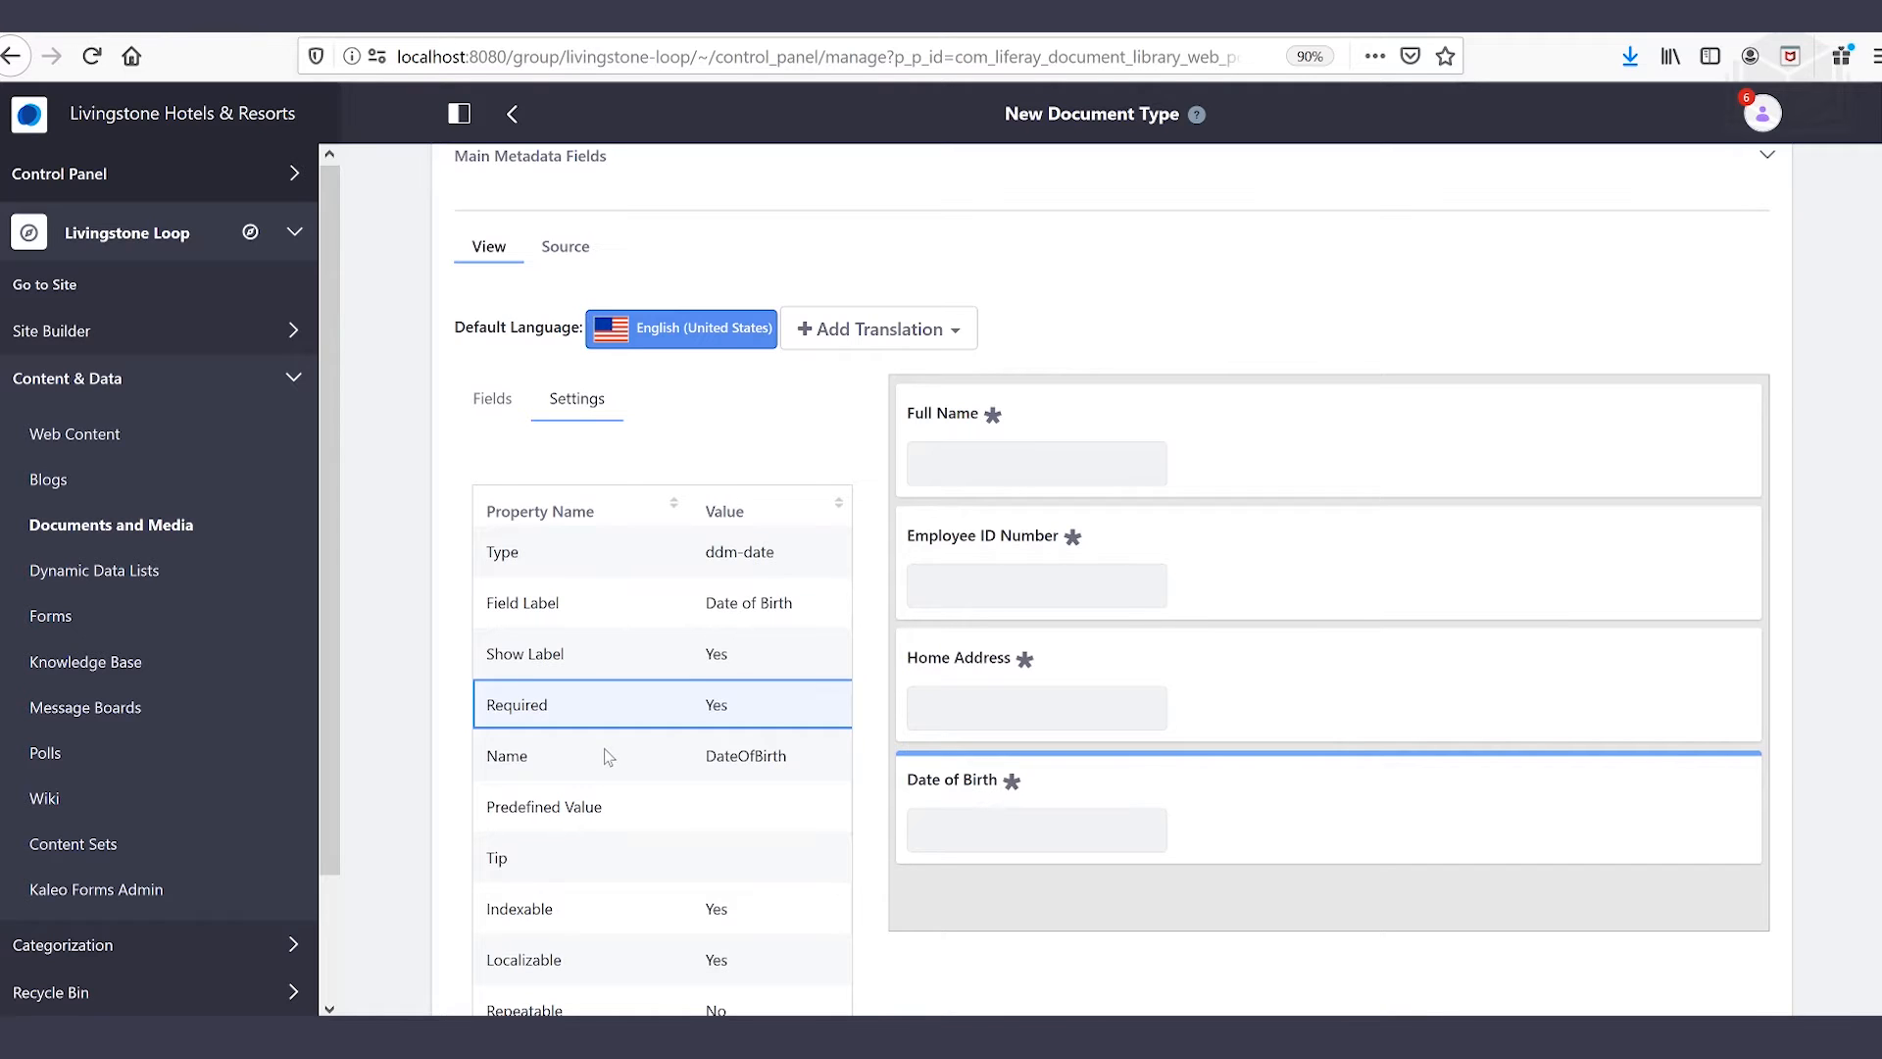
- Add a Text field below Date of Birth and set its field label to "Job Title"
left_click(502, 403)
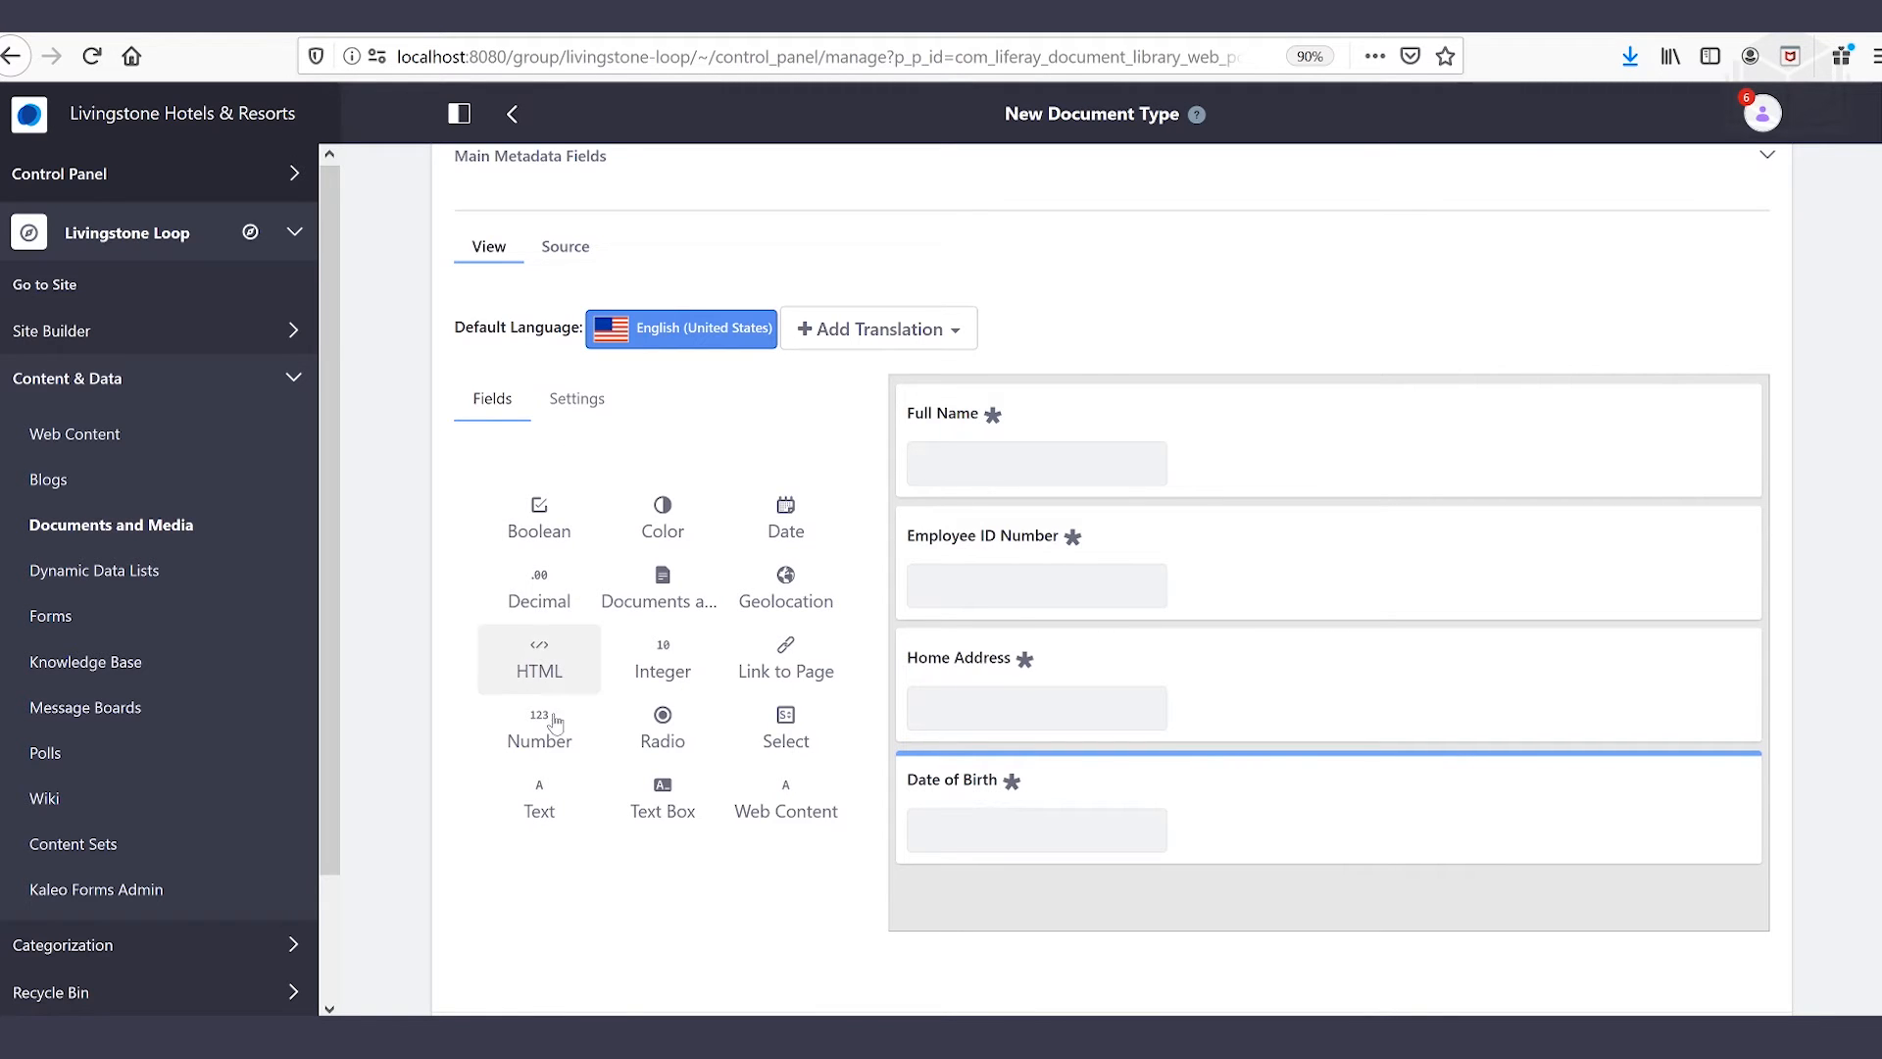
left_click_drag(539, 801, 971, 892)
scroll(902, 843, "down", 2)
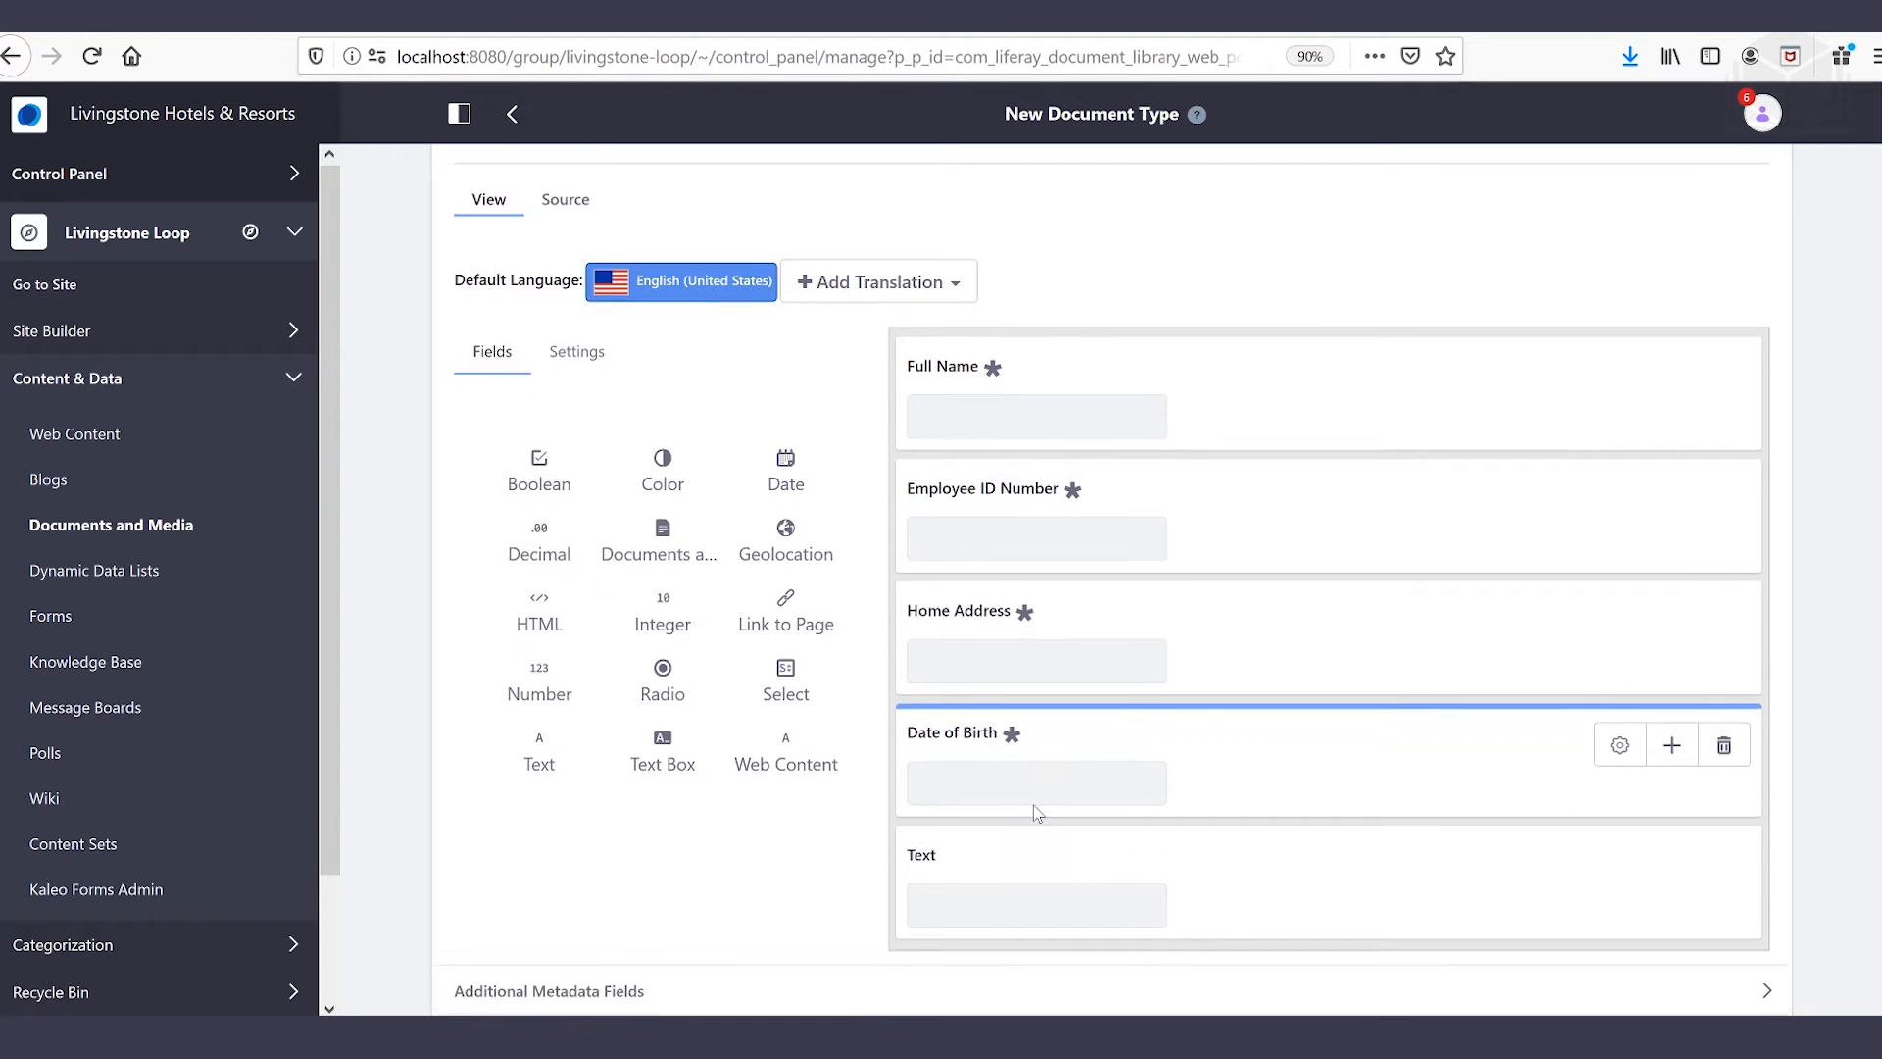
left_click(921, 789)
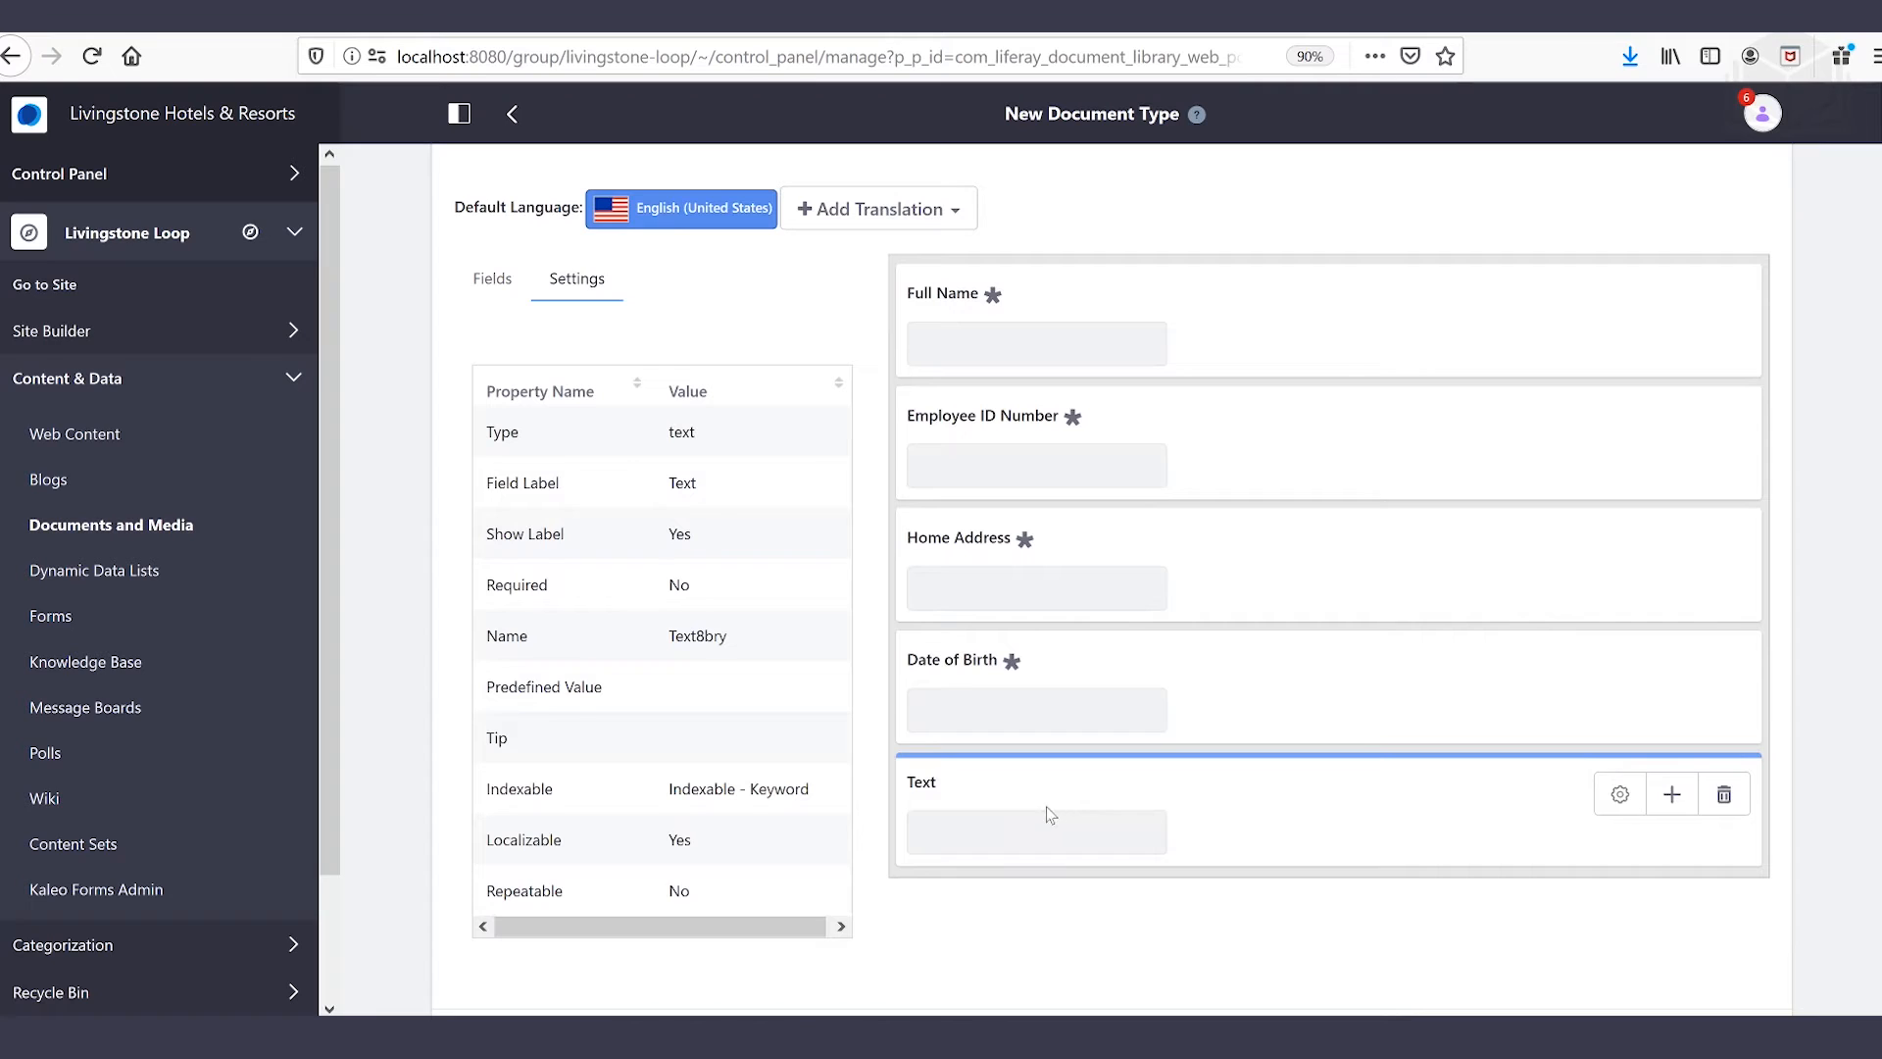
double_click(685, 480)
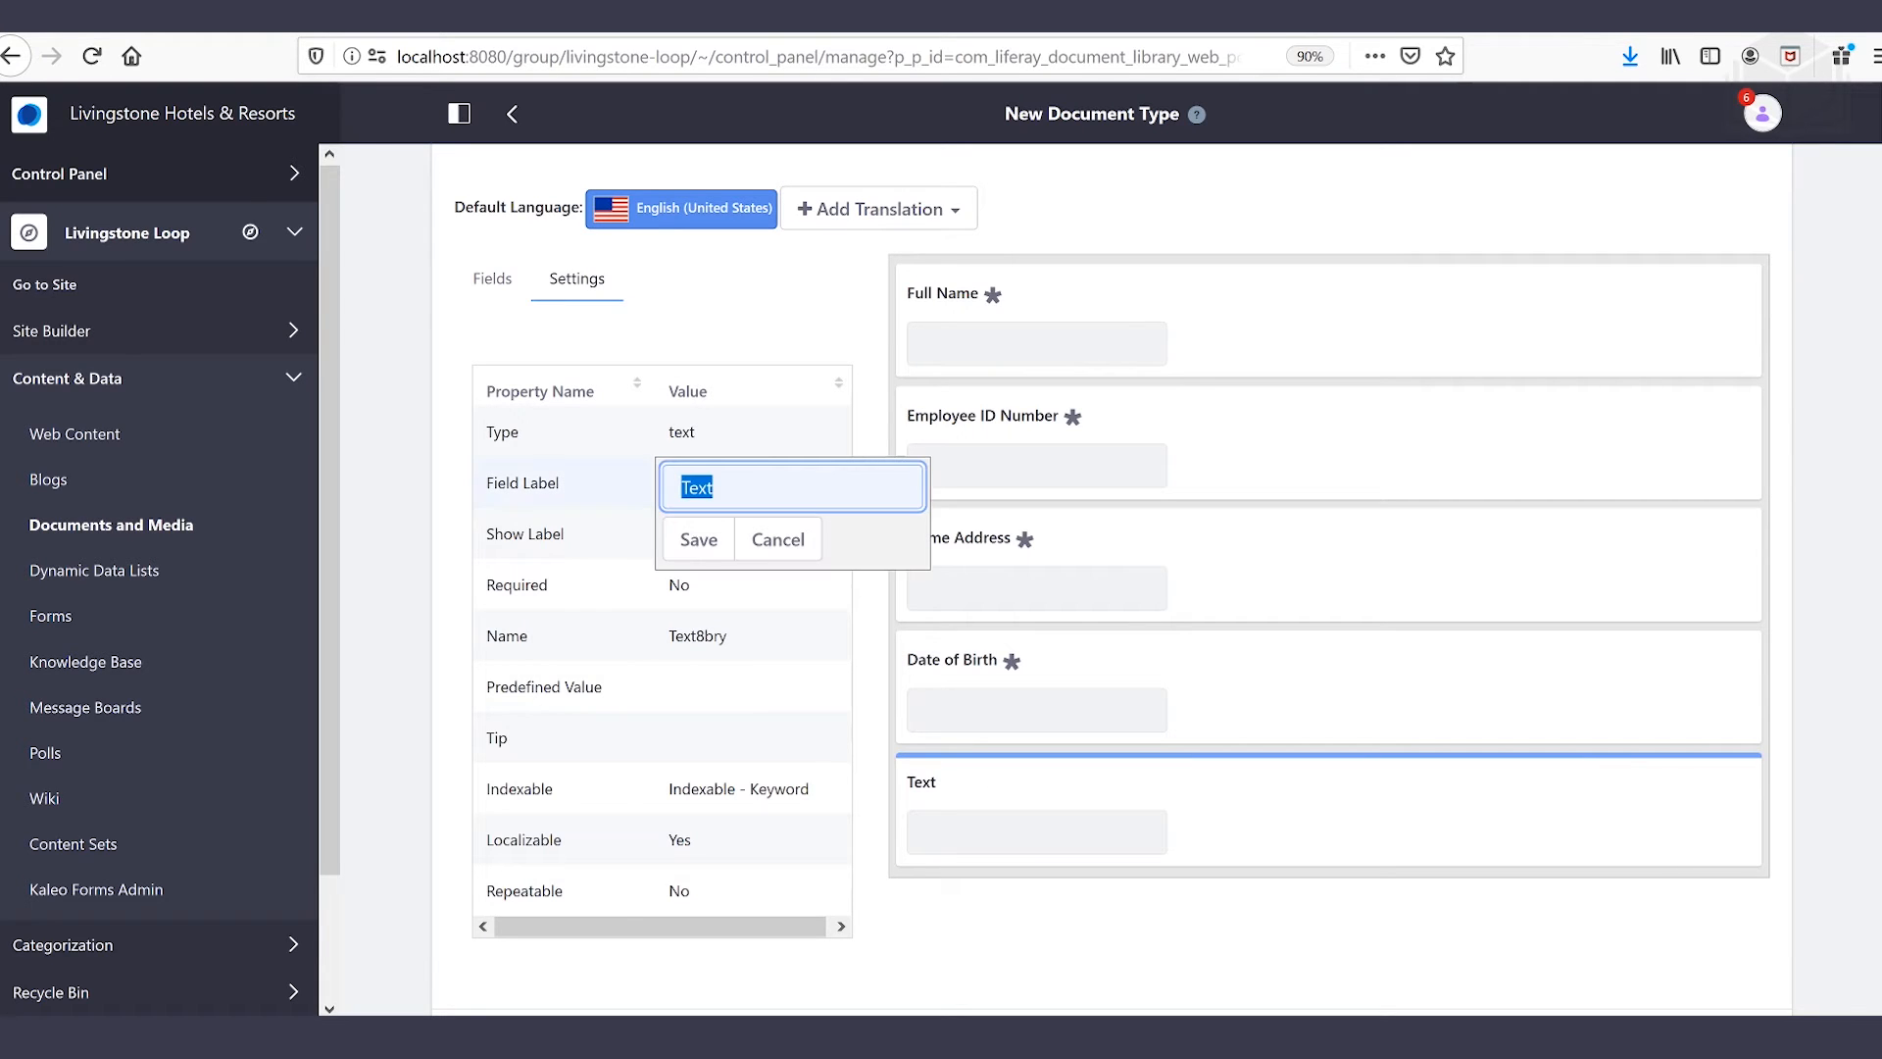
type("Job Title")
left_click(697, 539)
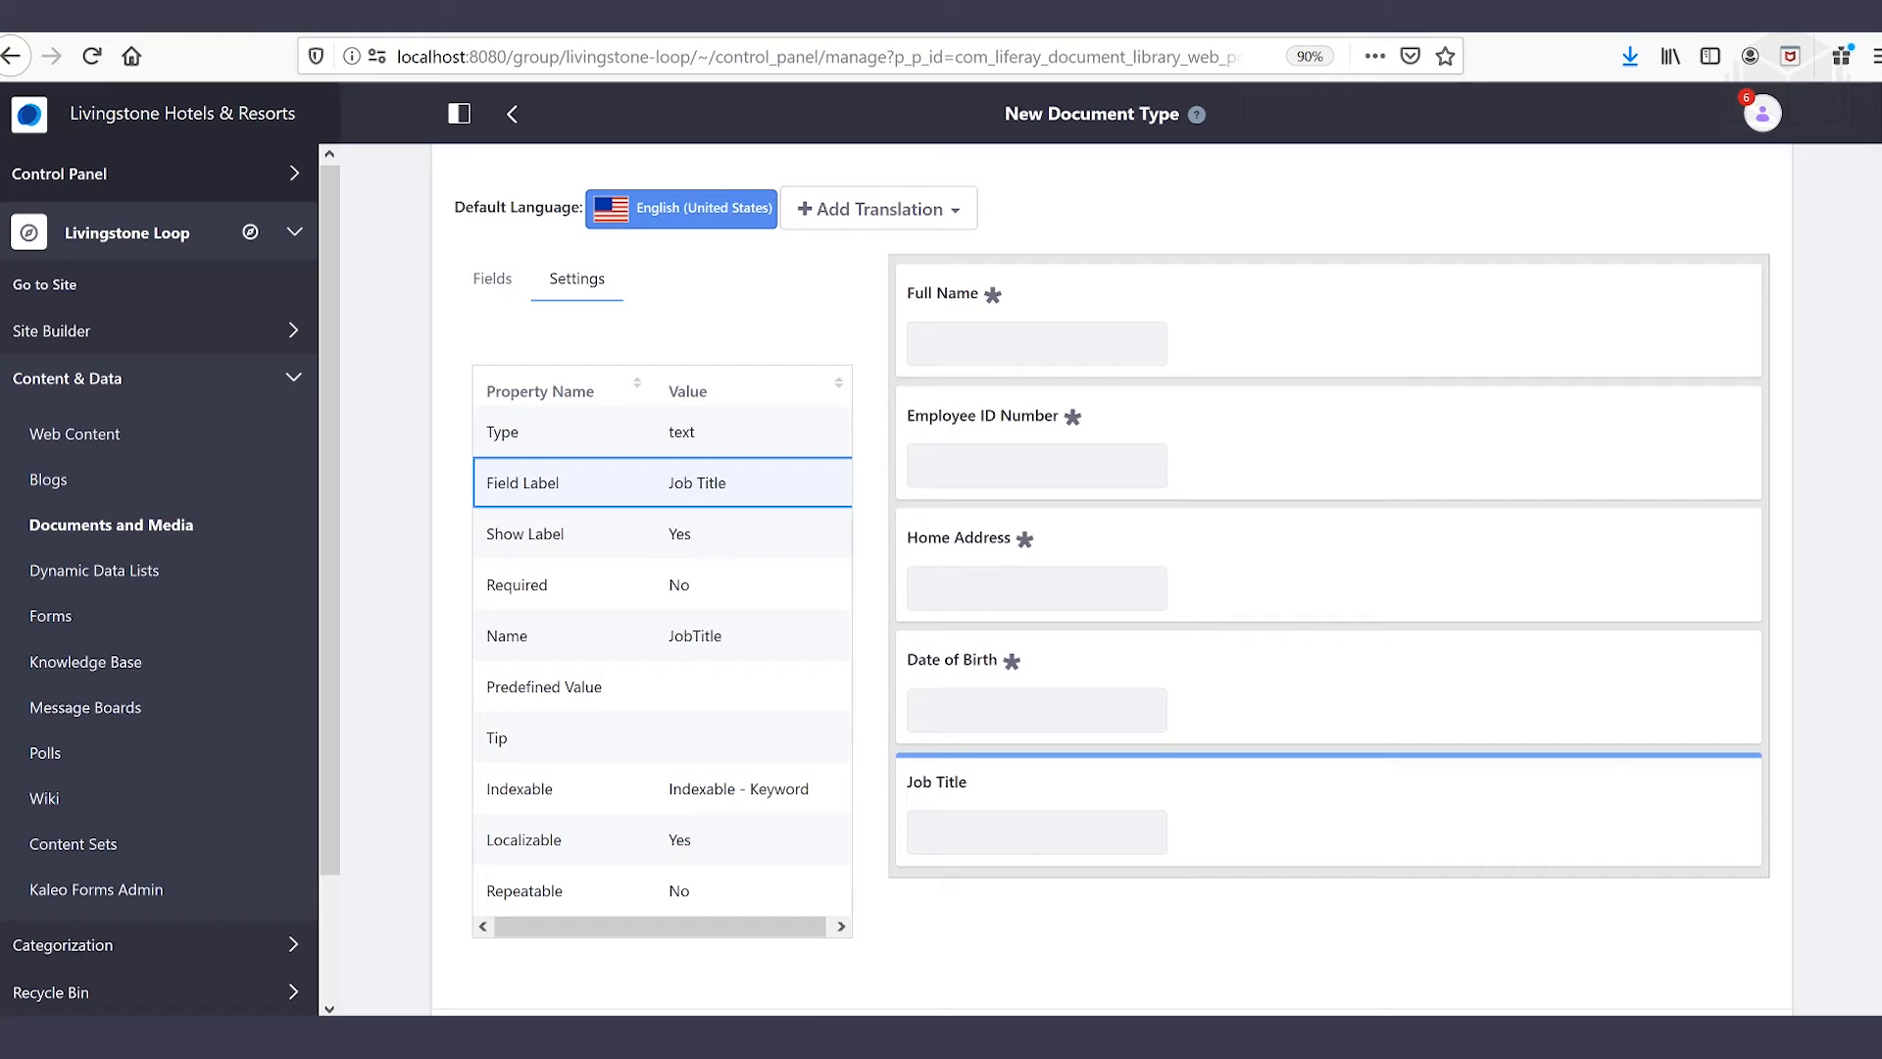
- Make the Job Title field required and save the new document type
left_click(688, 585)
left_click(670, 584)
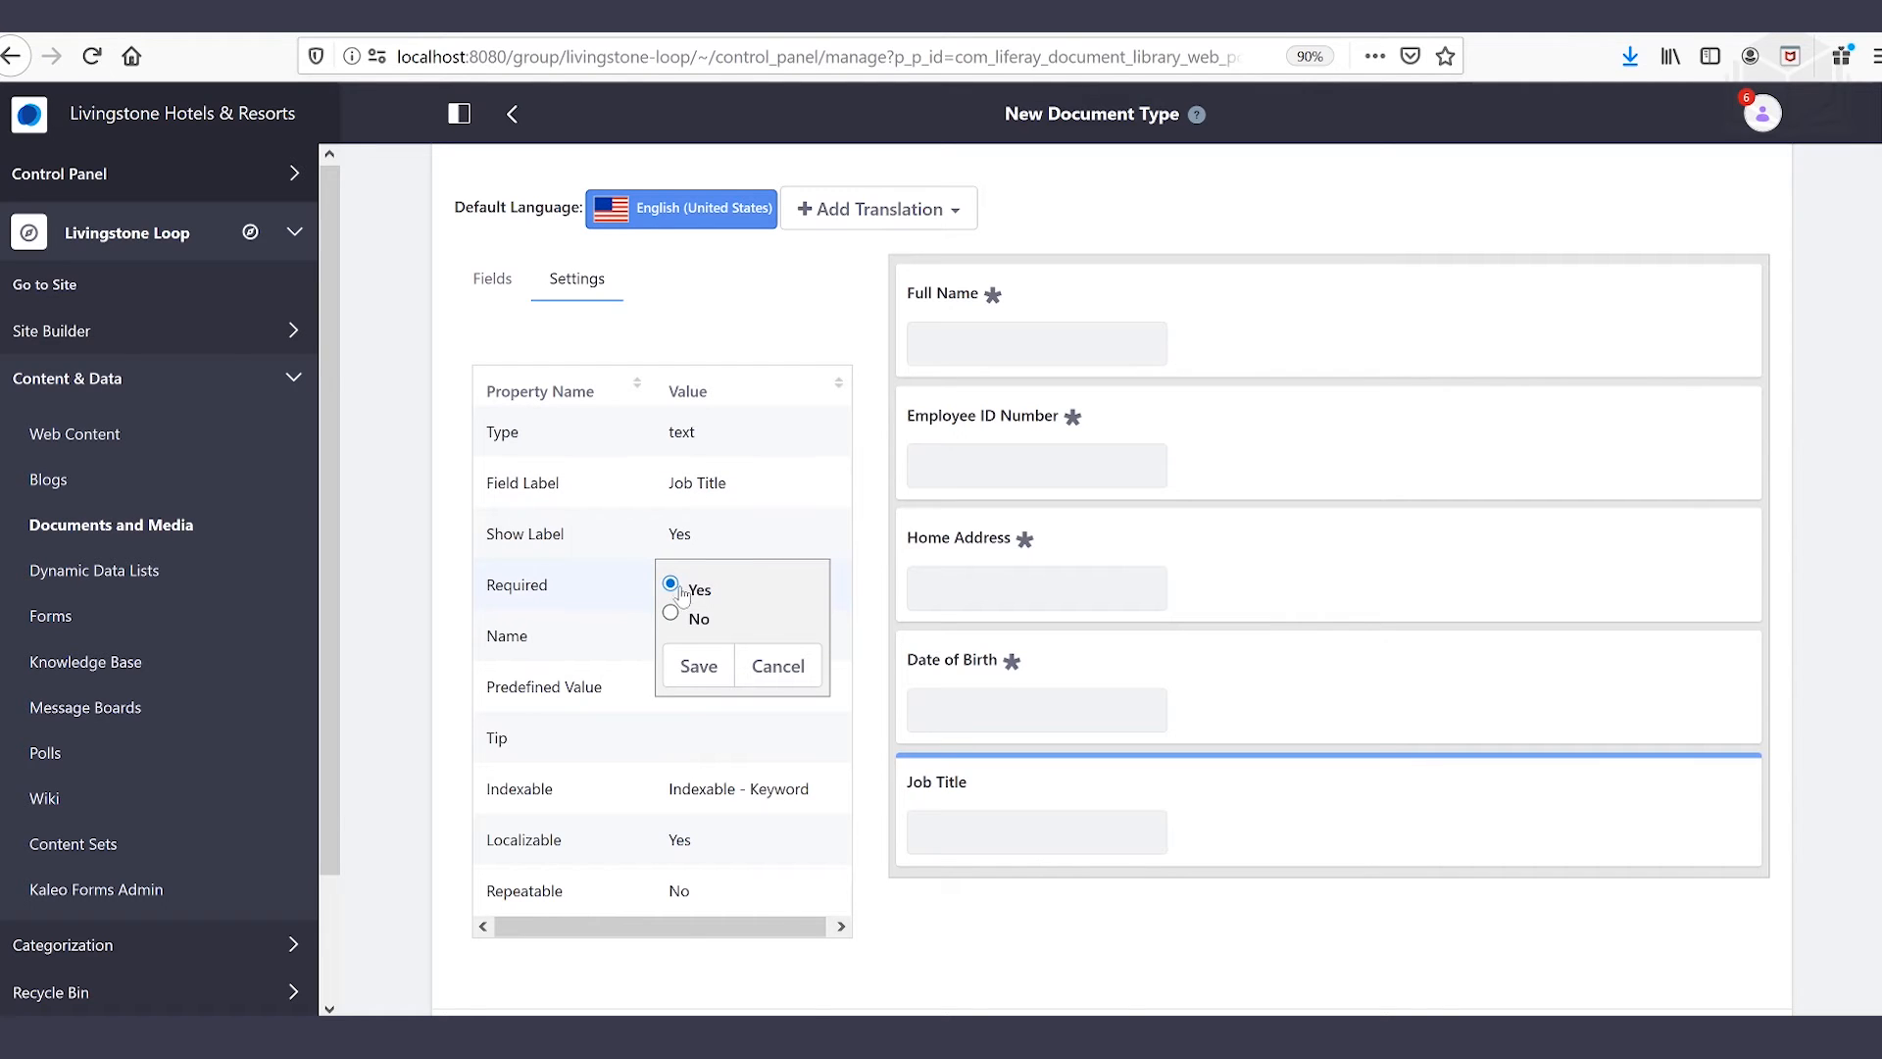
left_click(696, 667)
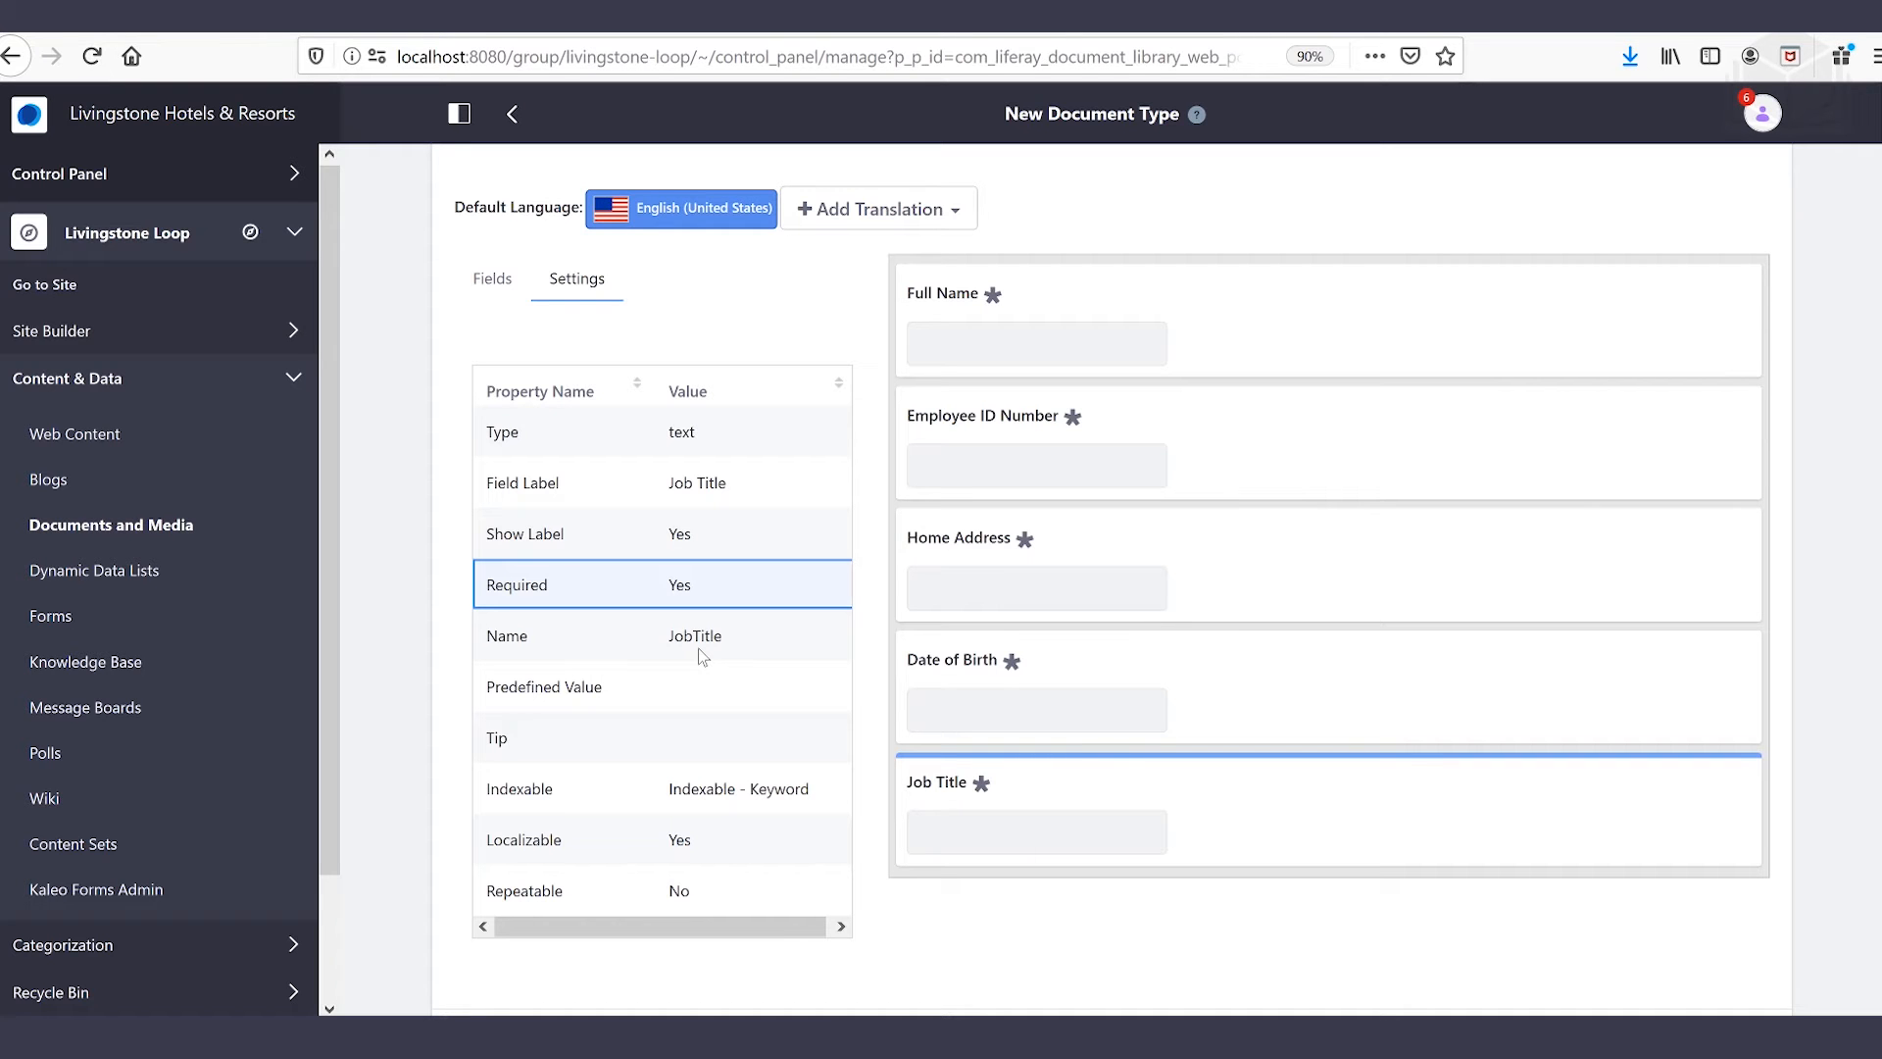
scroll(932, 878, "down", 2)
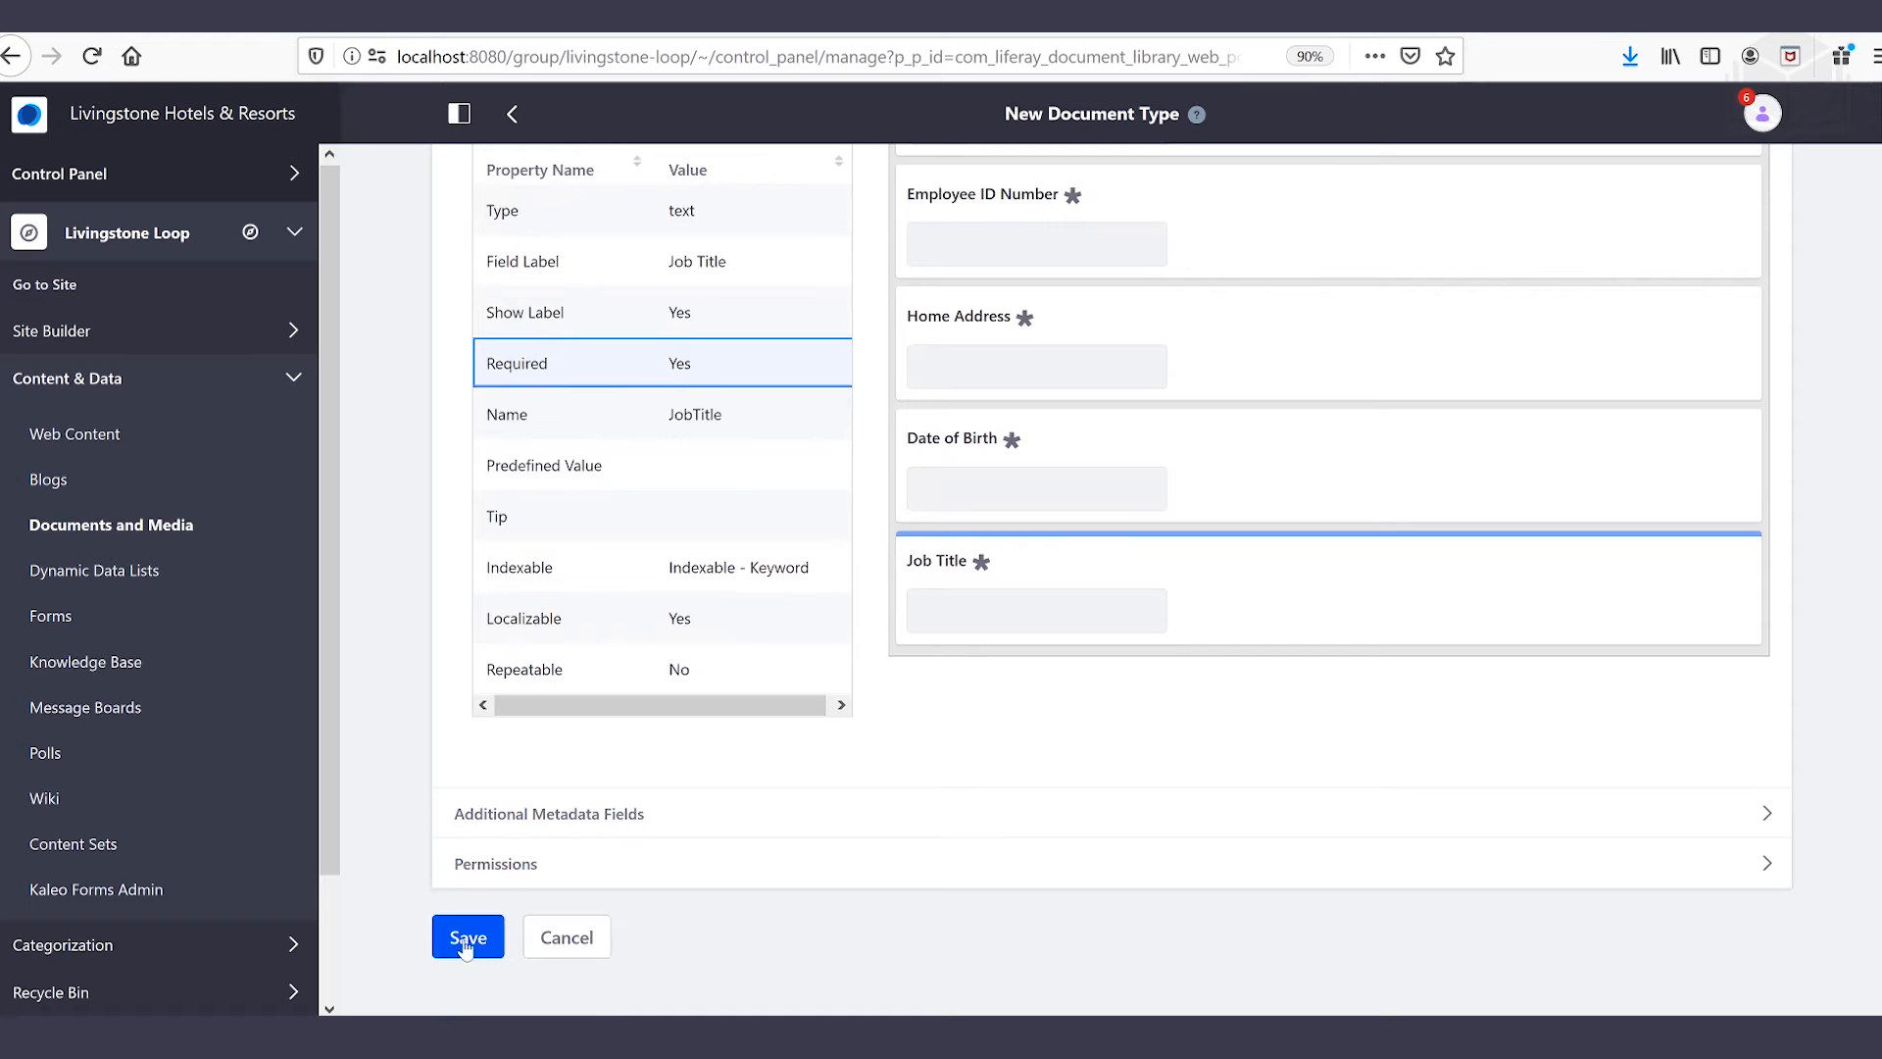
left_click(466, 944)
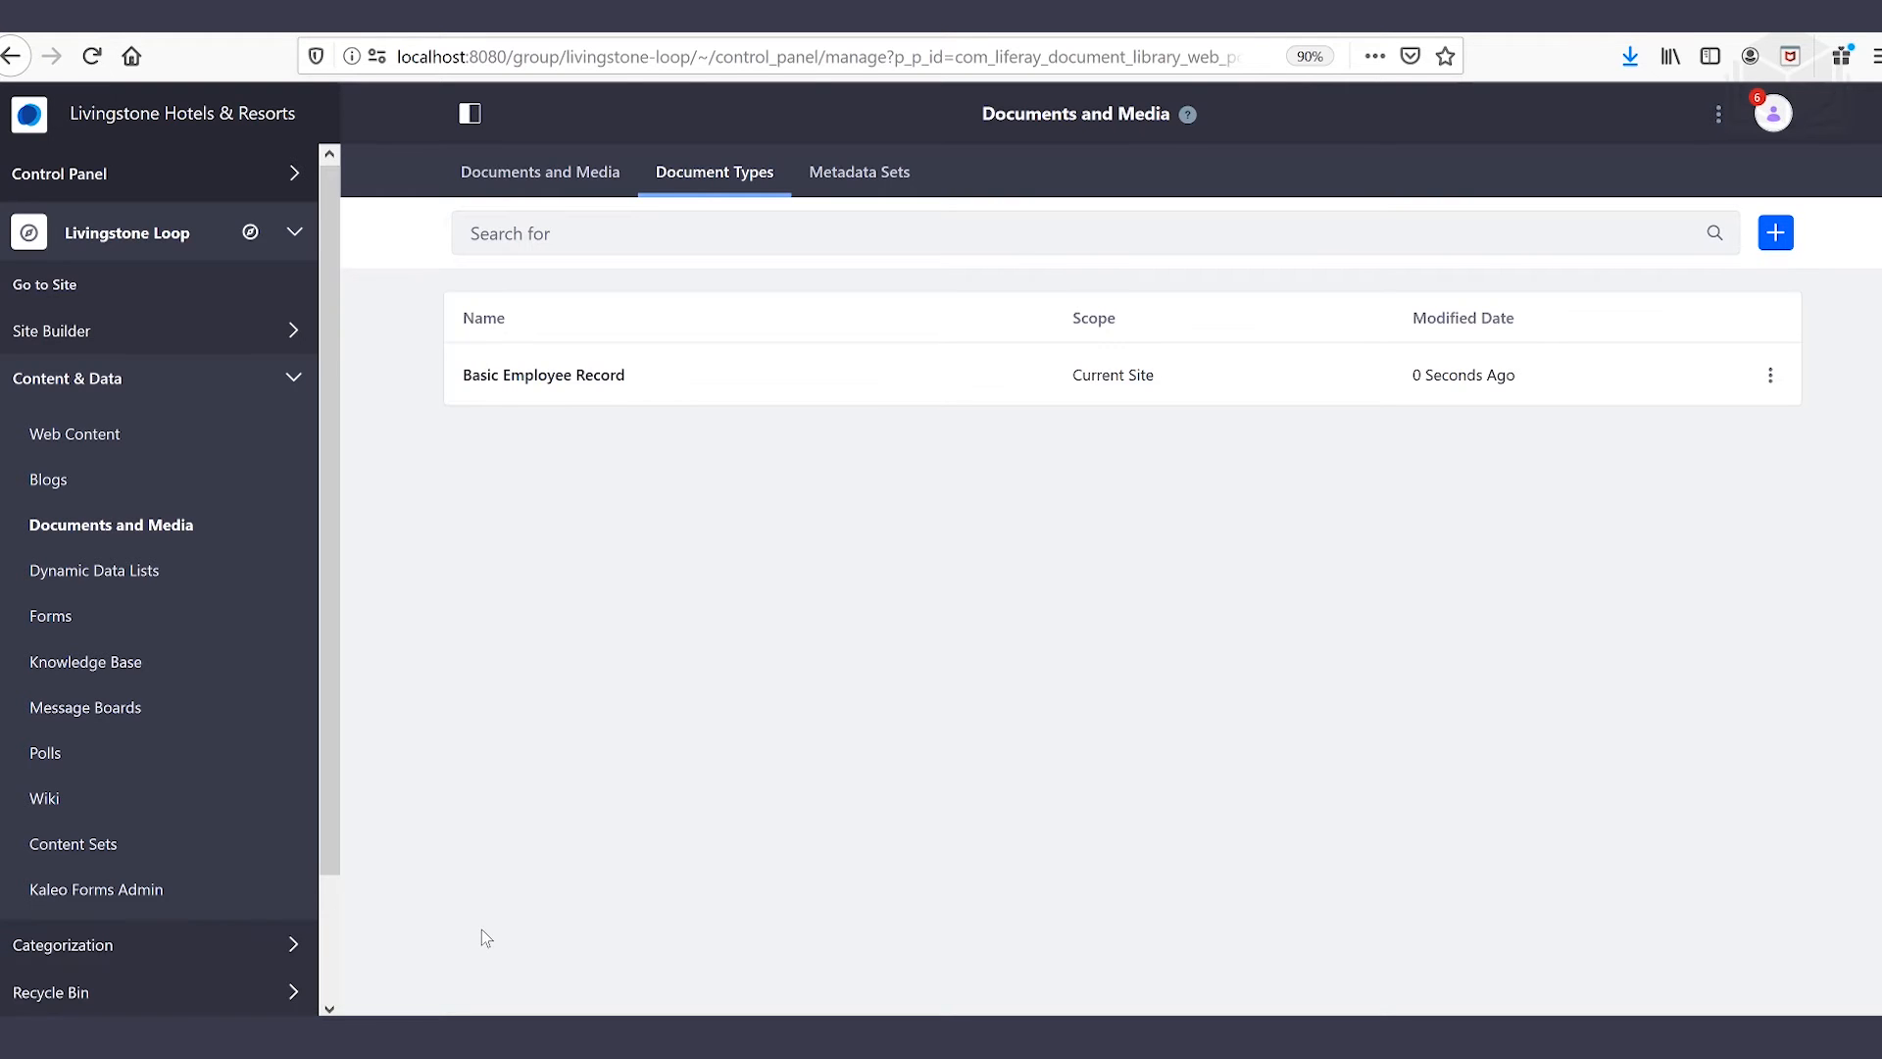
- Start a new Basic Employee Record document in the site's Documents and Media home folder
left_click(554, 179)
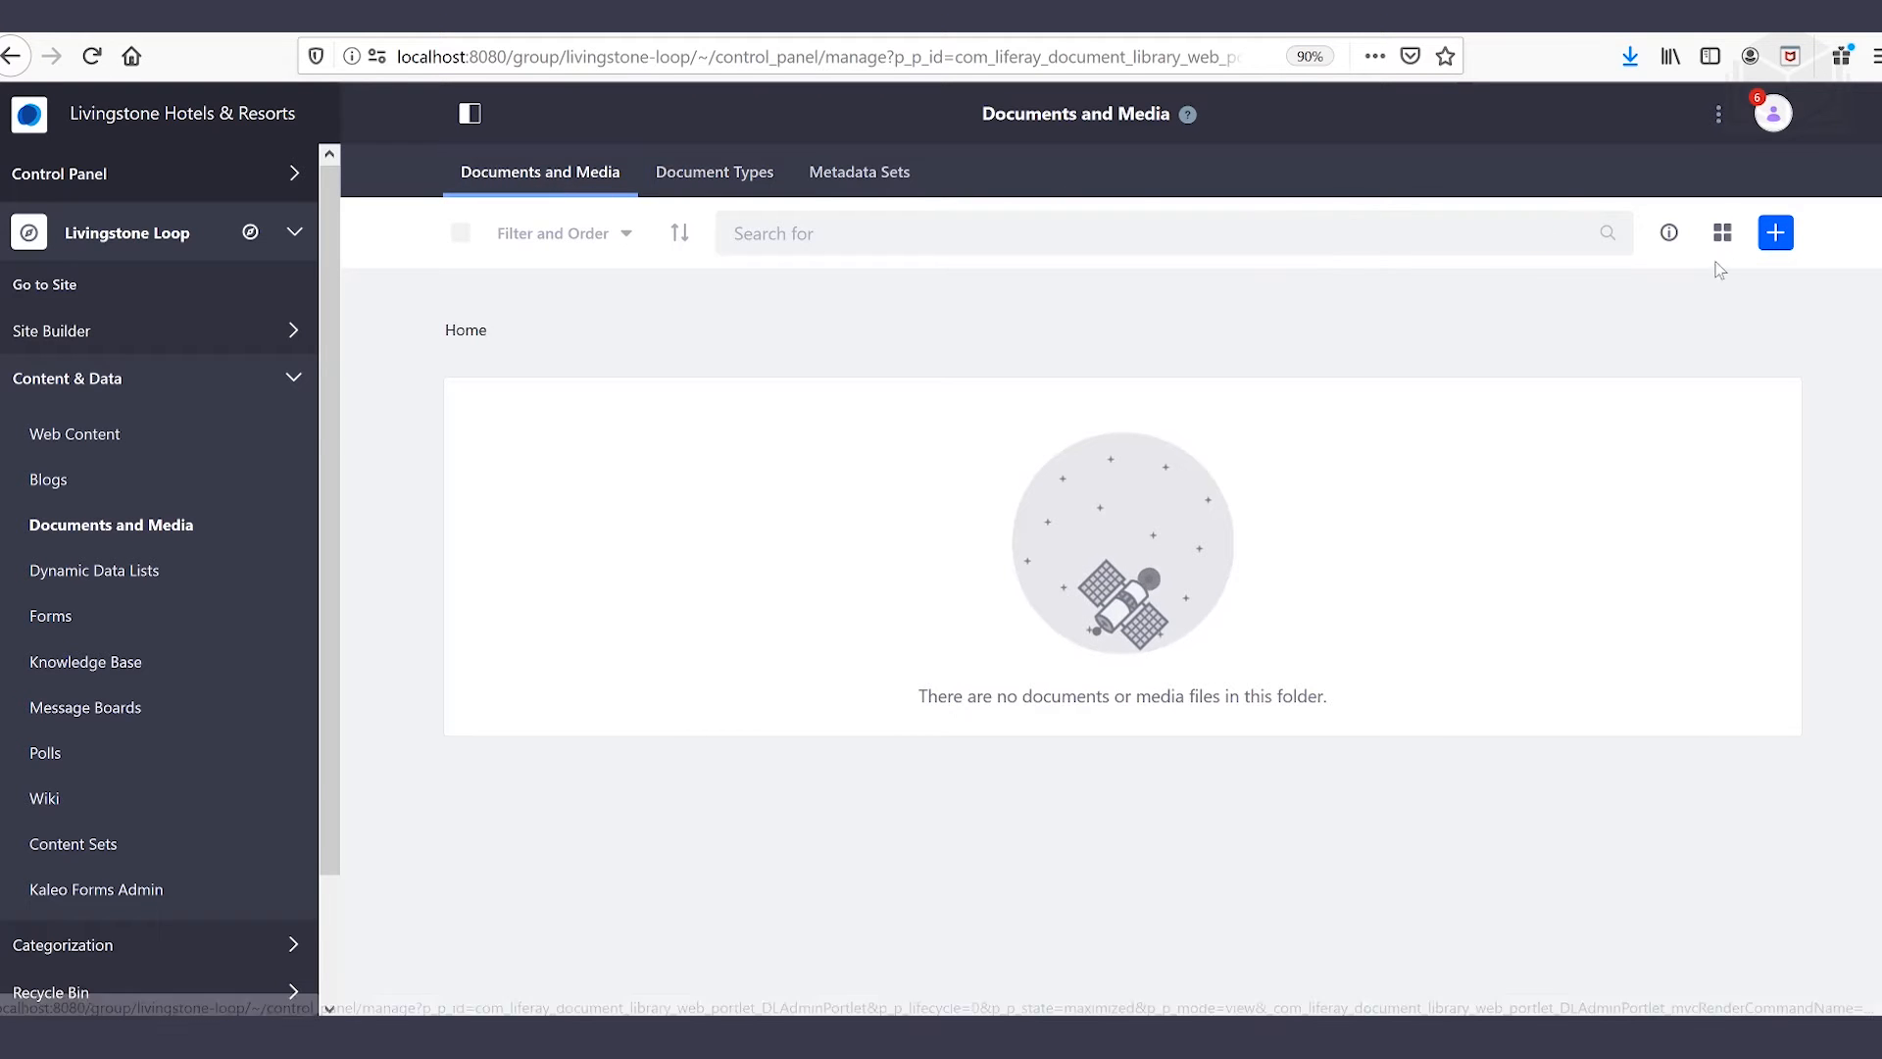
left_click(1778, 241)
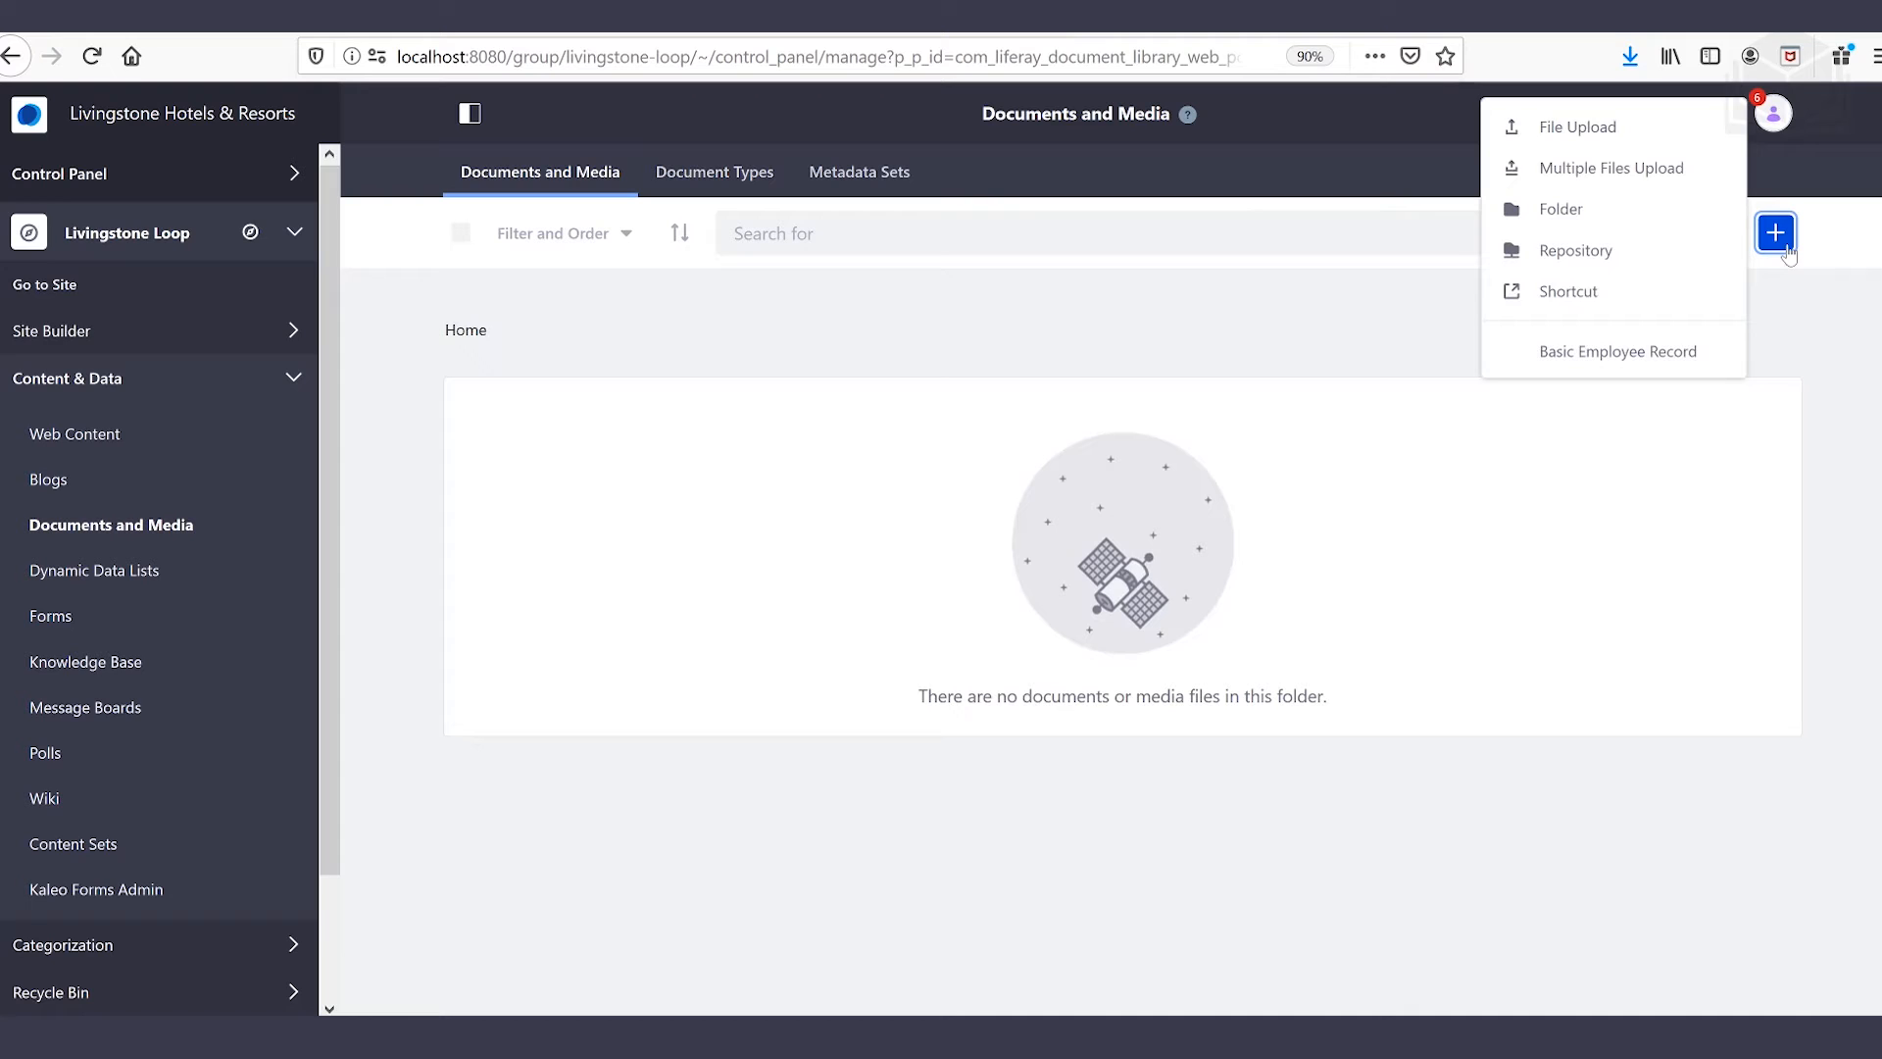
left_click(1682, 362)
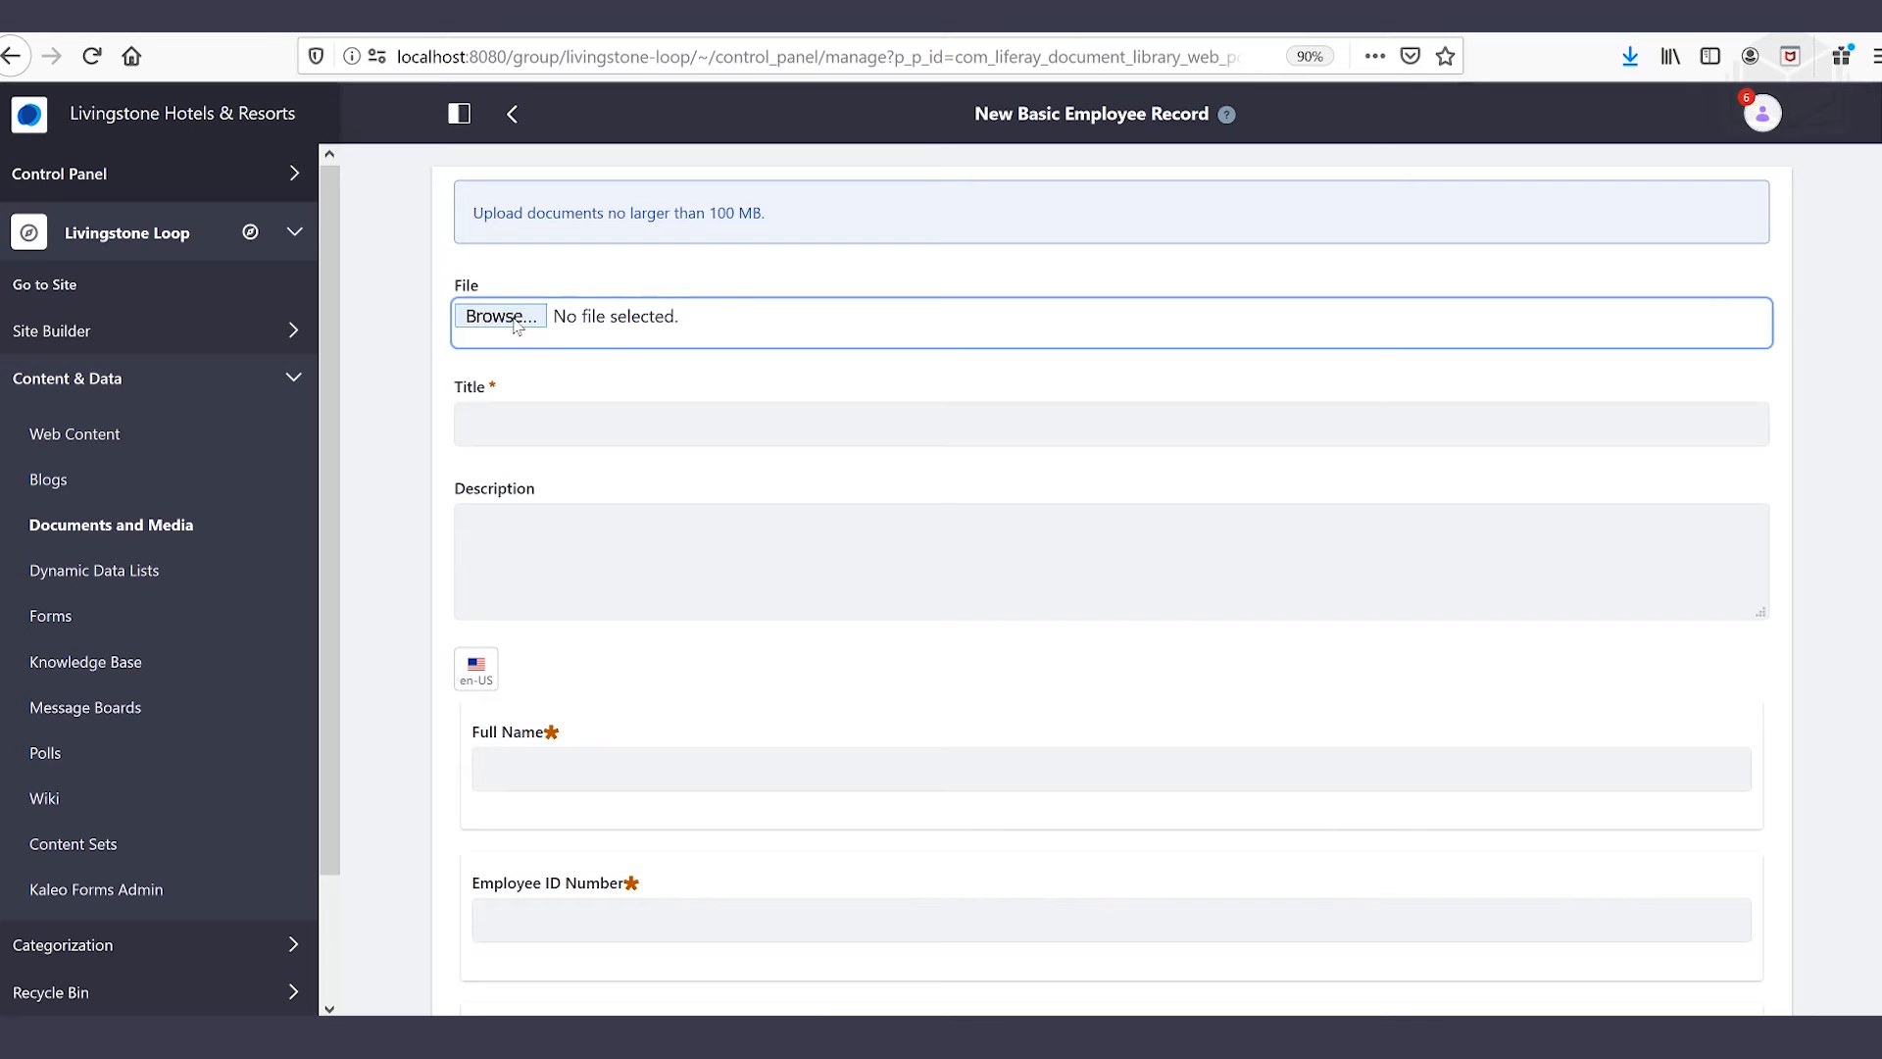
- Attach the PDF named after the employee from the 02-digital-asset-management-exercises-7.2.0.1 folder to the new record
left_click(515, 323)
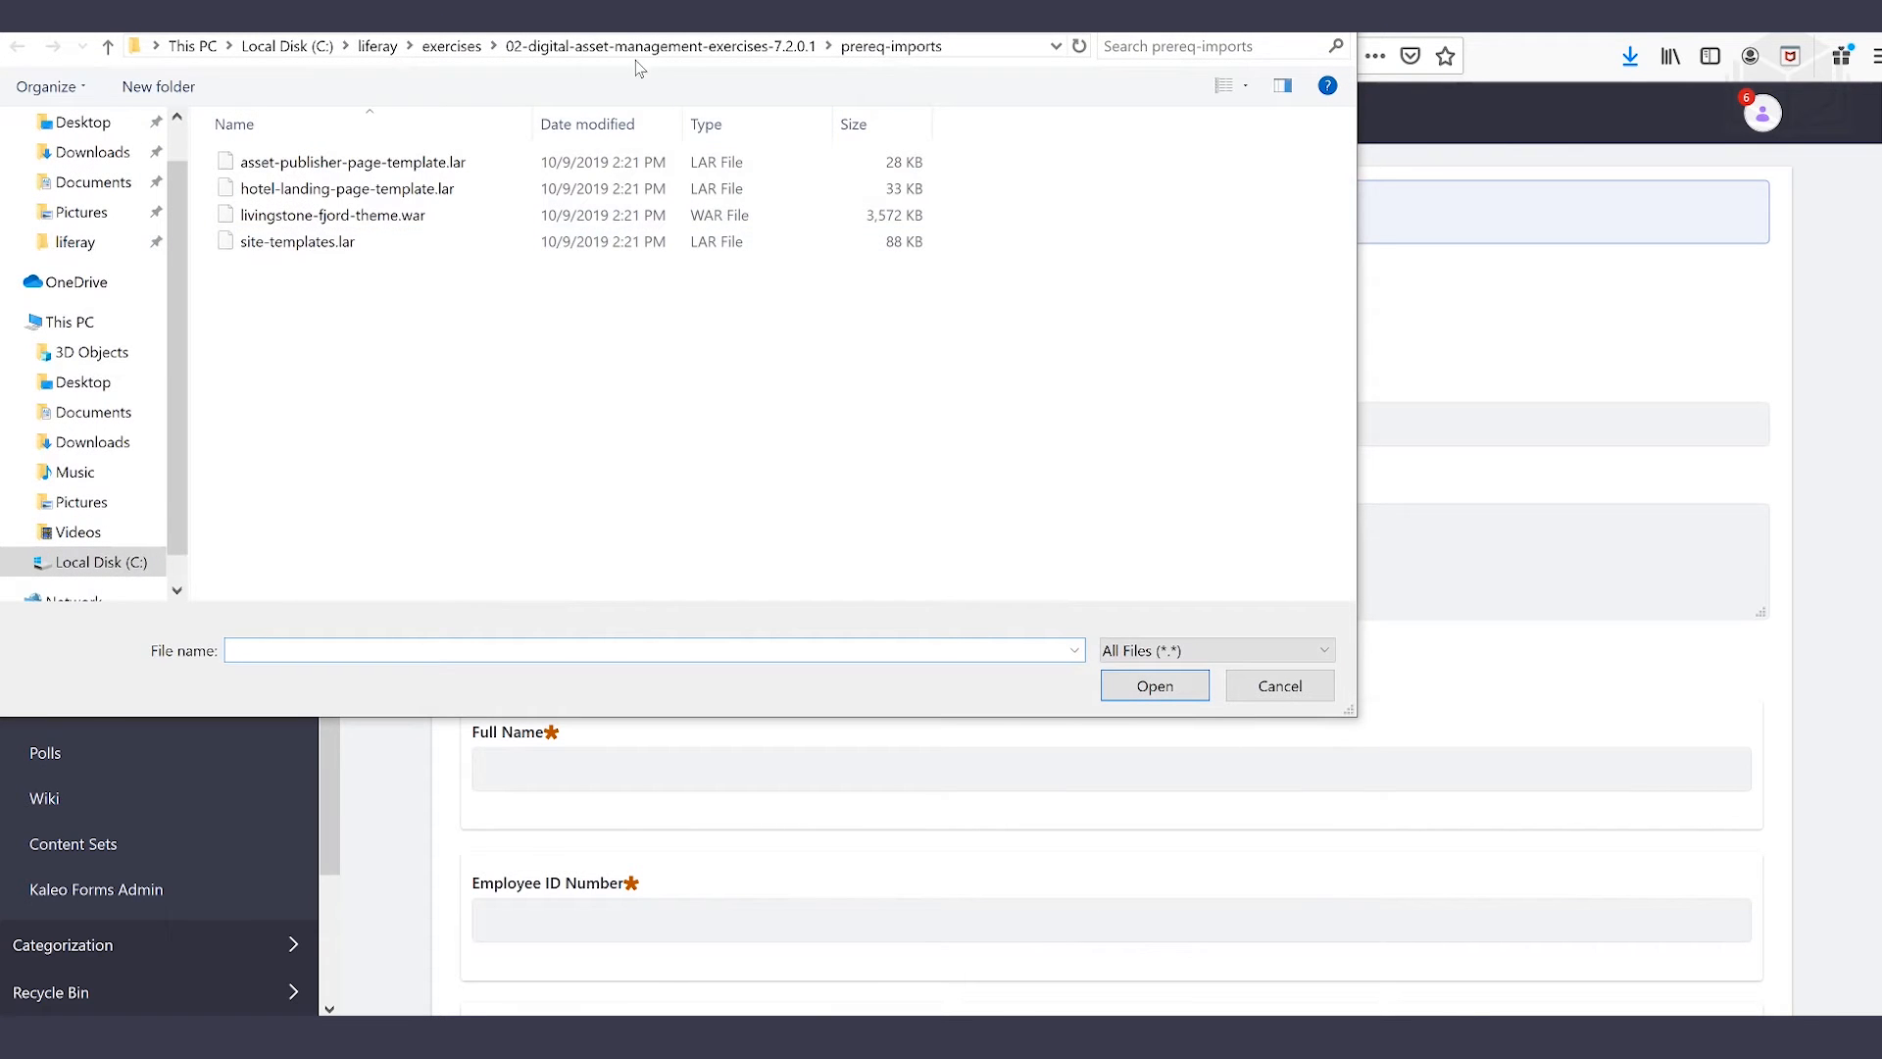
left_click(647, 49)
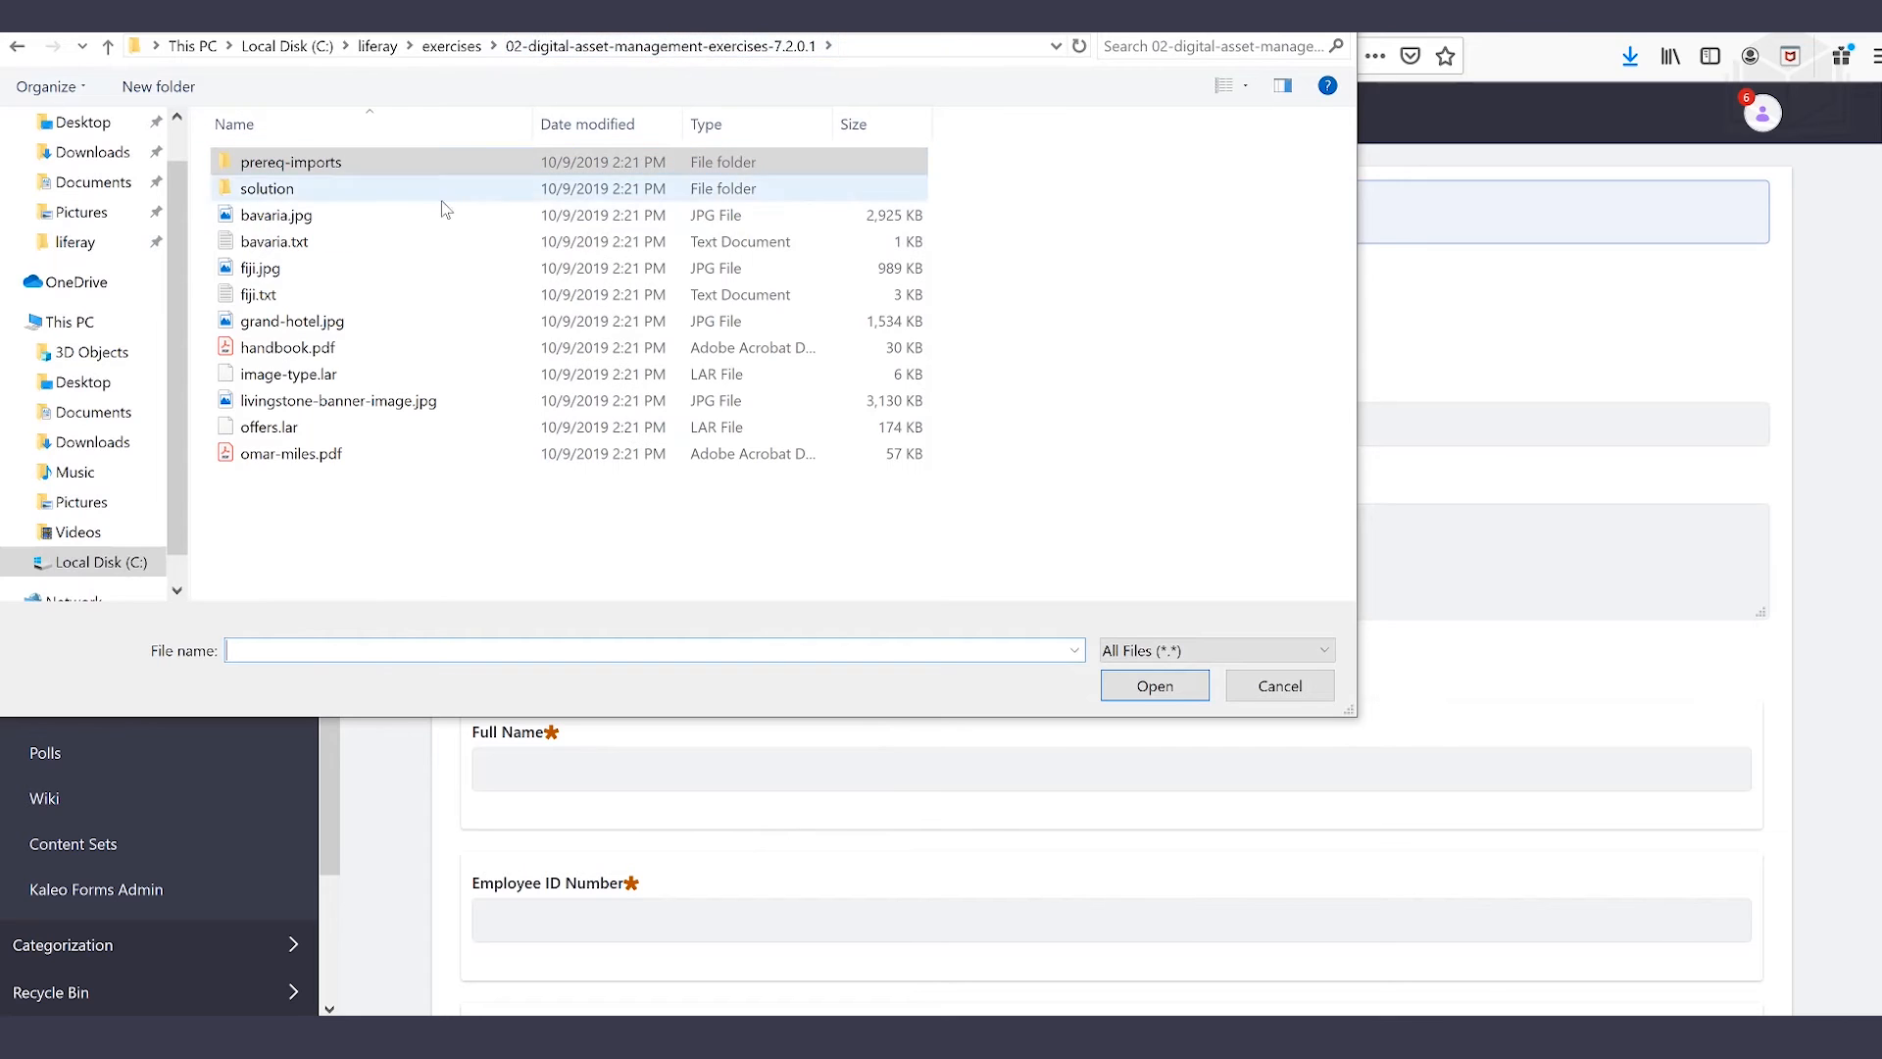
left_click(390, 458)
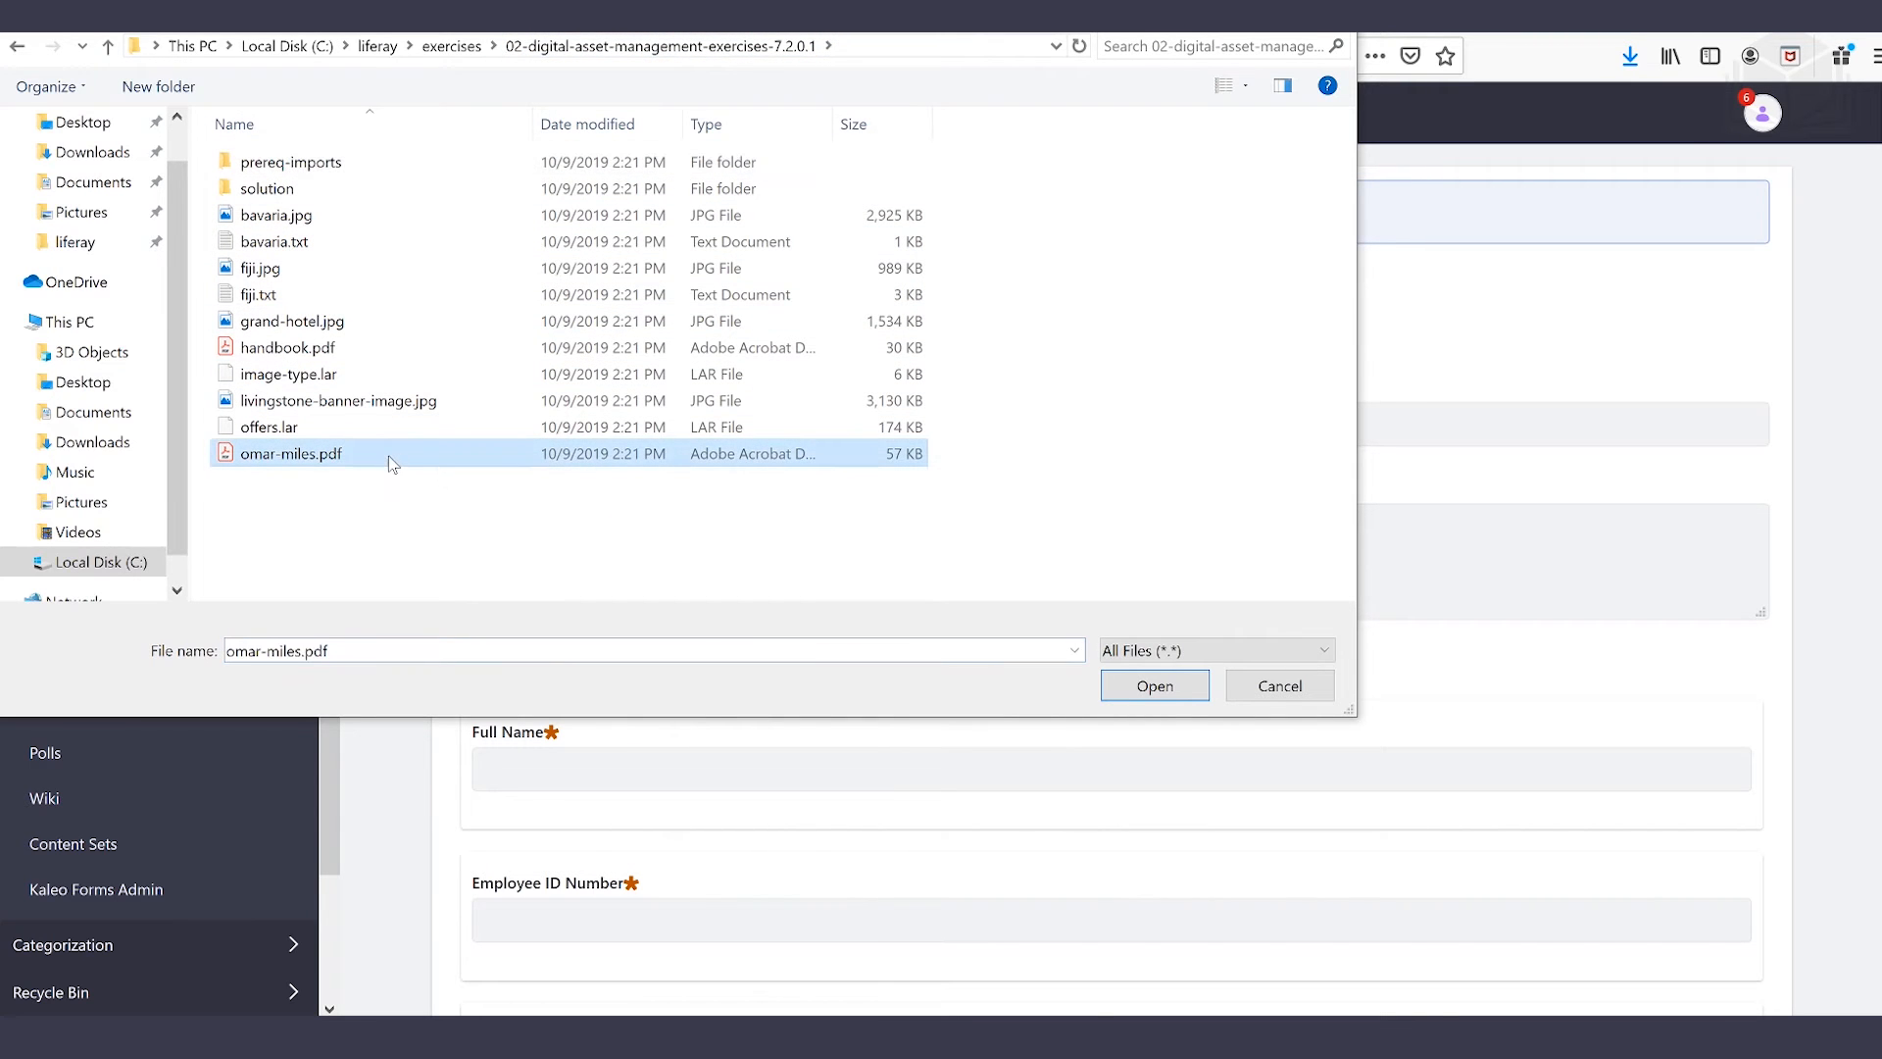
left_click(1154, 686)
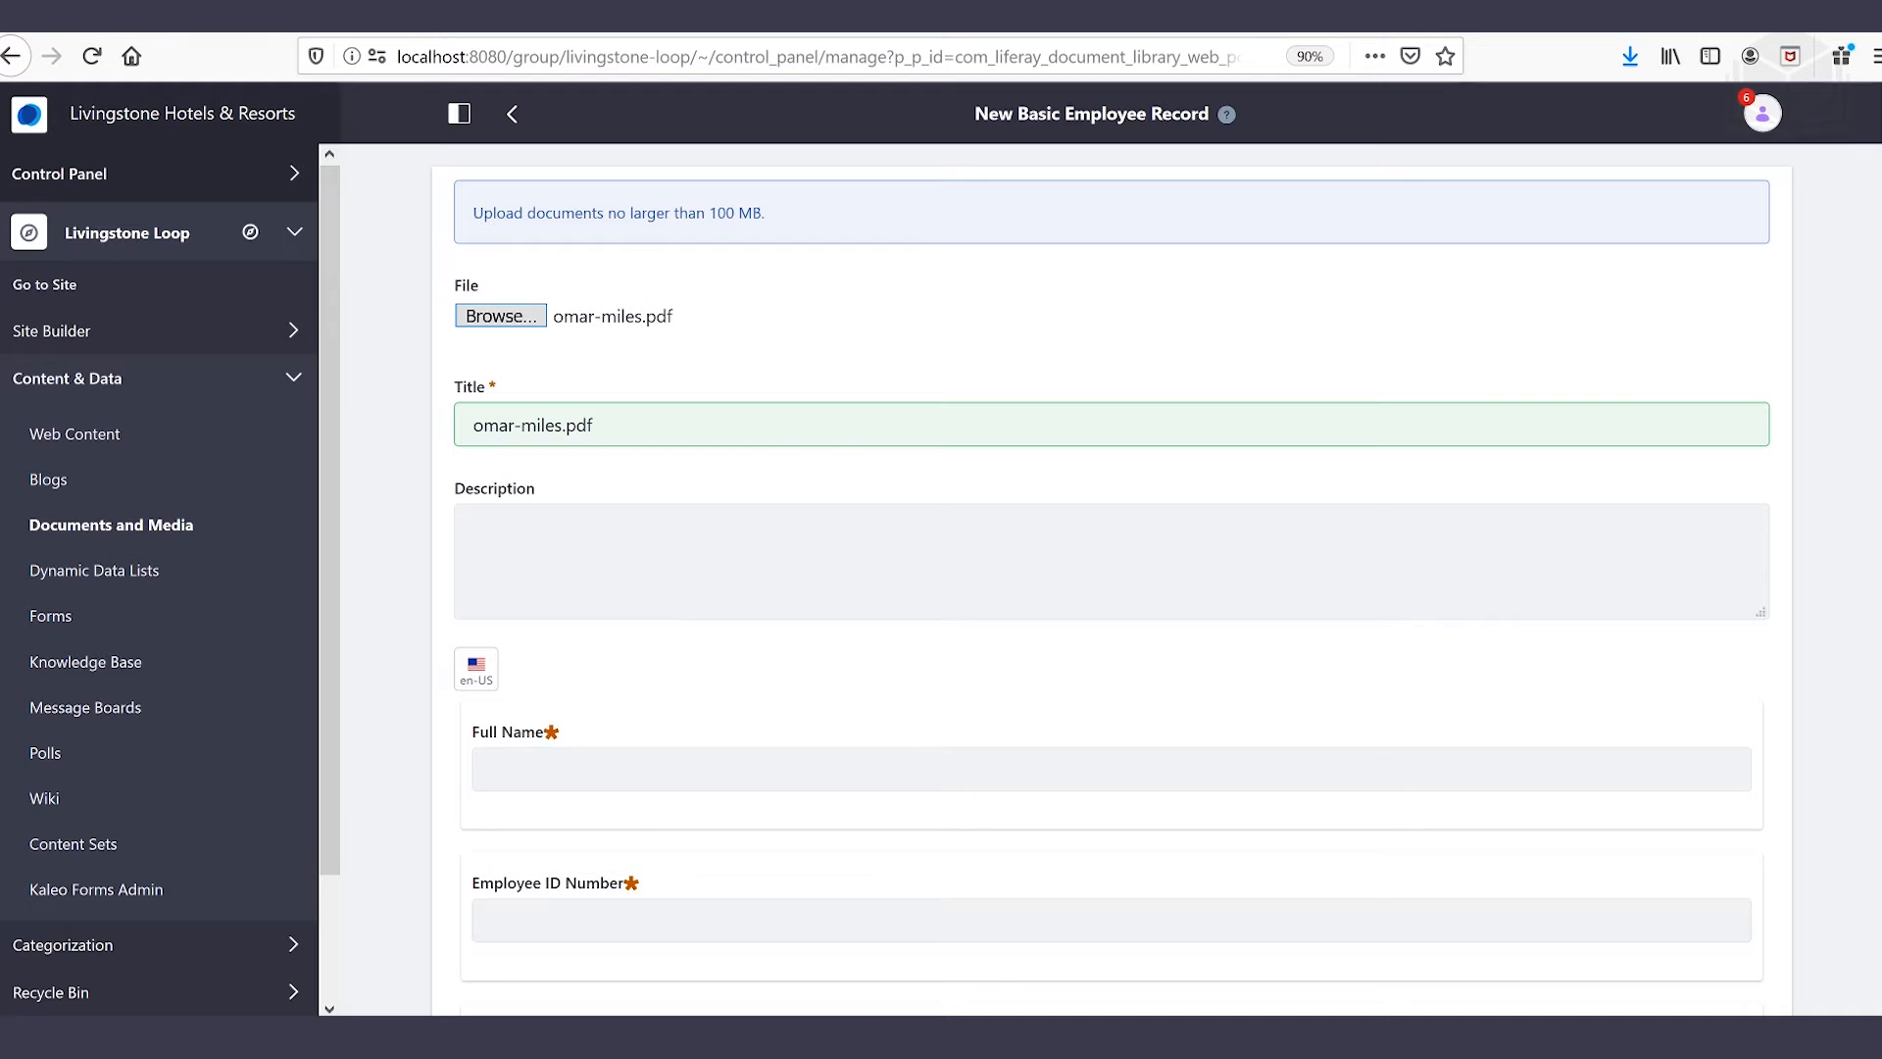
- Replace the document title with the employee's full name followed by "Employee Record", using the suggested entry
key("Tab")
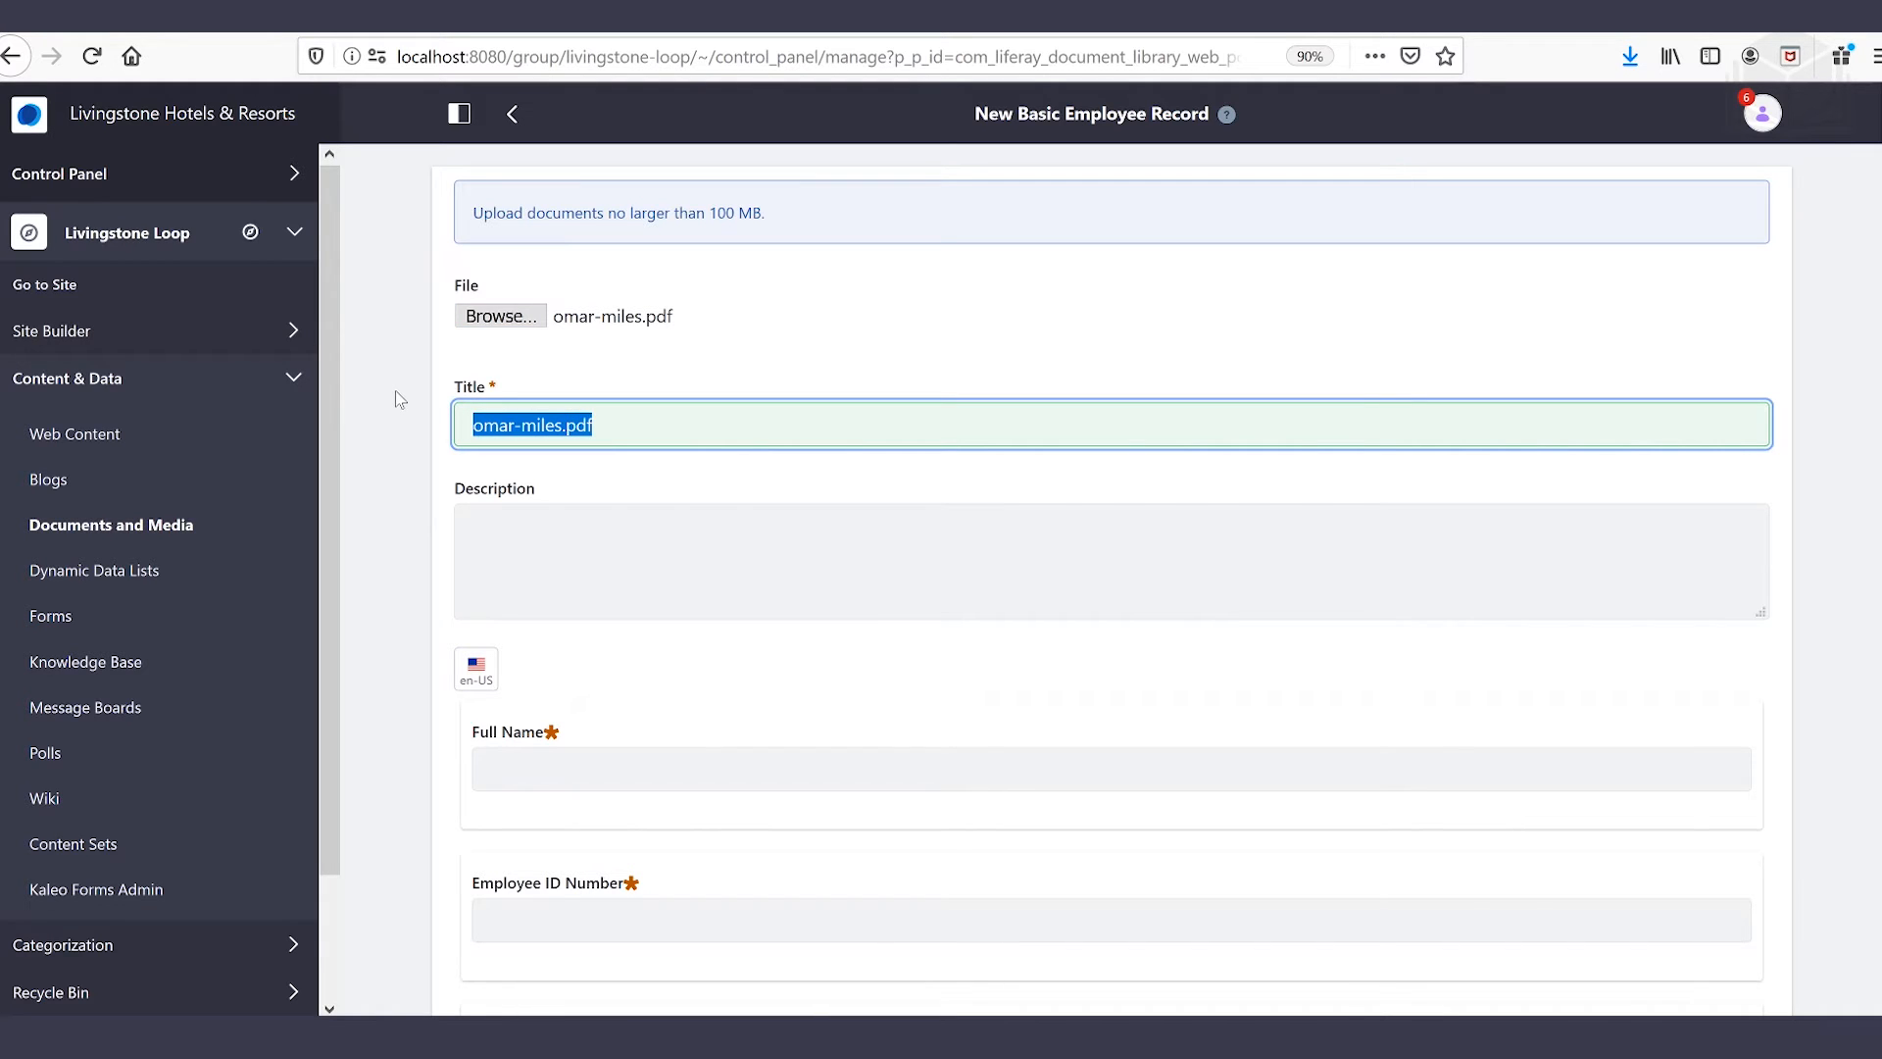
type("Omar")
key("Down")
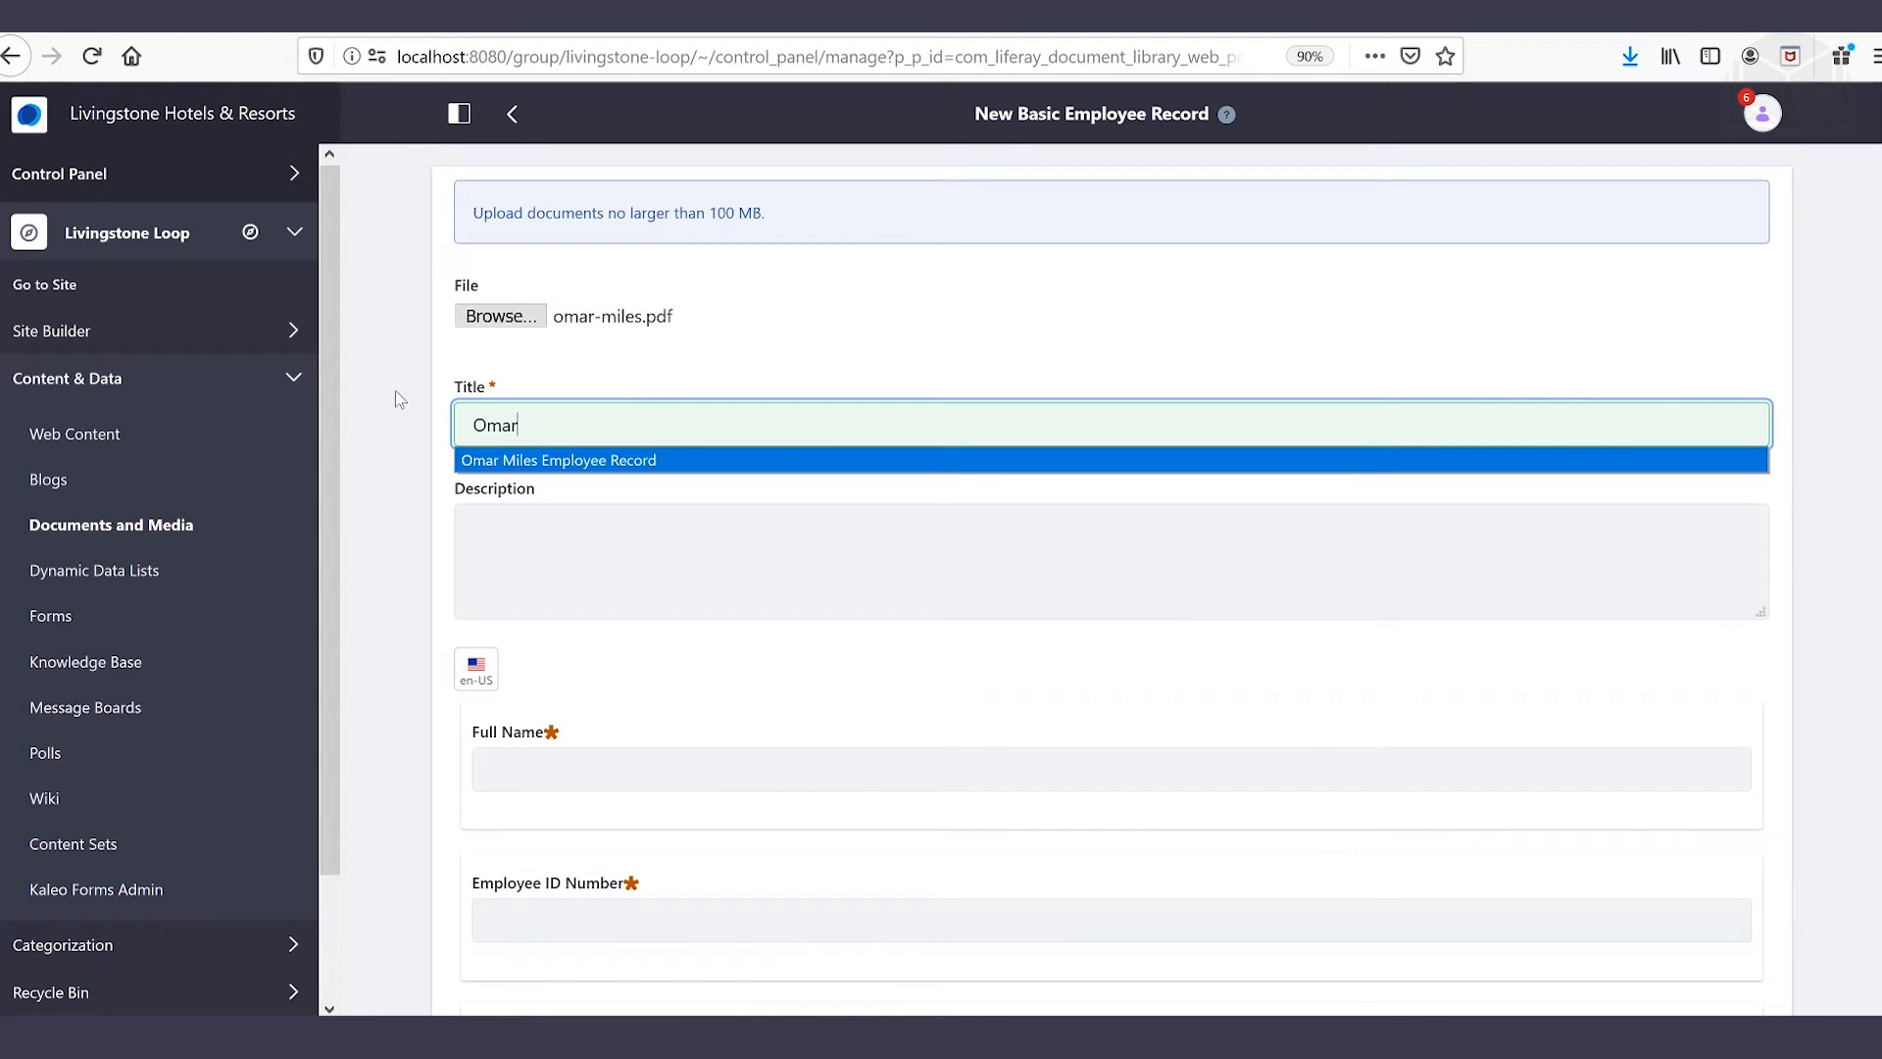
key("Return")
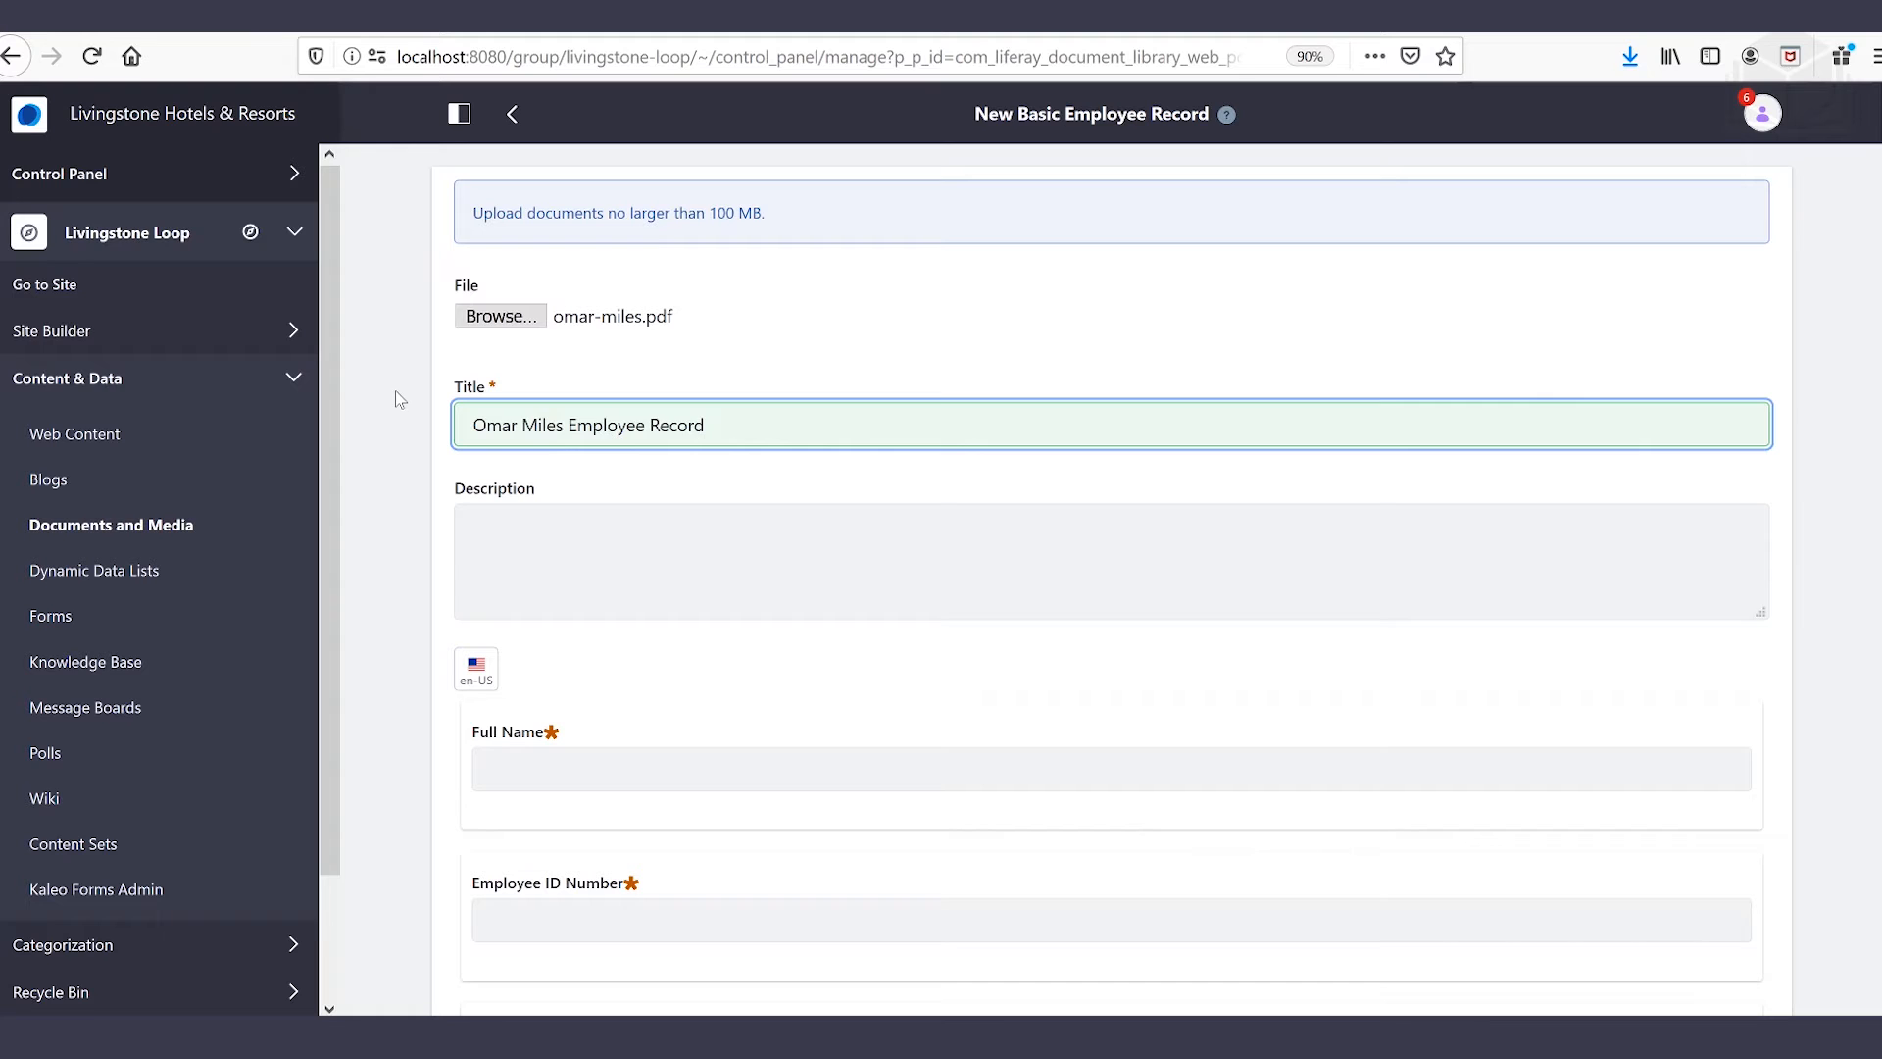
- Fill in the employee's full name and employee ID number in the new record
scroll(398, 500, "down", 4)
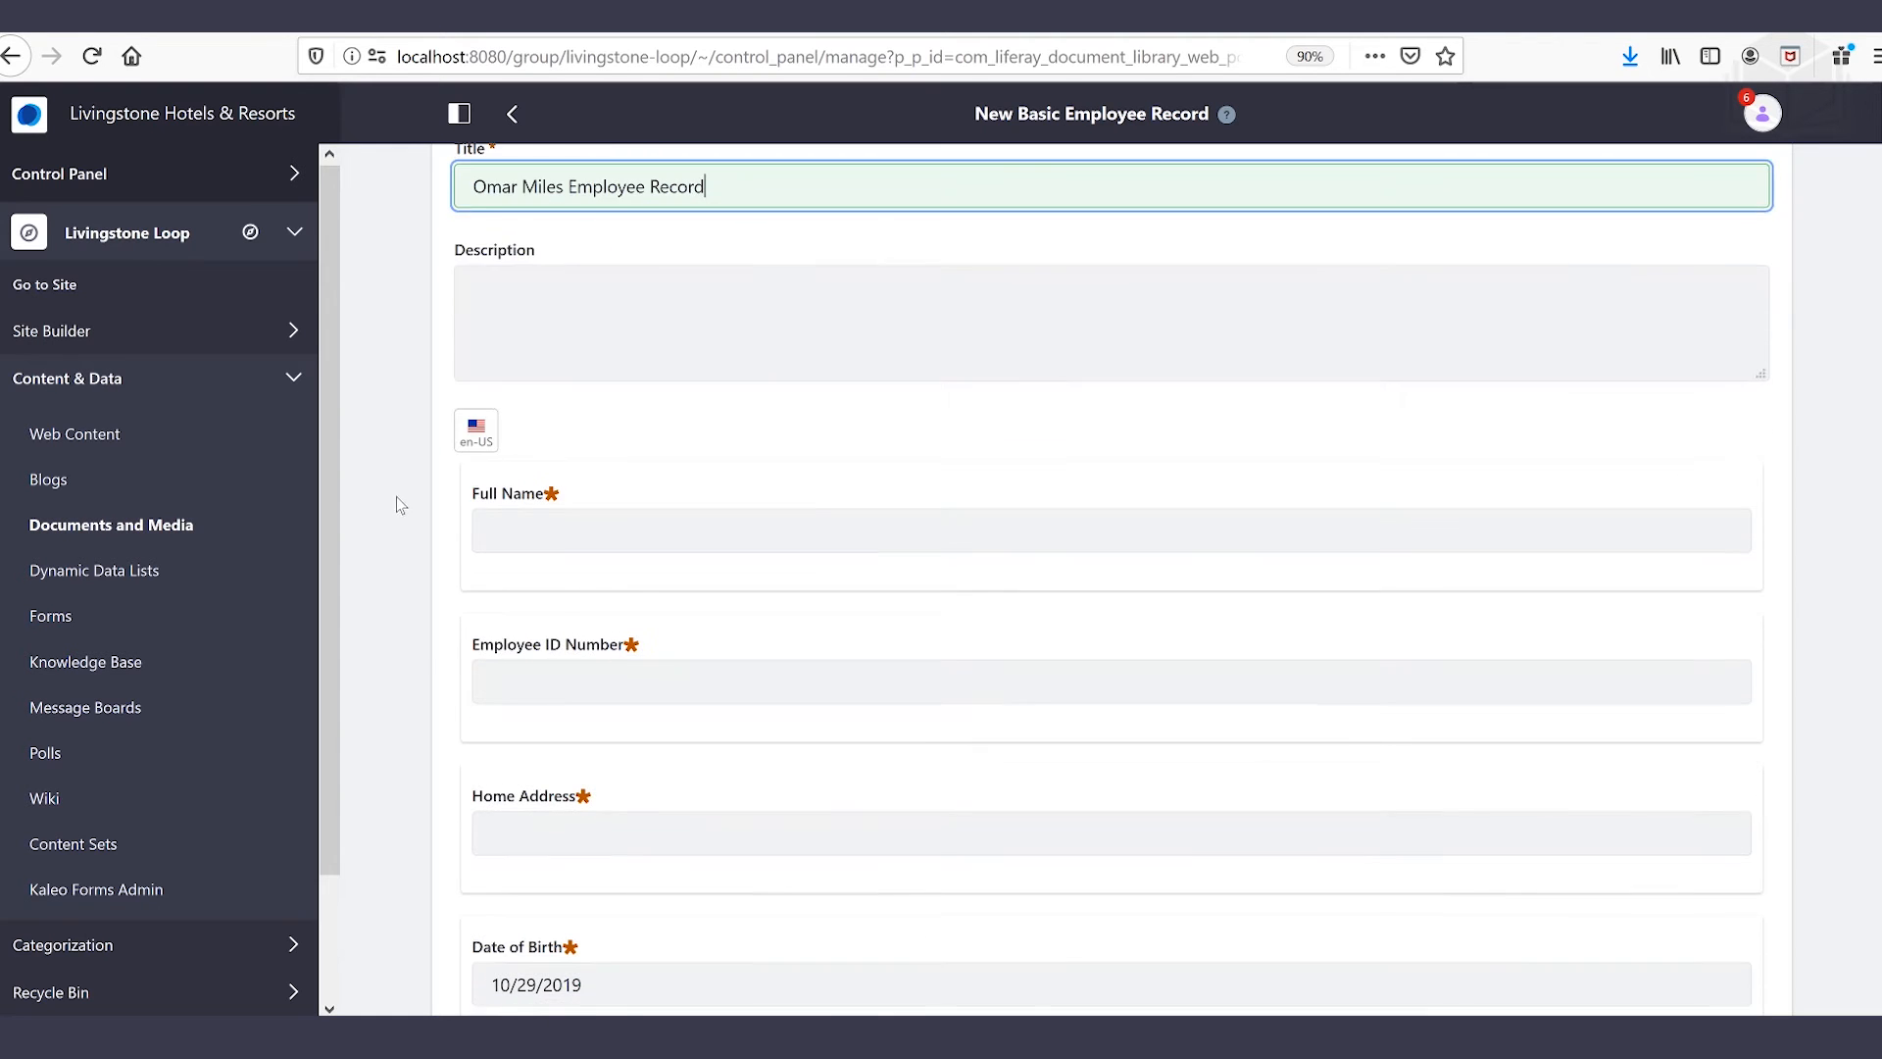
left_click(639, 531)
type("Omar Miles")
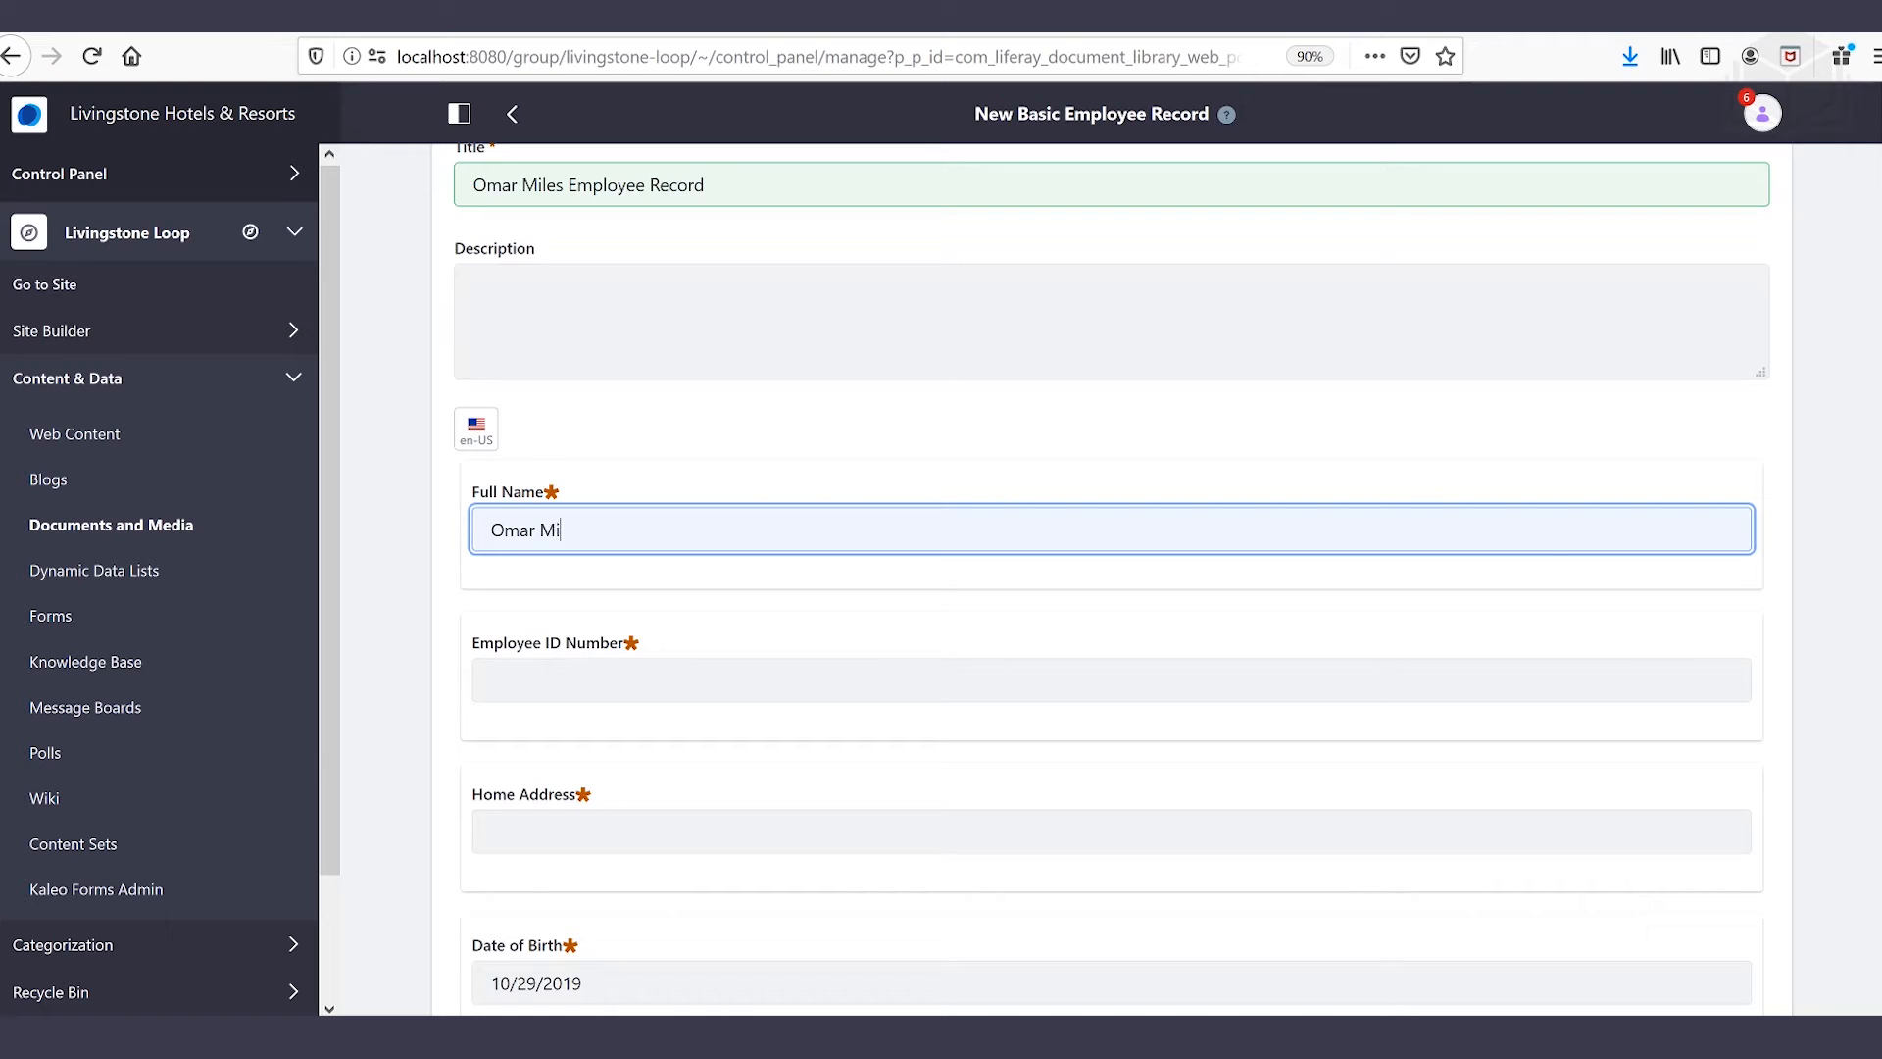
left_click(1111, 680)
type("174903")
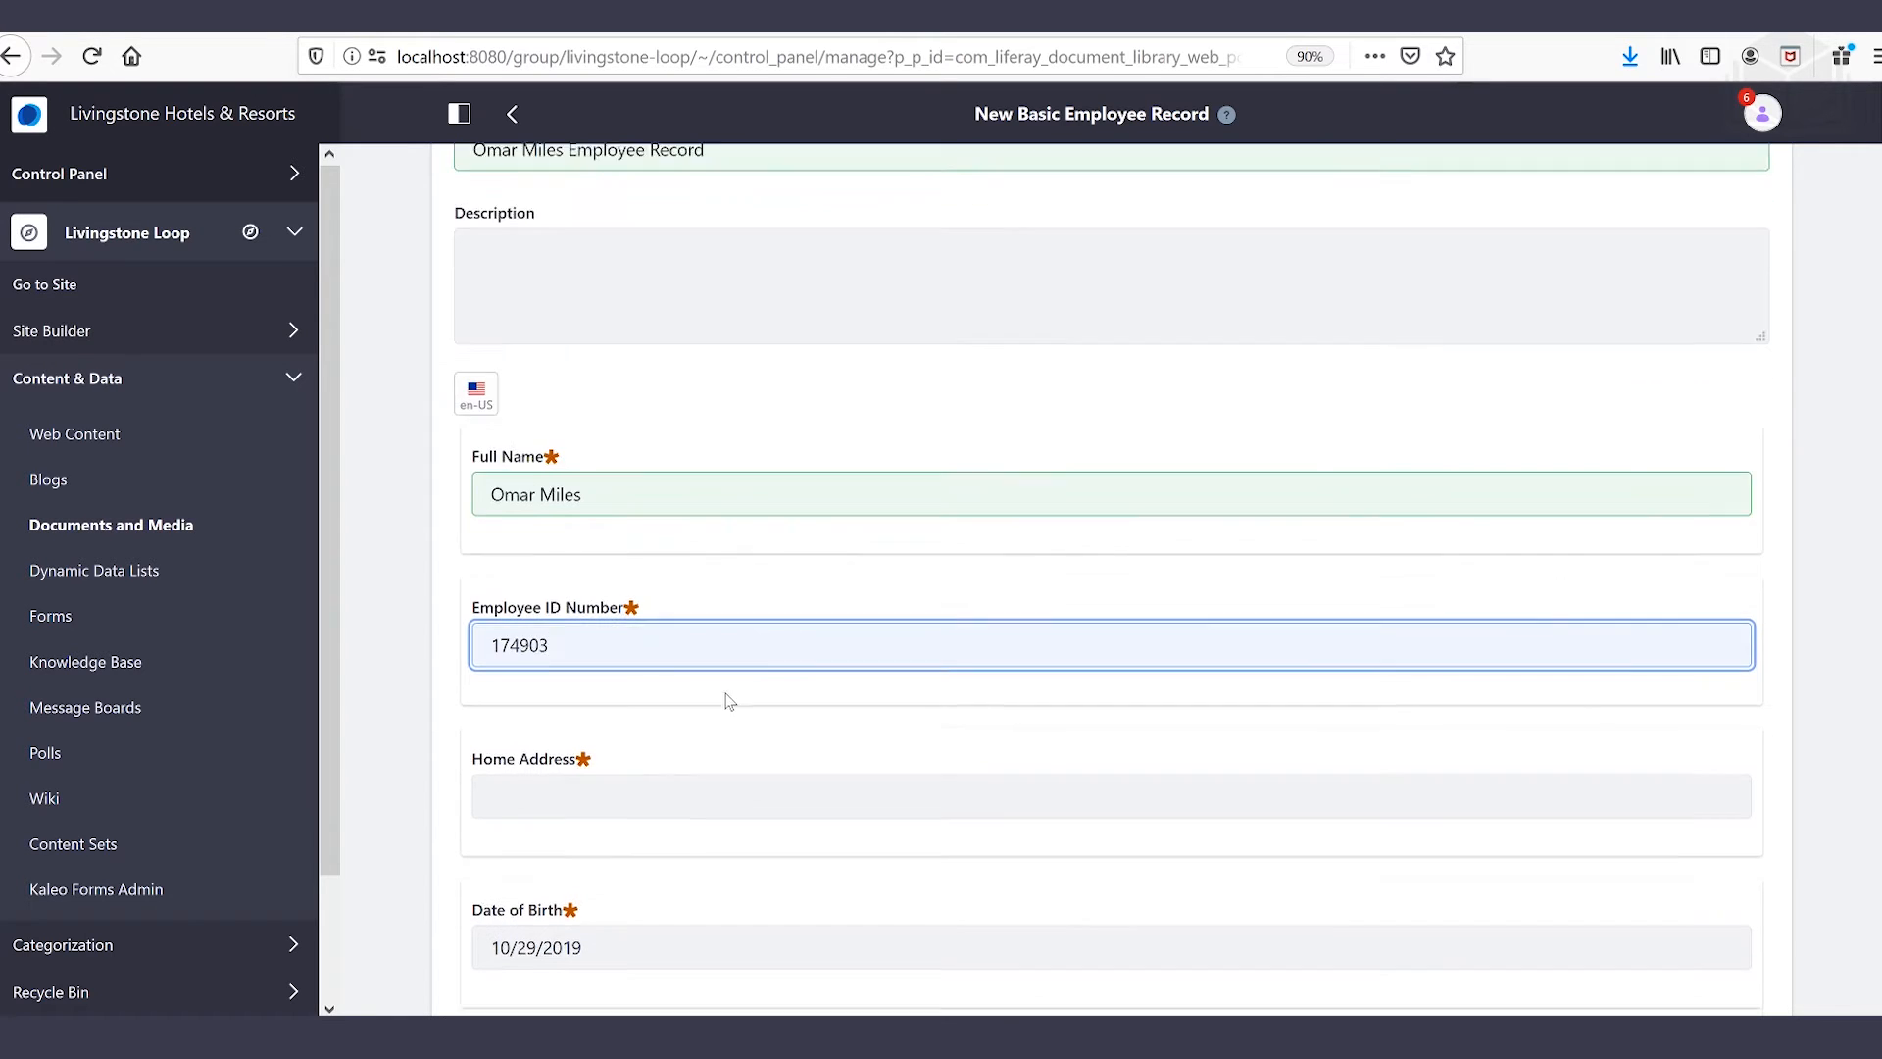
- Enter the employee's home address in the Home Address field
scroll(735, 693, "down", 1)
left_click(735, 708)
type("123 Main S")
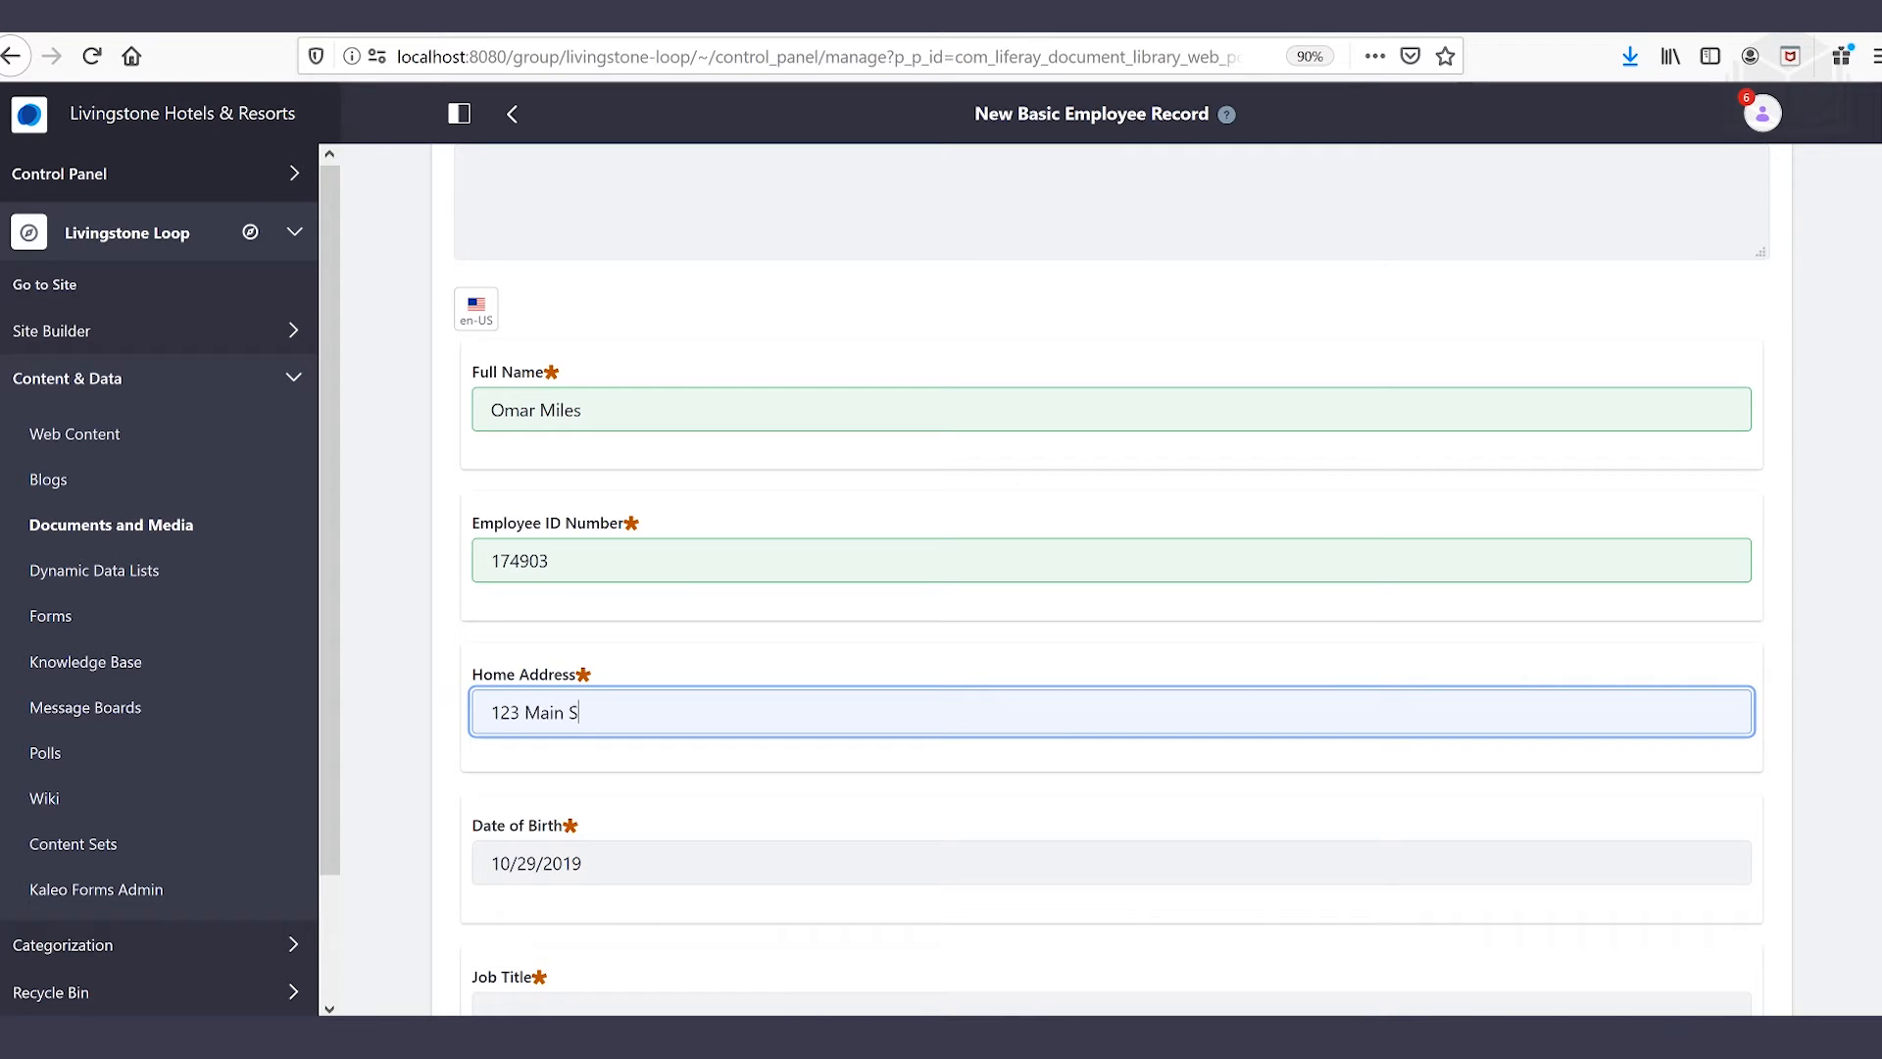
type("treet, Anytown, USA")
left_click(582, 862)
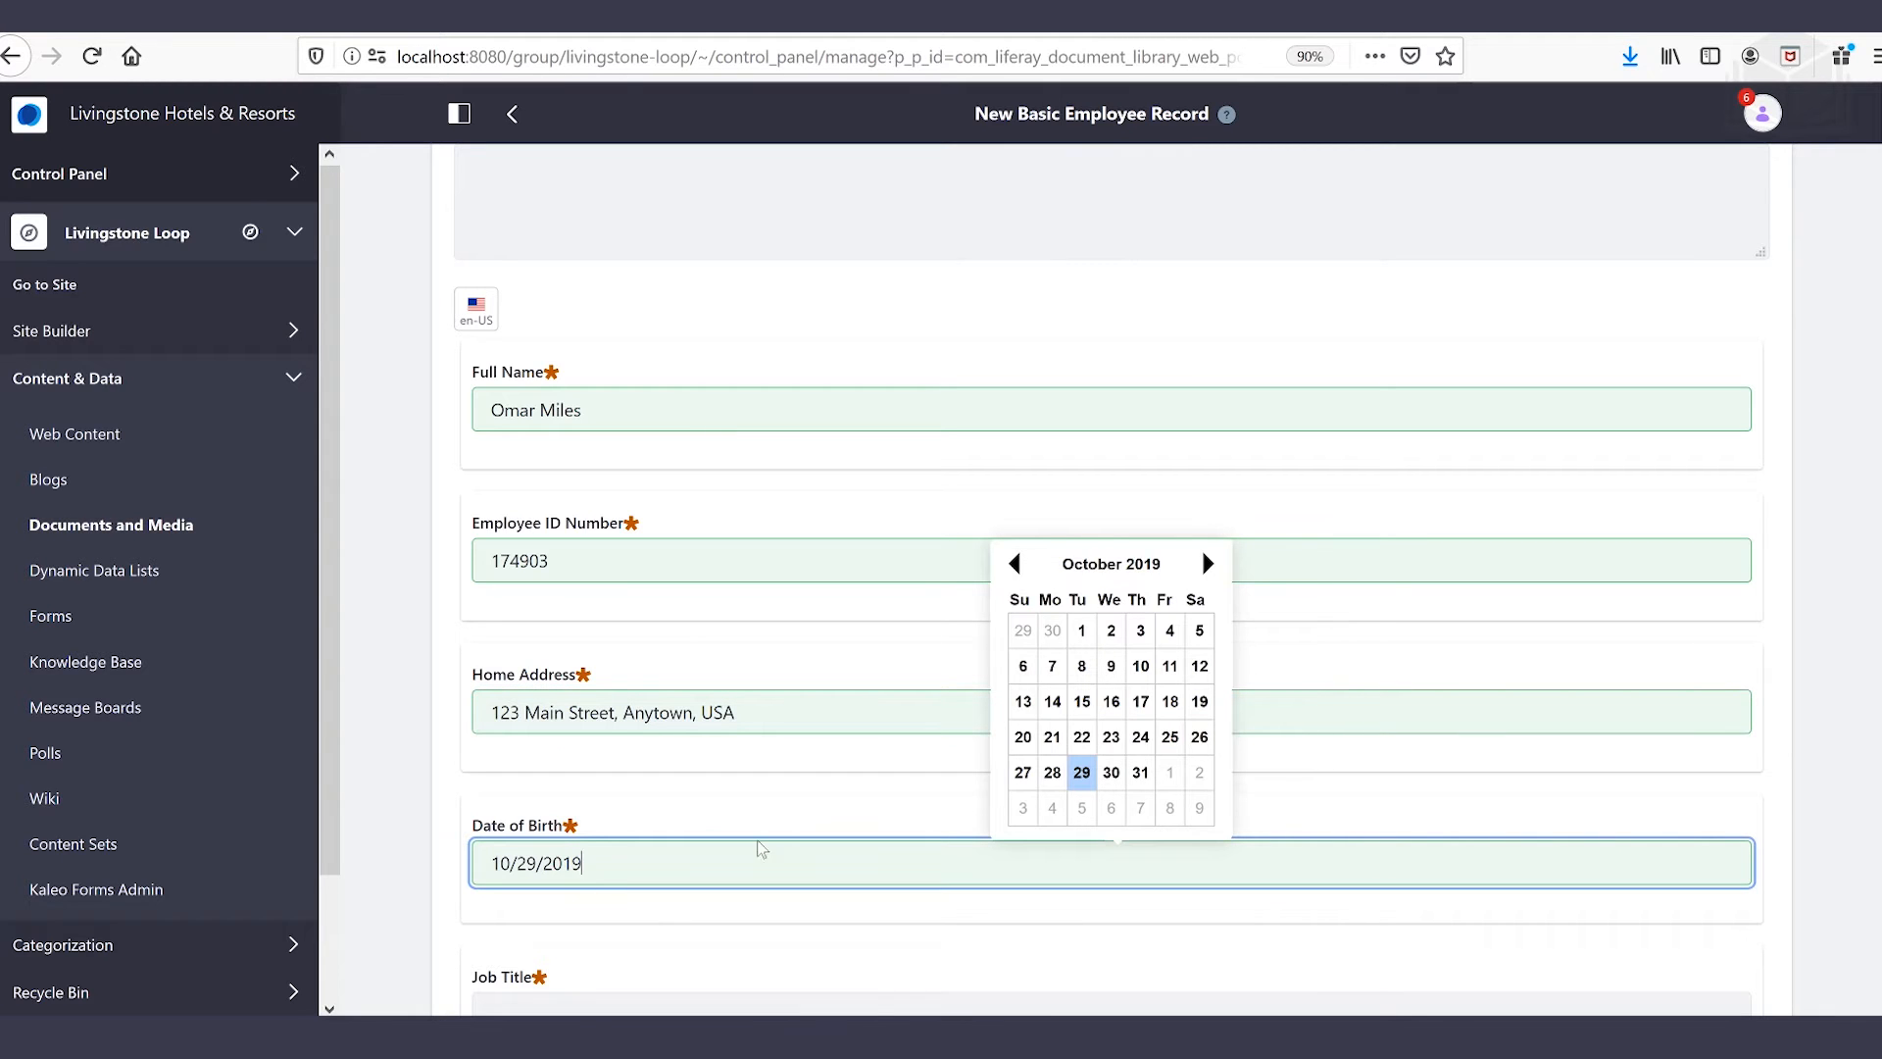
left_click(1015, 565)
left_click(1014, 564)
left_click(1015, 565)
left_click(1015, 565)
left_click(1015, 565)
left_click(1015, 564)
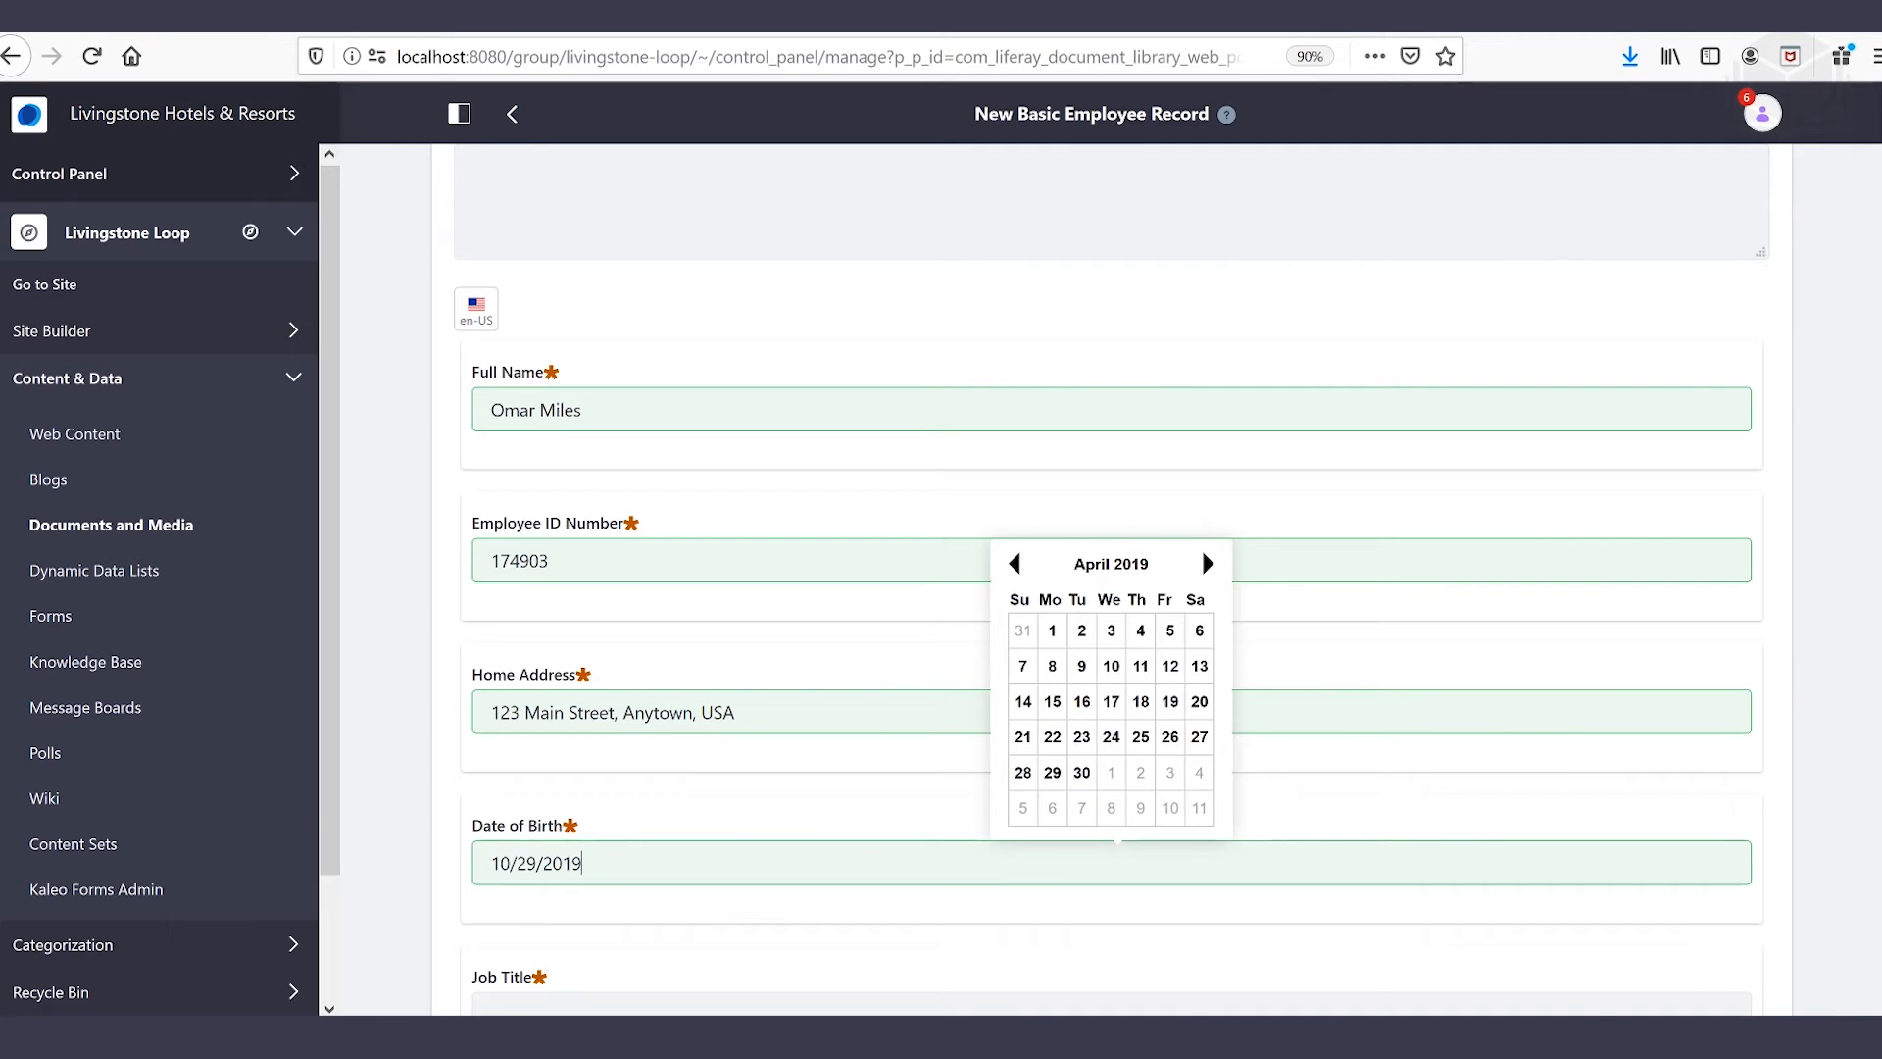
- Replace the default date in the Date of Birth field with the employee's date of birth
triple_click(583, 862)
key("BackSpace")
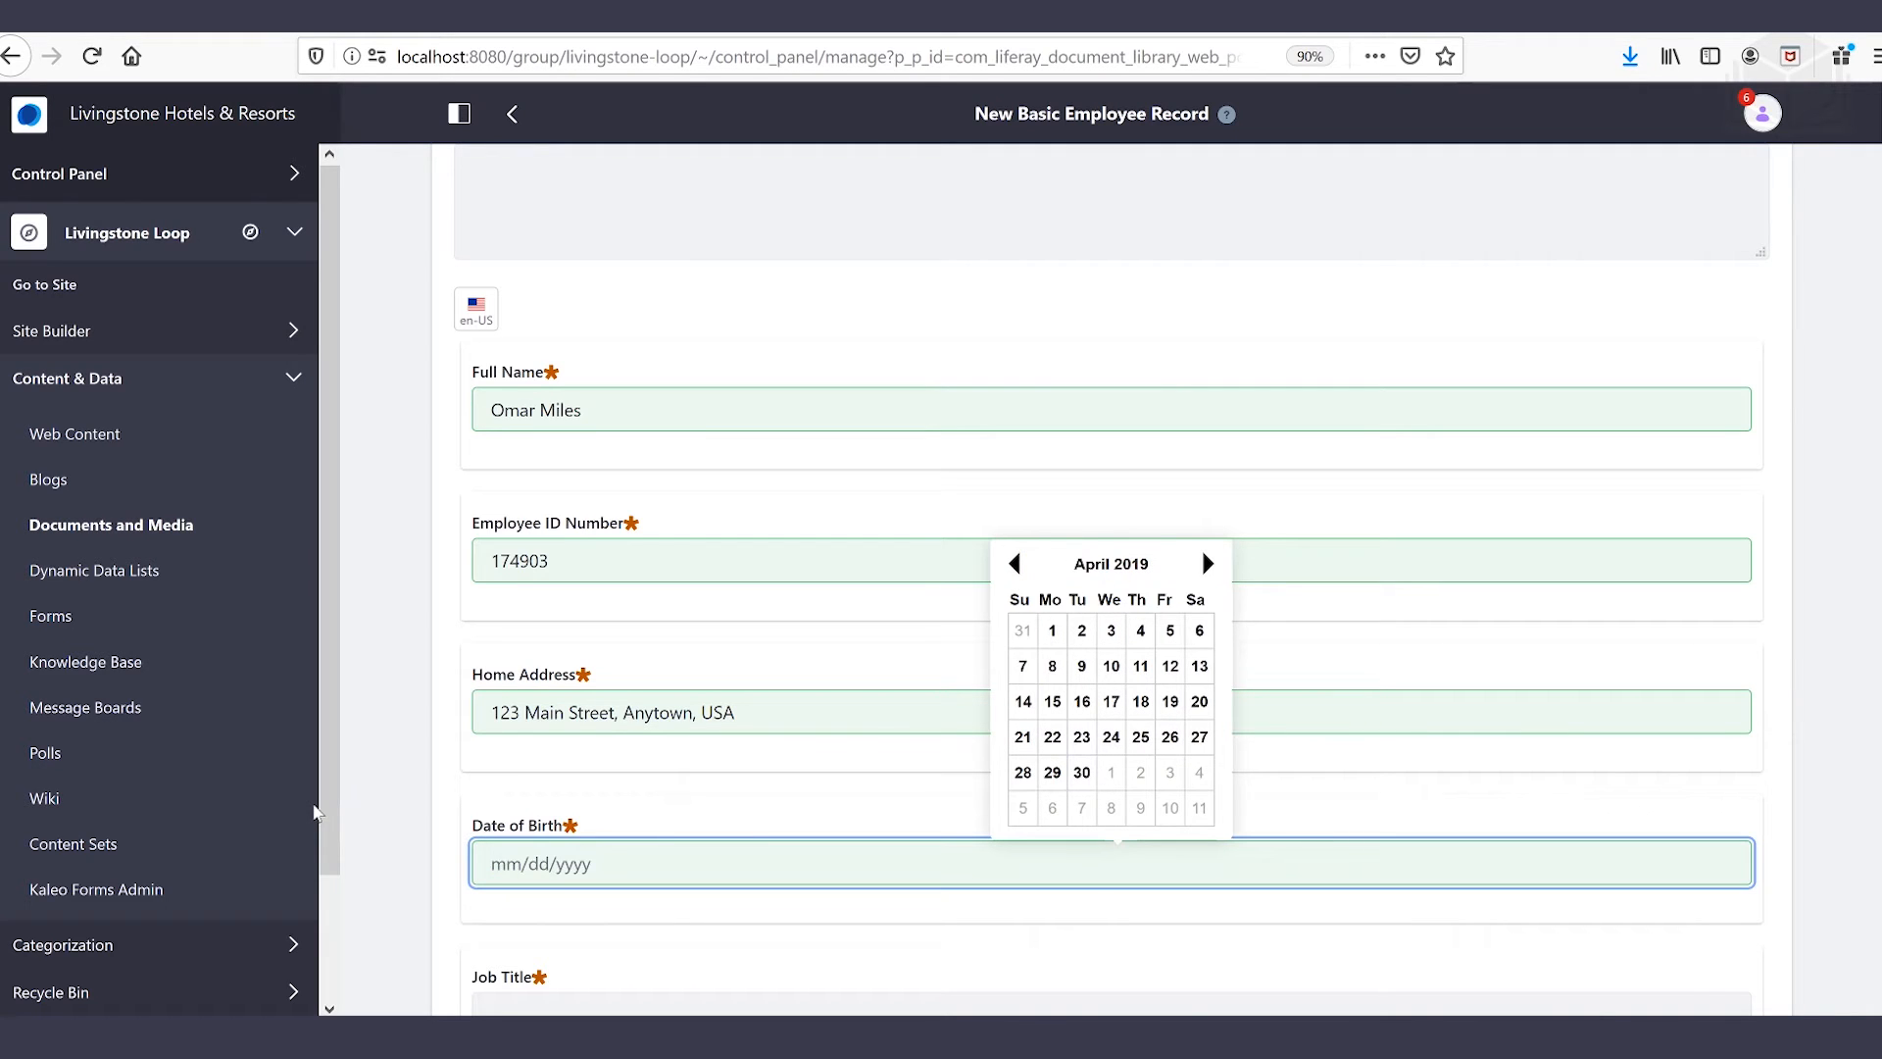
type("04/18/198")
left_click(1825, 826)
- Set the employee's Job Title to "Editor, Livingstone Life"
scroll(794, 828, "down", 2)
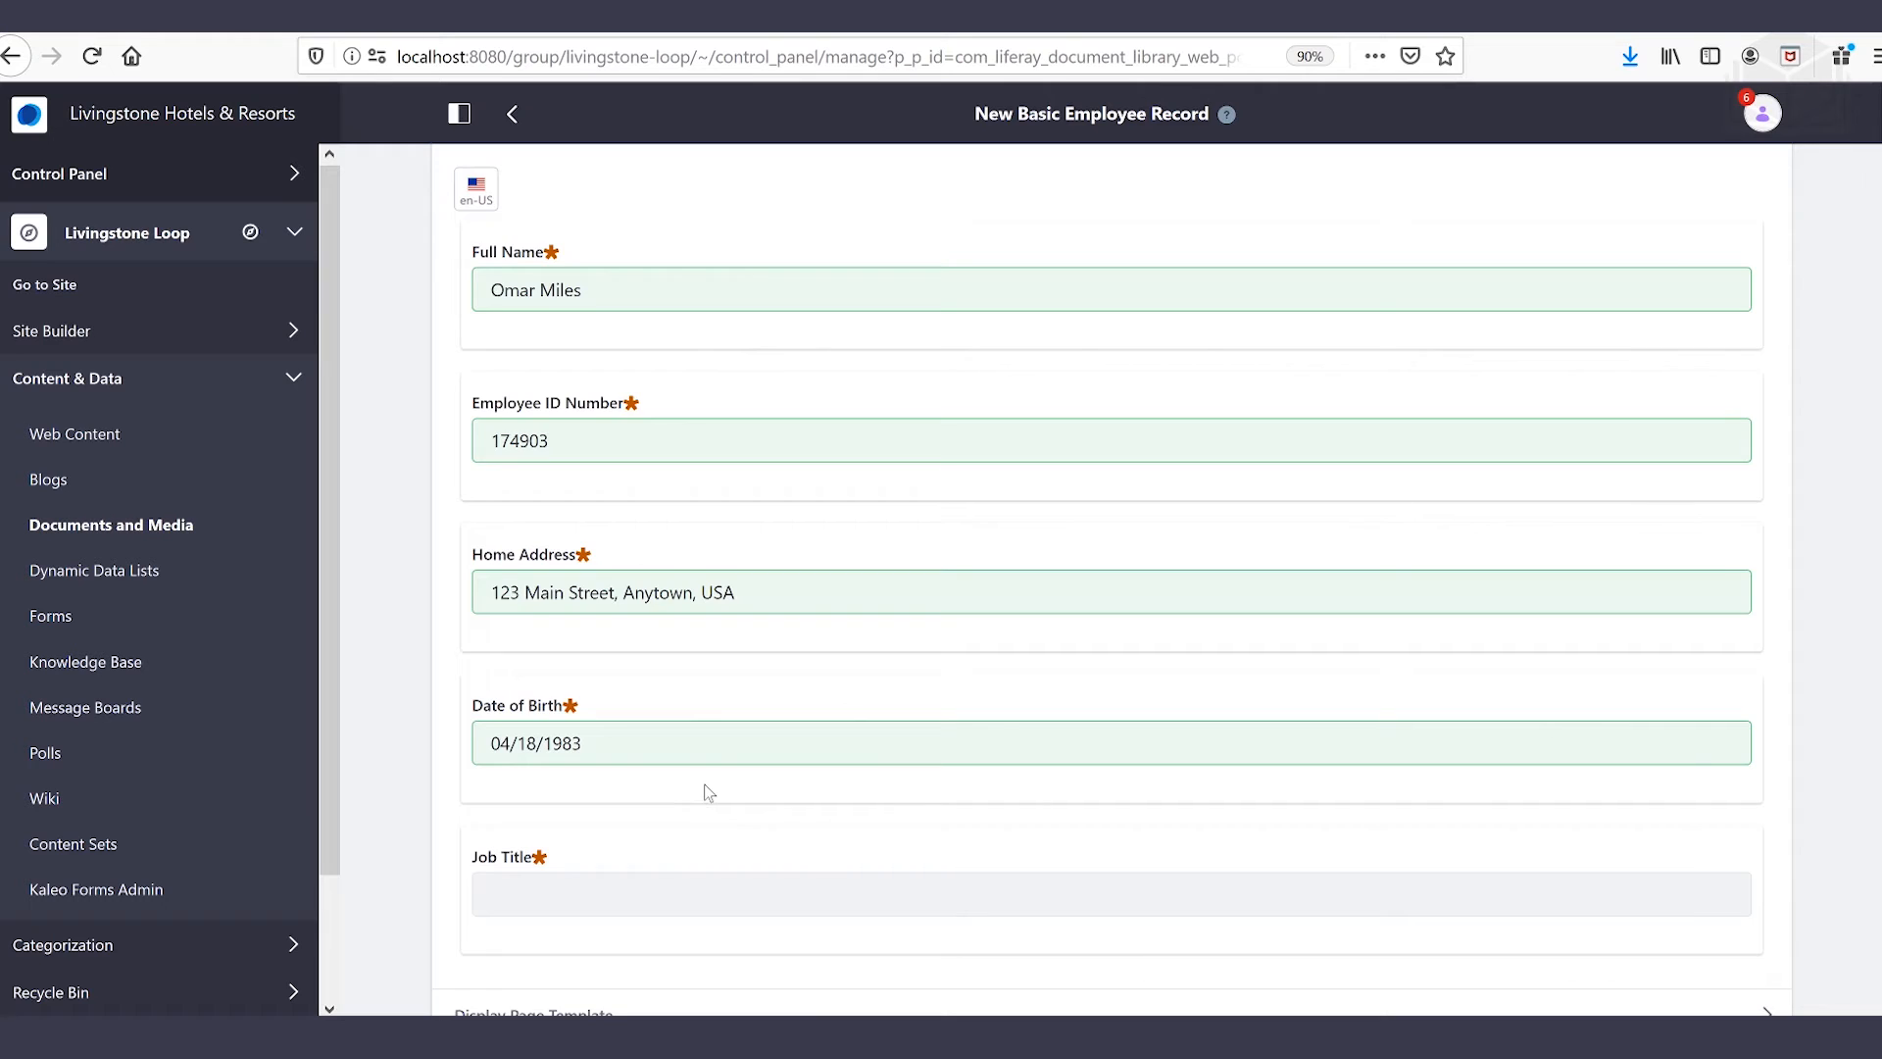
scroll(709, 792, "down", 2)
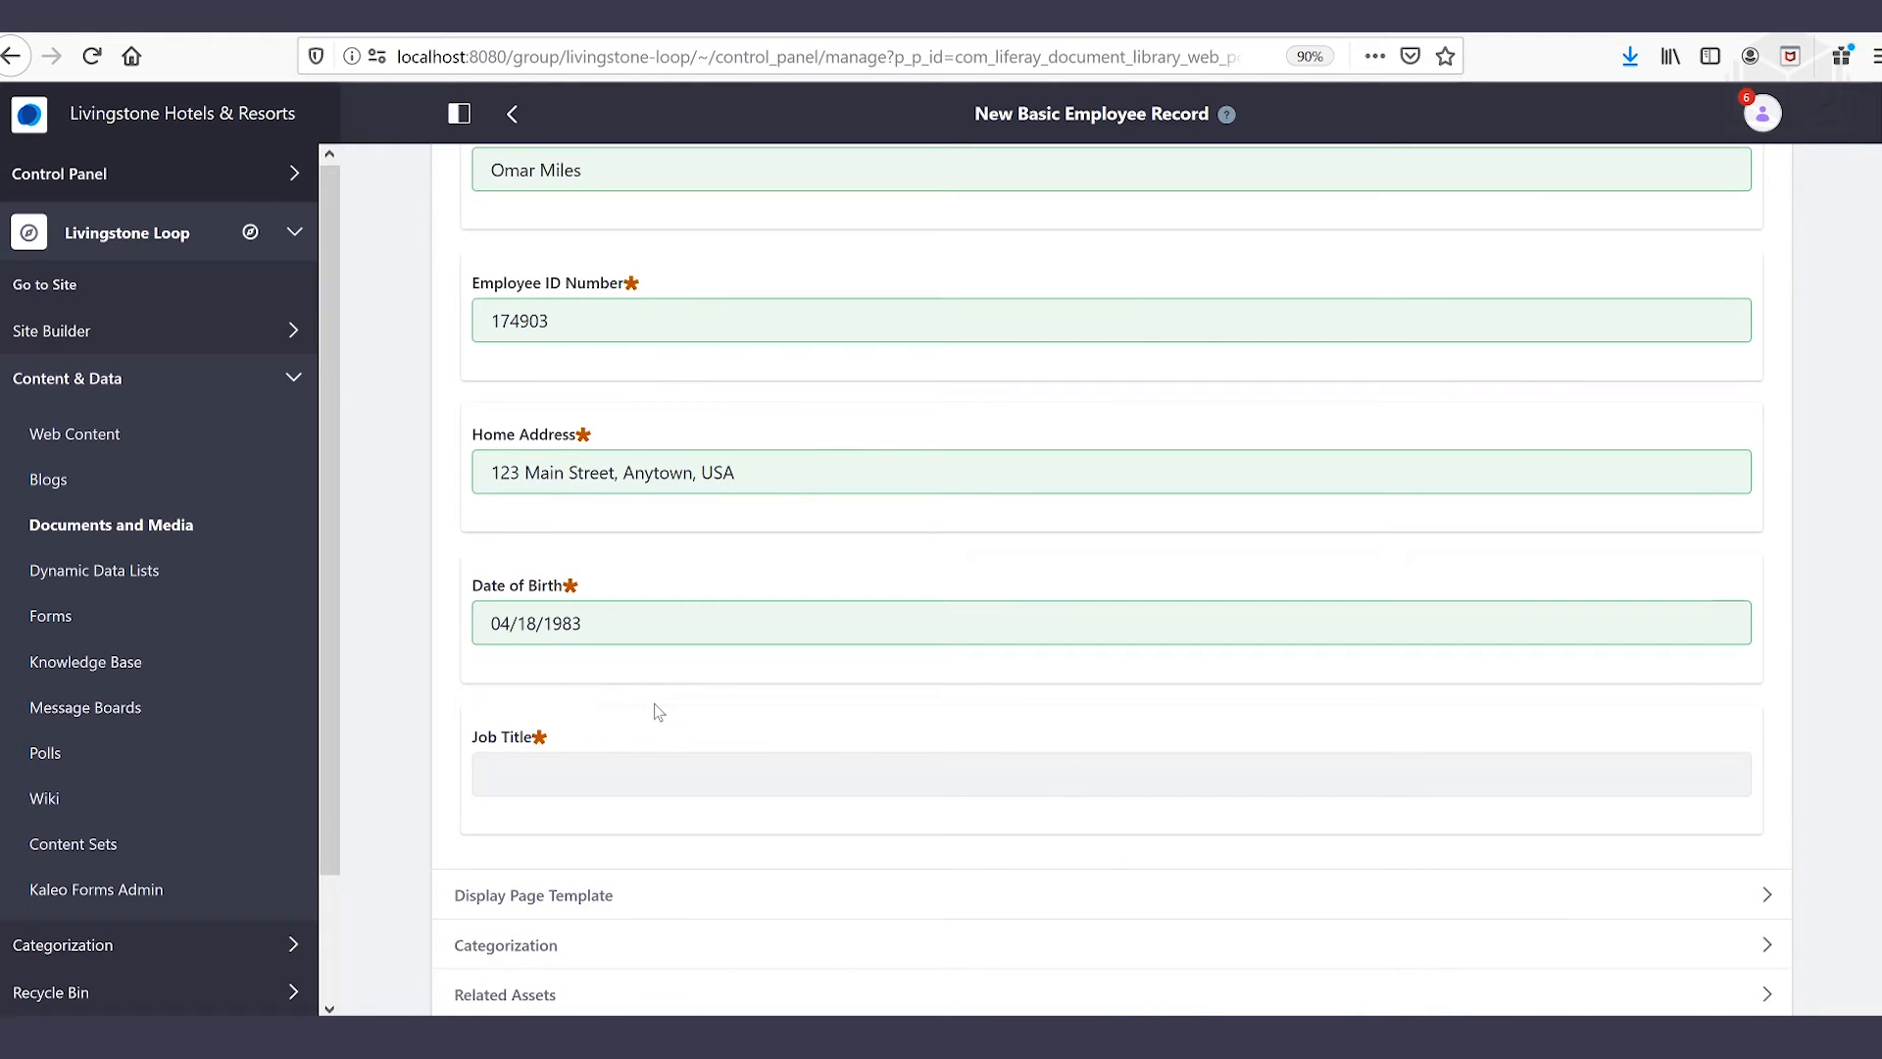
scroll(651, 663, "down", 2)
left_click(651, 653)
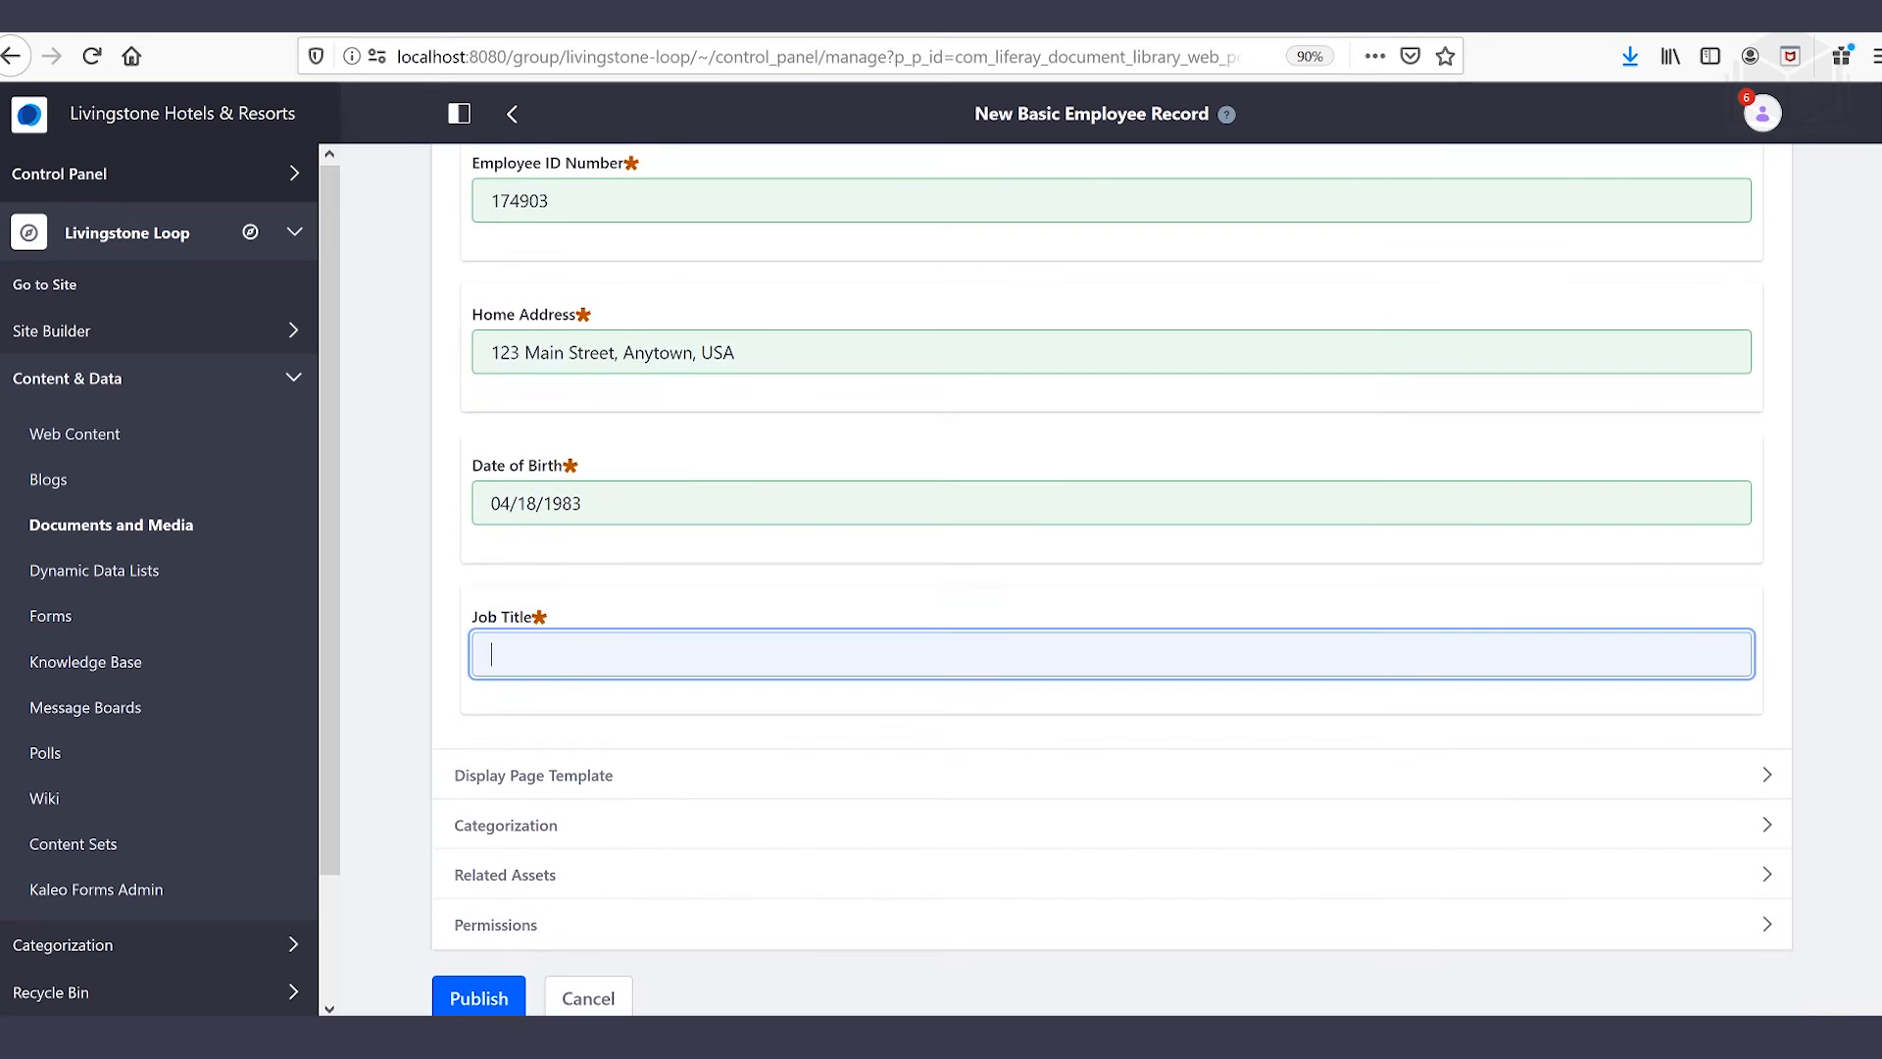
type("Editor, Livingstone Life")
- Review the completed fields of the employee record and publish it
scroll(478, 706, "up", 5)
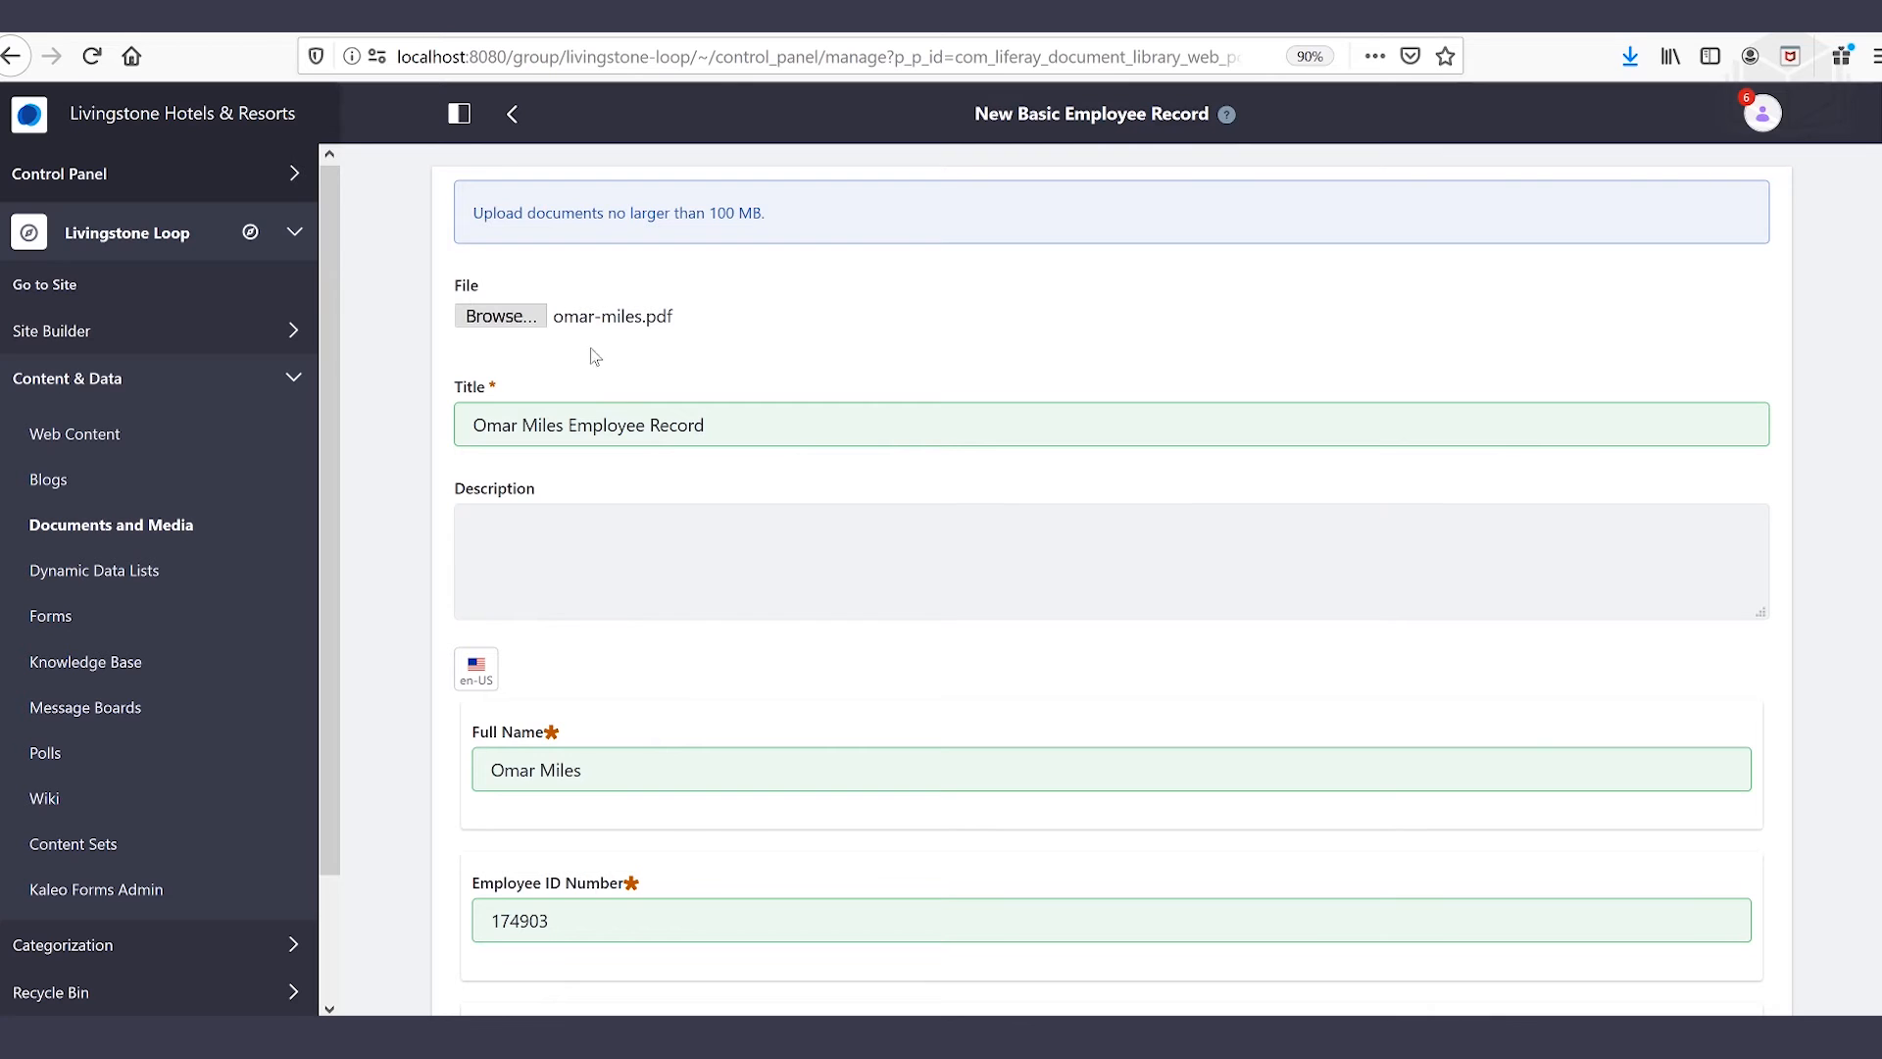
scroll(420, 751, "down", 3)
scroll(420, 751, "down", 4)
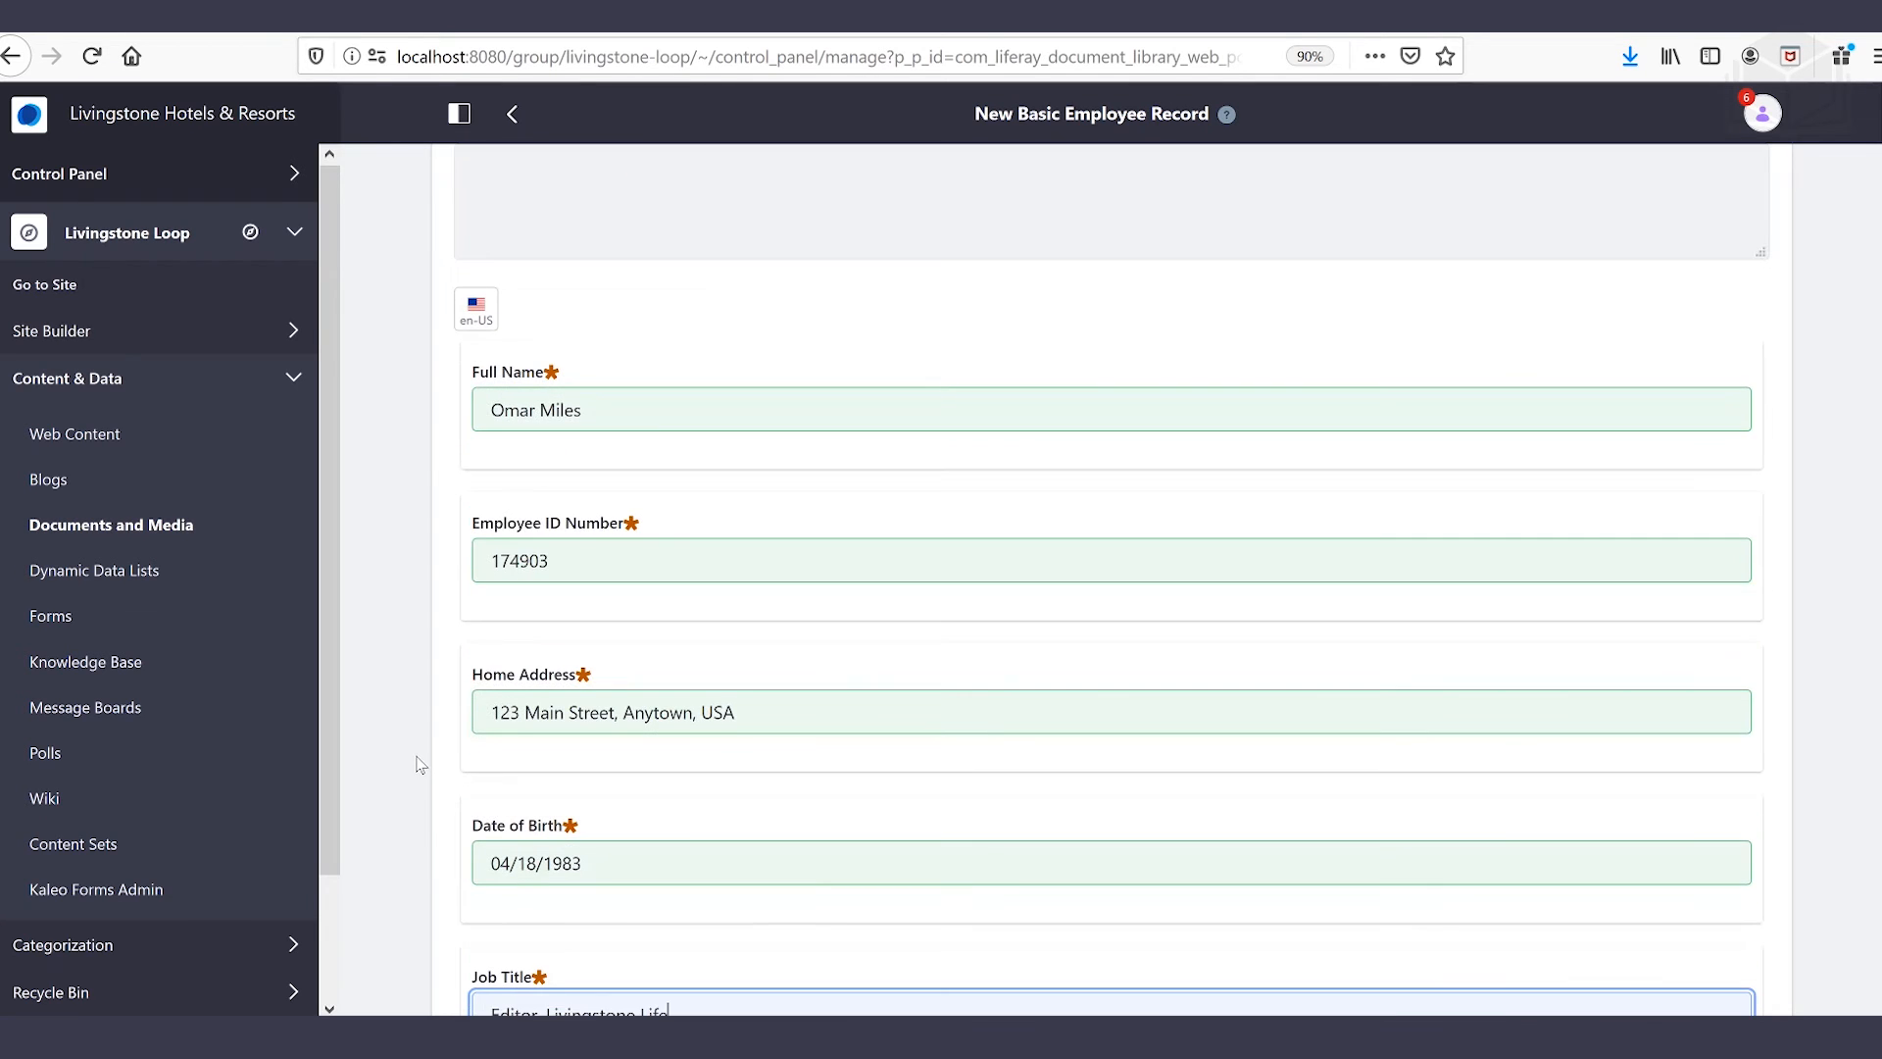
scroll(413, 761, "down", 2)
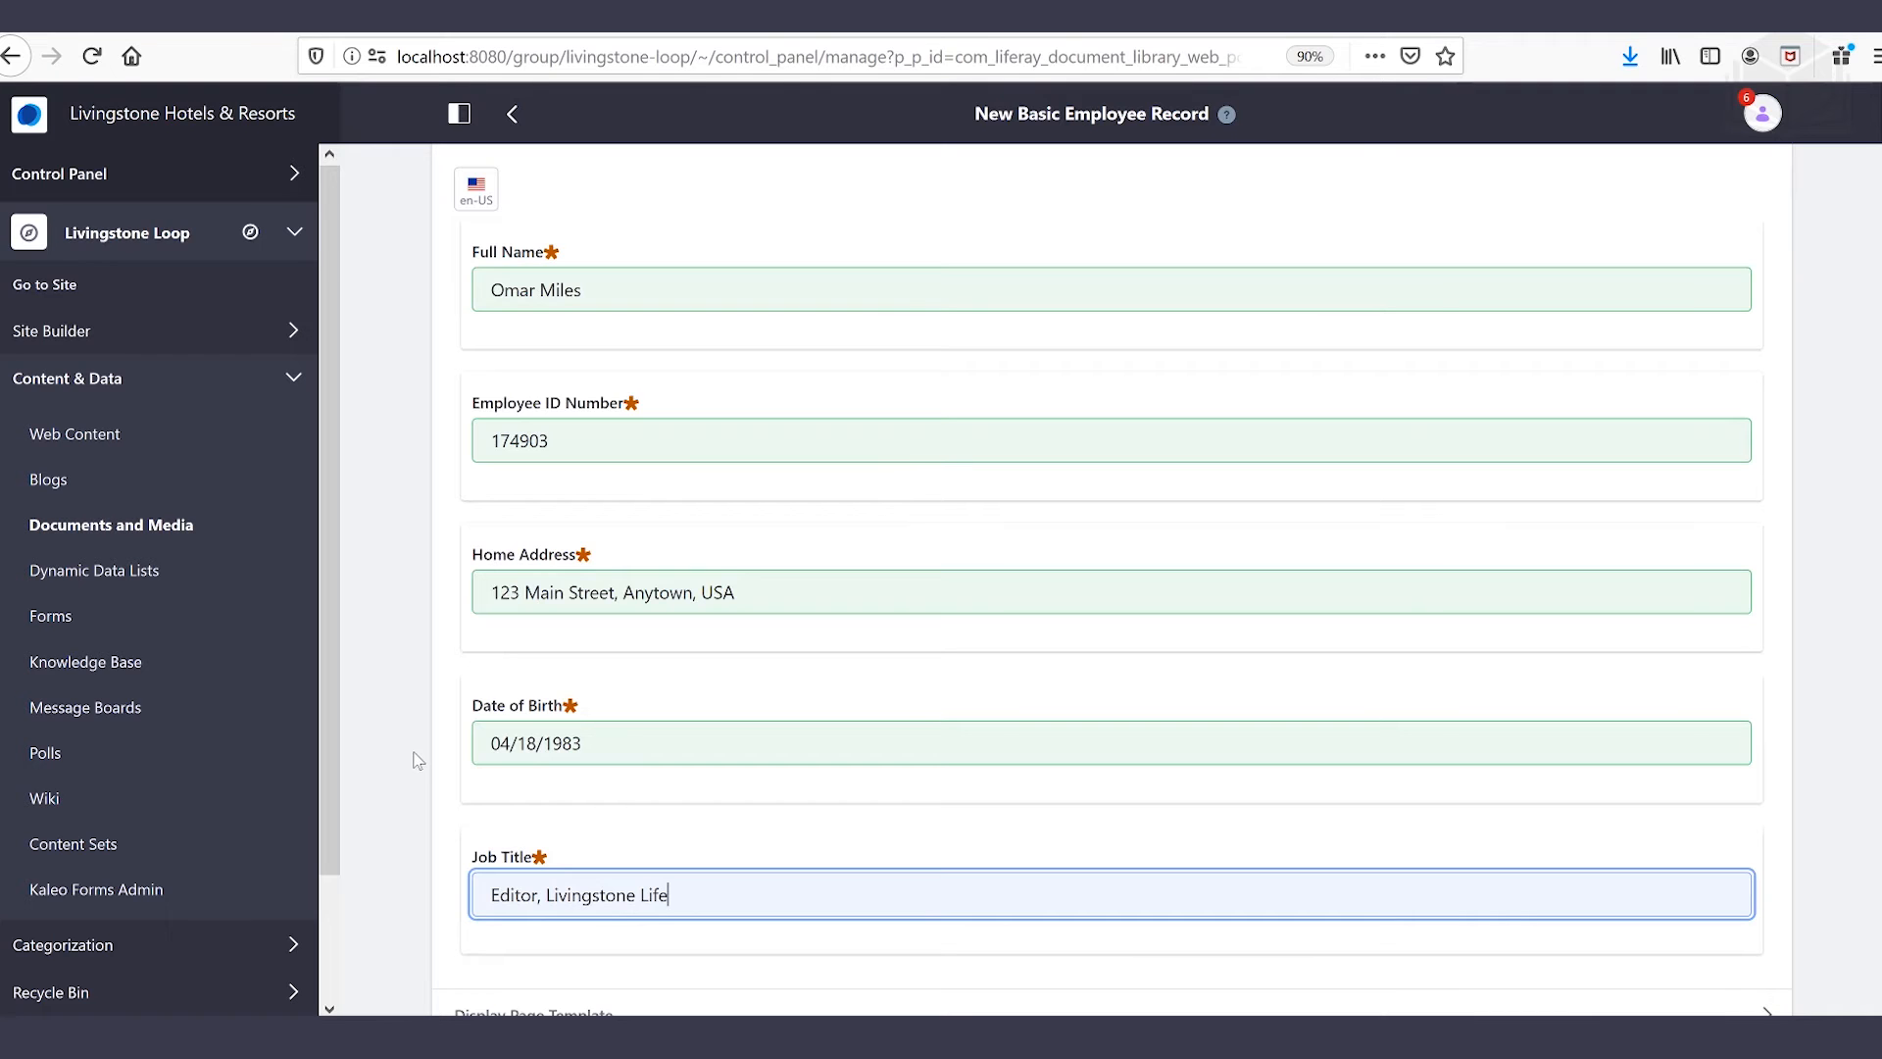
scroll(422, 745, "down", 6)
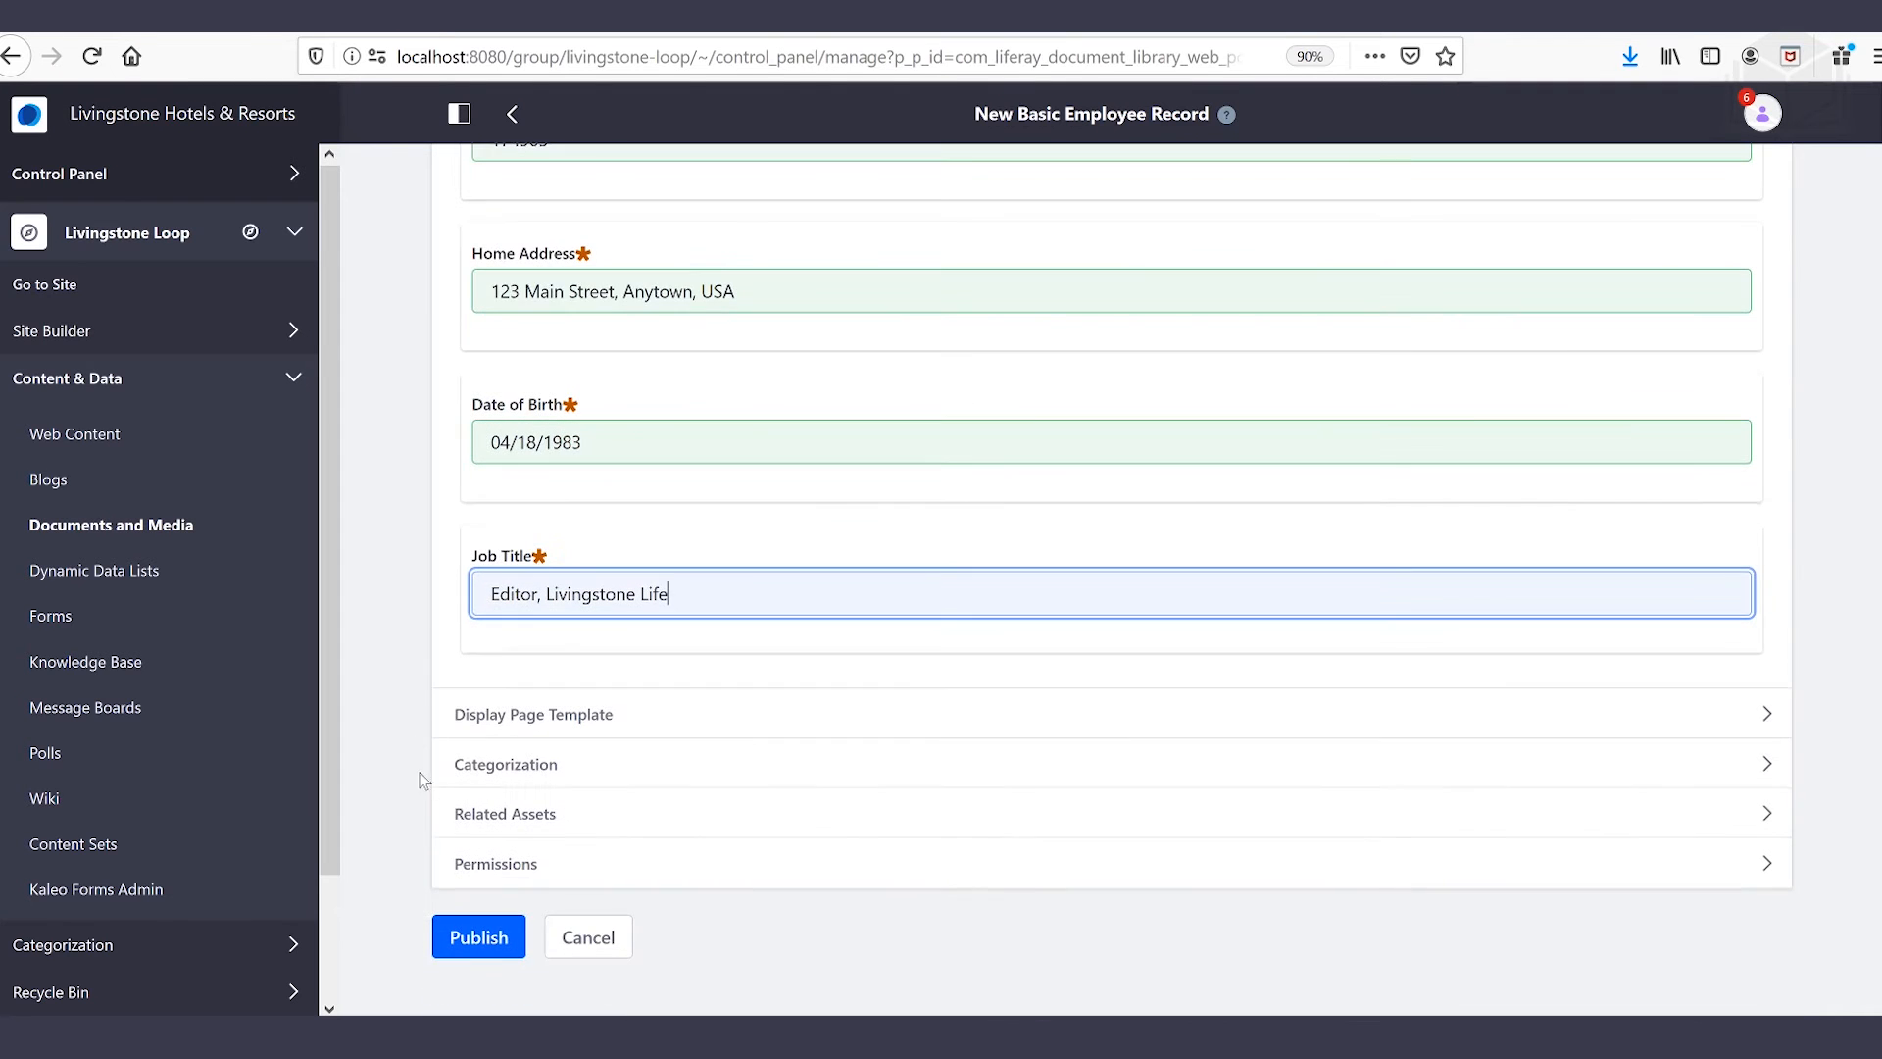
left_click(457, 961)
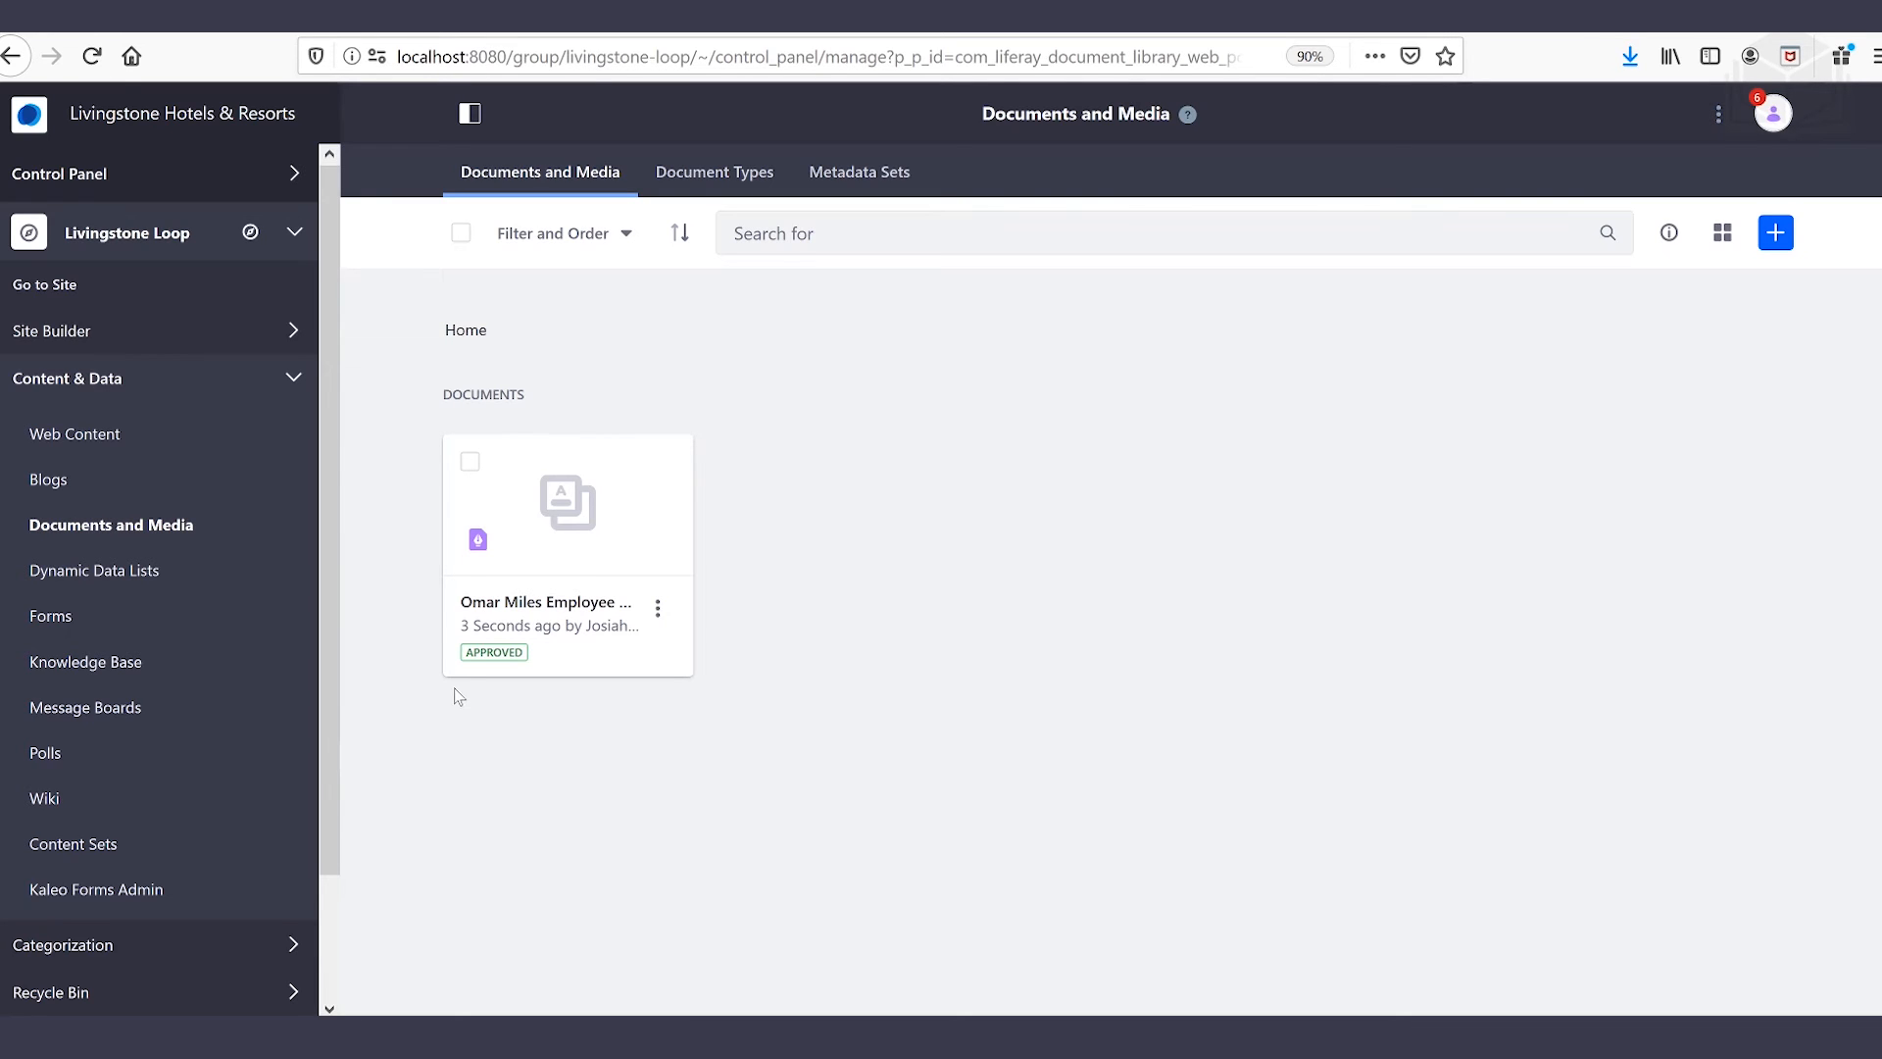
- Switch to the Global site and open its Documents and Media
left_click(250, 233)
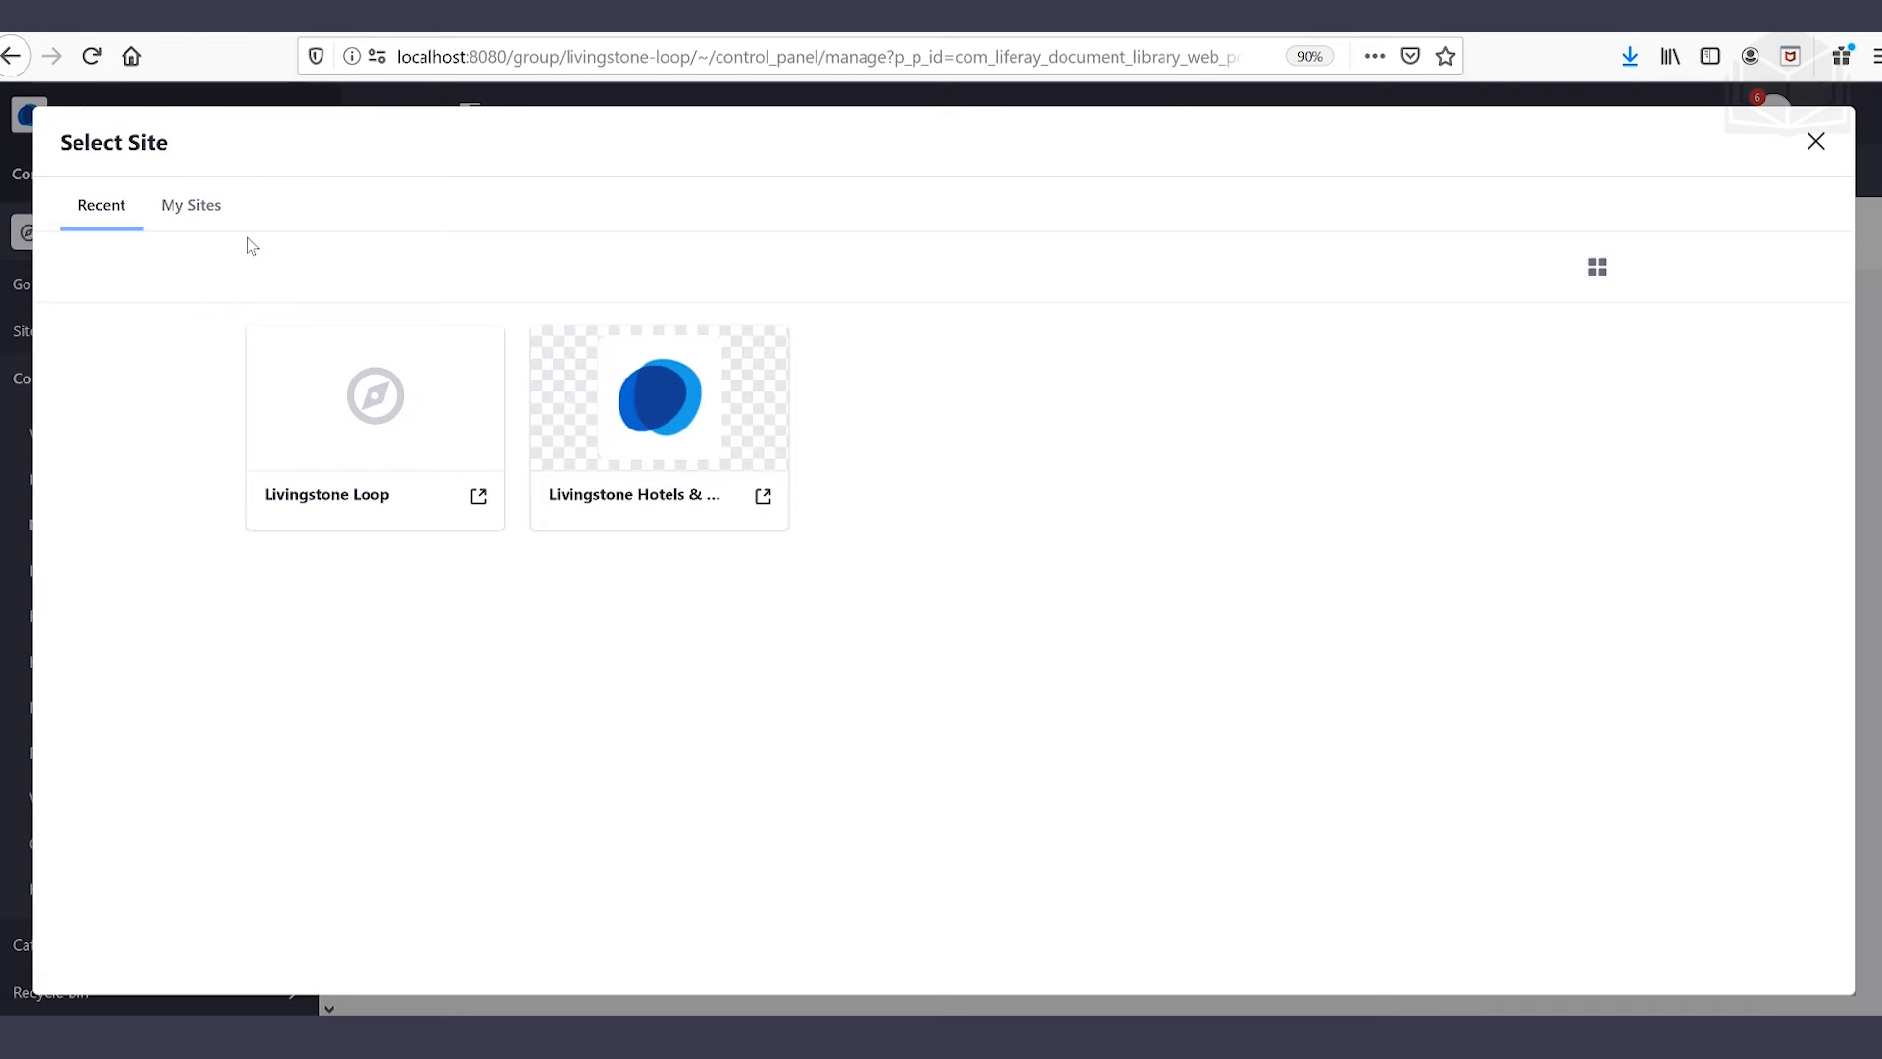
left_click(183, 211)
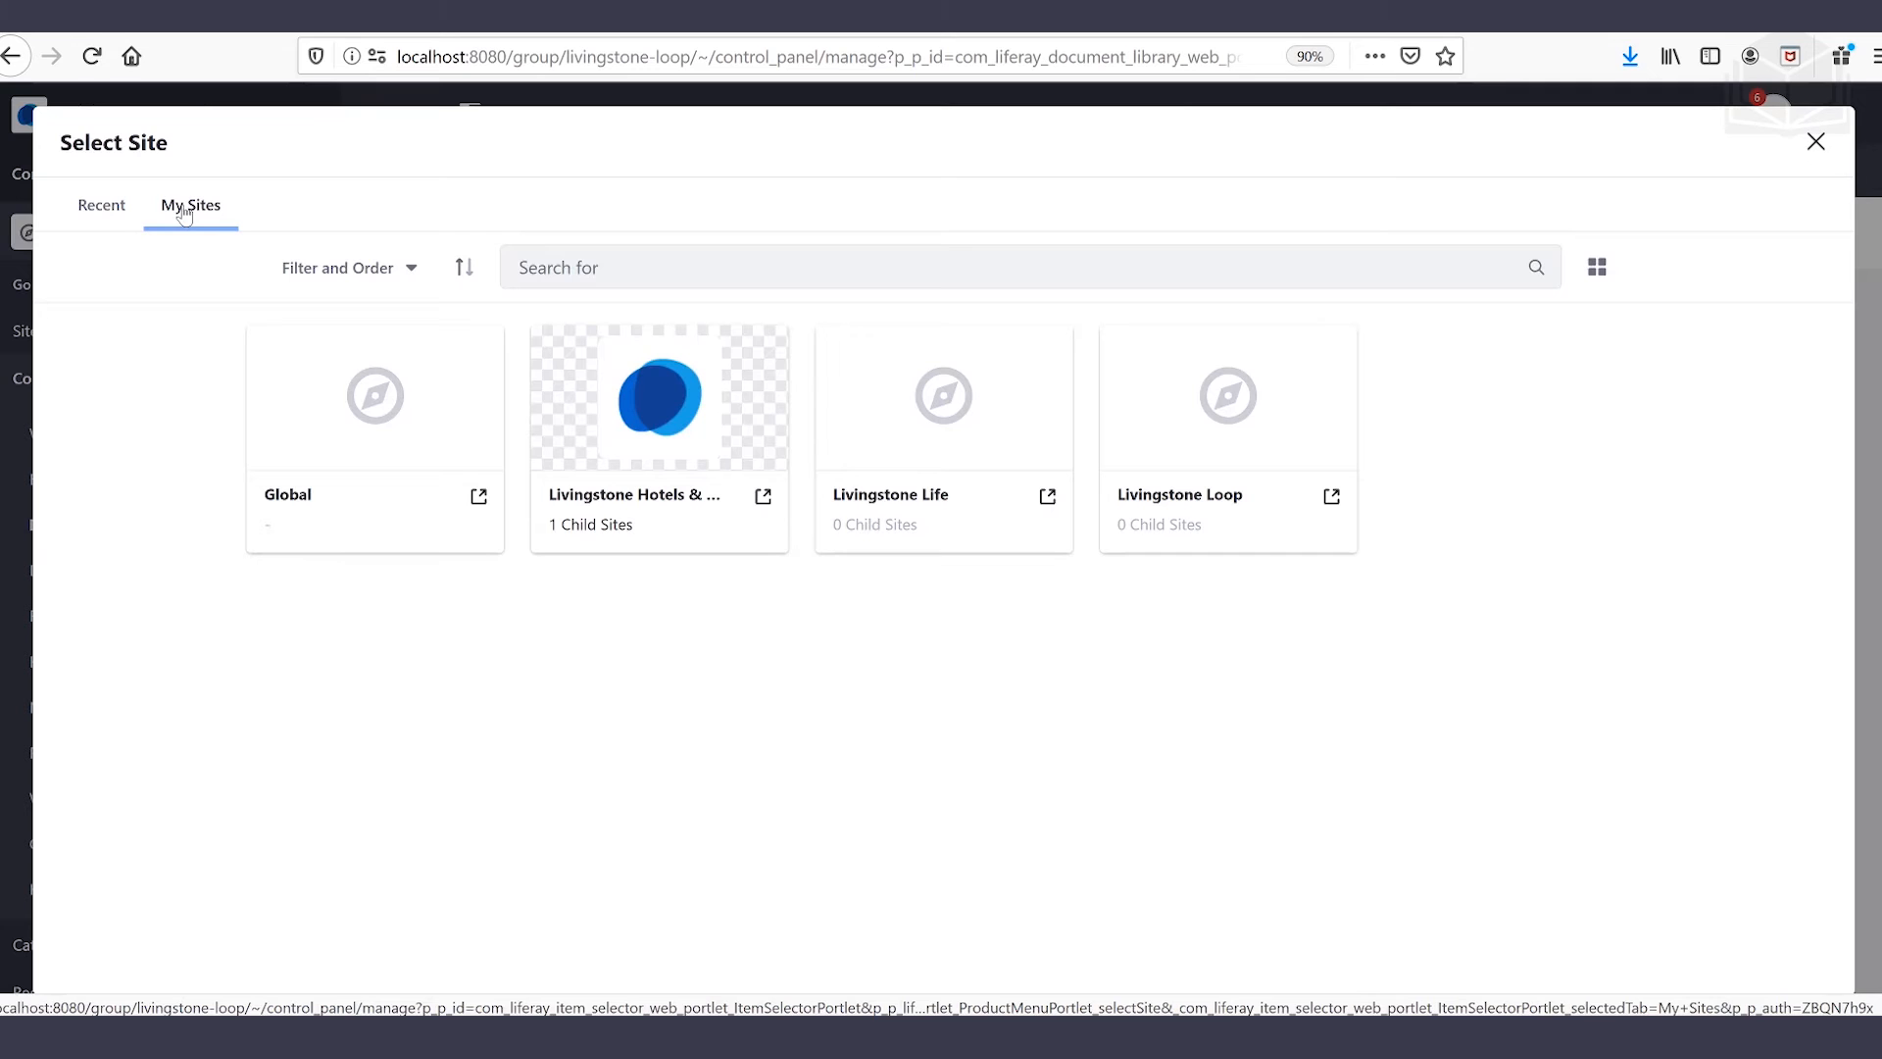
left_click(288, 495)
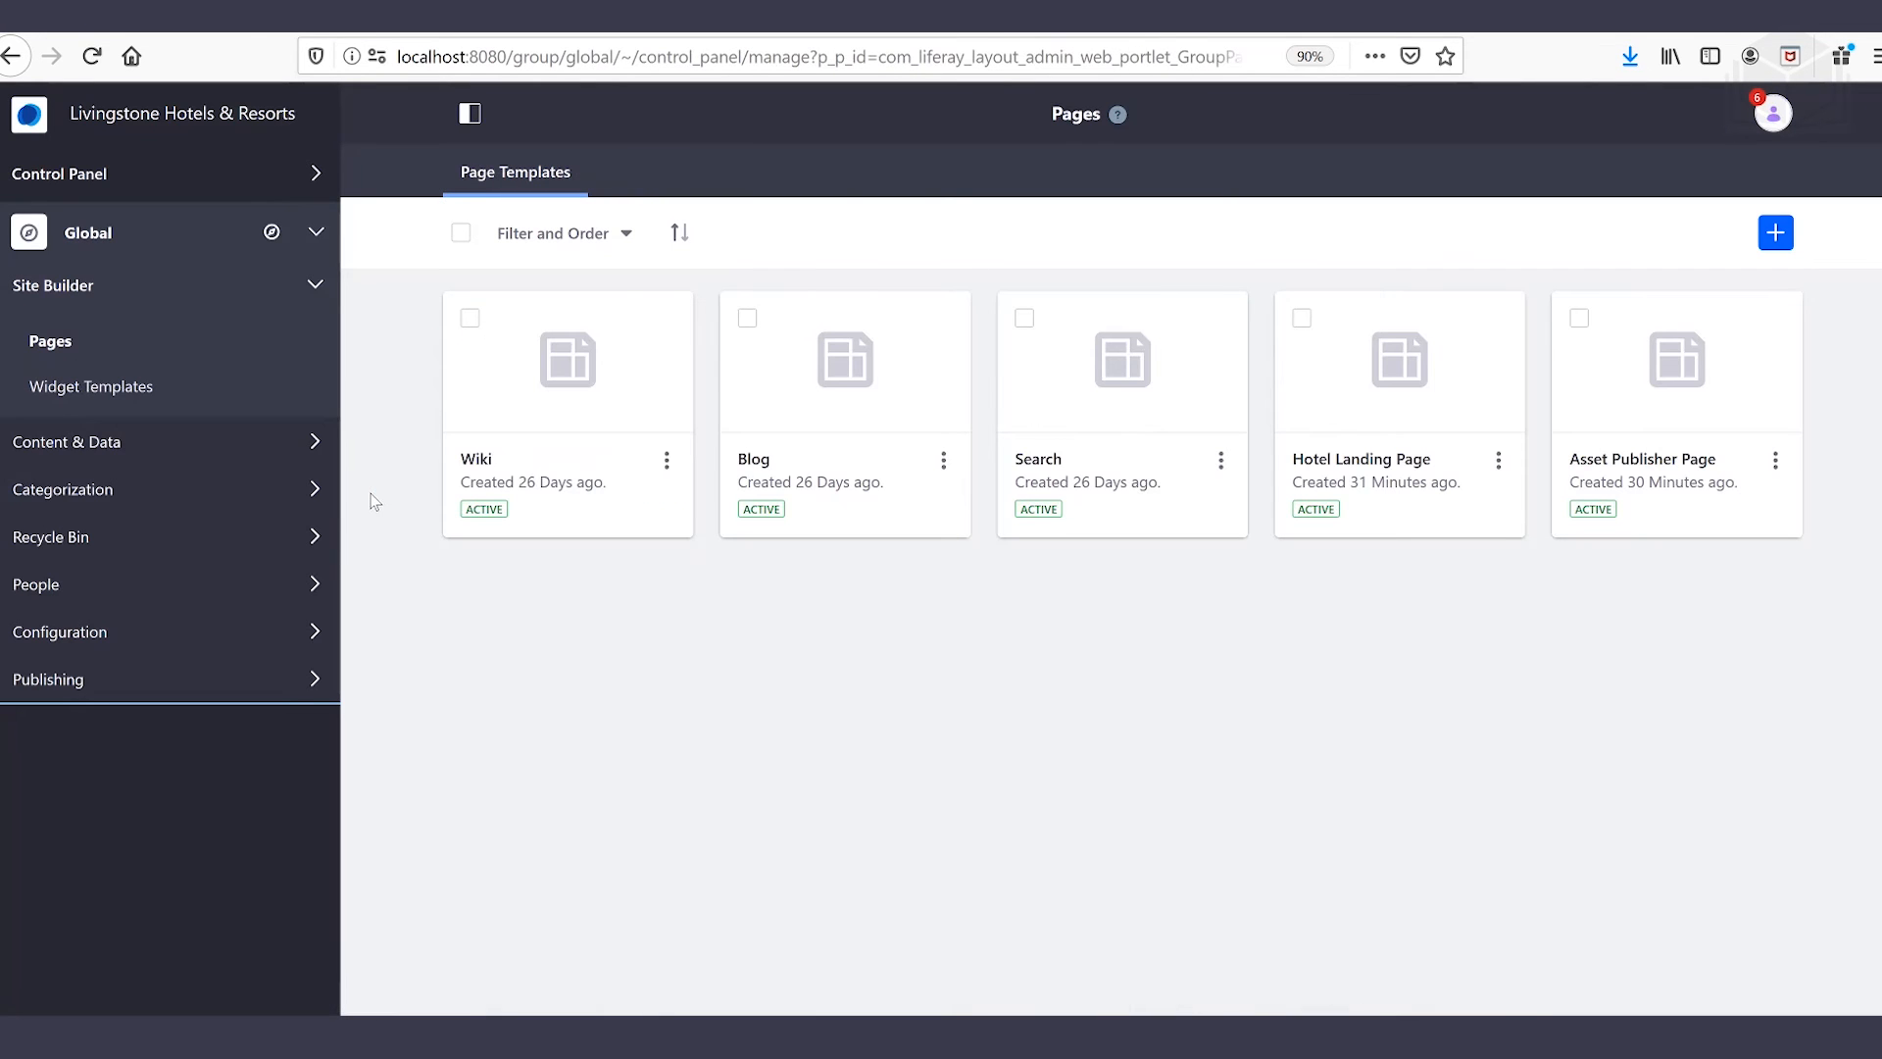
left_click(216, 450)
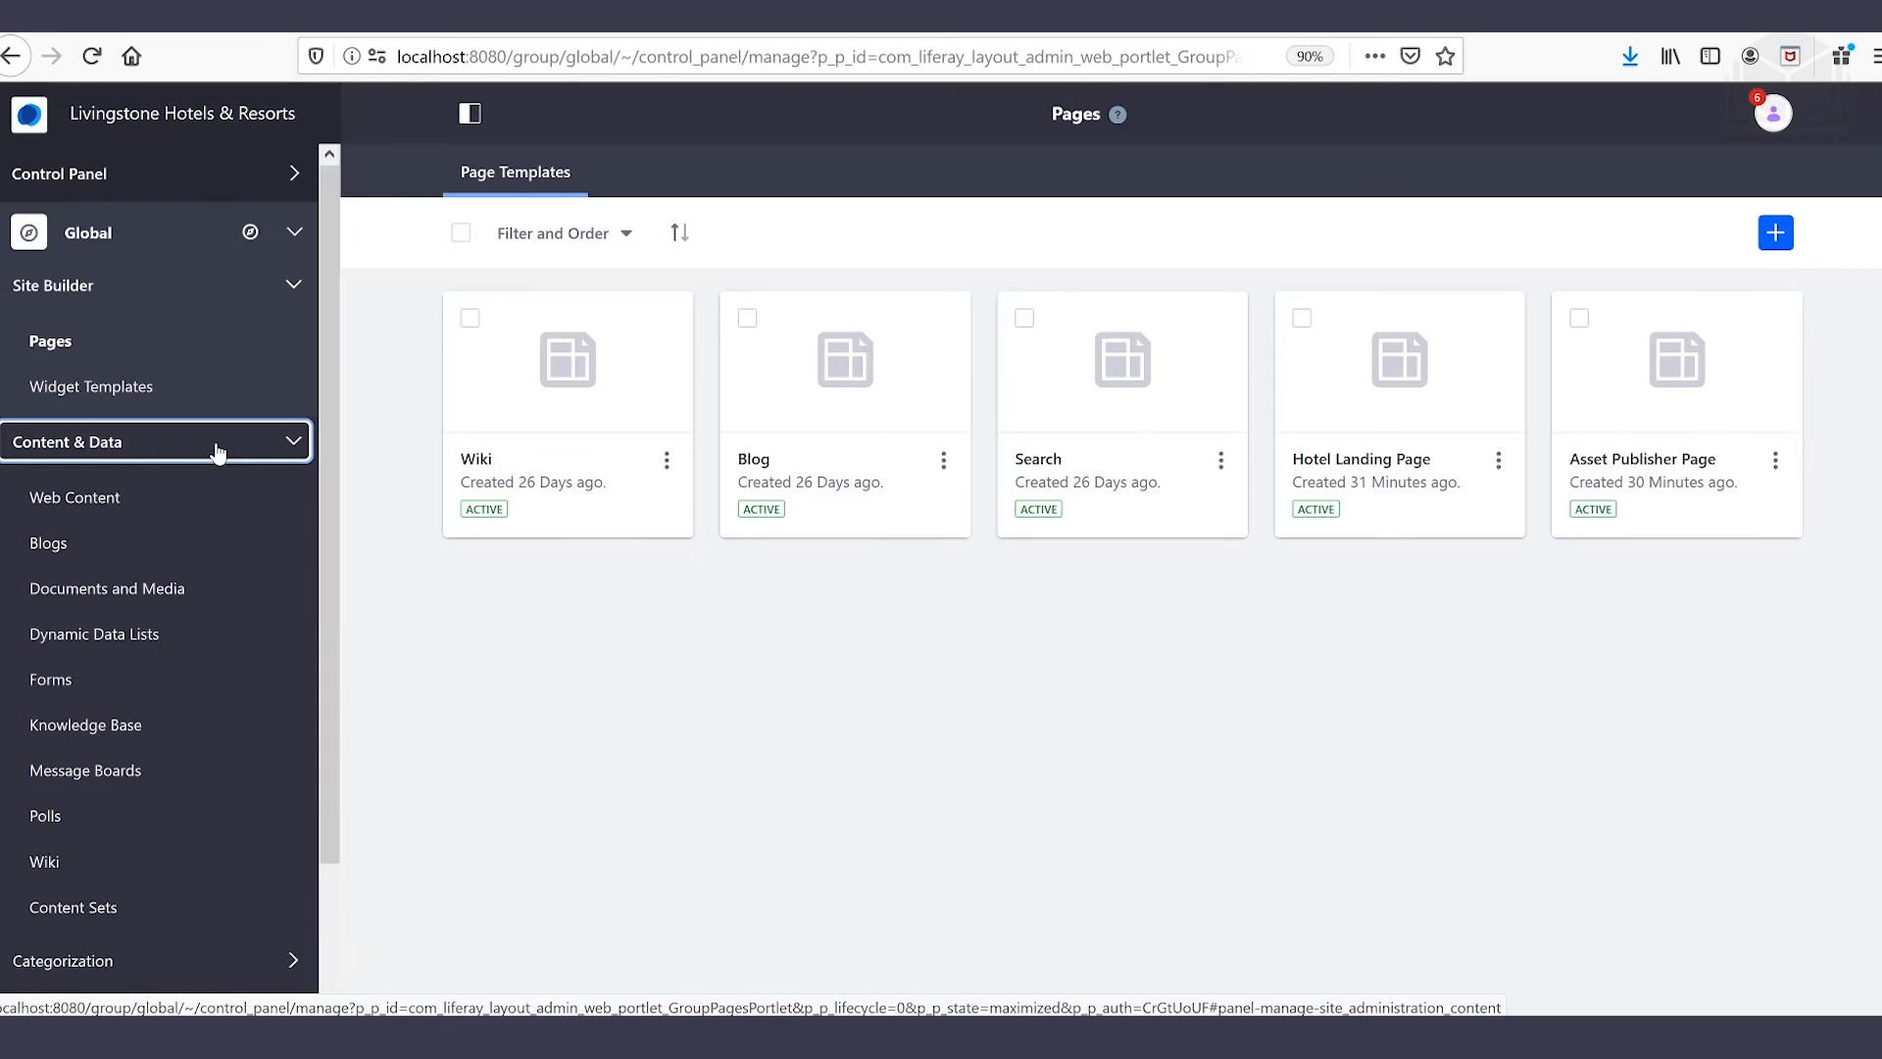
left_click(214, 593)
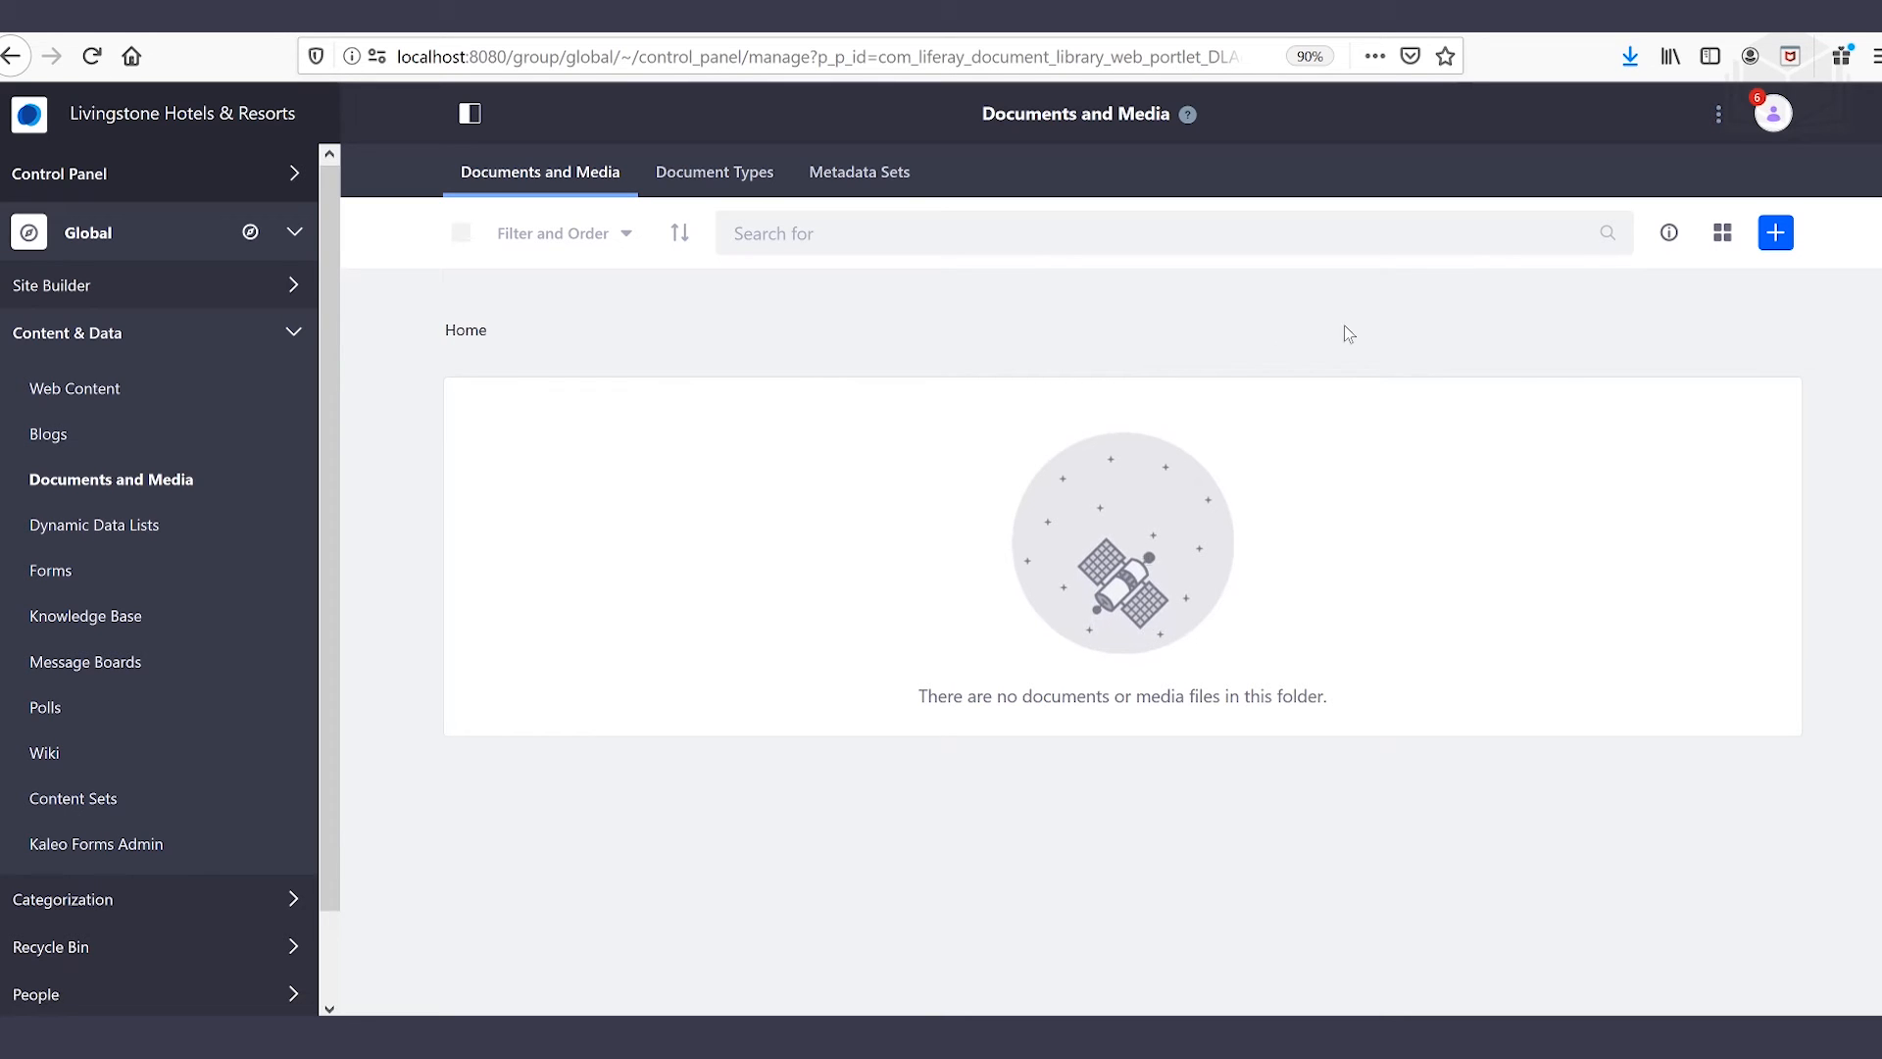
- Import image-type.lar from the 02-digital-asset-management-exercises-7.2.0.1 folder into the Global site's Documents and Media with the default import options
left_click(1720, 116)
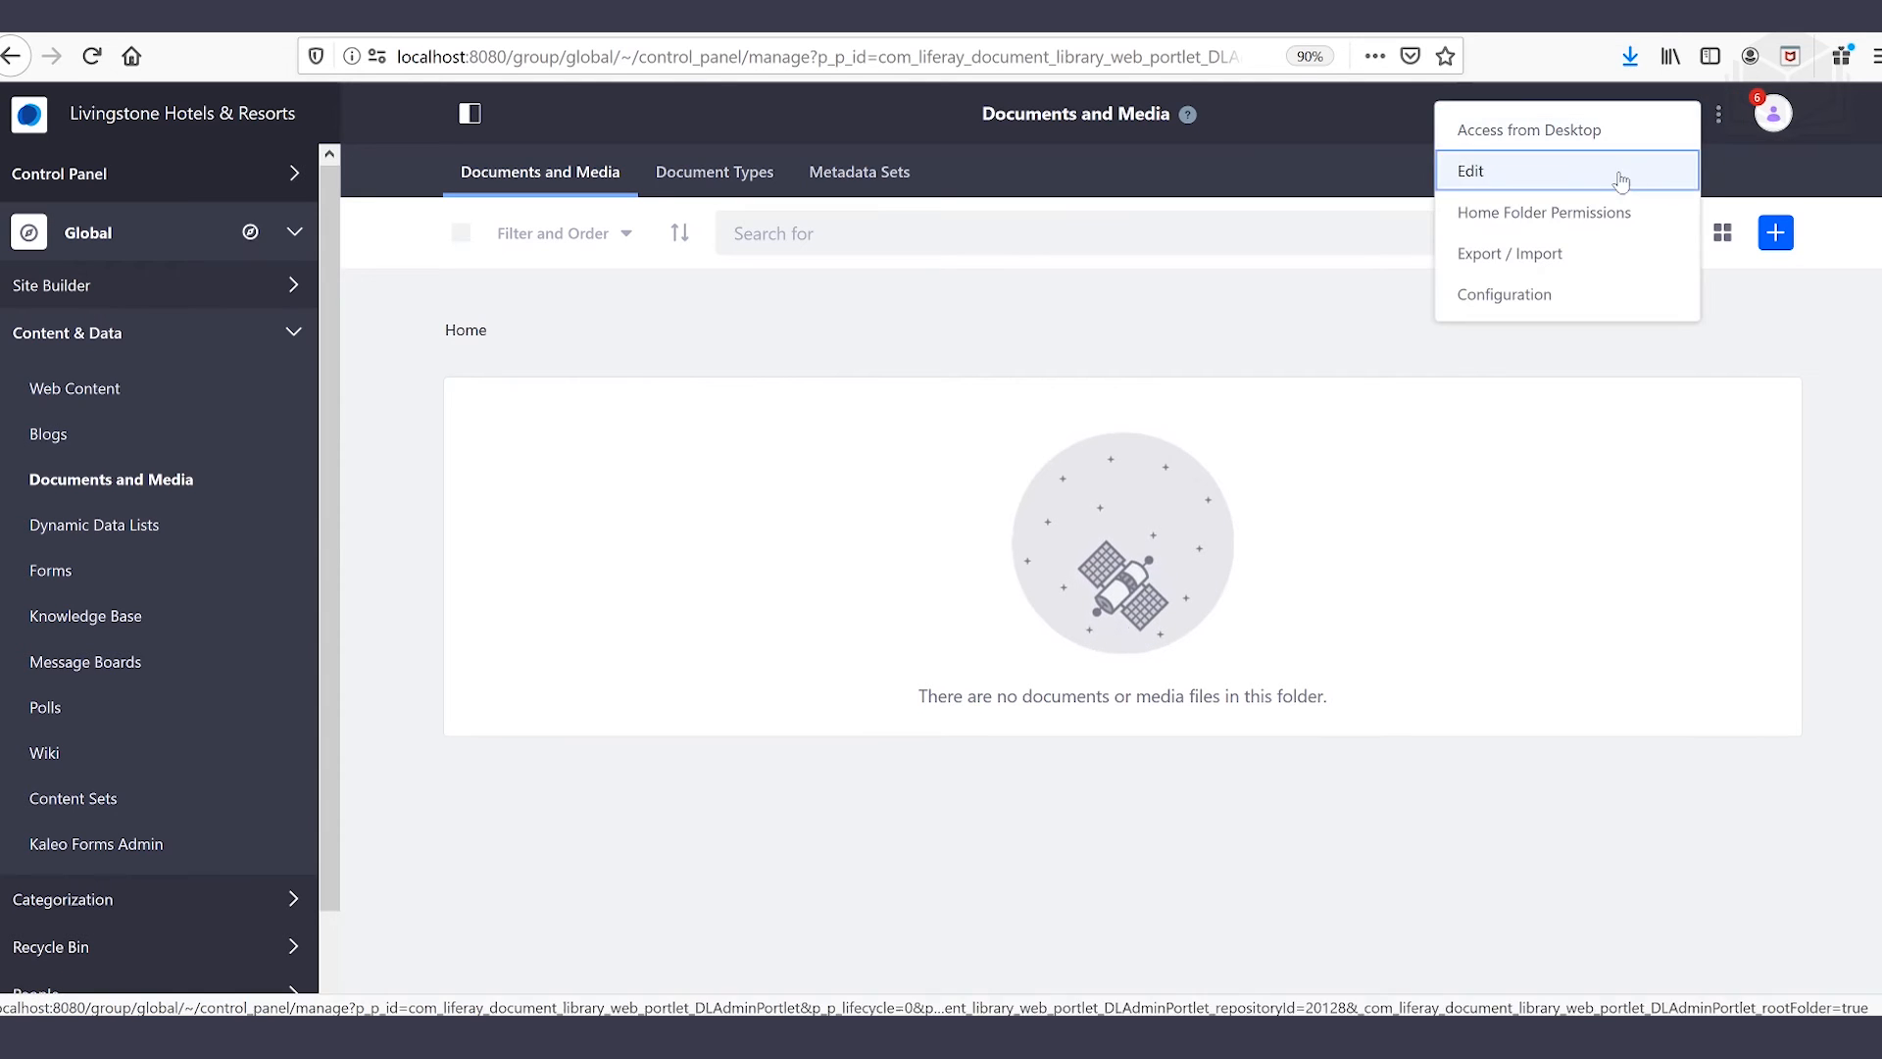
left_click(1568, 253)
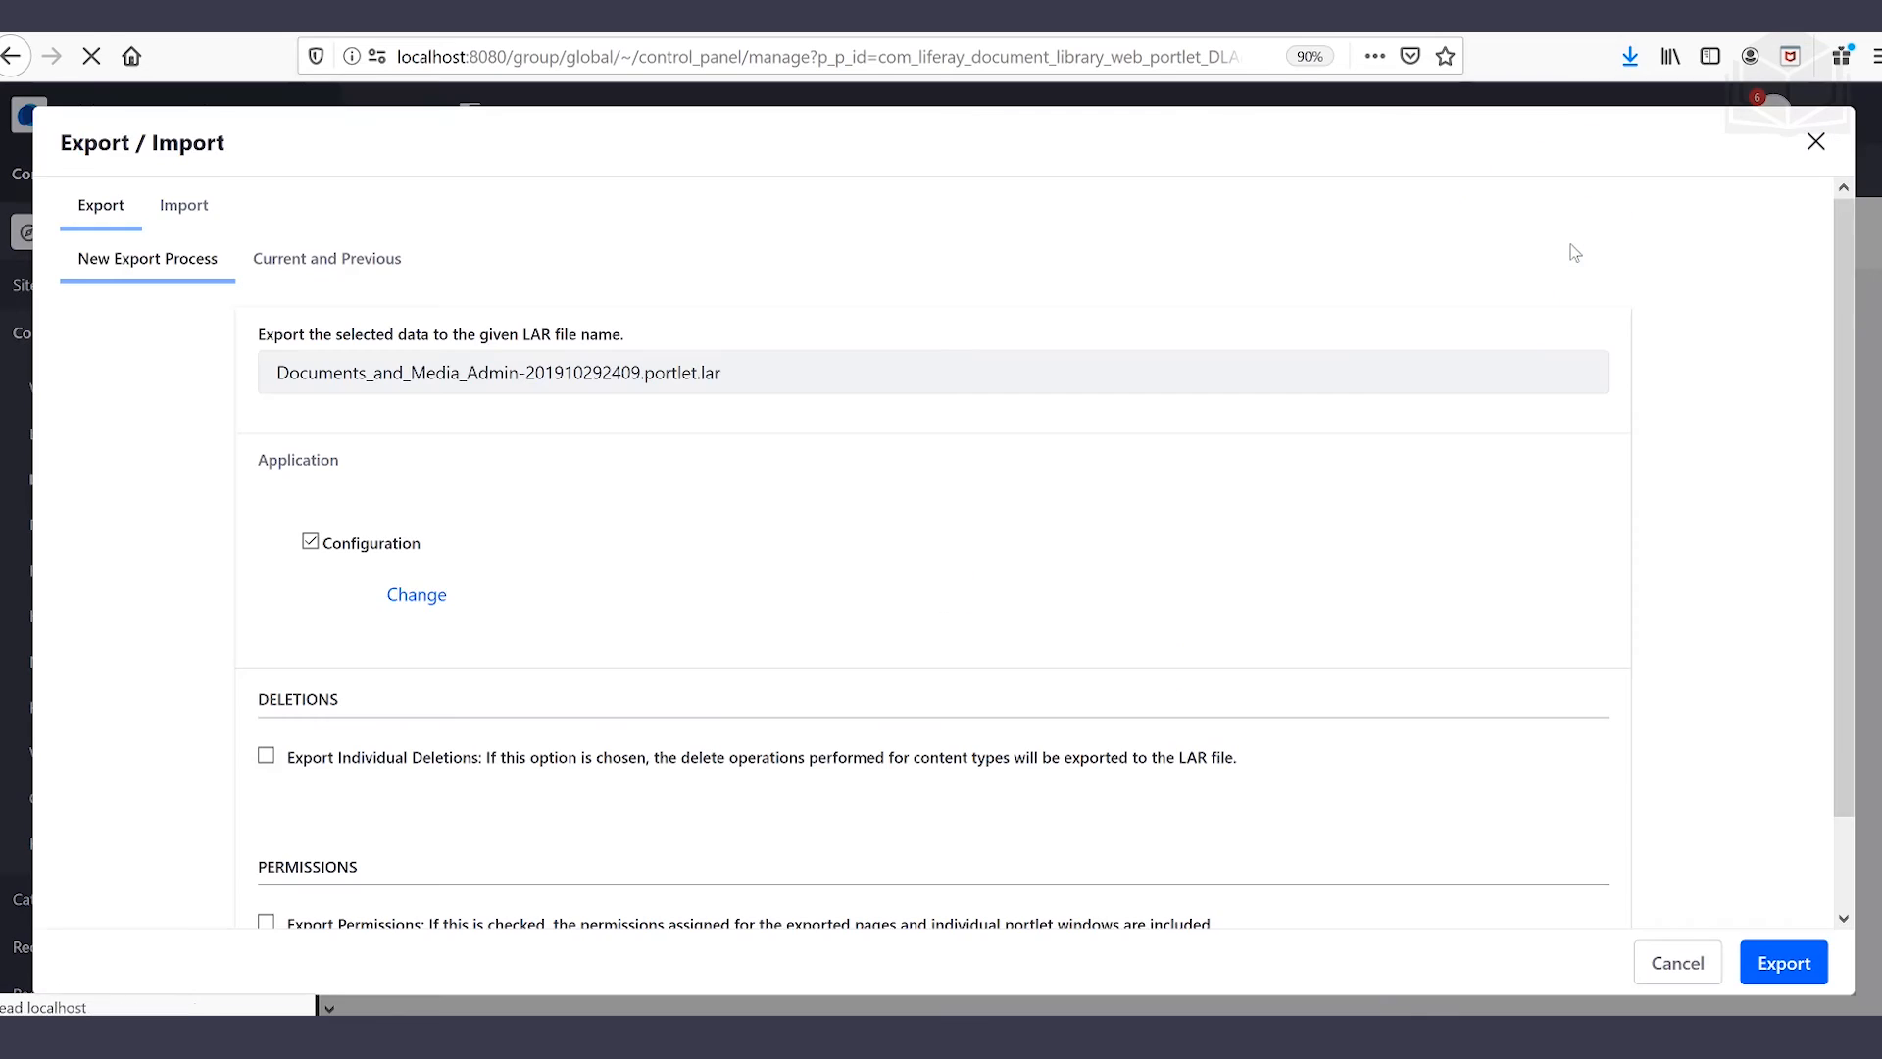
left_click(200, 218)
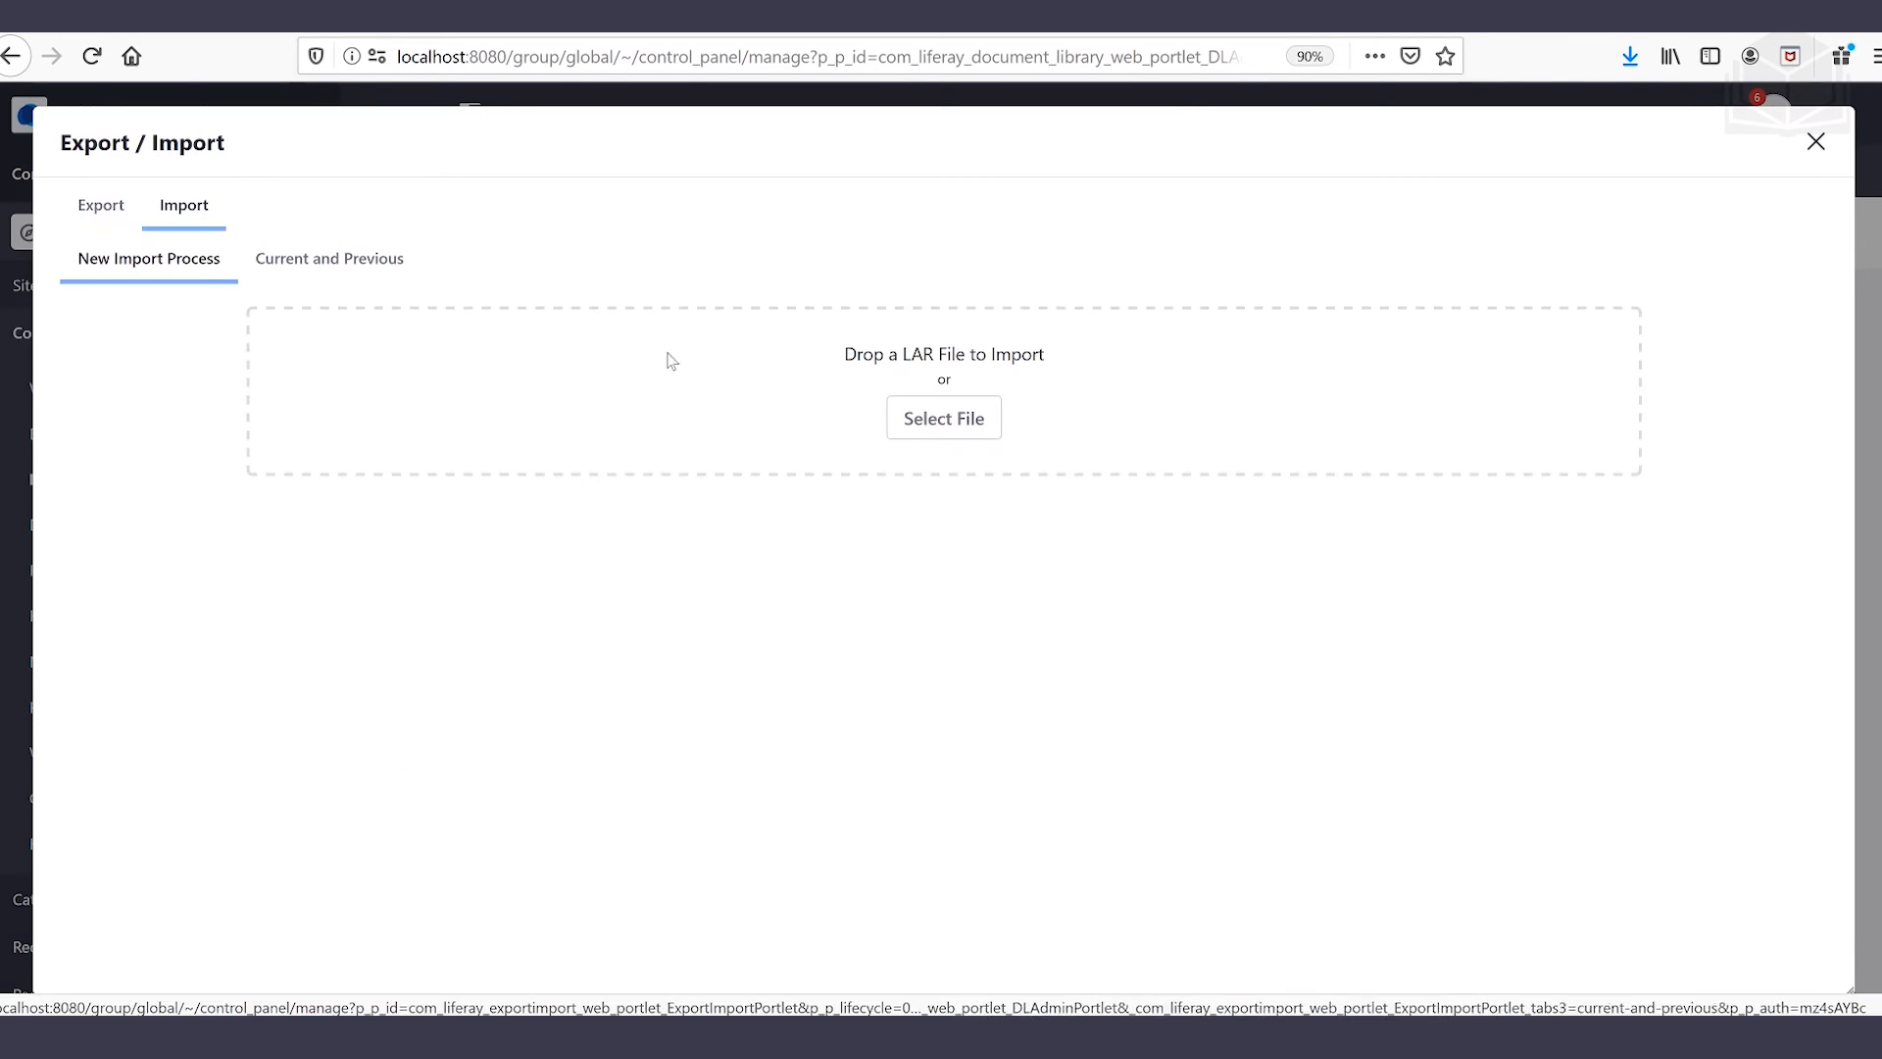
left_click(977, 428)
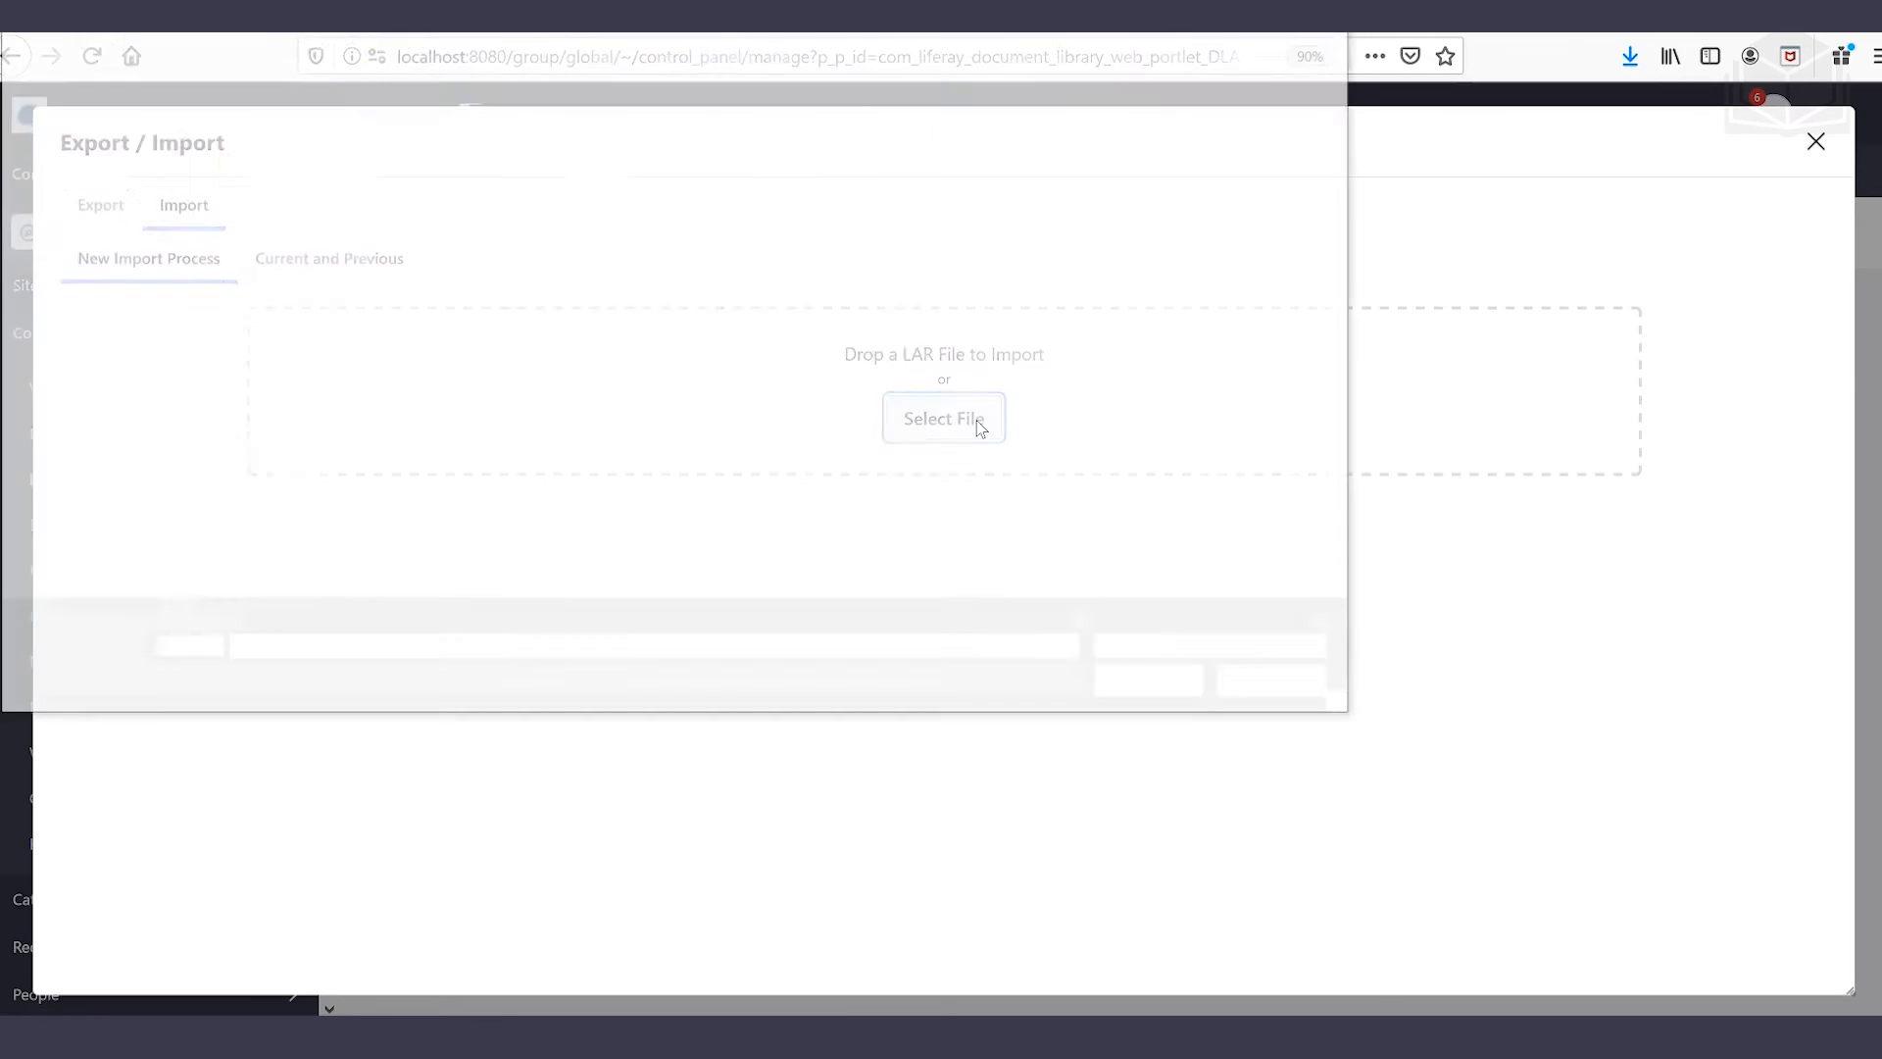
left_click(740, 381)
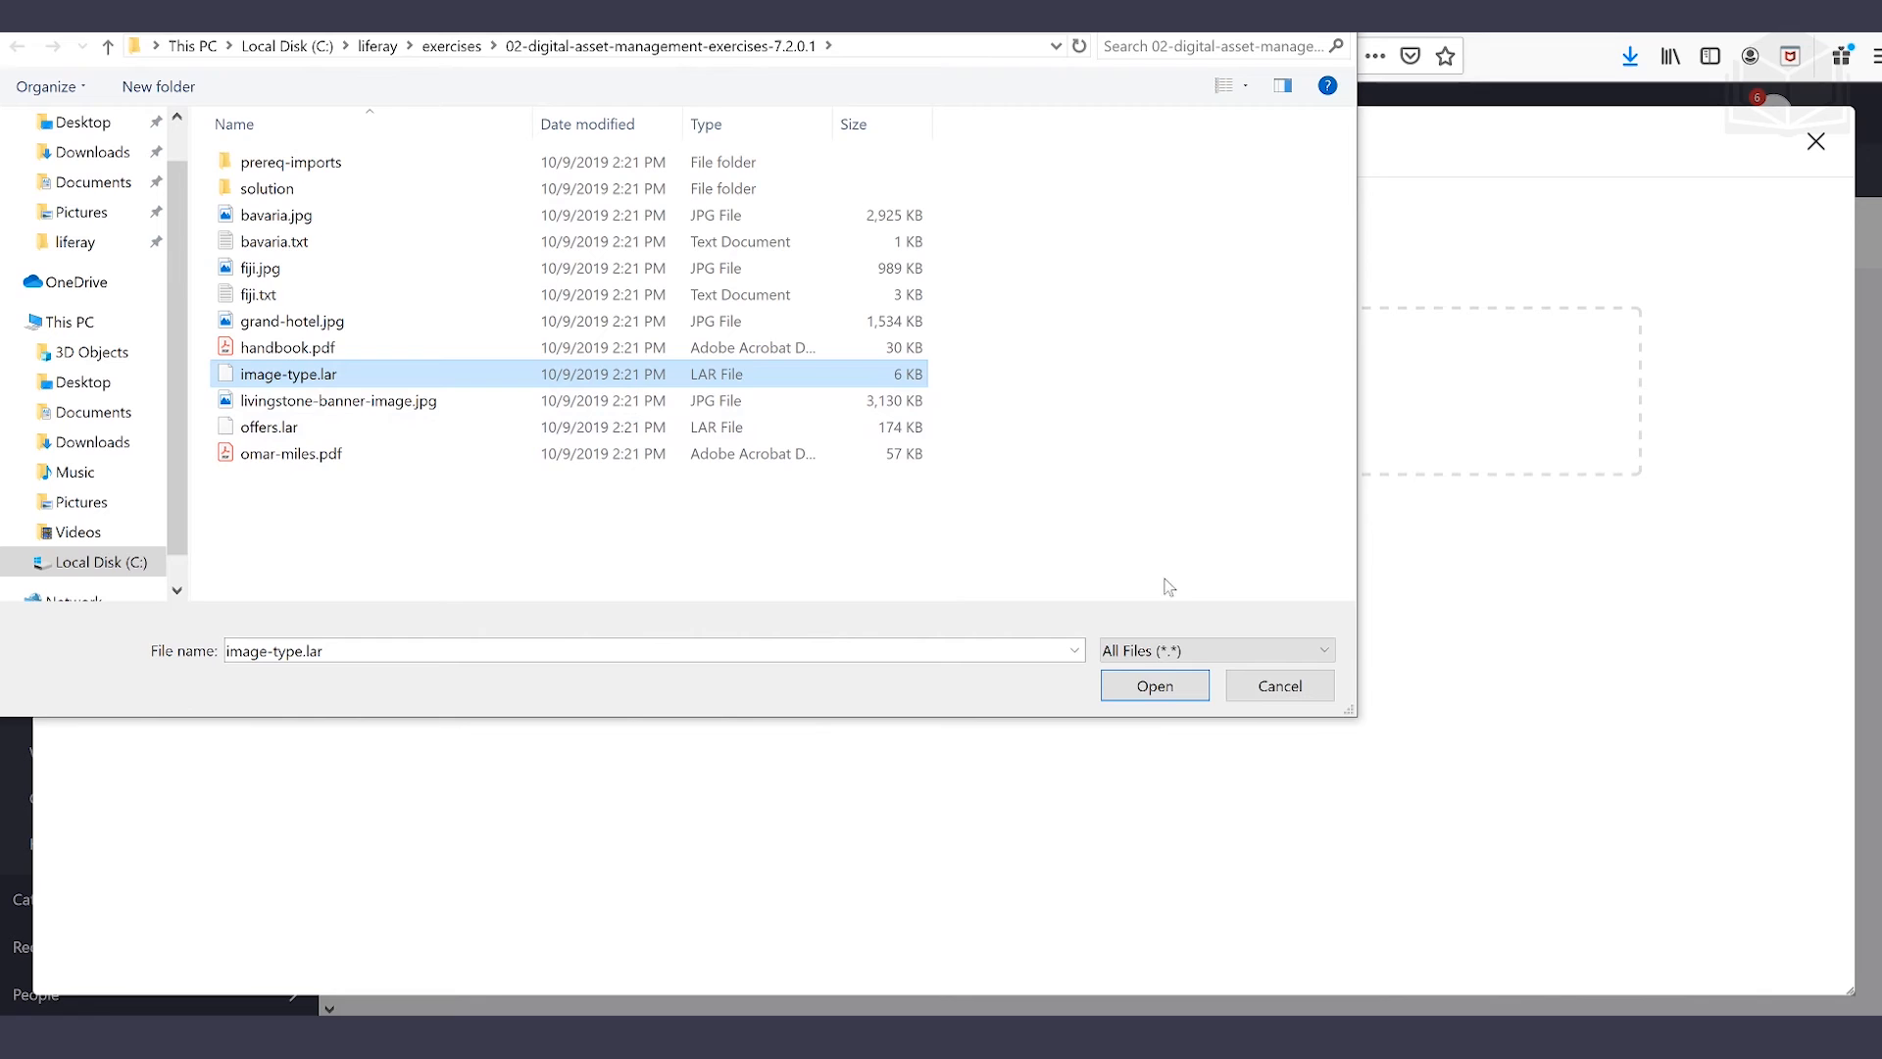
left_click(1147, 686)
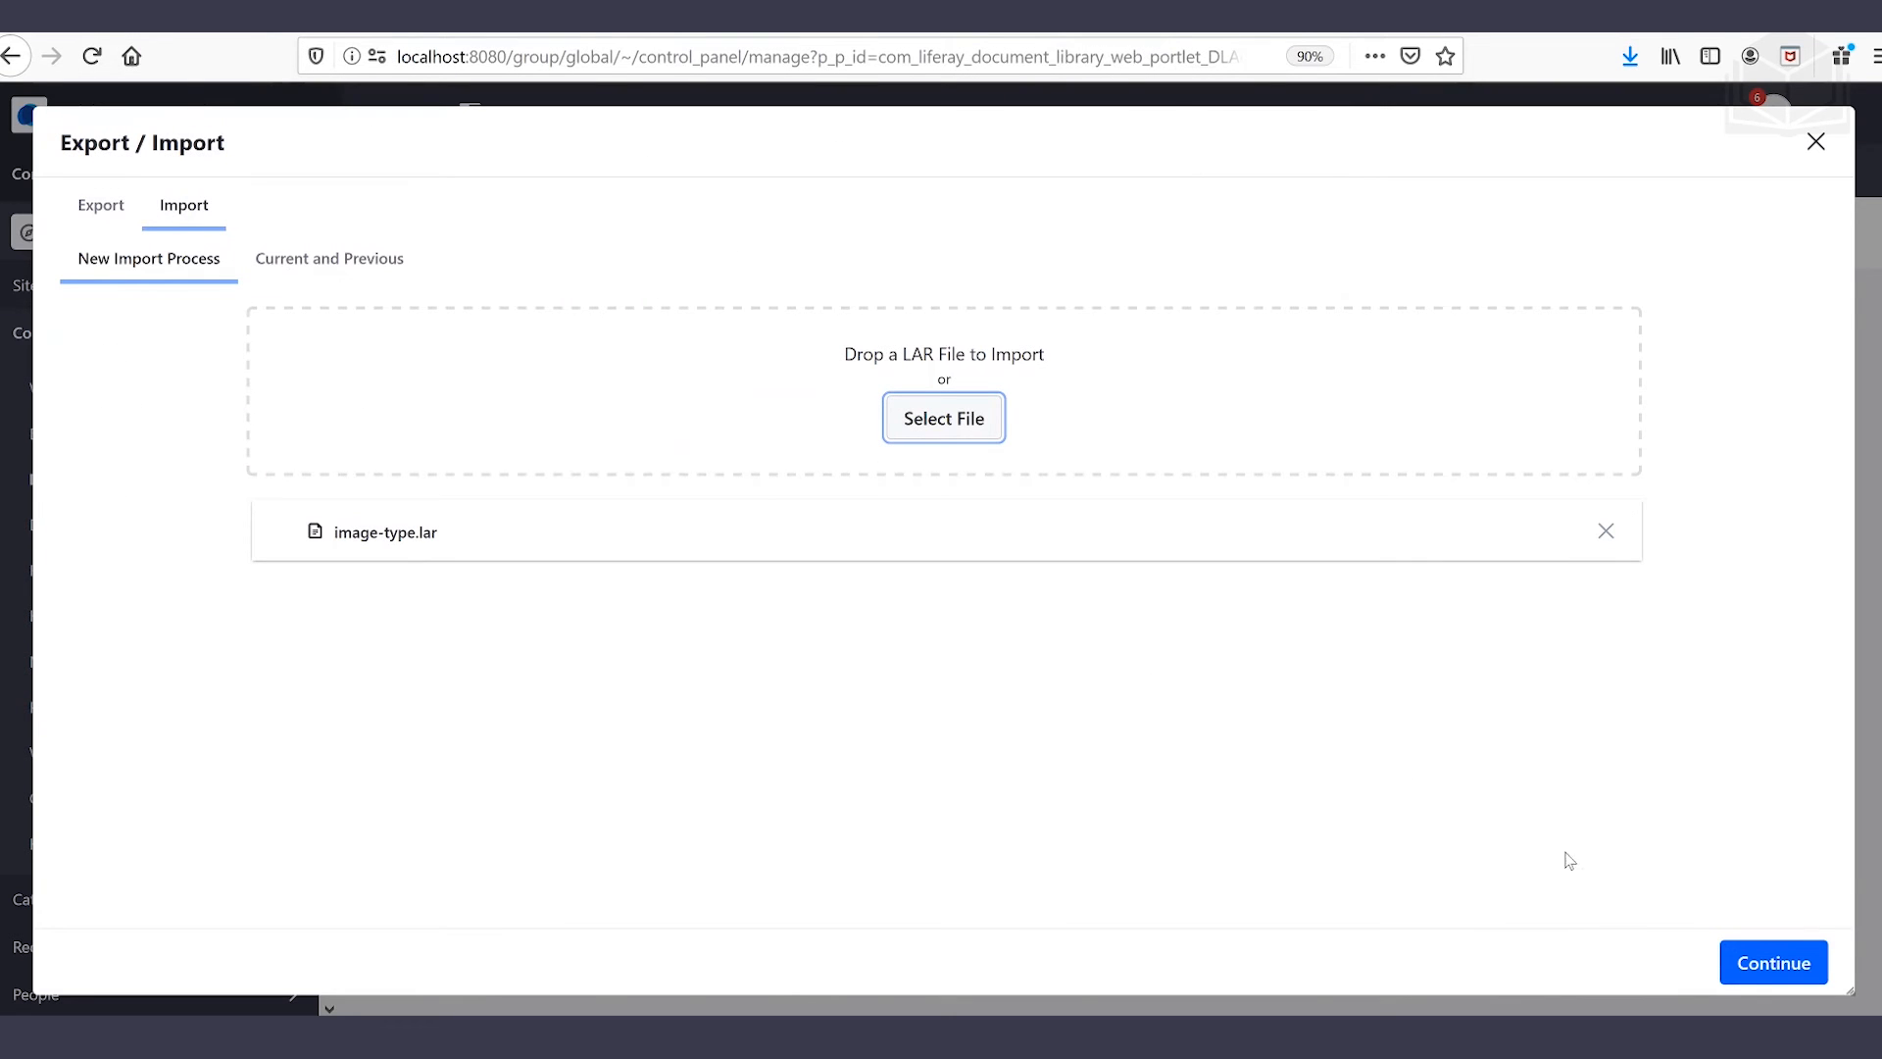
left_click(1750, 963)
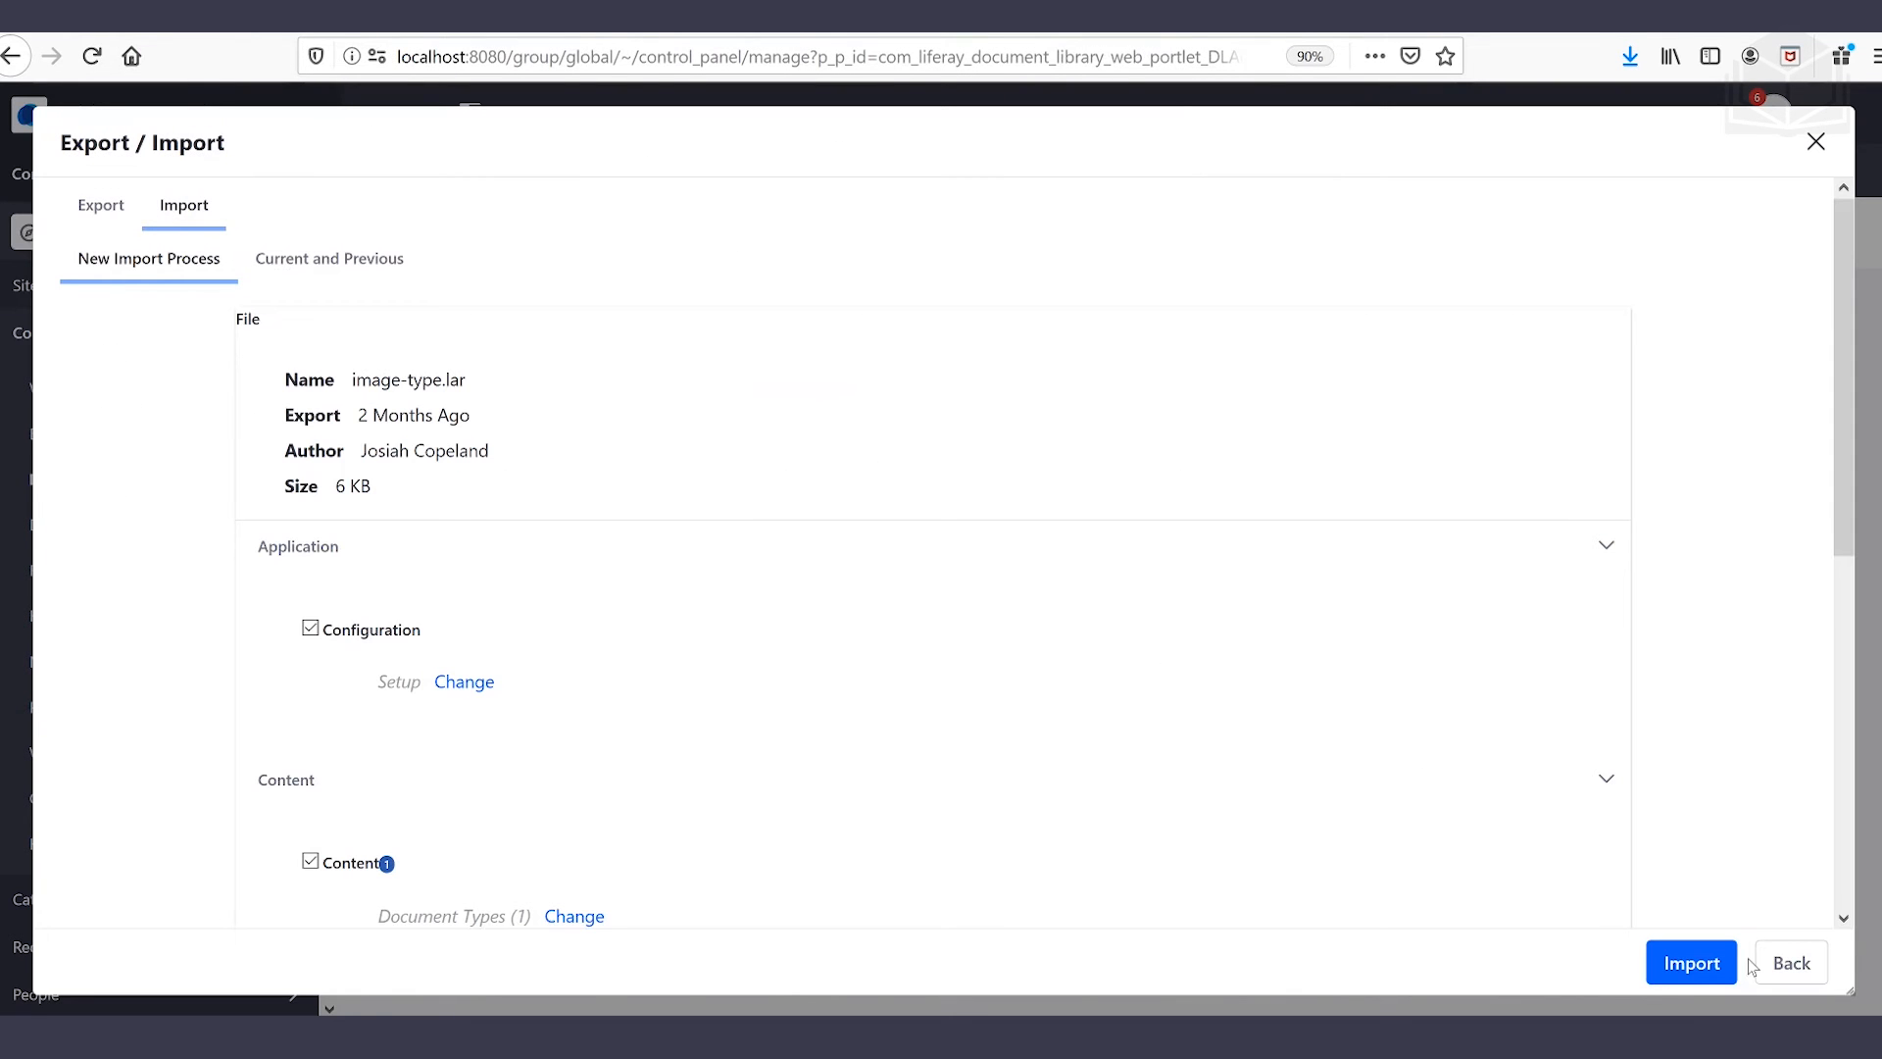
left_click(1693, 965)
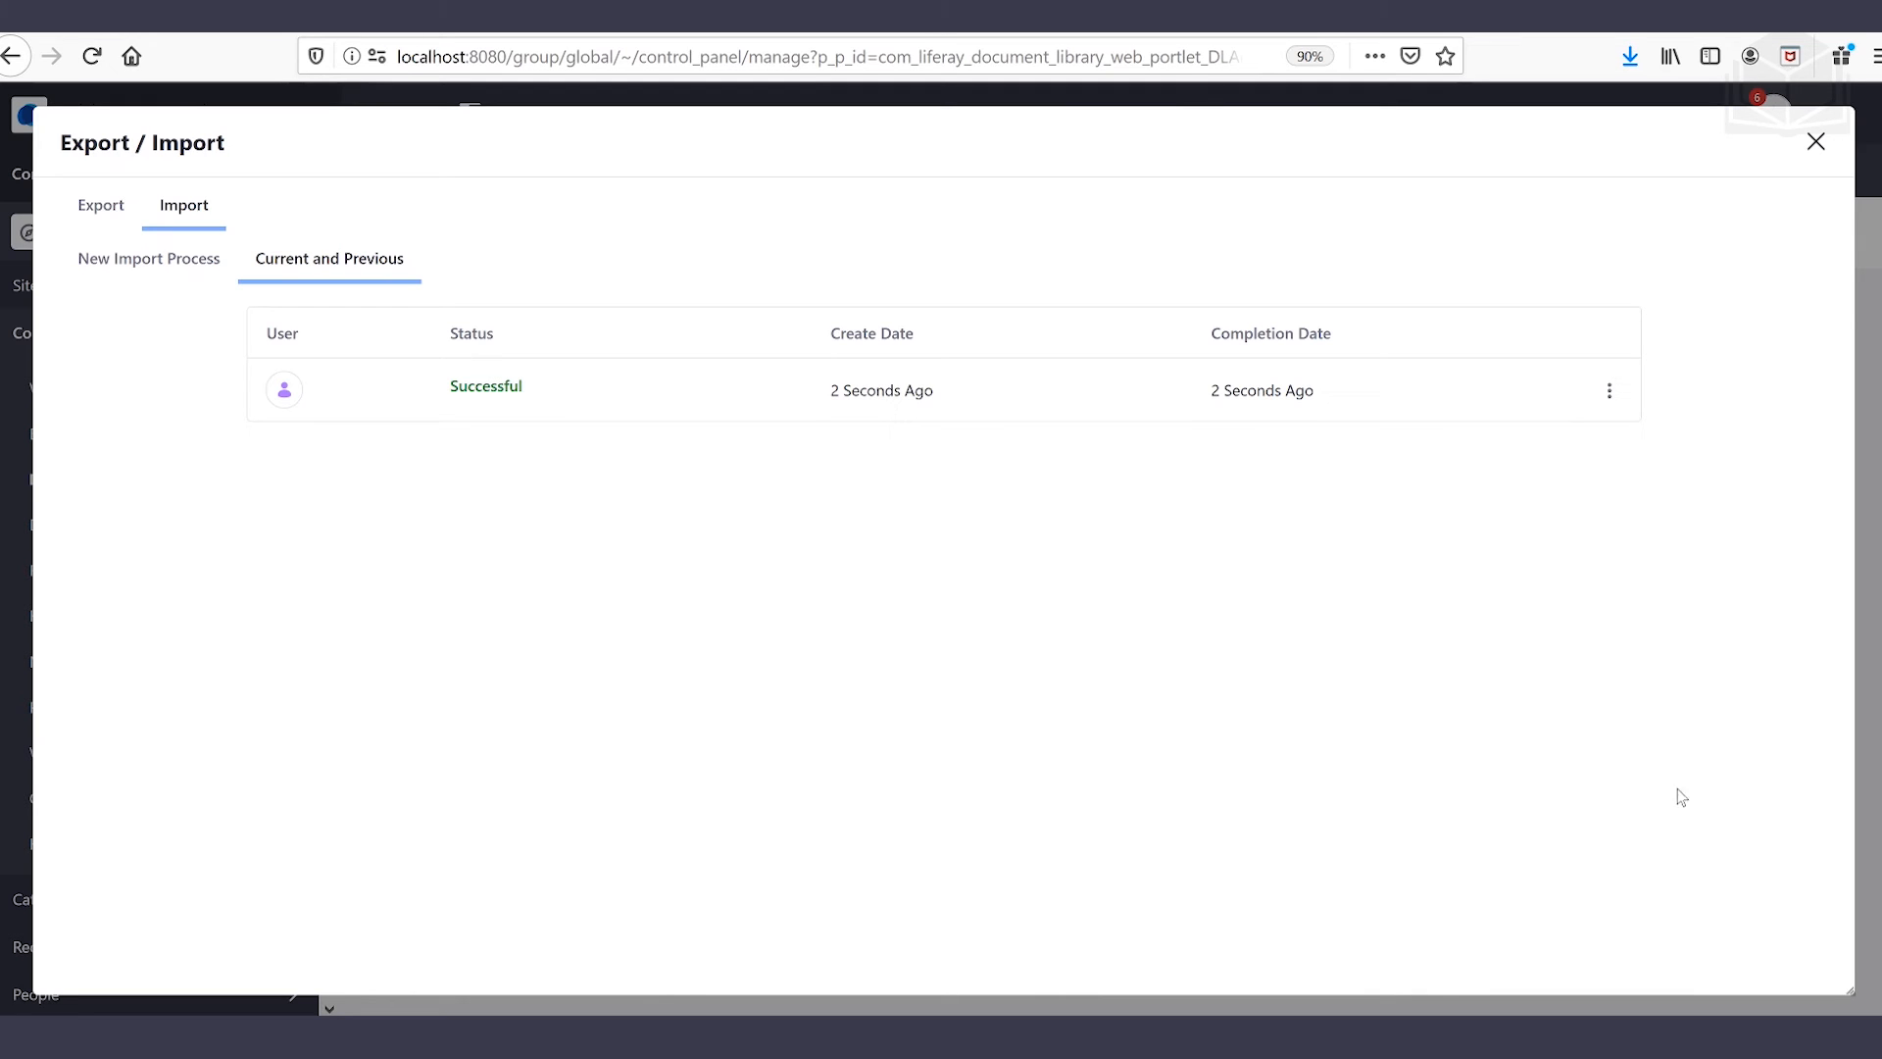
left_click(1816, 143)
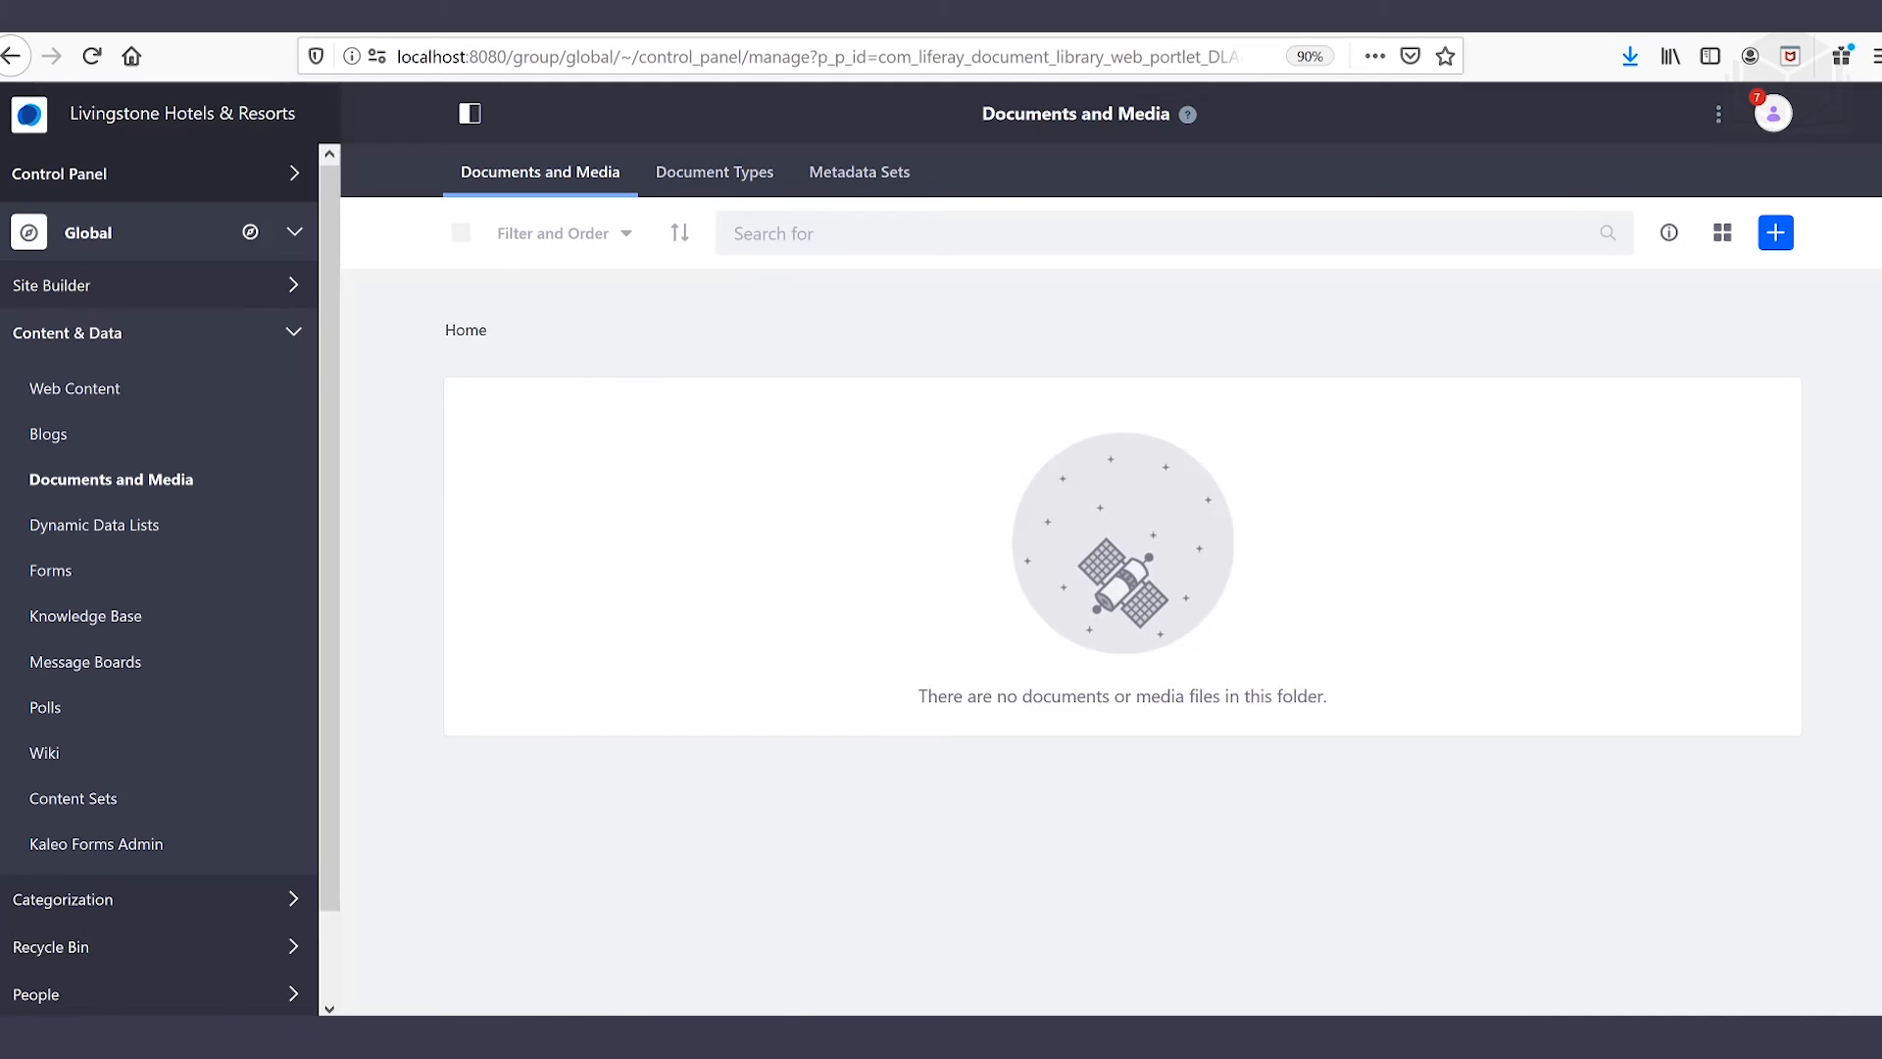
- Start a new Image Type document in the Global site's home folder and attach livingstone-banner-image.jpg
left_click(1786, 237)
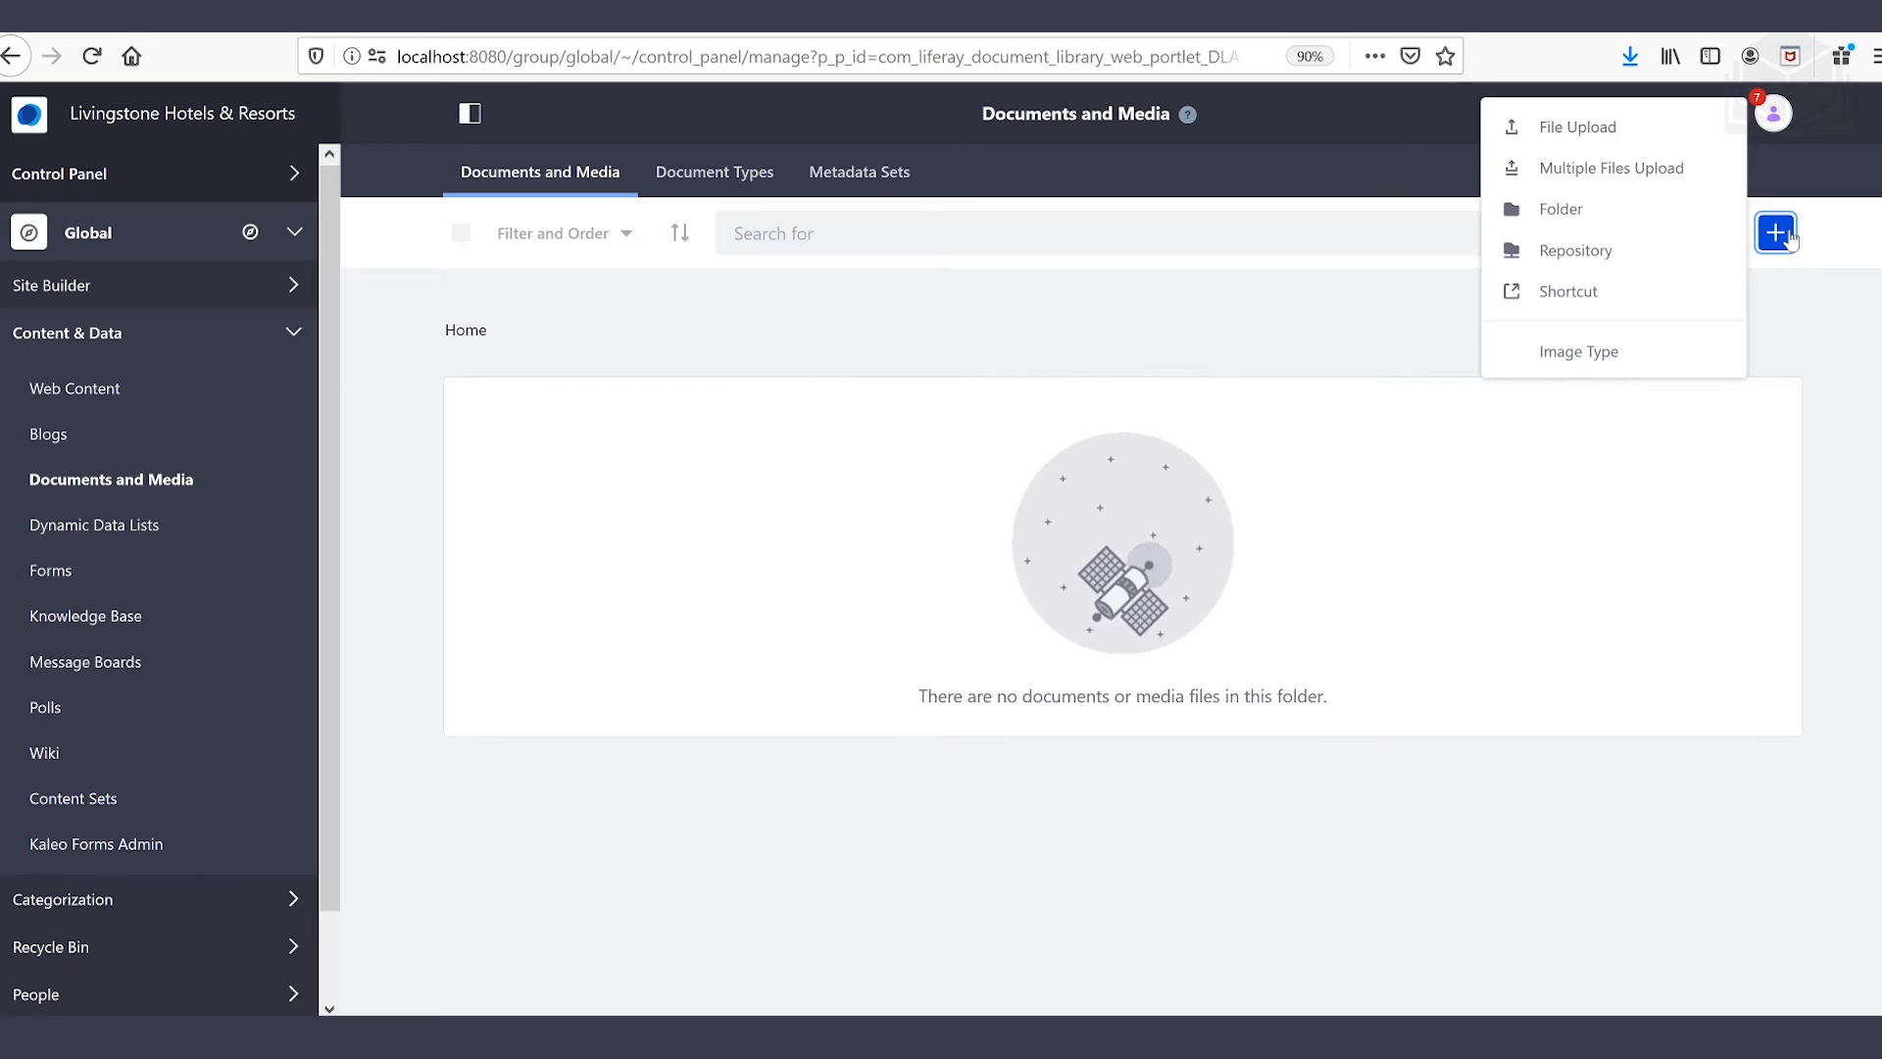
left_click(1619, 353)
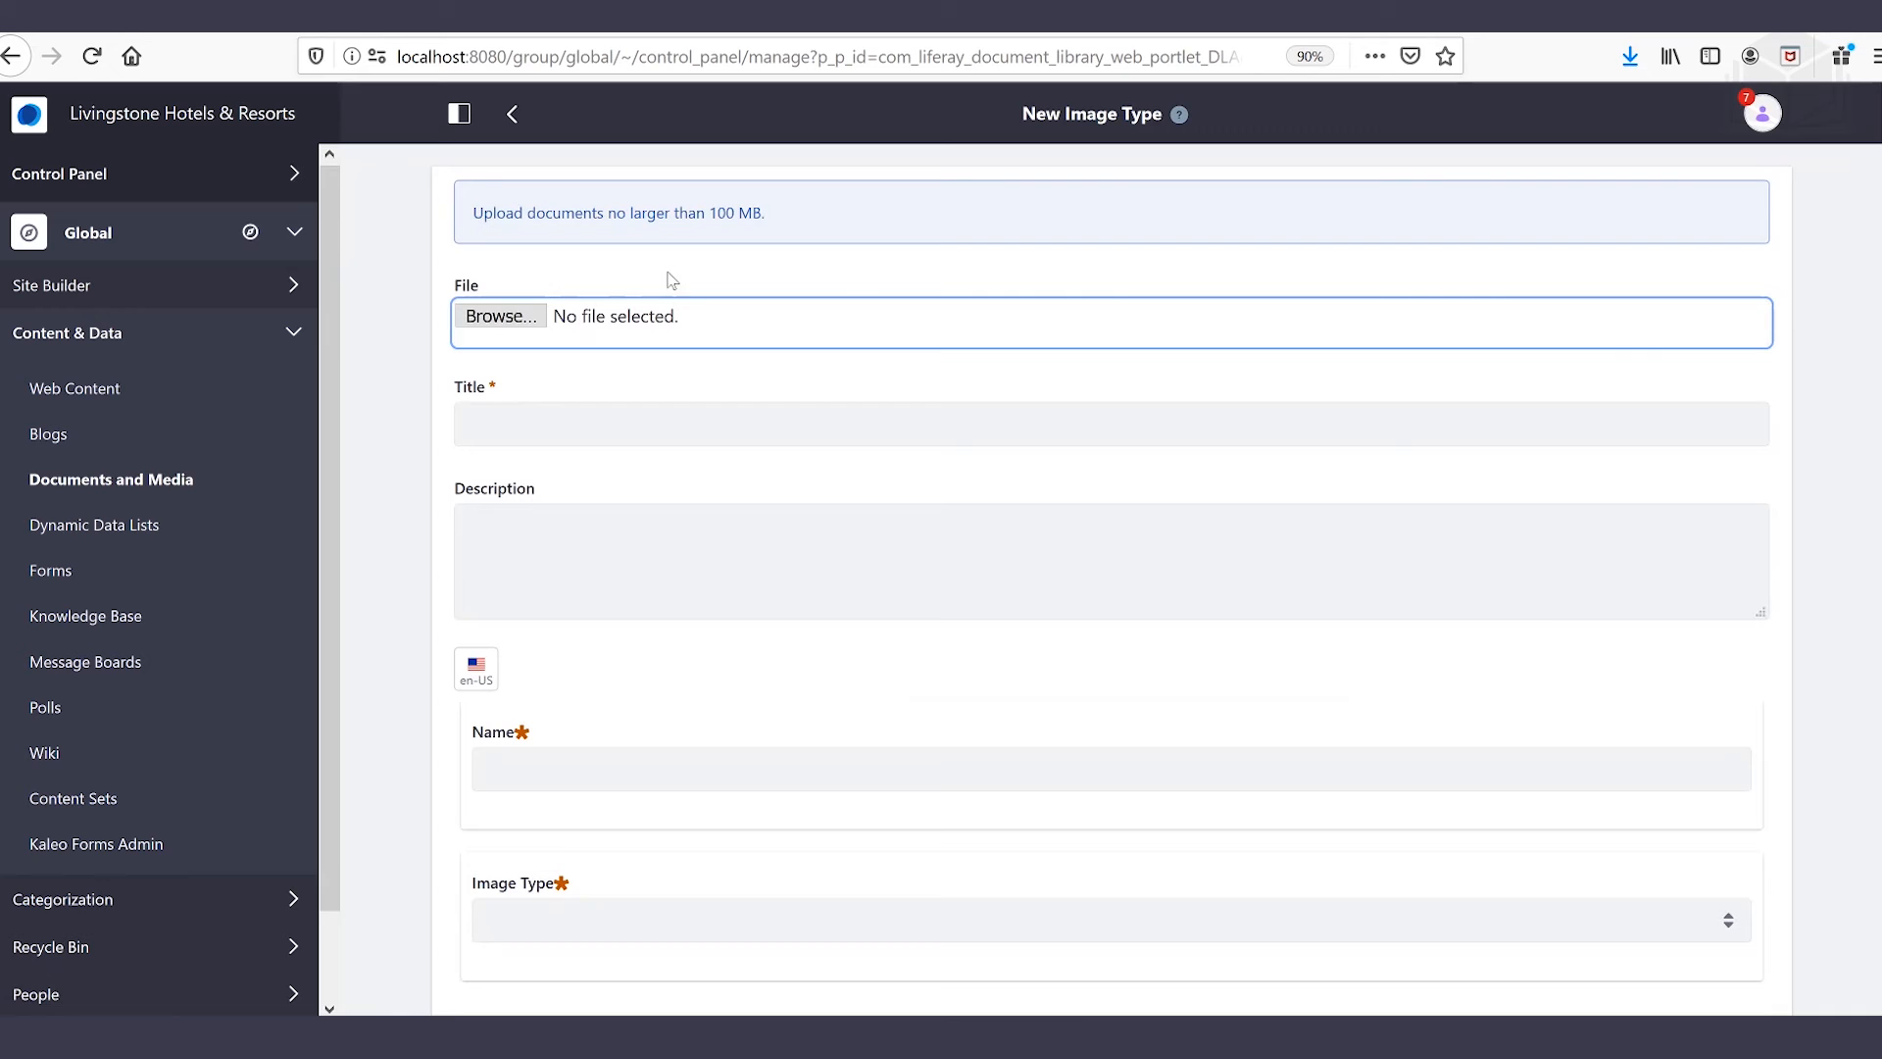
left_click(537, 326)
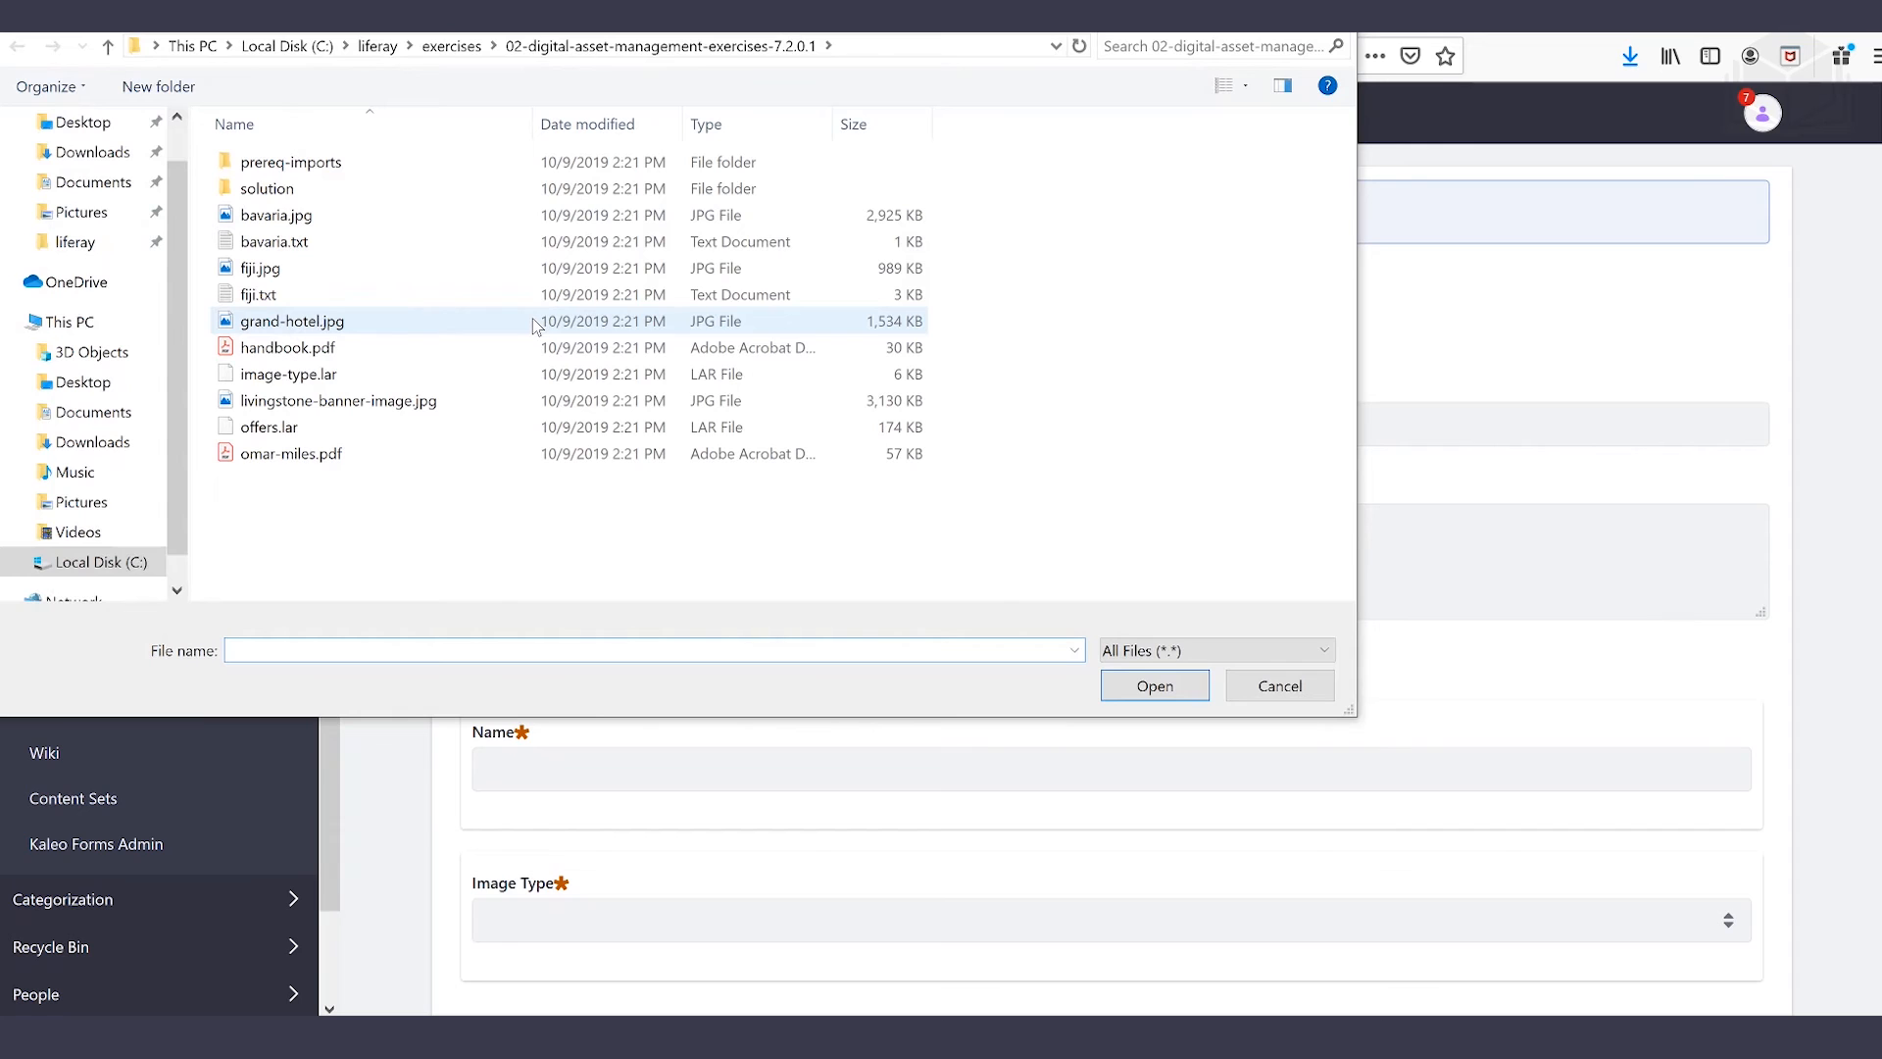
left_click(451, 407)
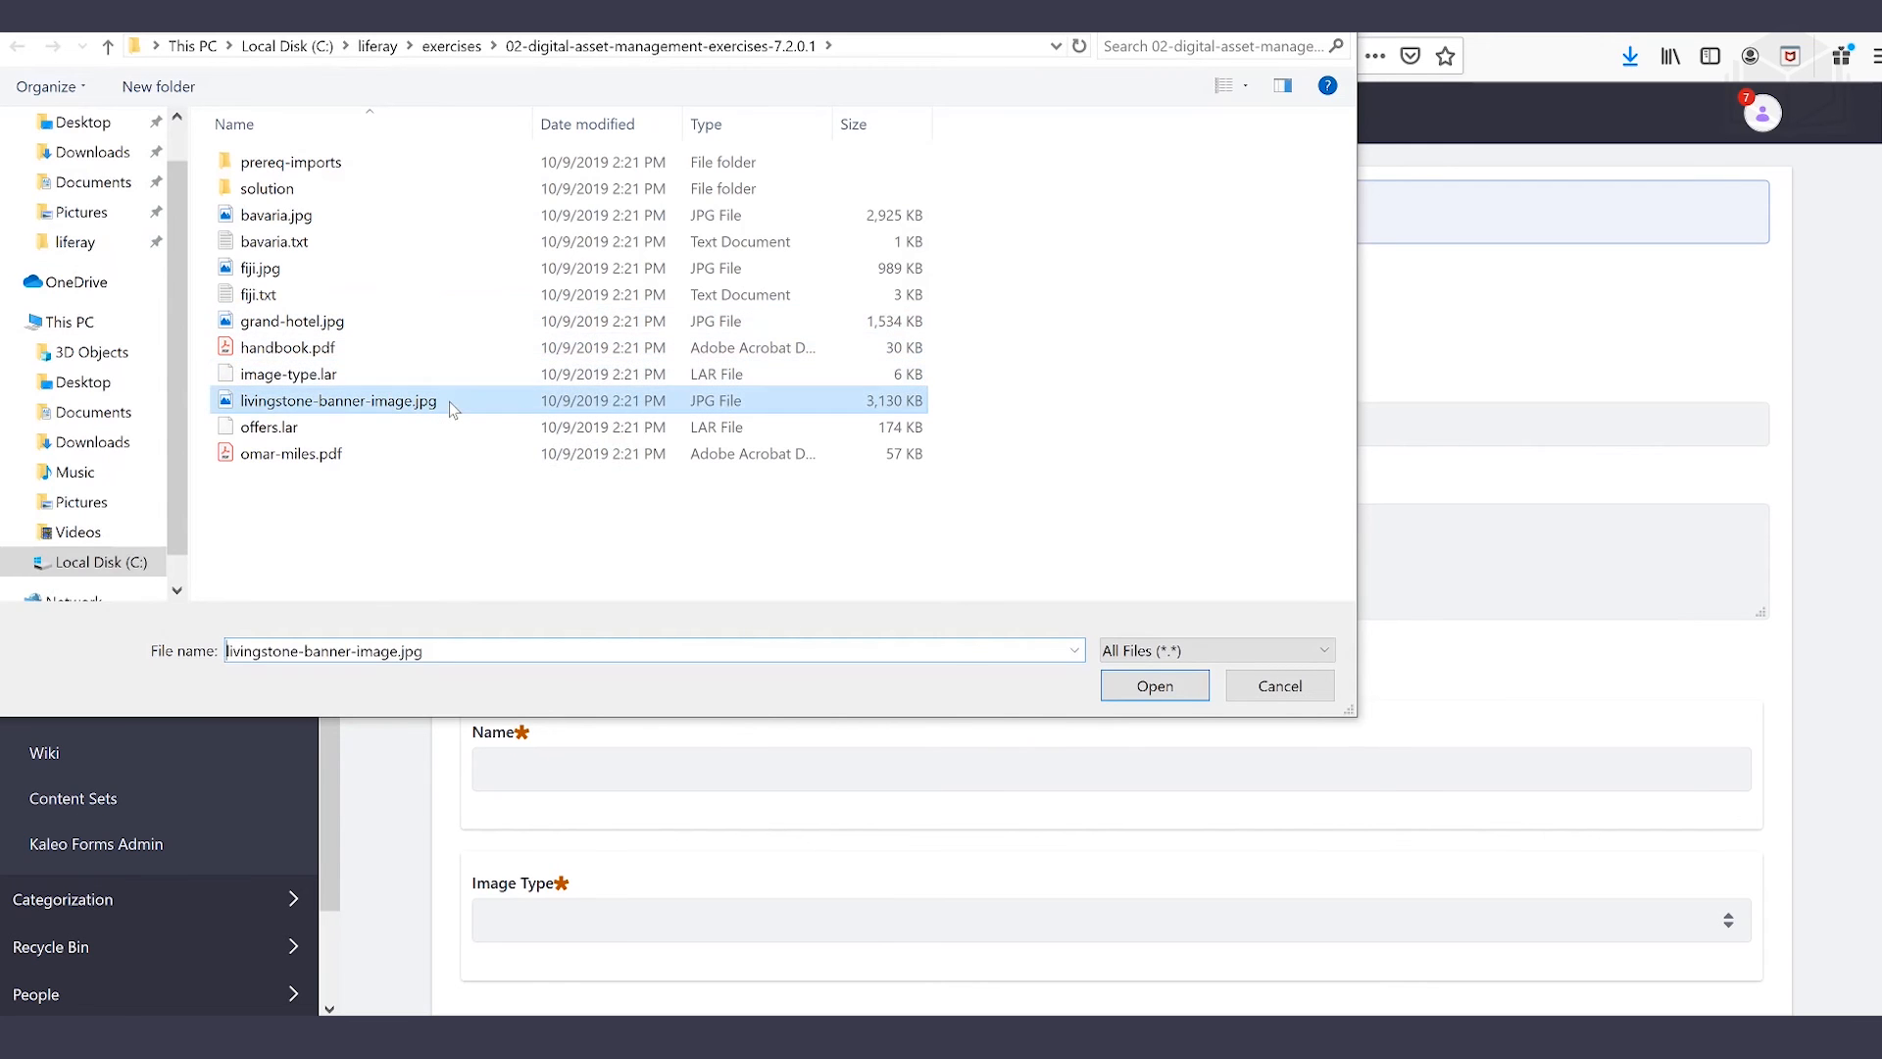
left_click(1152, 689)
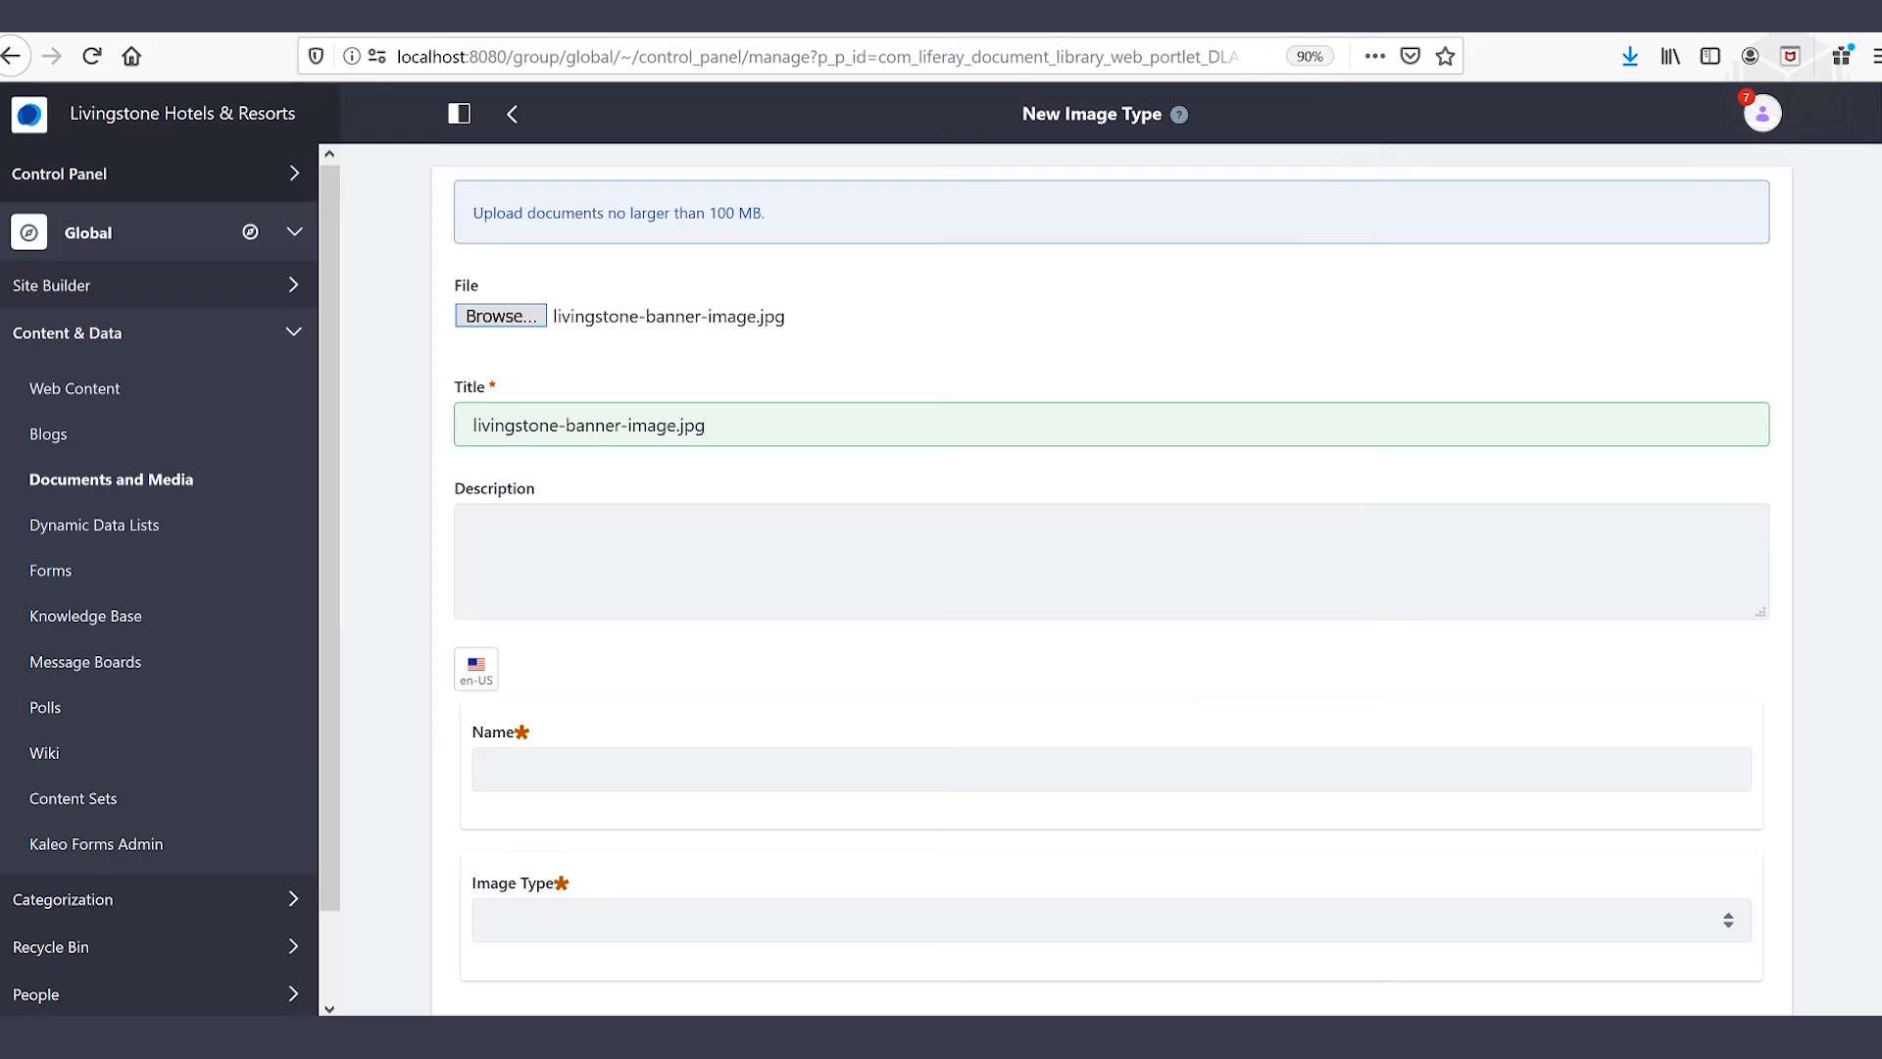
- Name the Image Type document Livingstone Banner, set its image type to Front Page and publish it
left_click(686, 775)
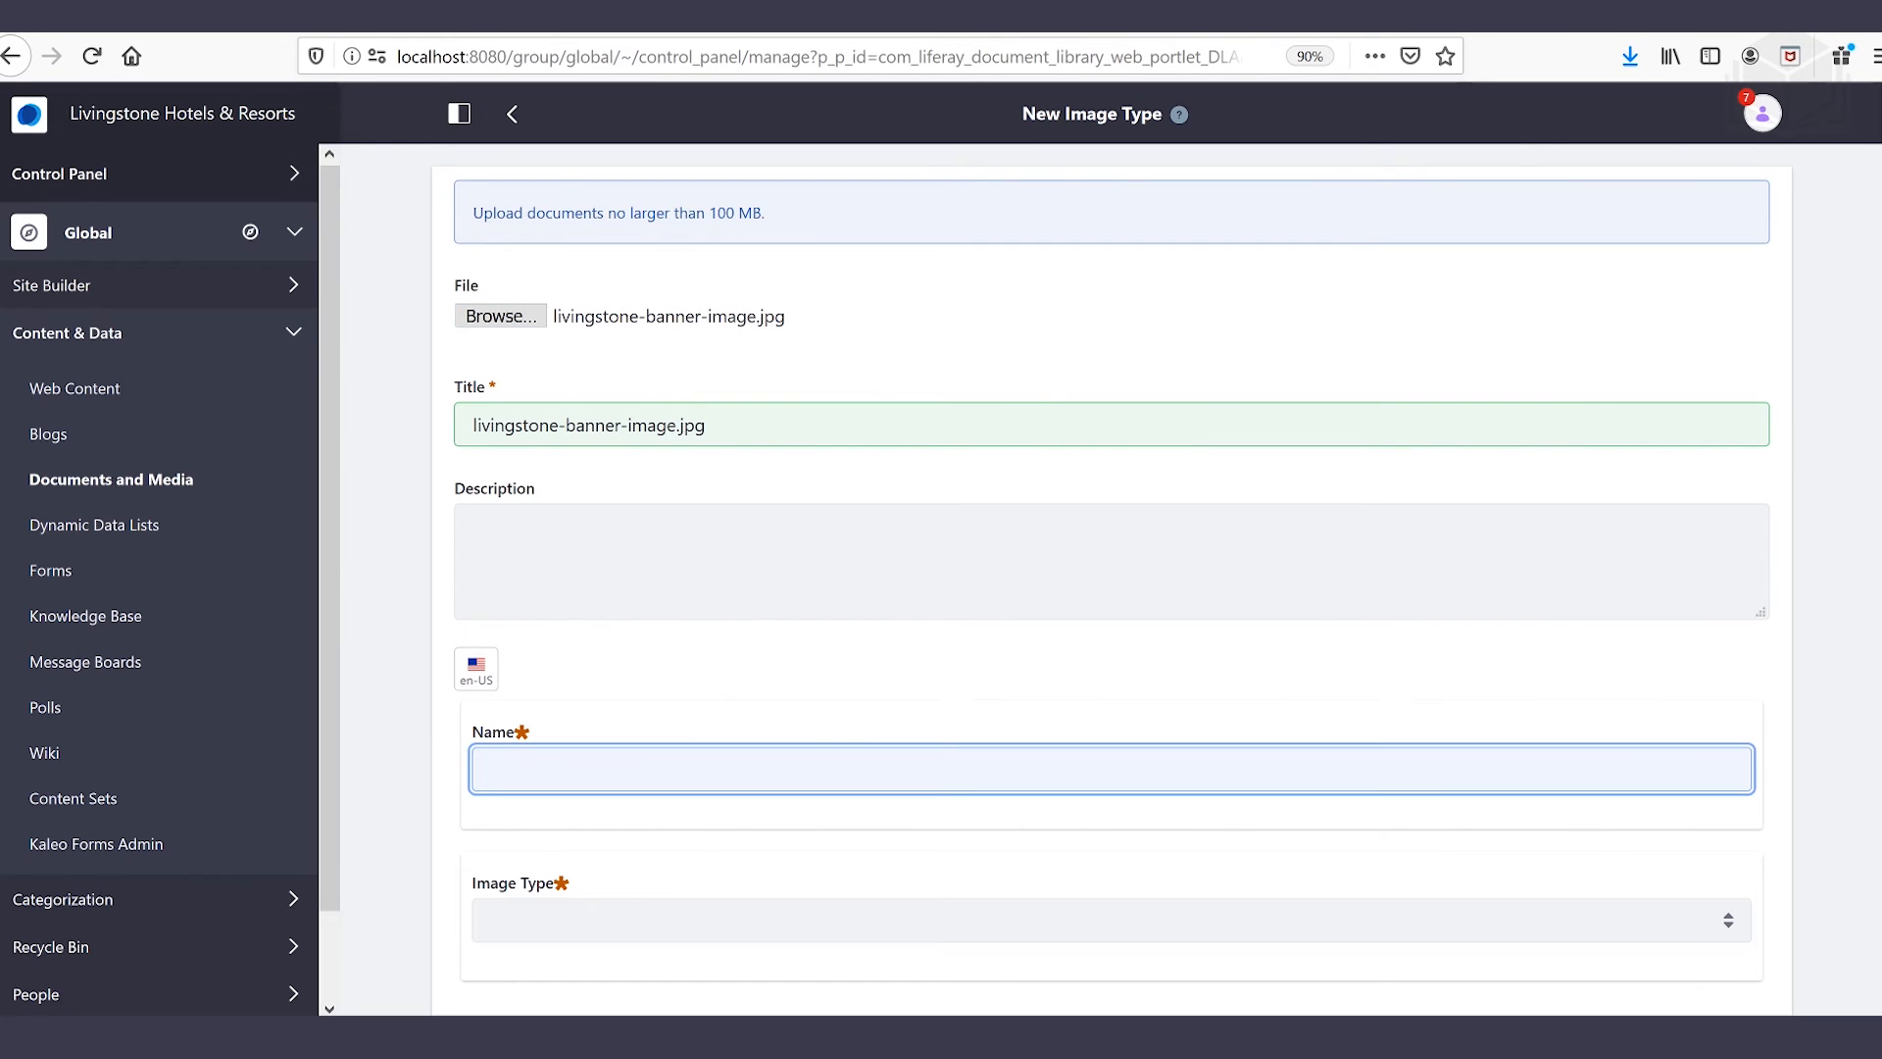
type("Livingstone Banner")
left_click(681, 926)
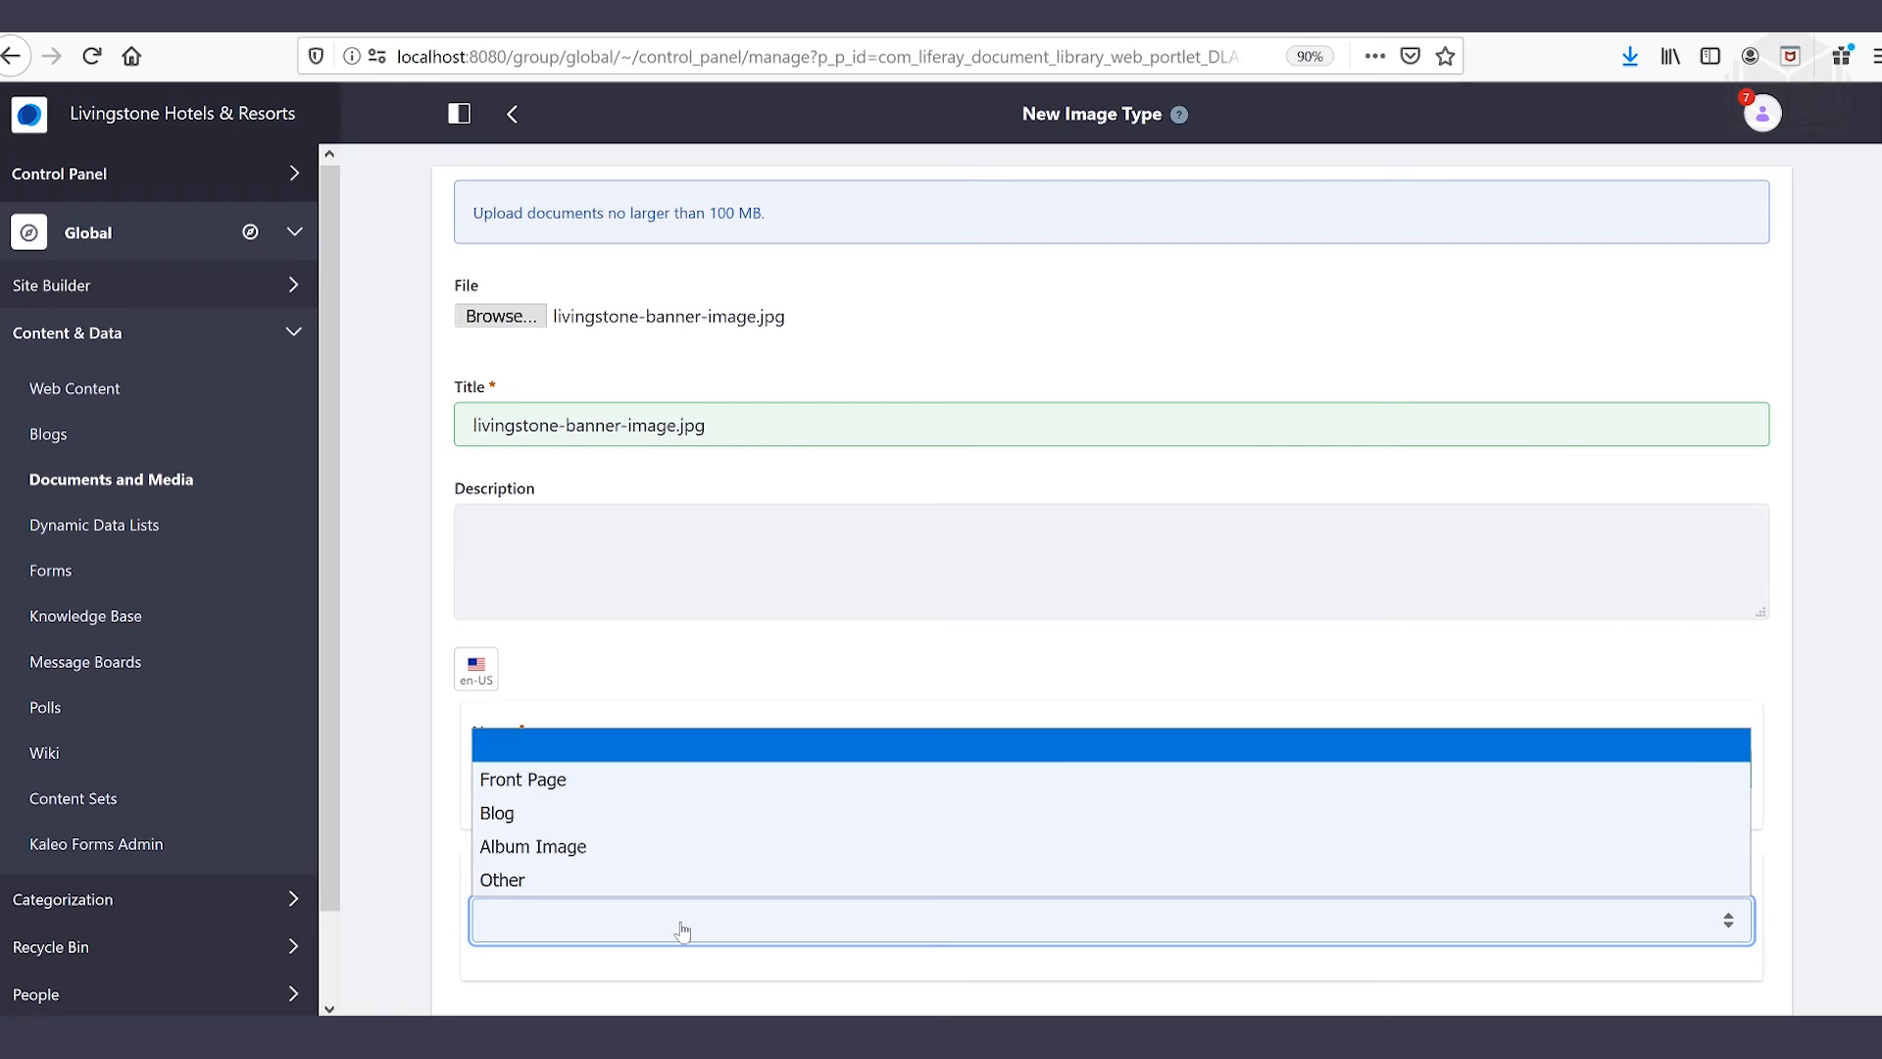
left_click(646, 781)
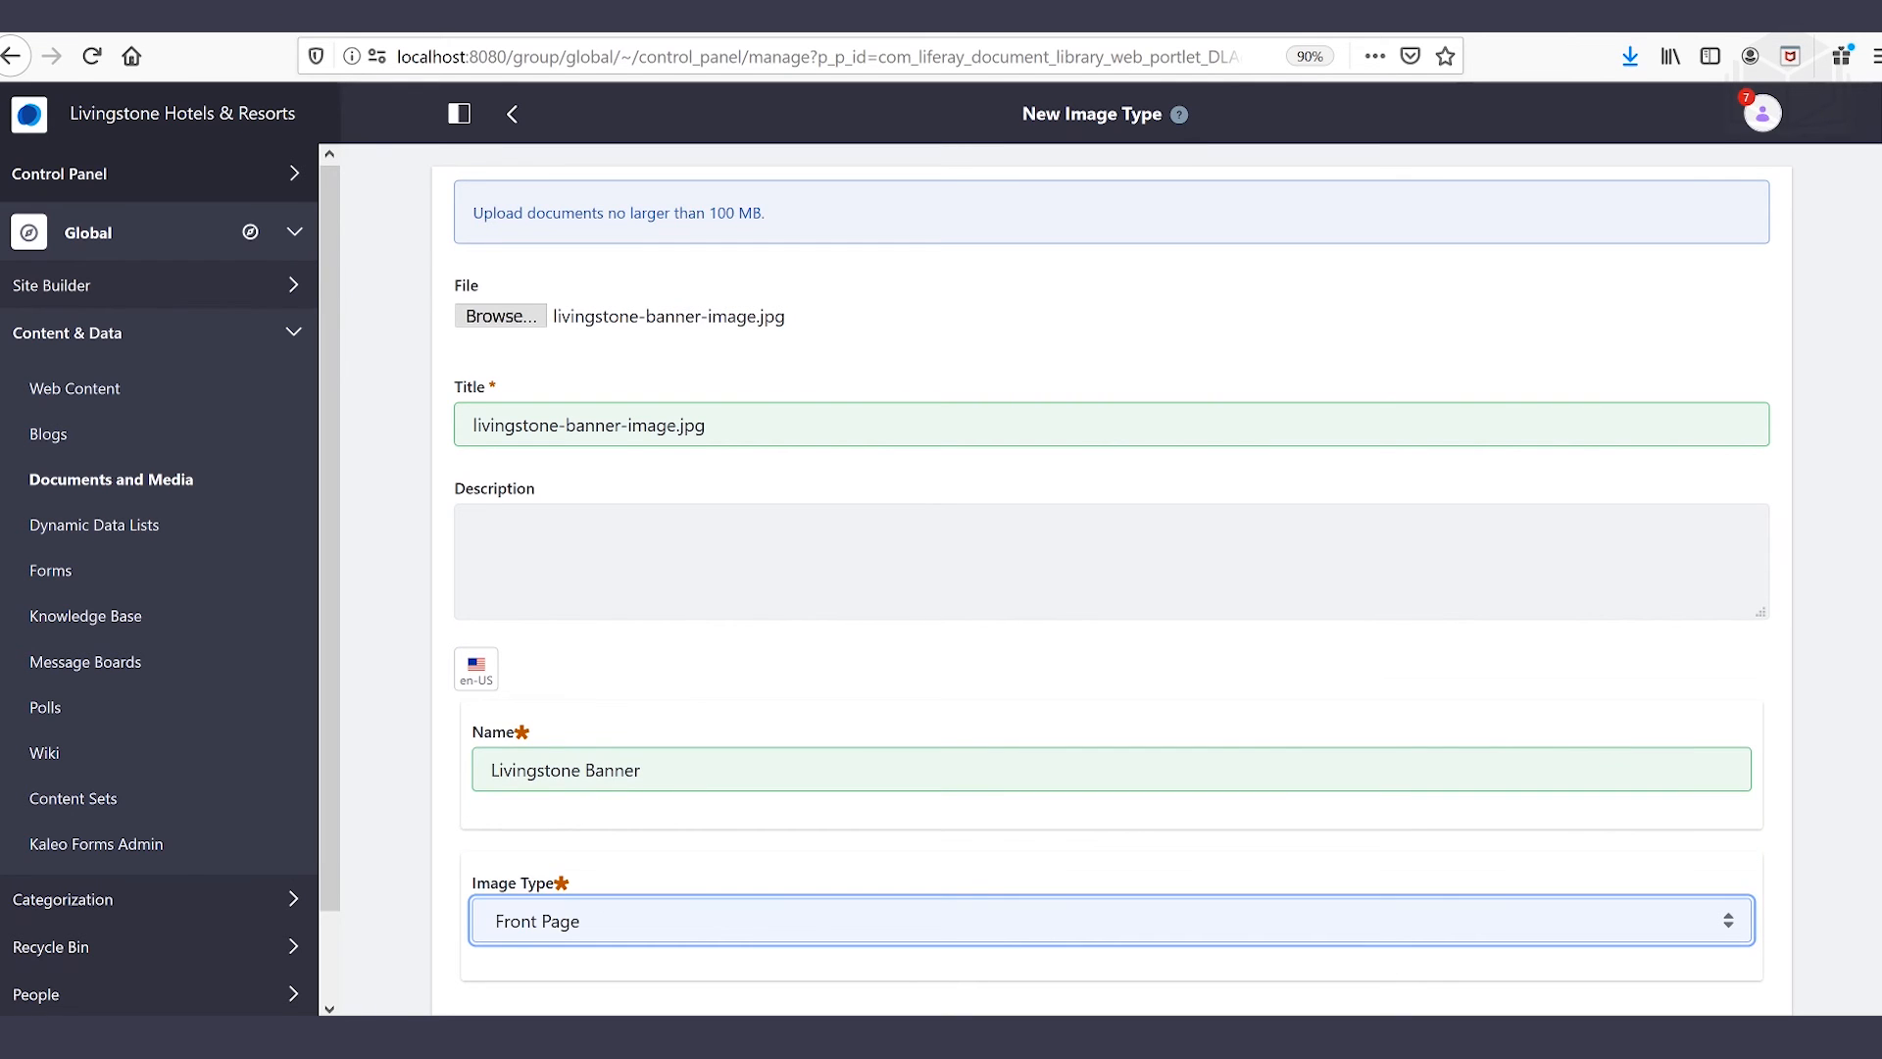
scroll(651, 769, "down", 3)
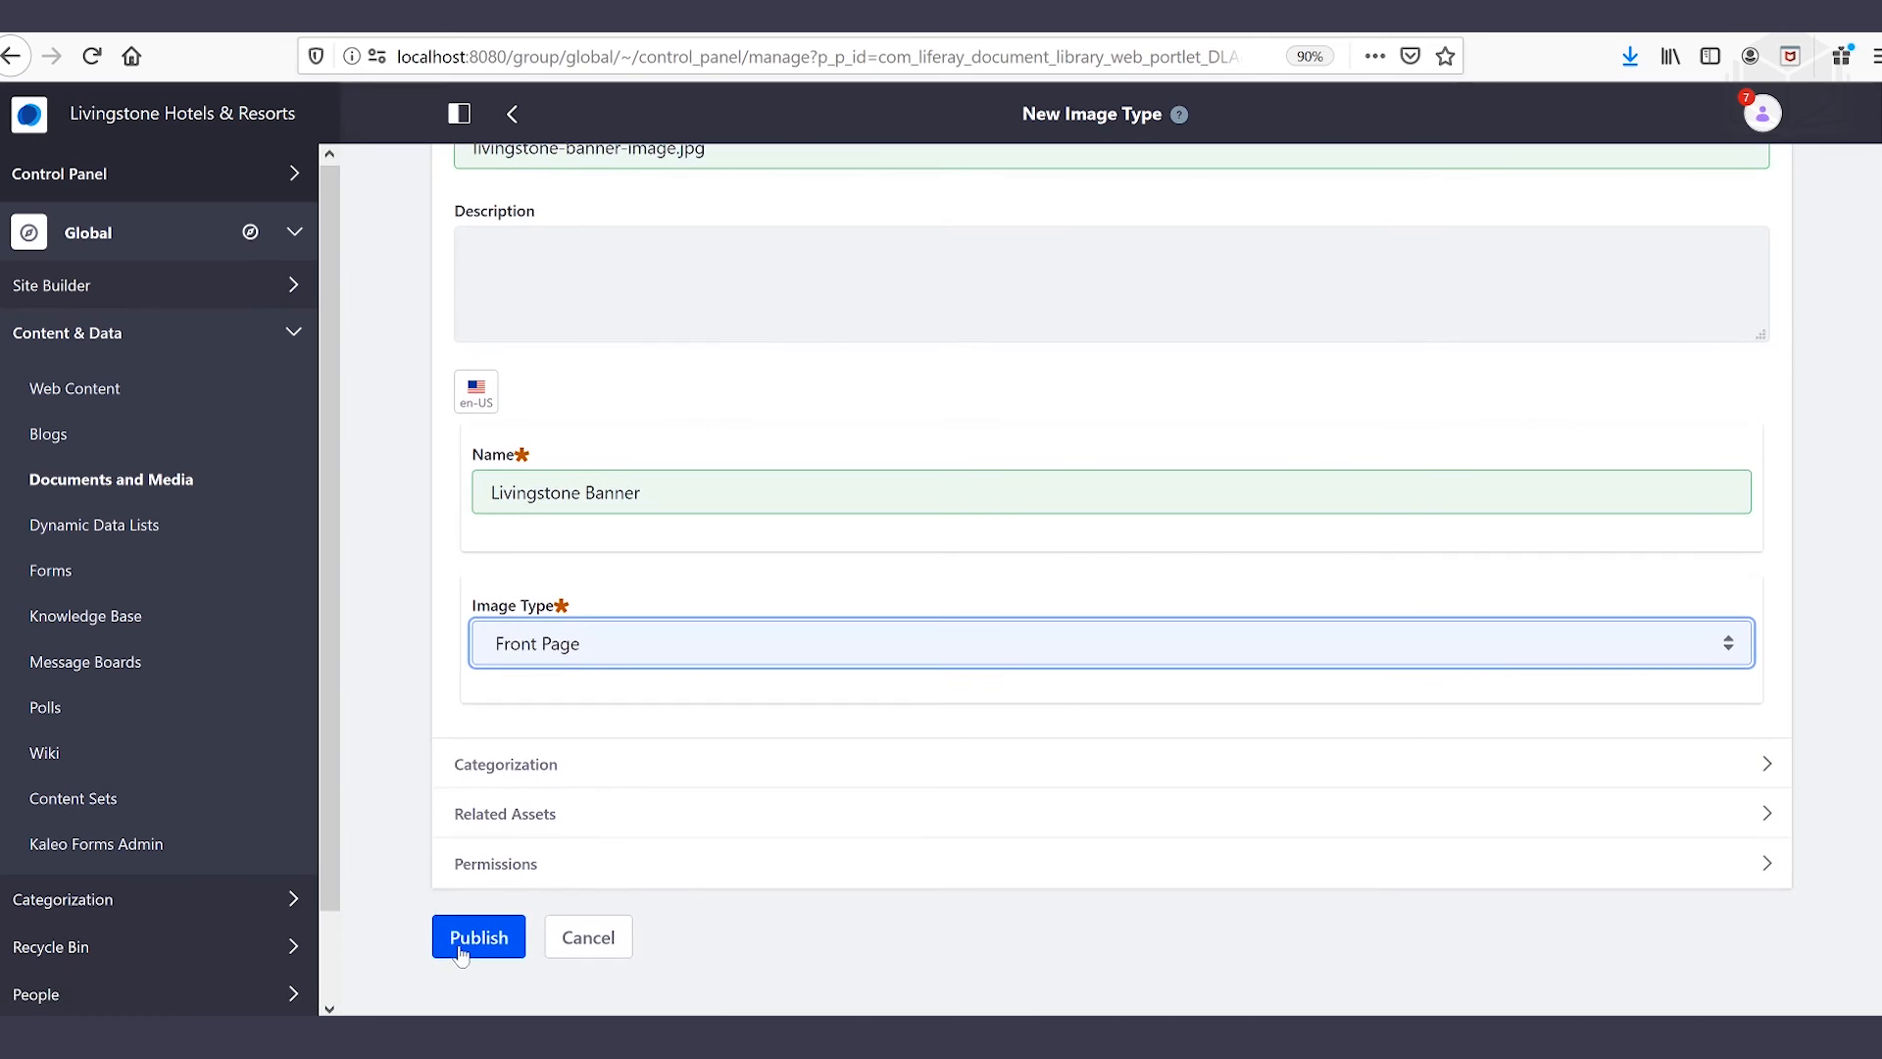
left_click(463, 947)
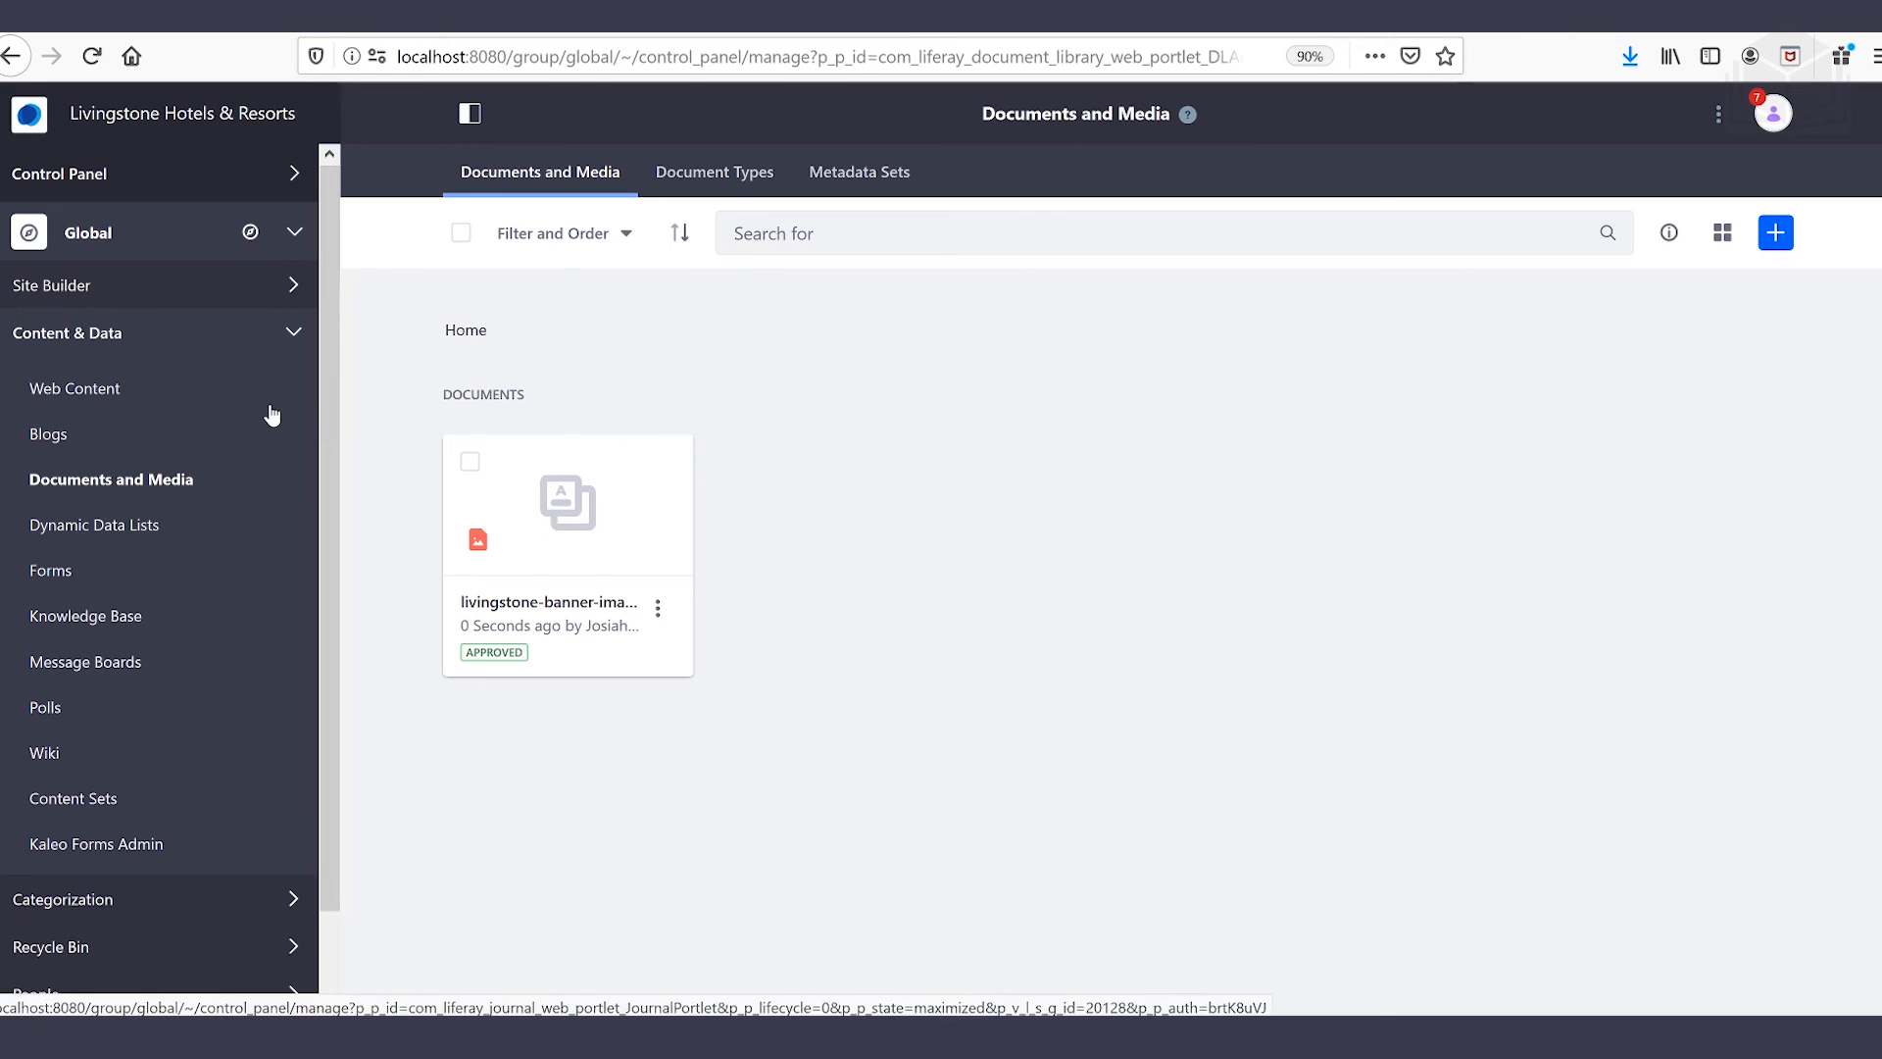
- Create a new Basic Web Content article in the Global site's Web Content and title it Livingstone Banner
left_click(142, 392)
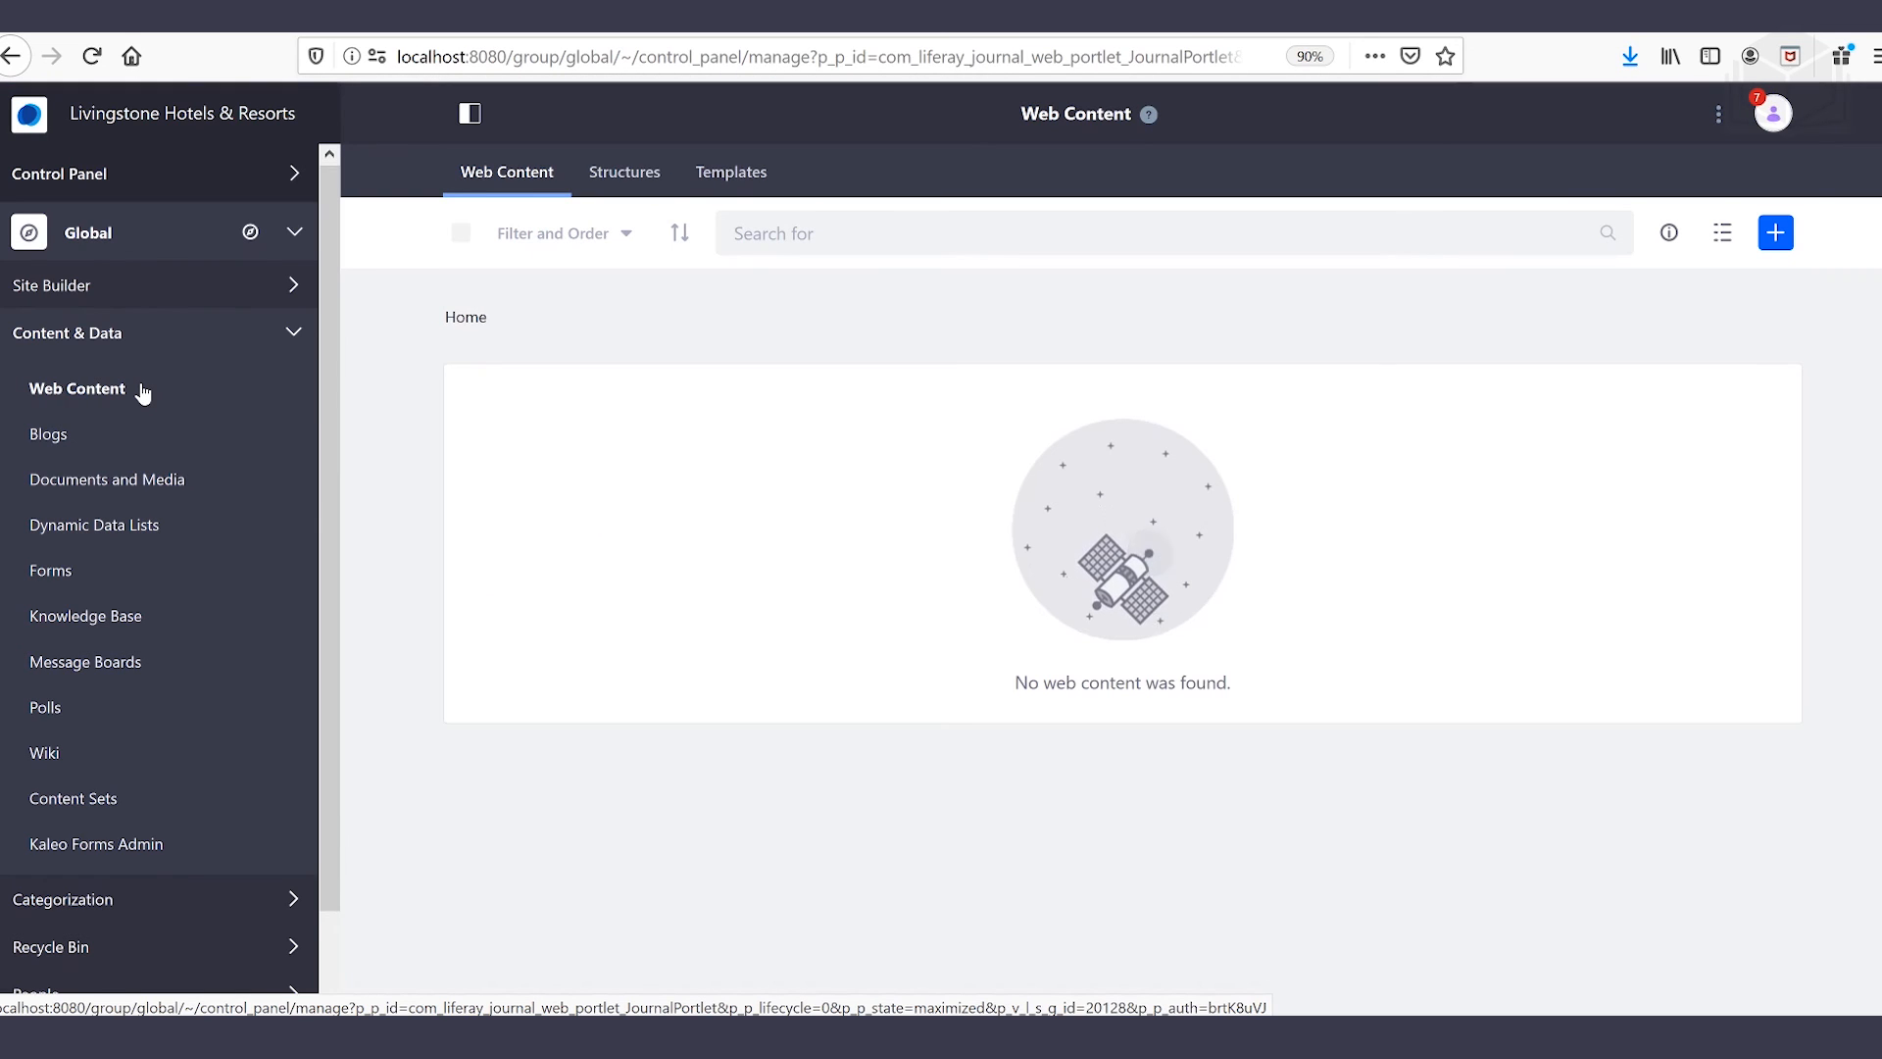
left_click(1777, 237)
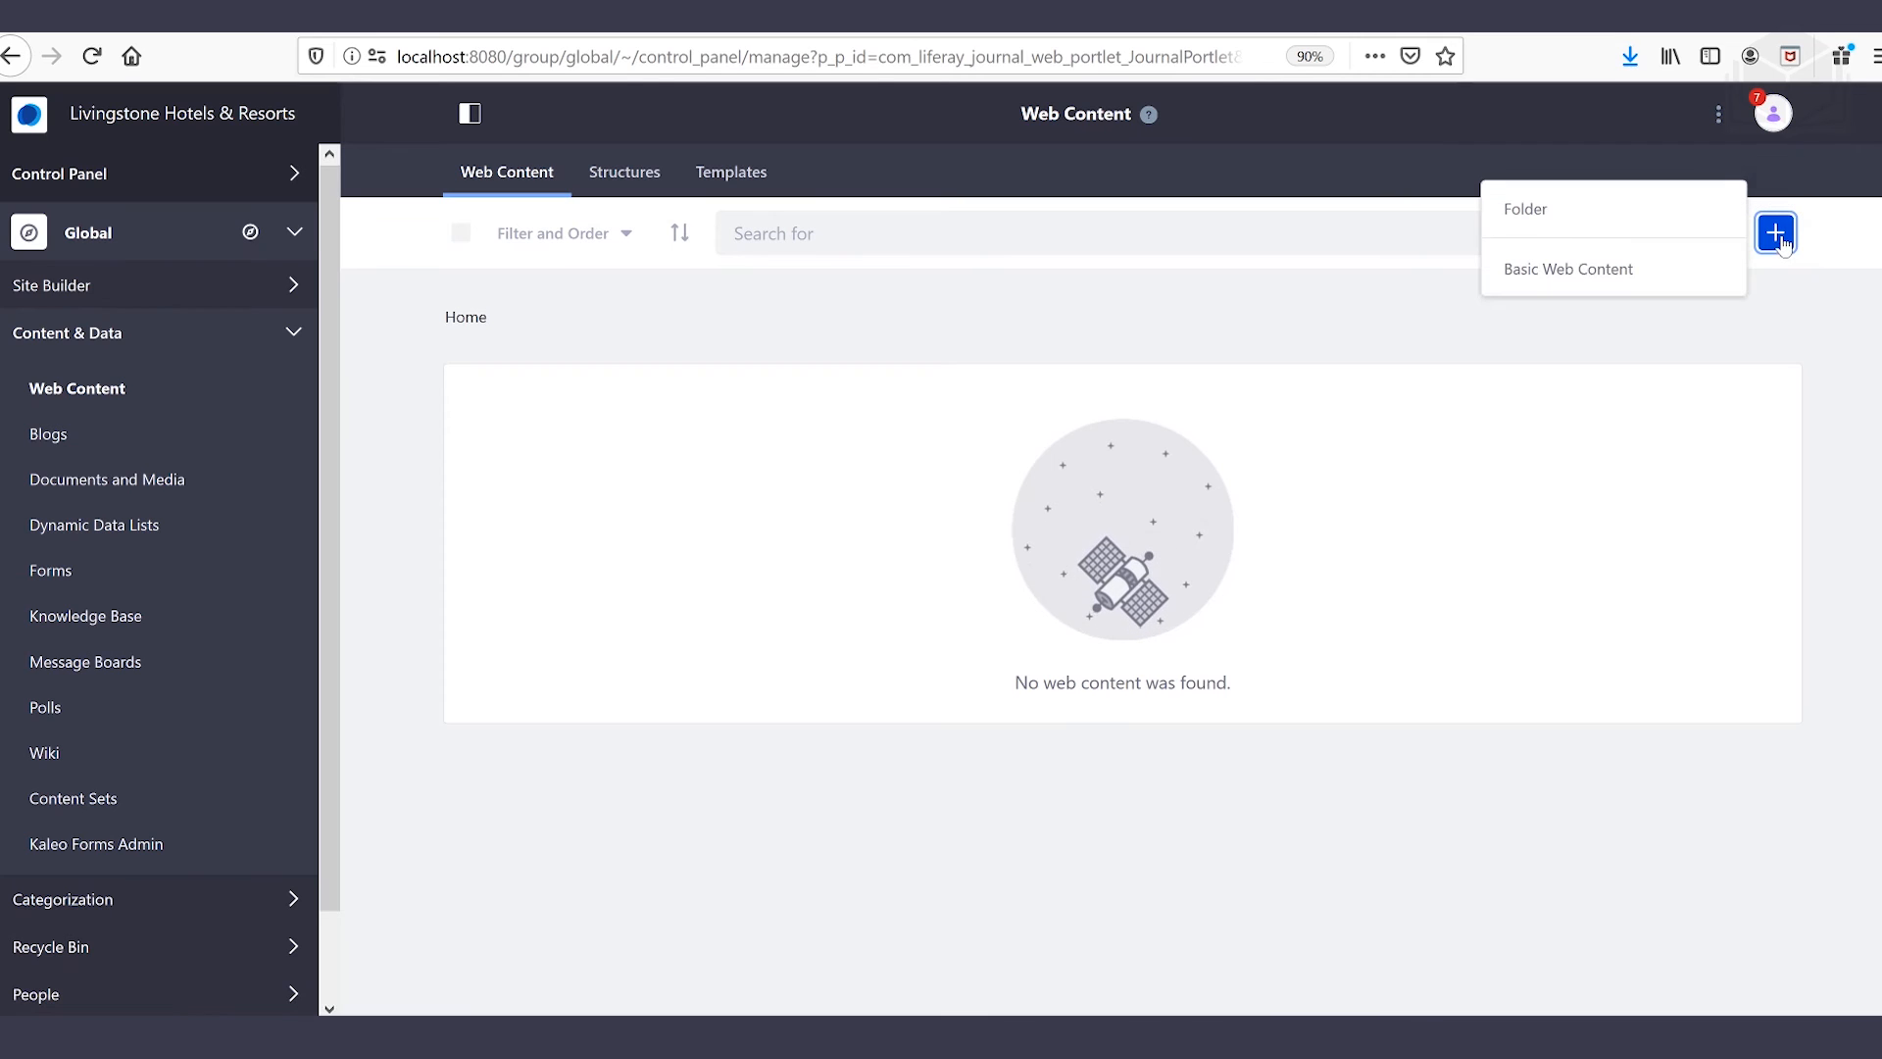
left_click(1658, 271)
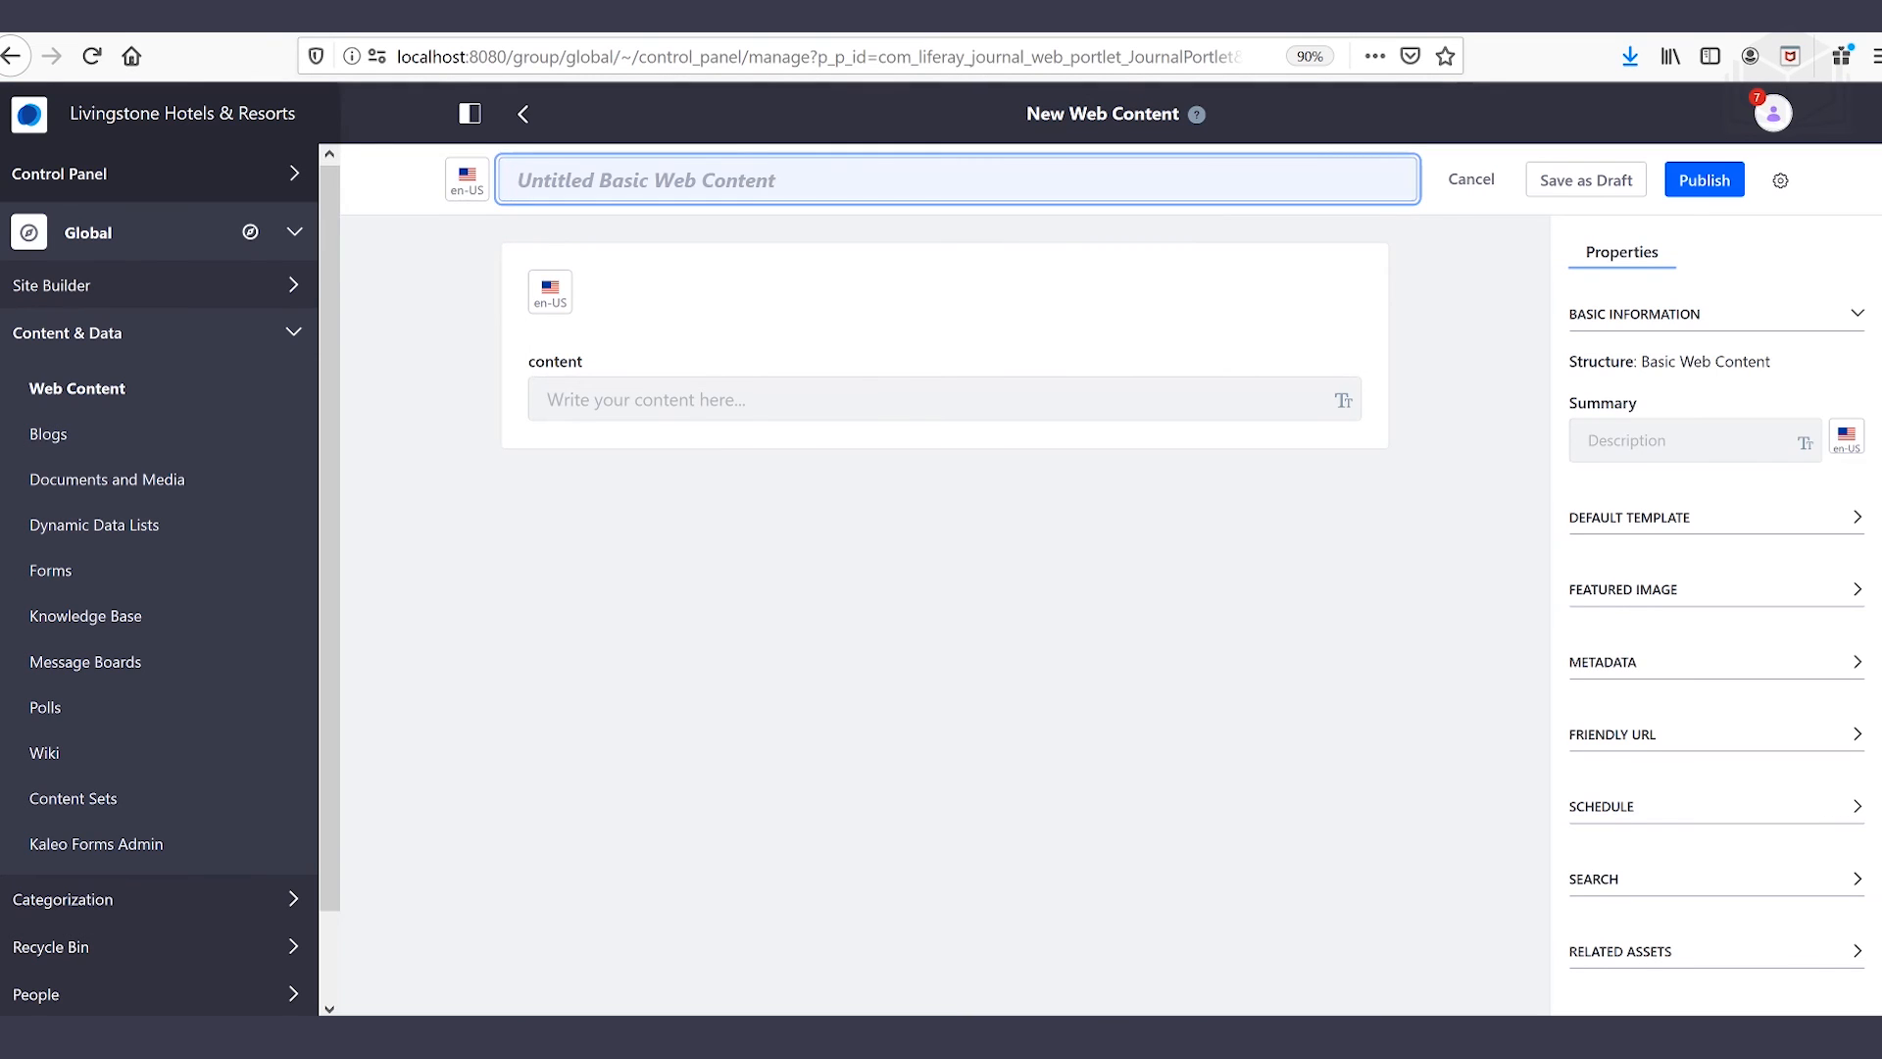
type("Livingstone")
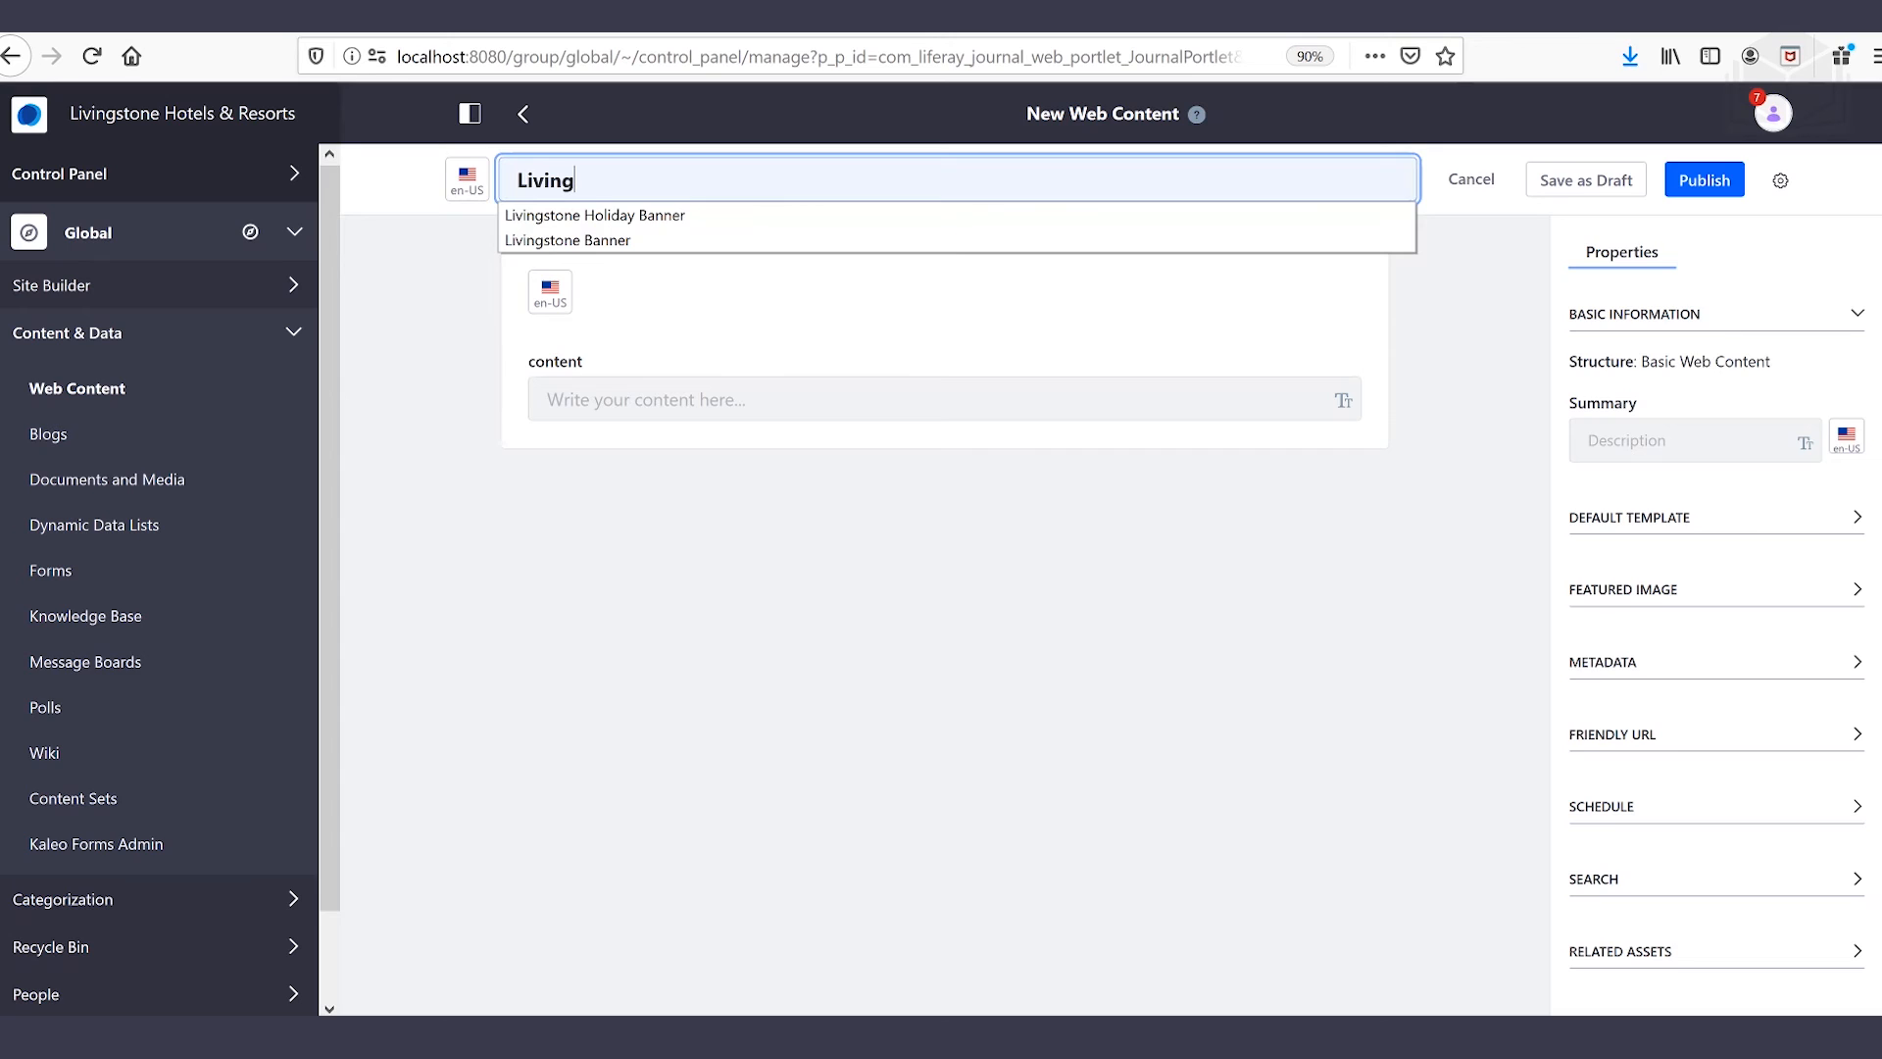
key("Down")
key("Down")
key("Return")
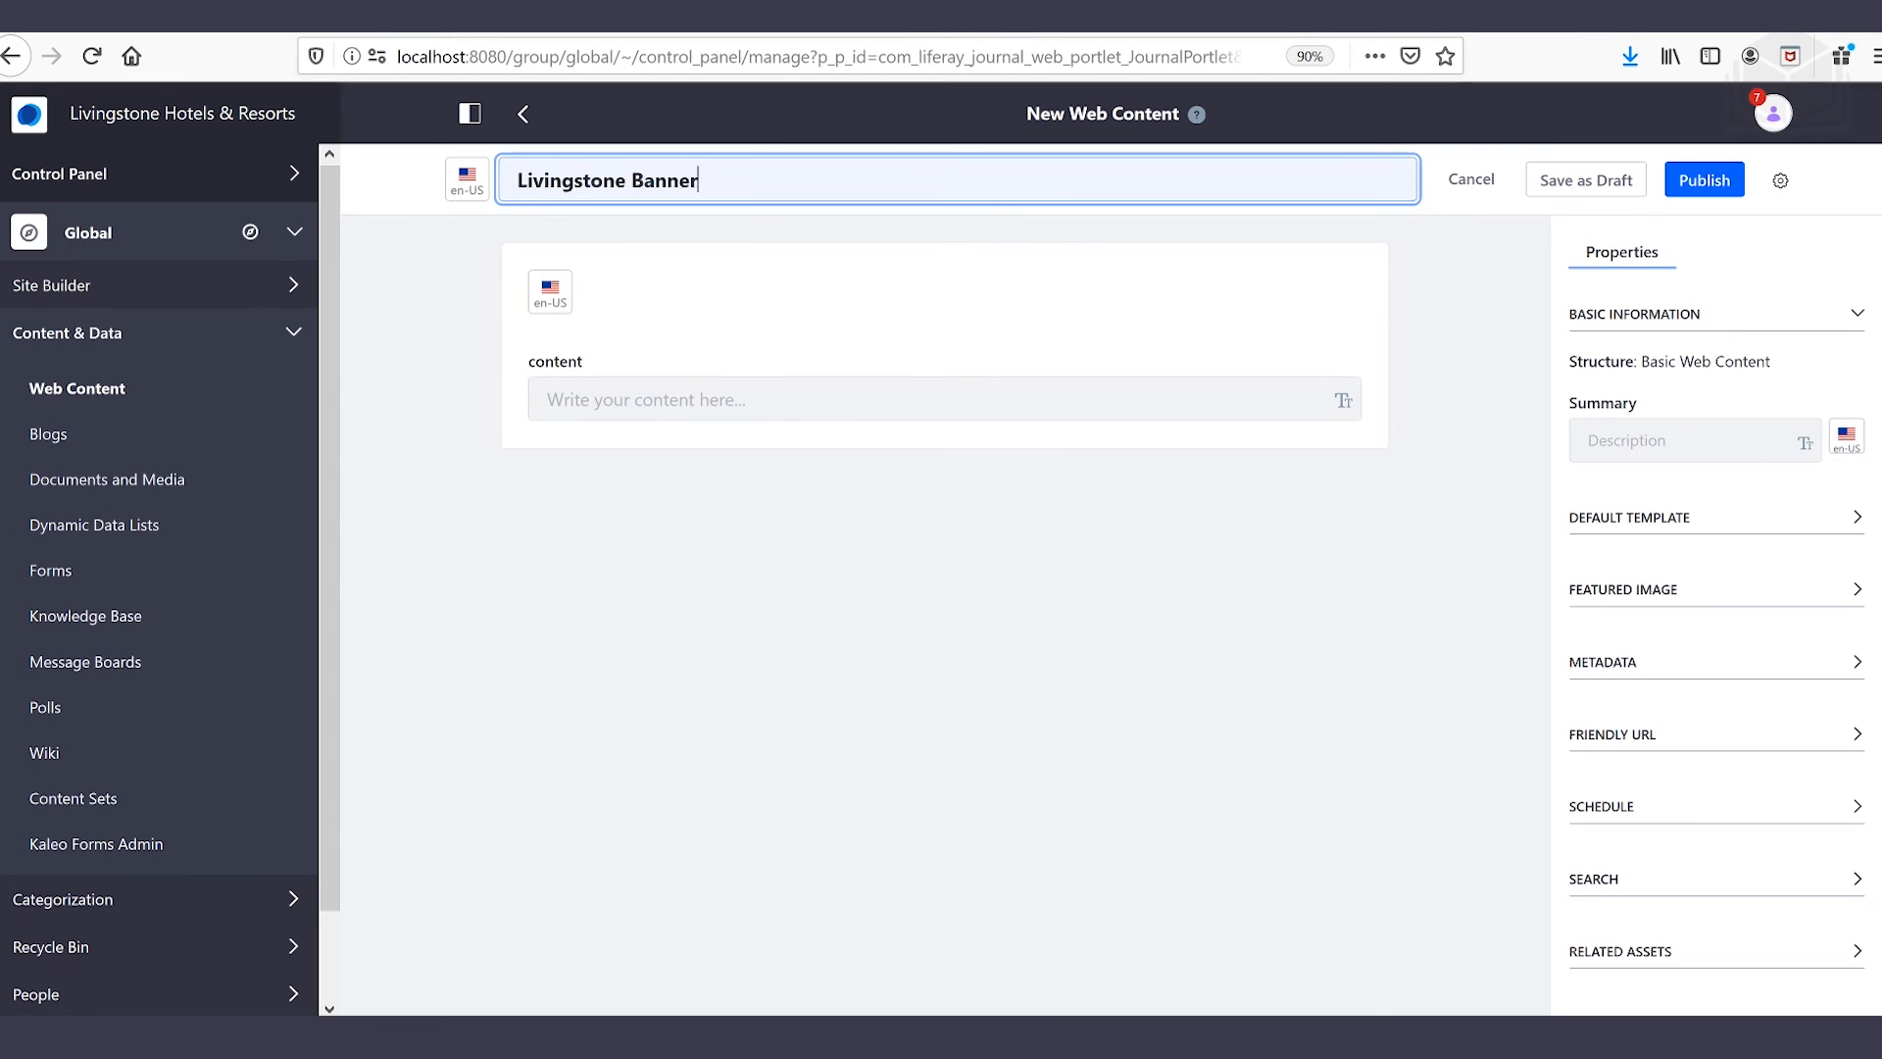
- Insert livingstone-banner-image.jpg from the Global site's Documents and Media into the article's content
left_click(843, 398)
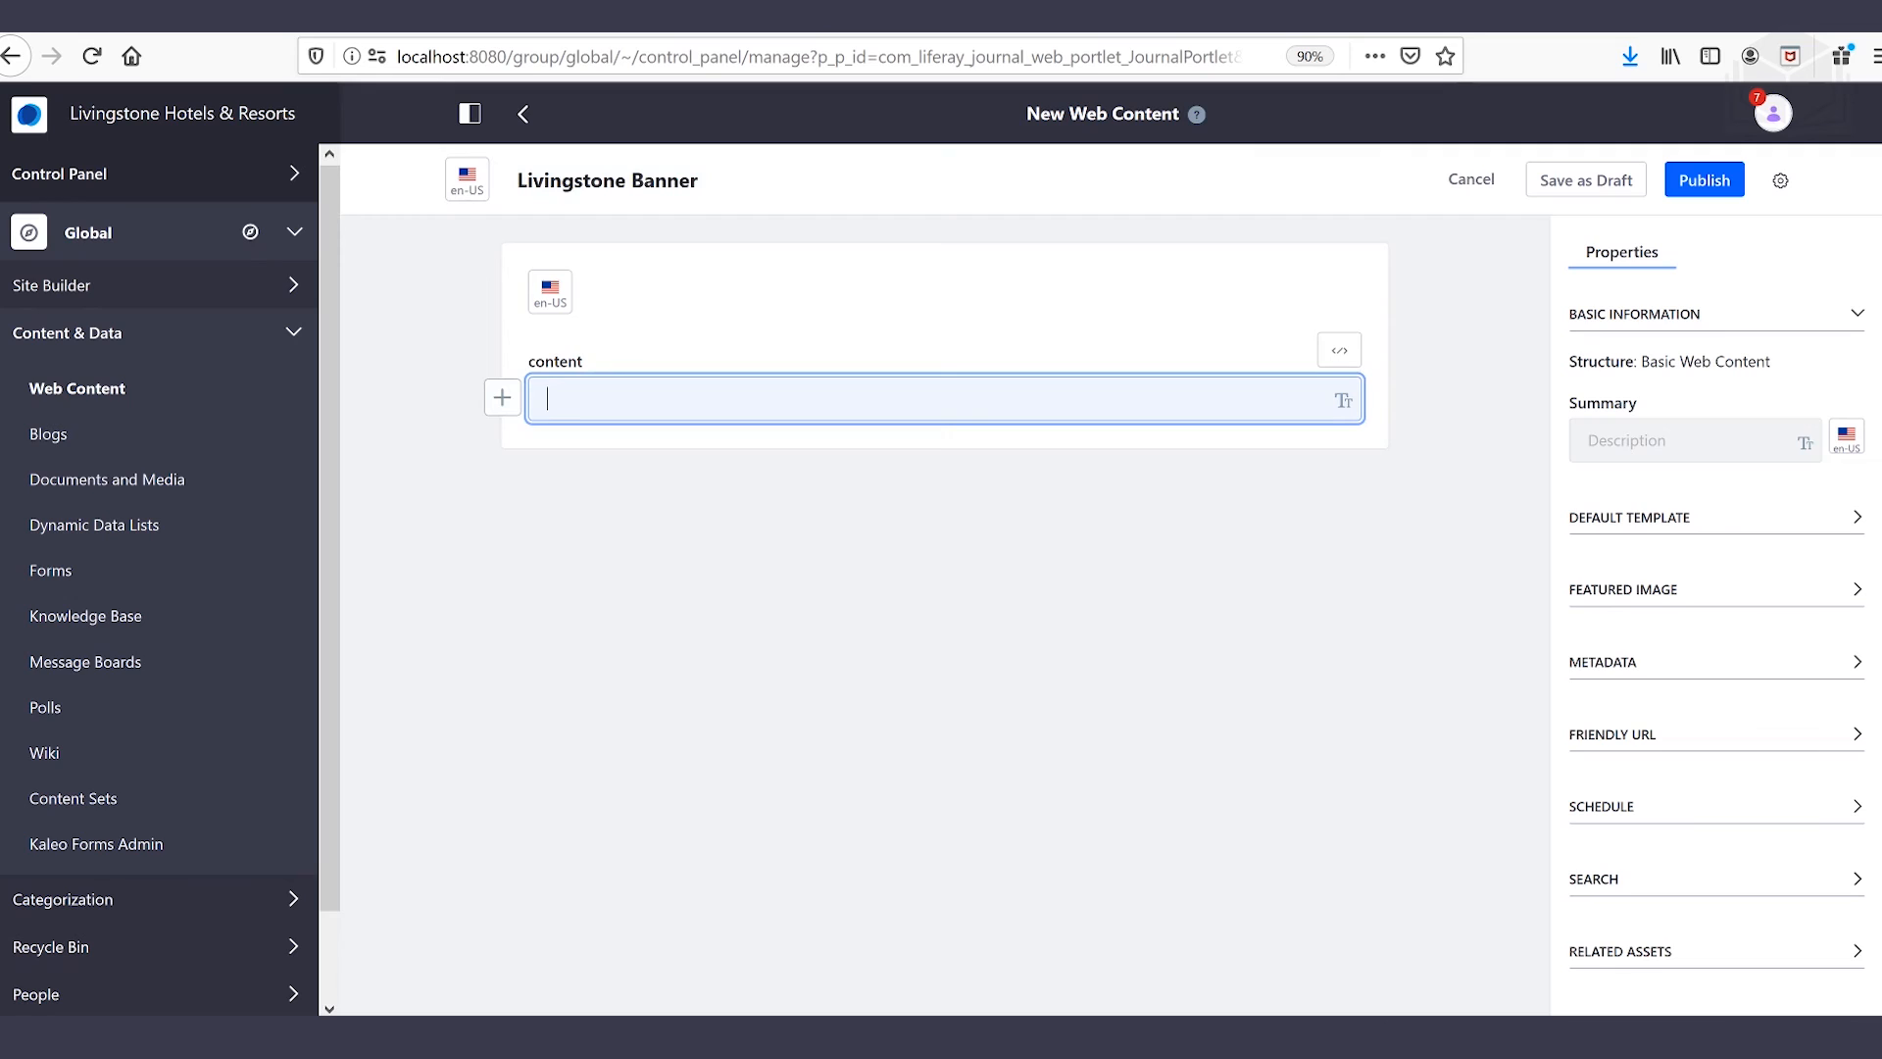
left_click(503, 400)
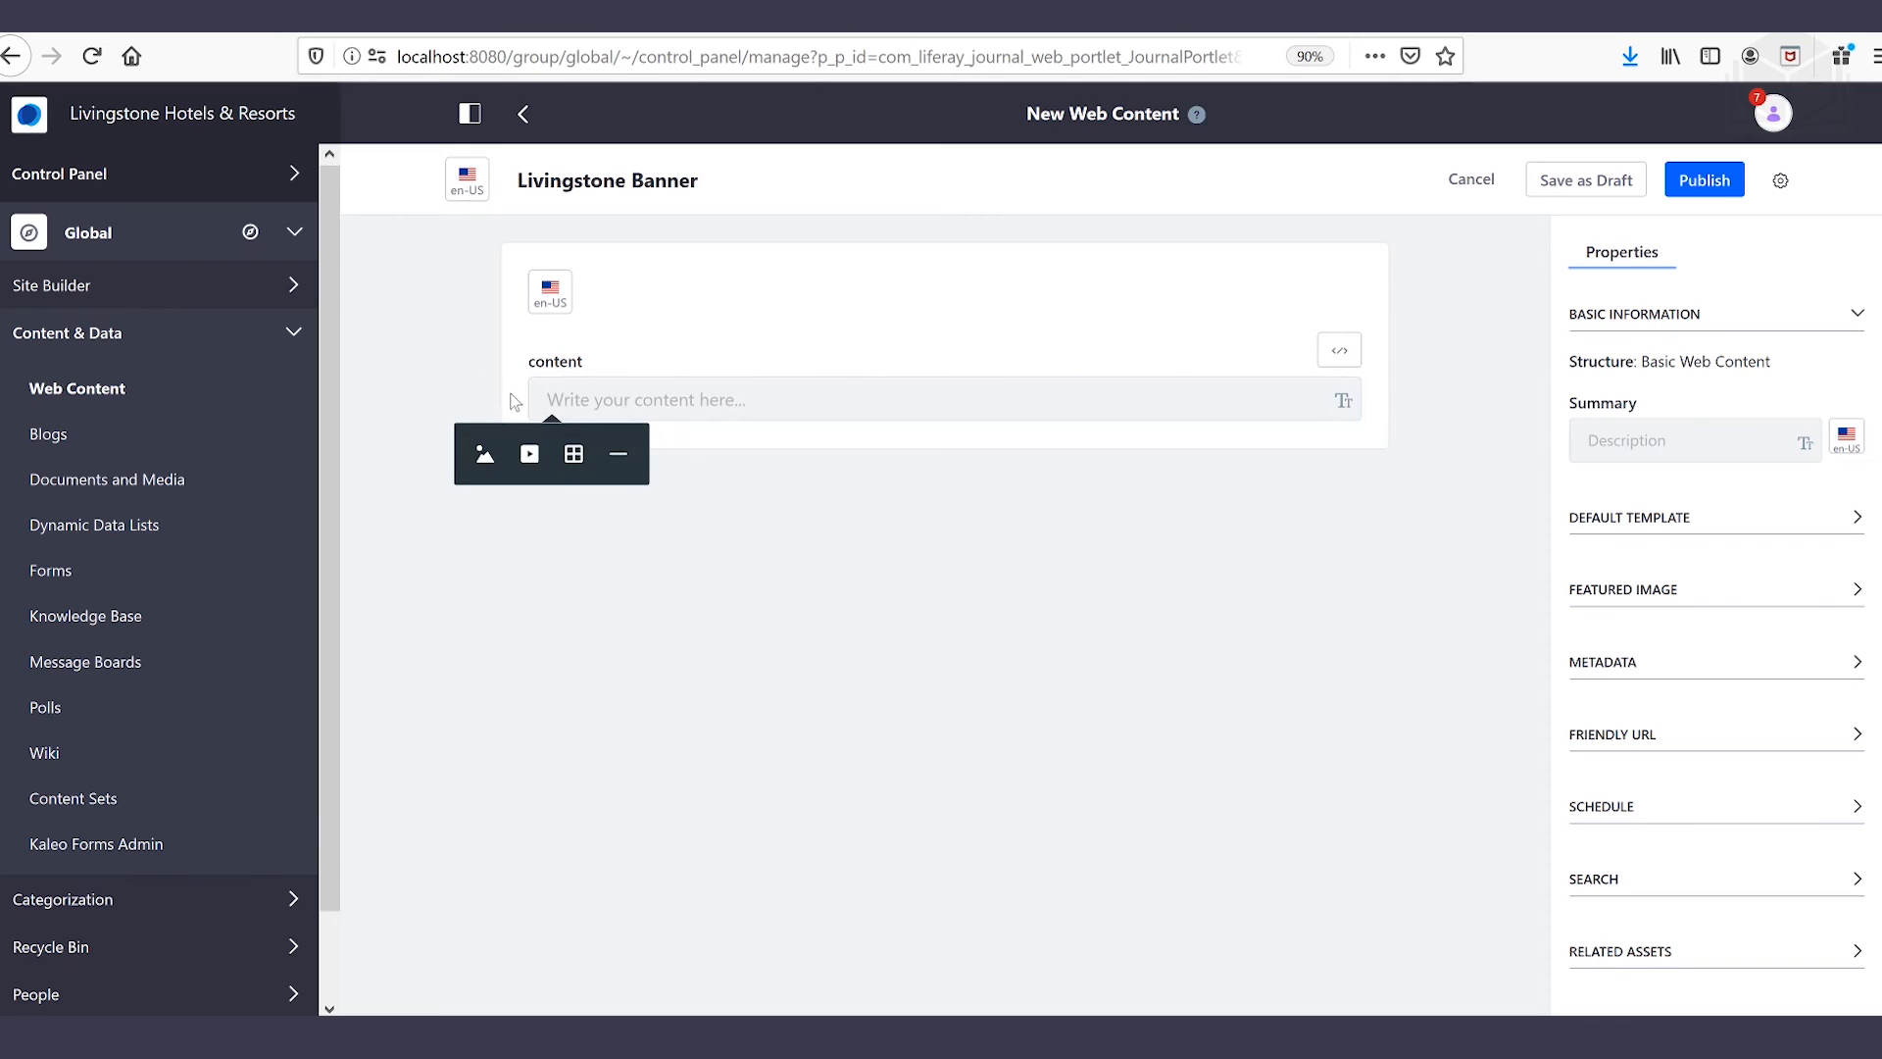
left_click(483, 461)
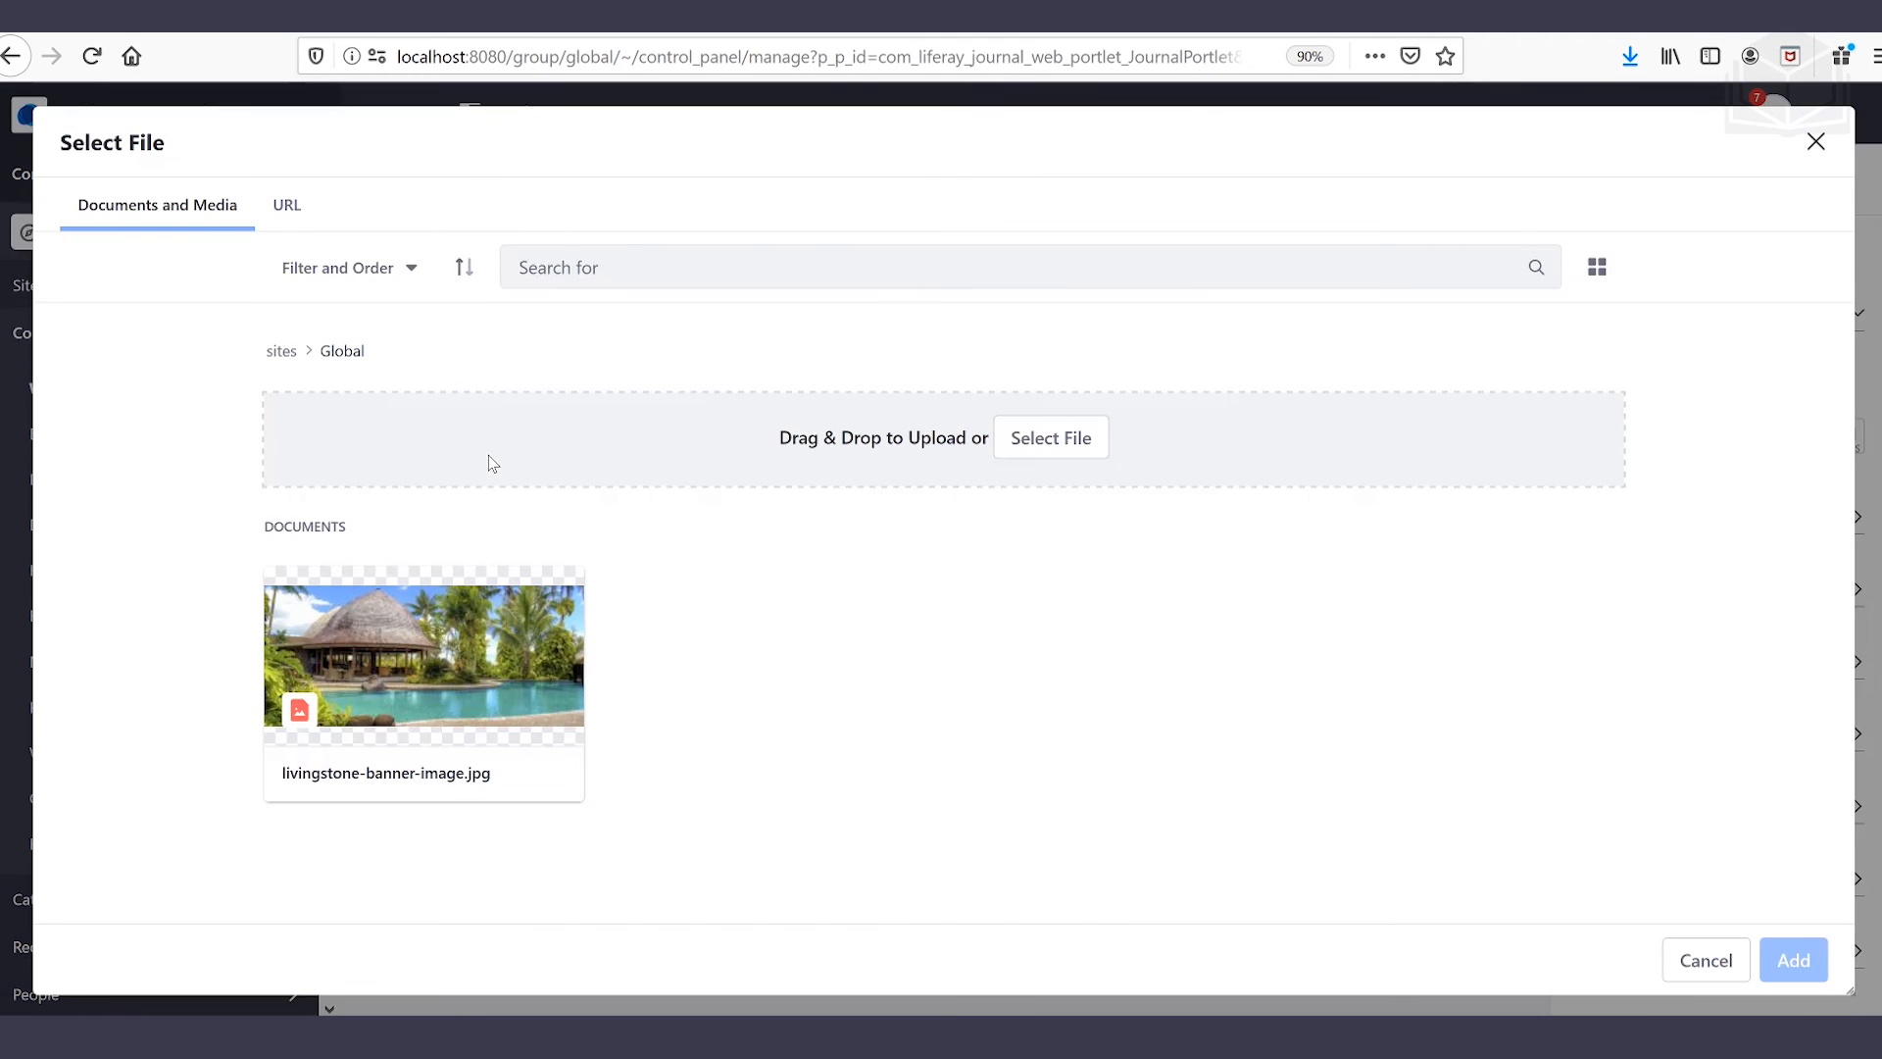
left_click(446, 655)
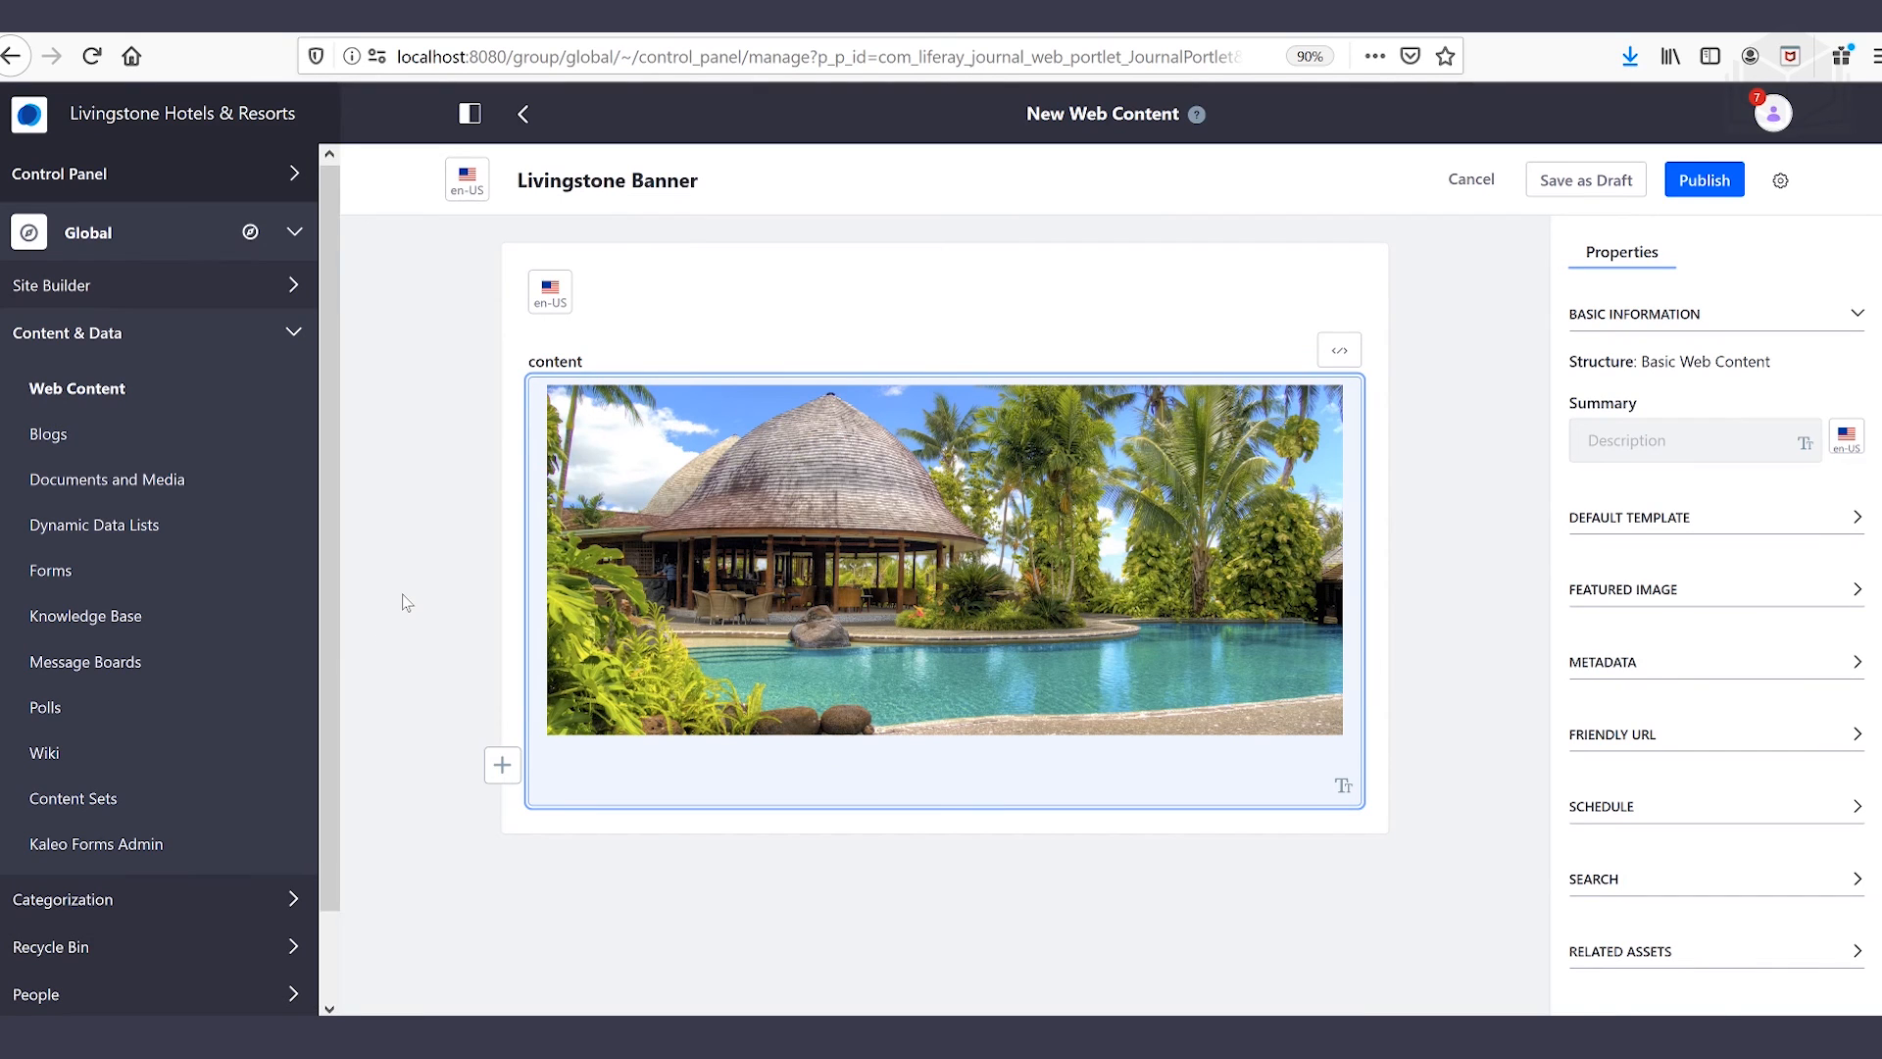
- Add the text "Livingstone Hotels & Resorts" below the image, format it as Heading 1 and publish the article
type("Livingstone Hotels & Resorts")
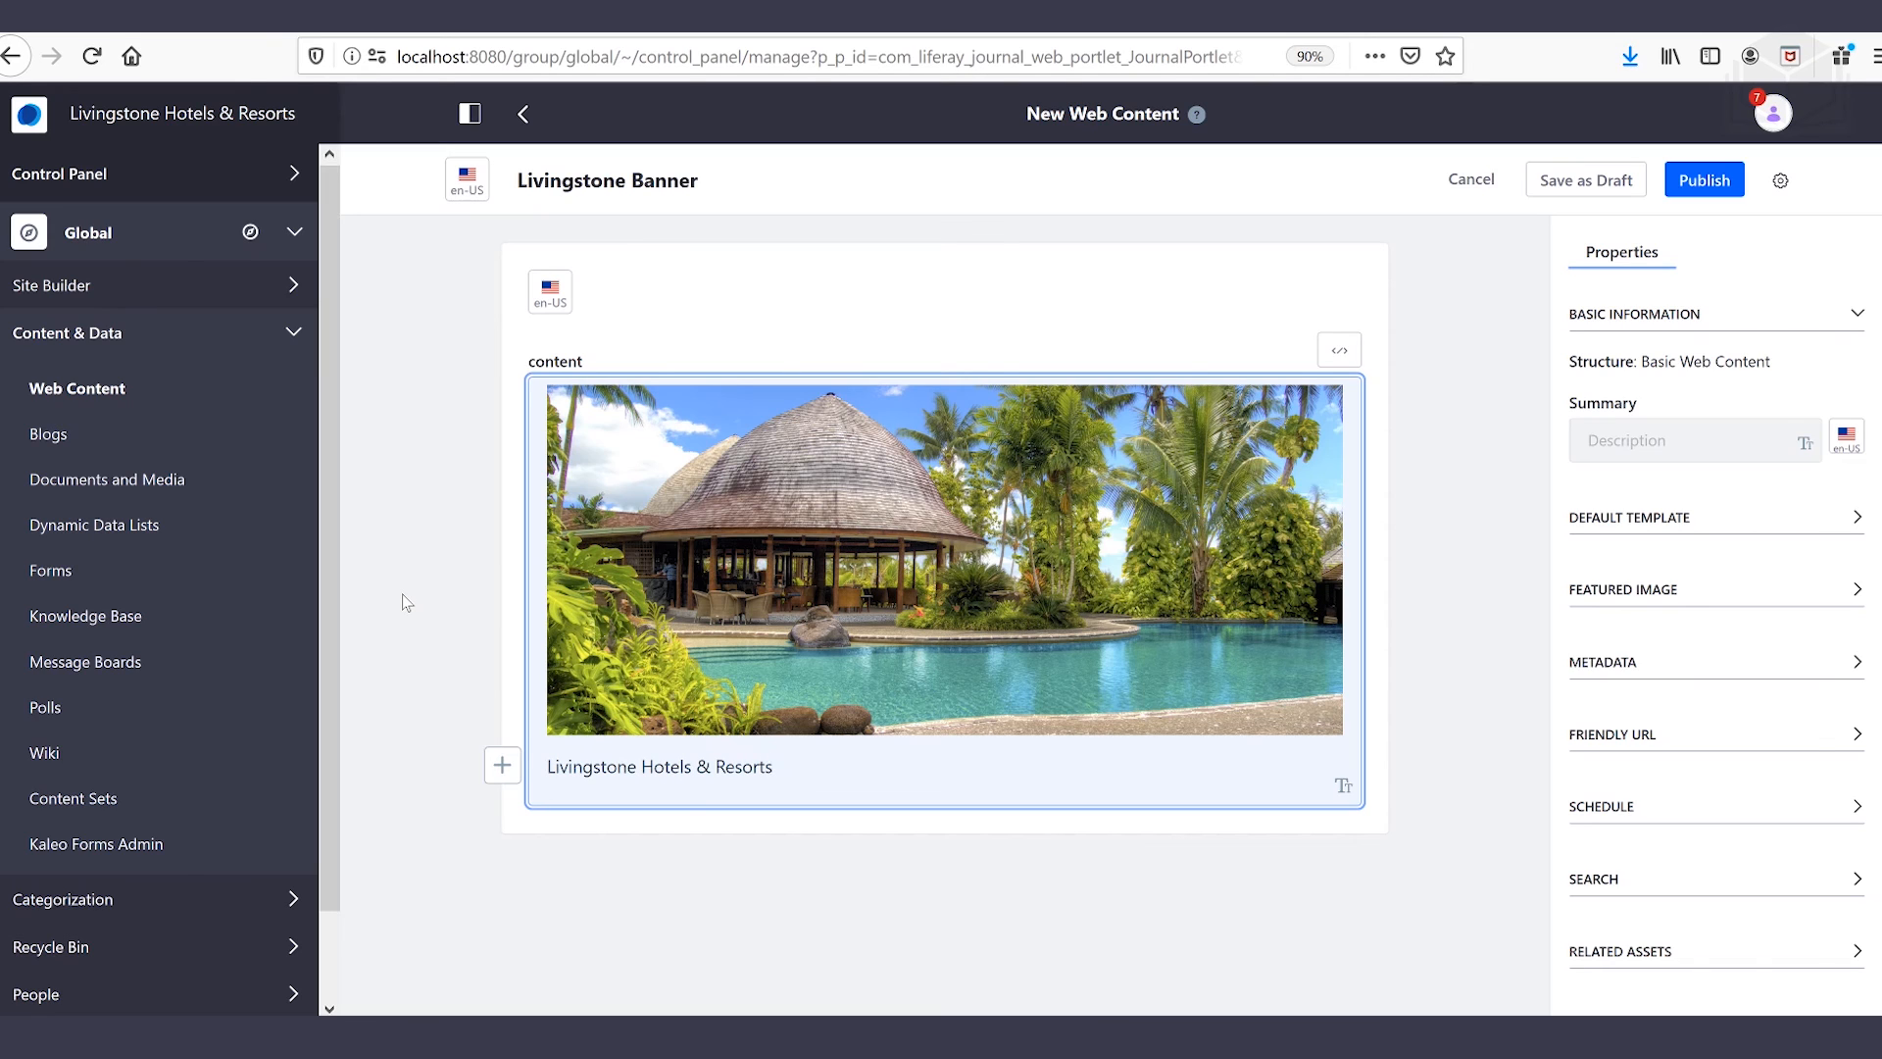
key("Home")
key("ctrl+shift+Right")
key("ctrl+shift+Right")
key("ctrl+shift+Right")
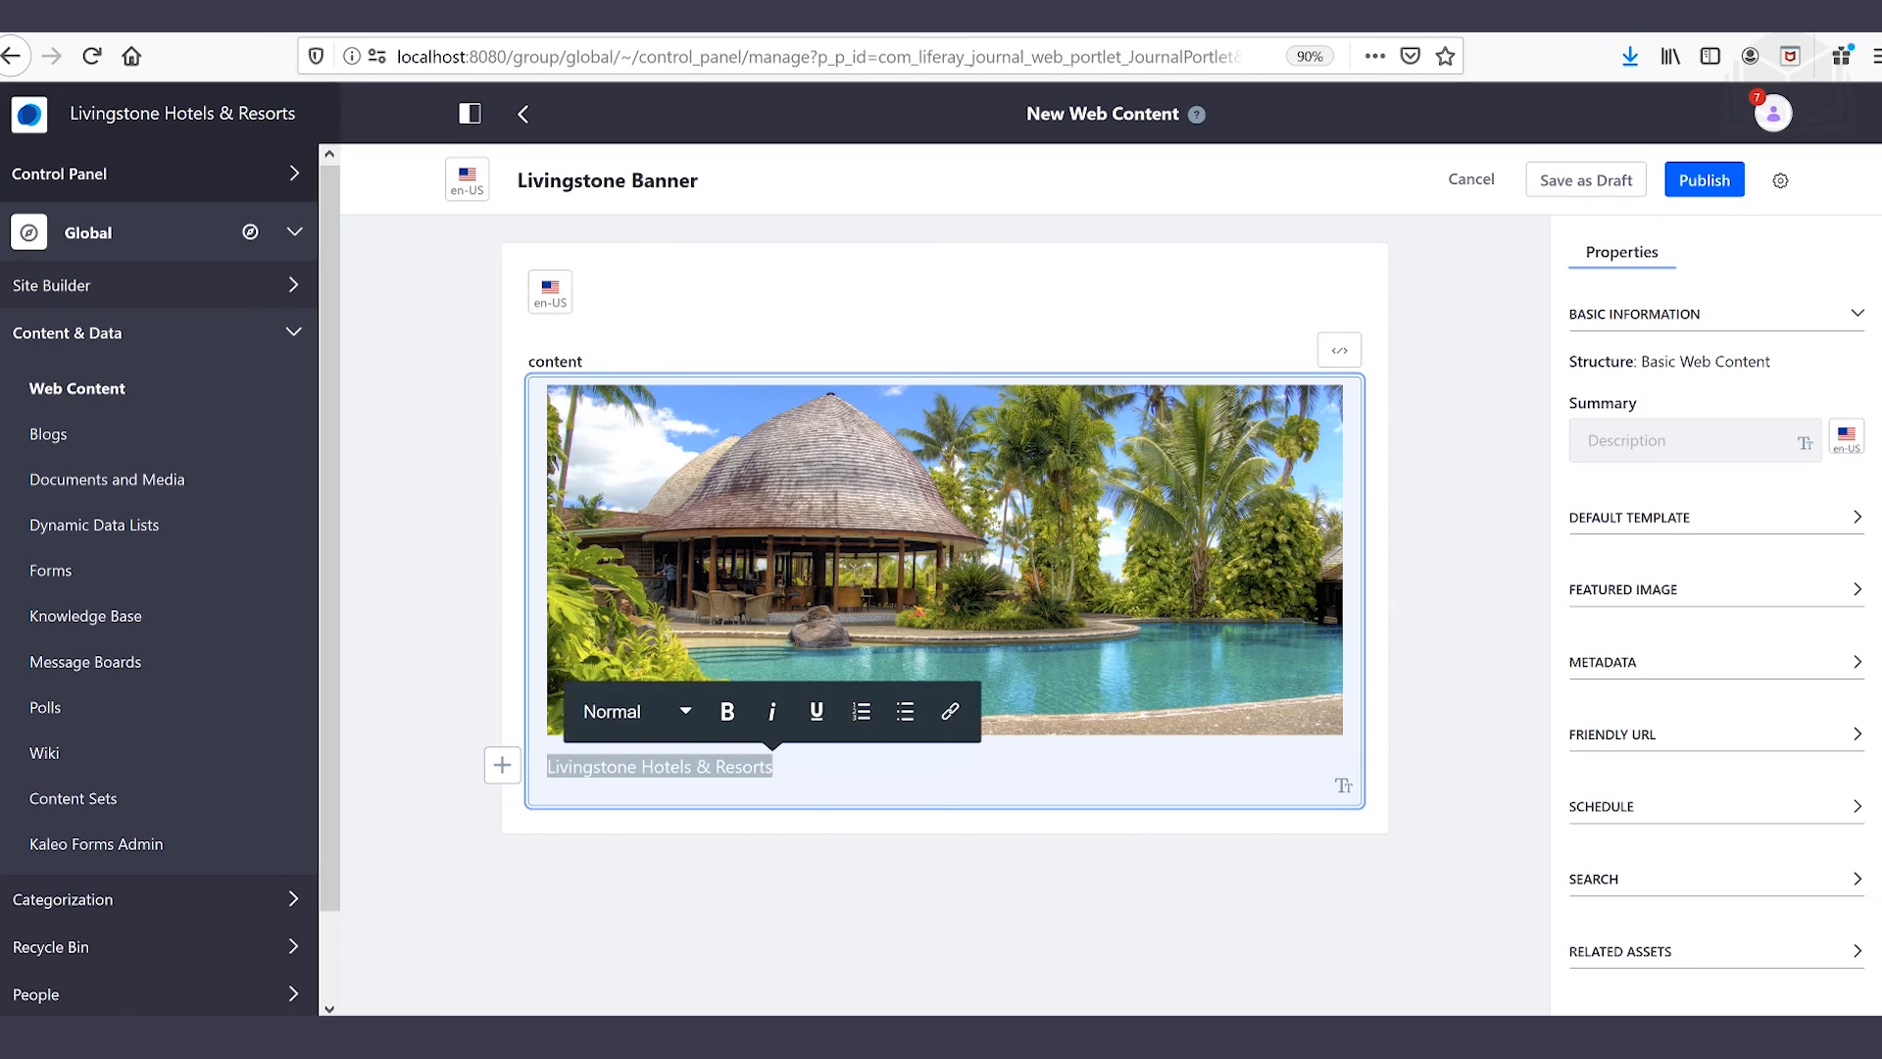
left_click(686, 725)
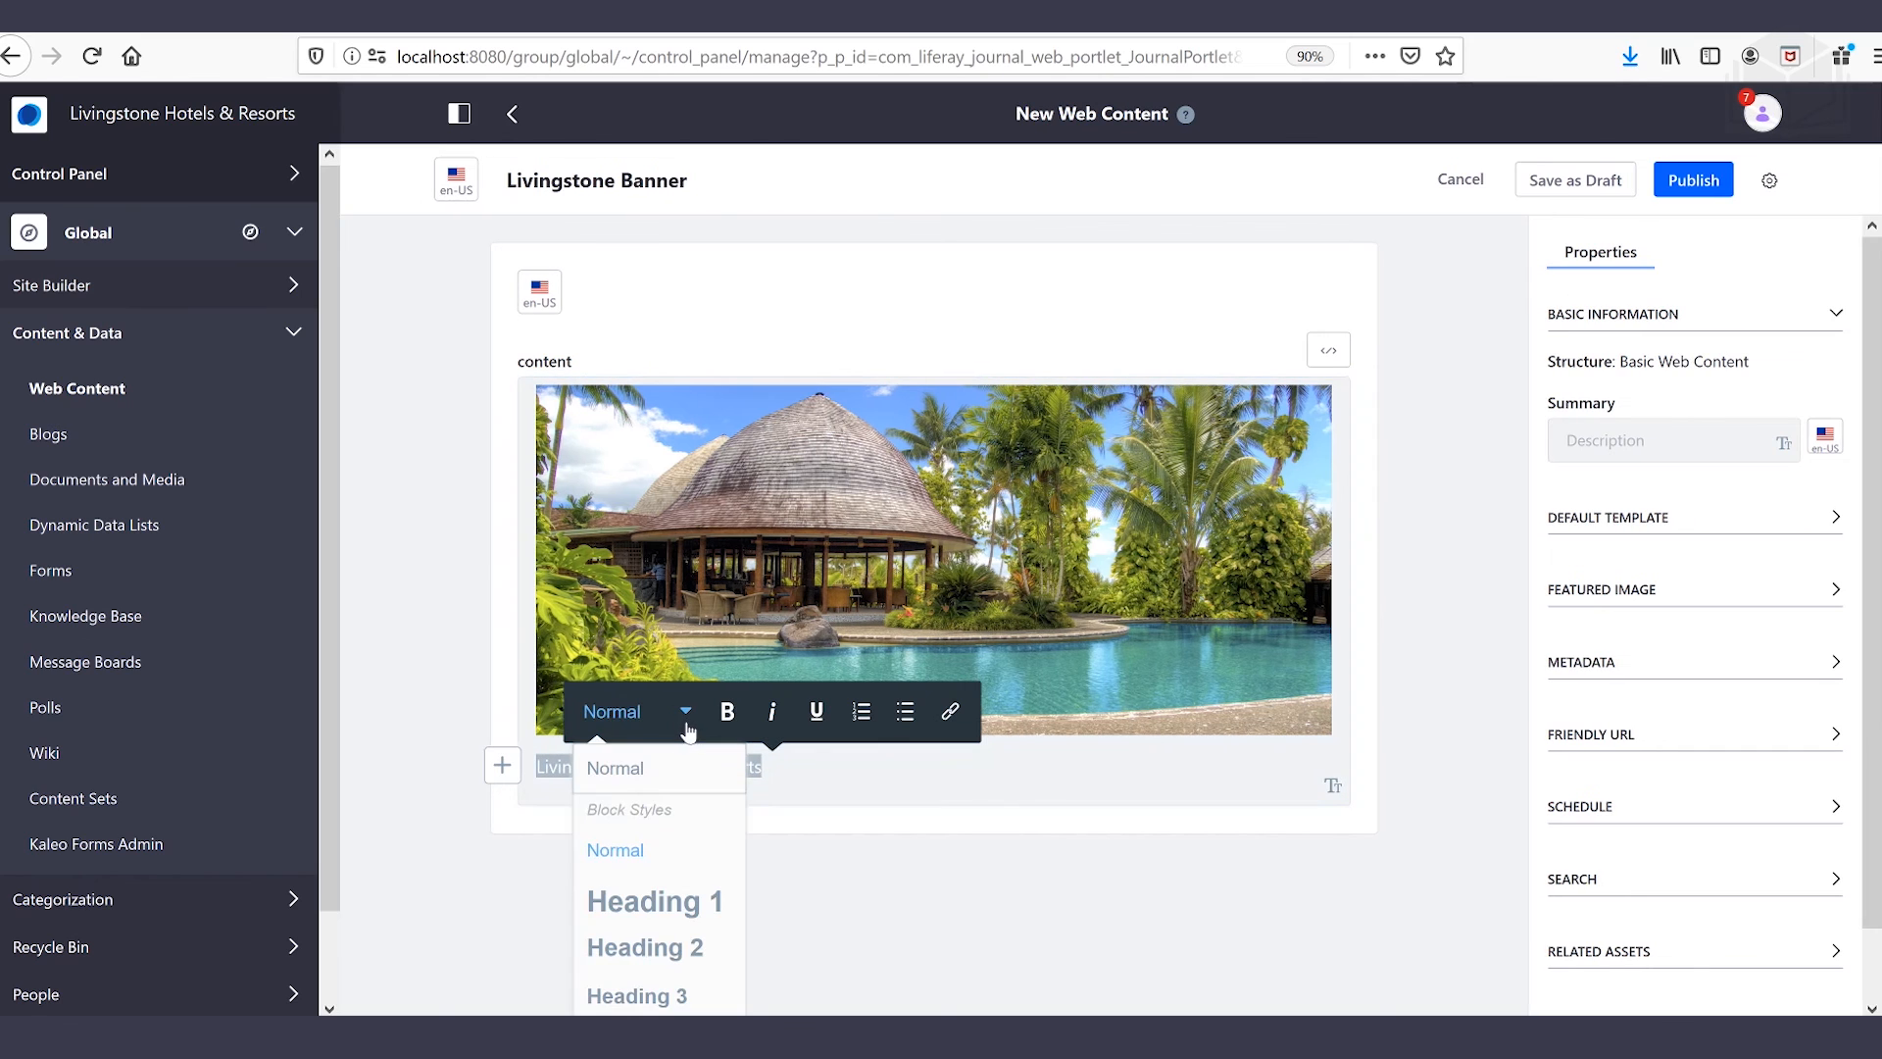
left_click(689, 906)
left_click(912, 875)
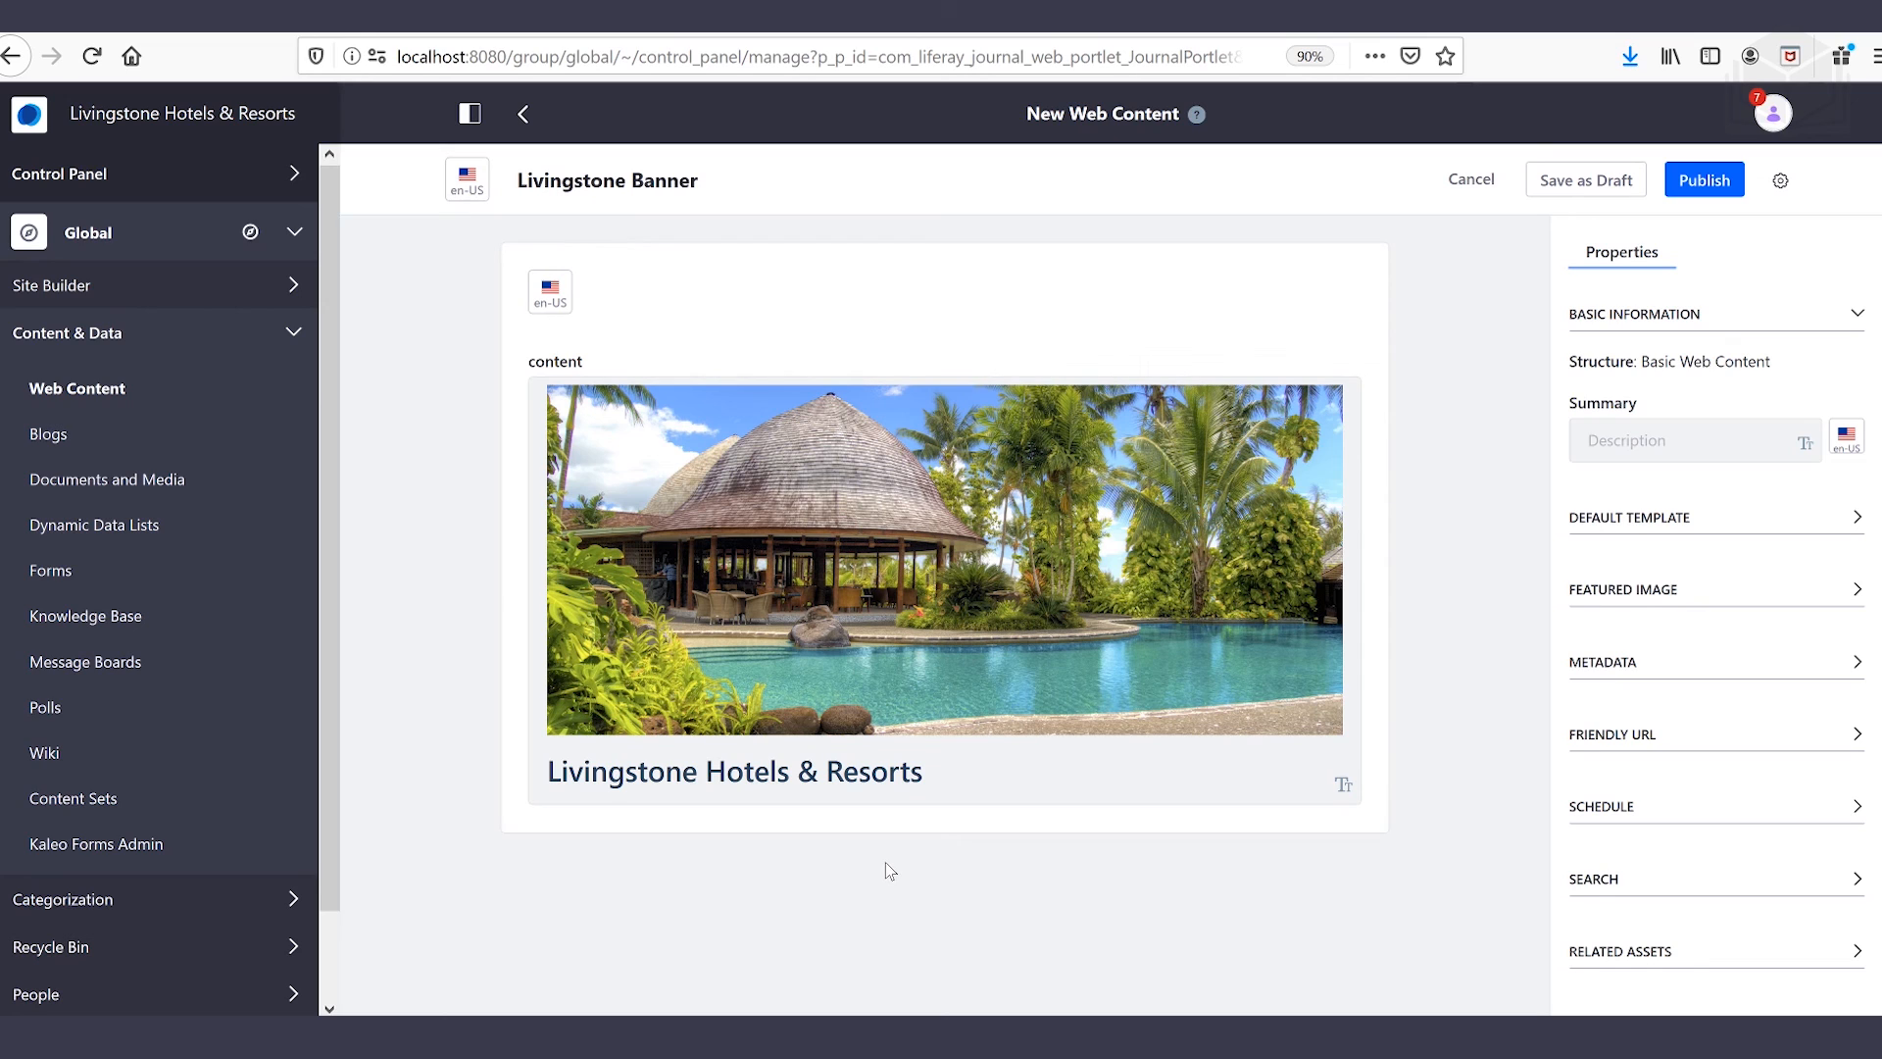
left_click(1711, 183)
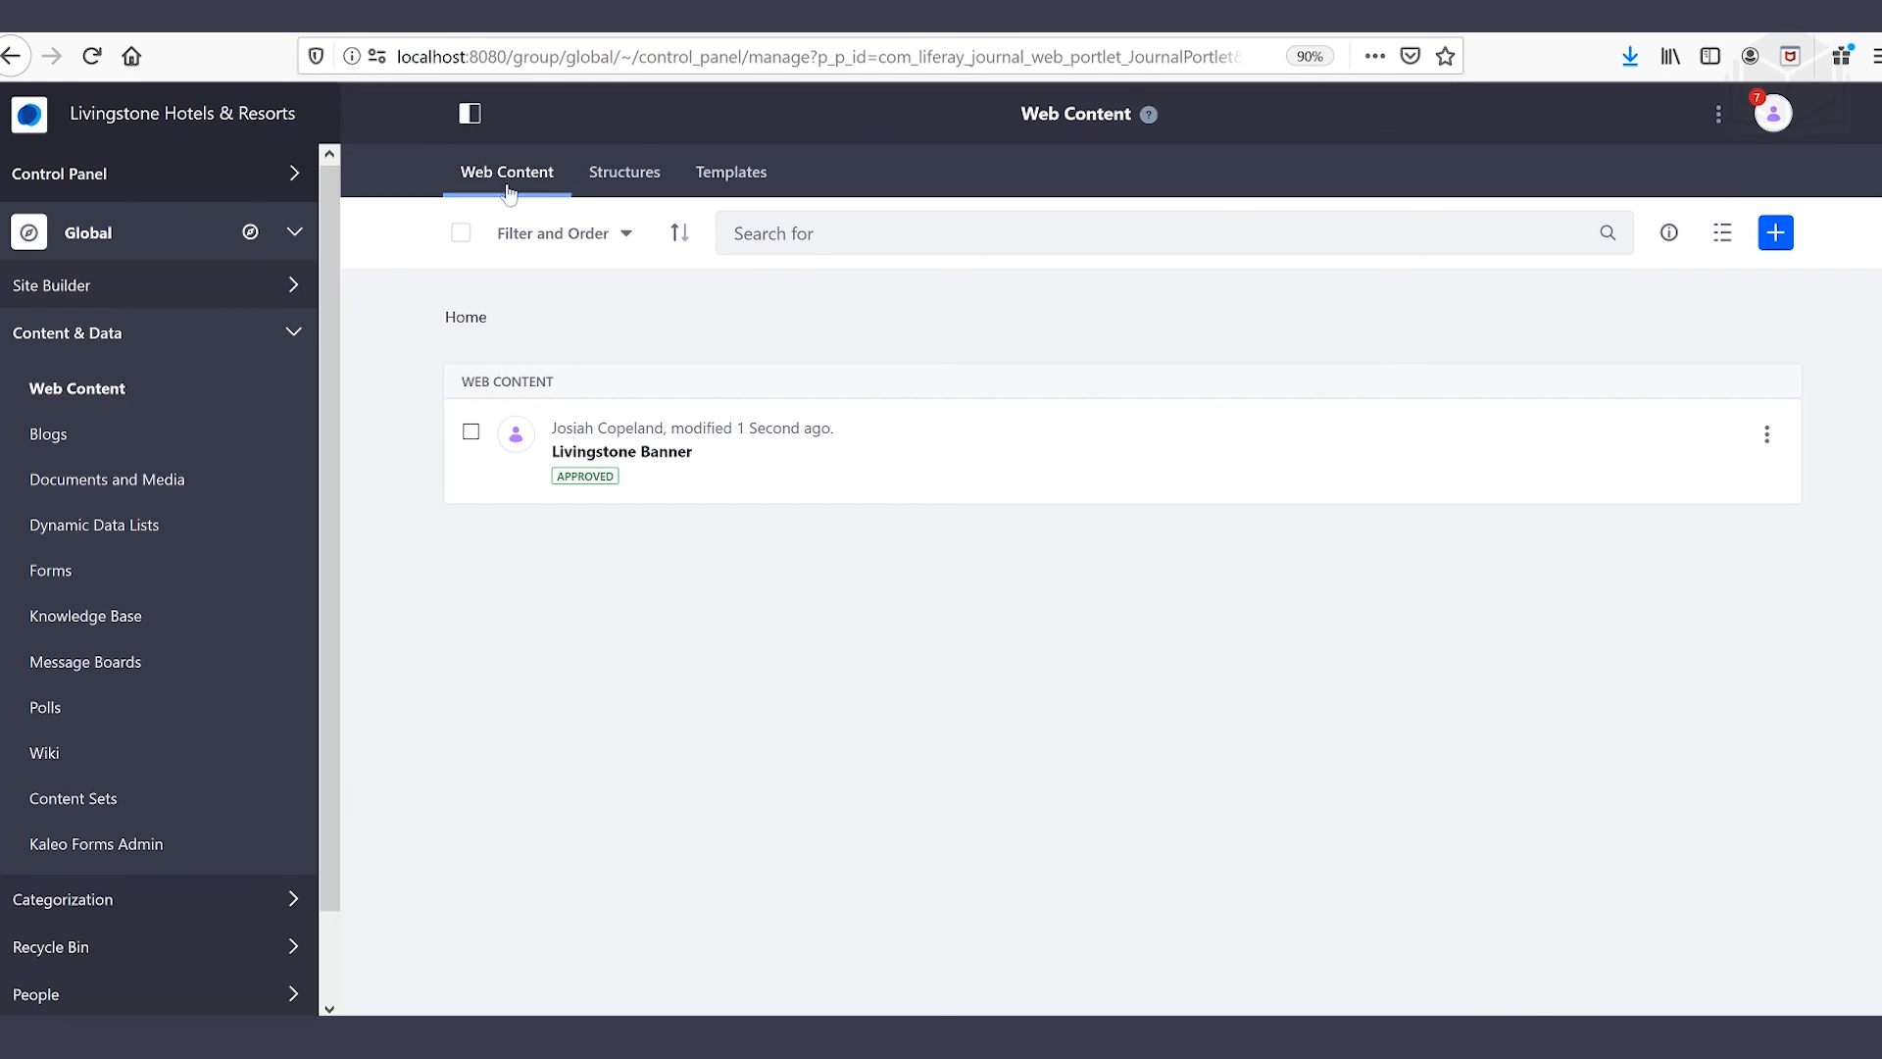
- Open the Hotel Landing Page template from the Global site's page templates
left_click(246, 288)
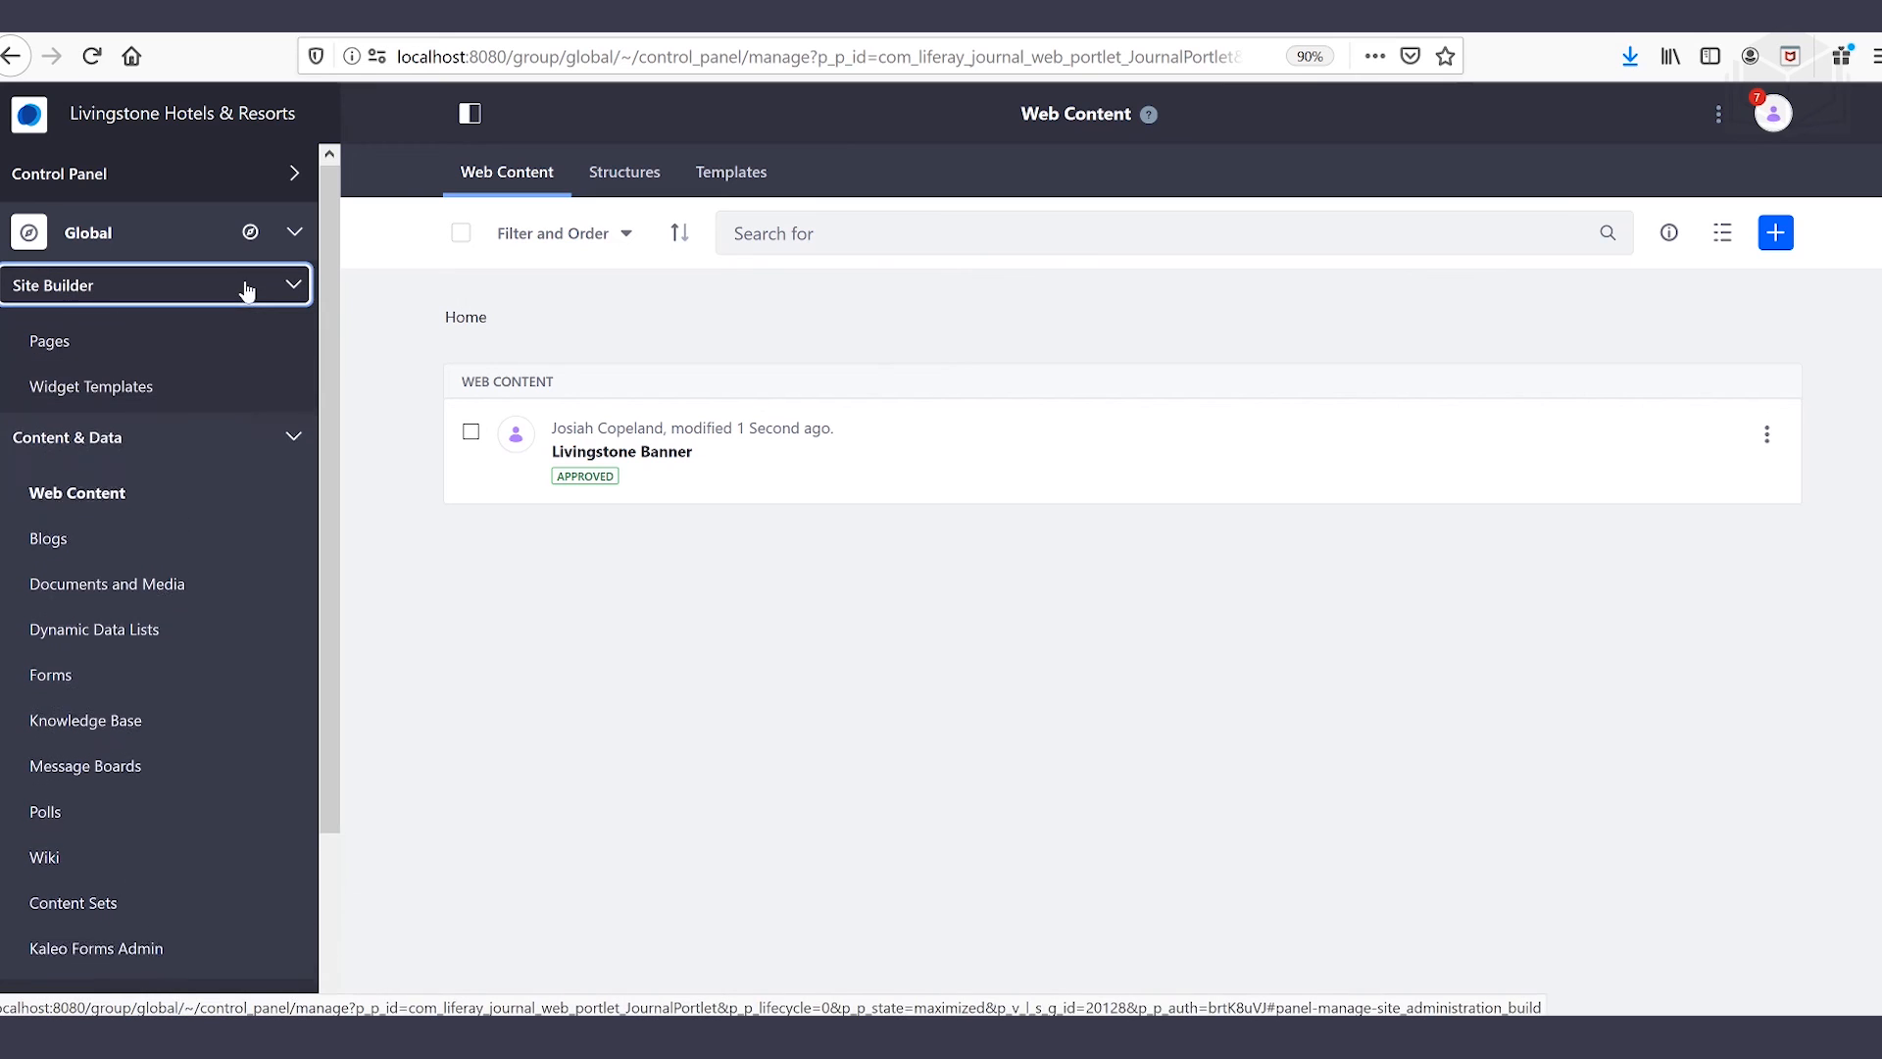
left_click(96, 355)
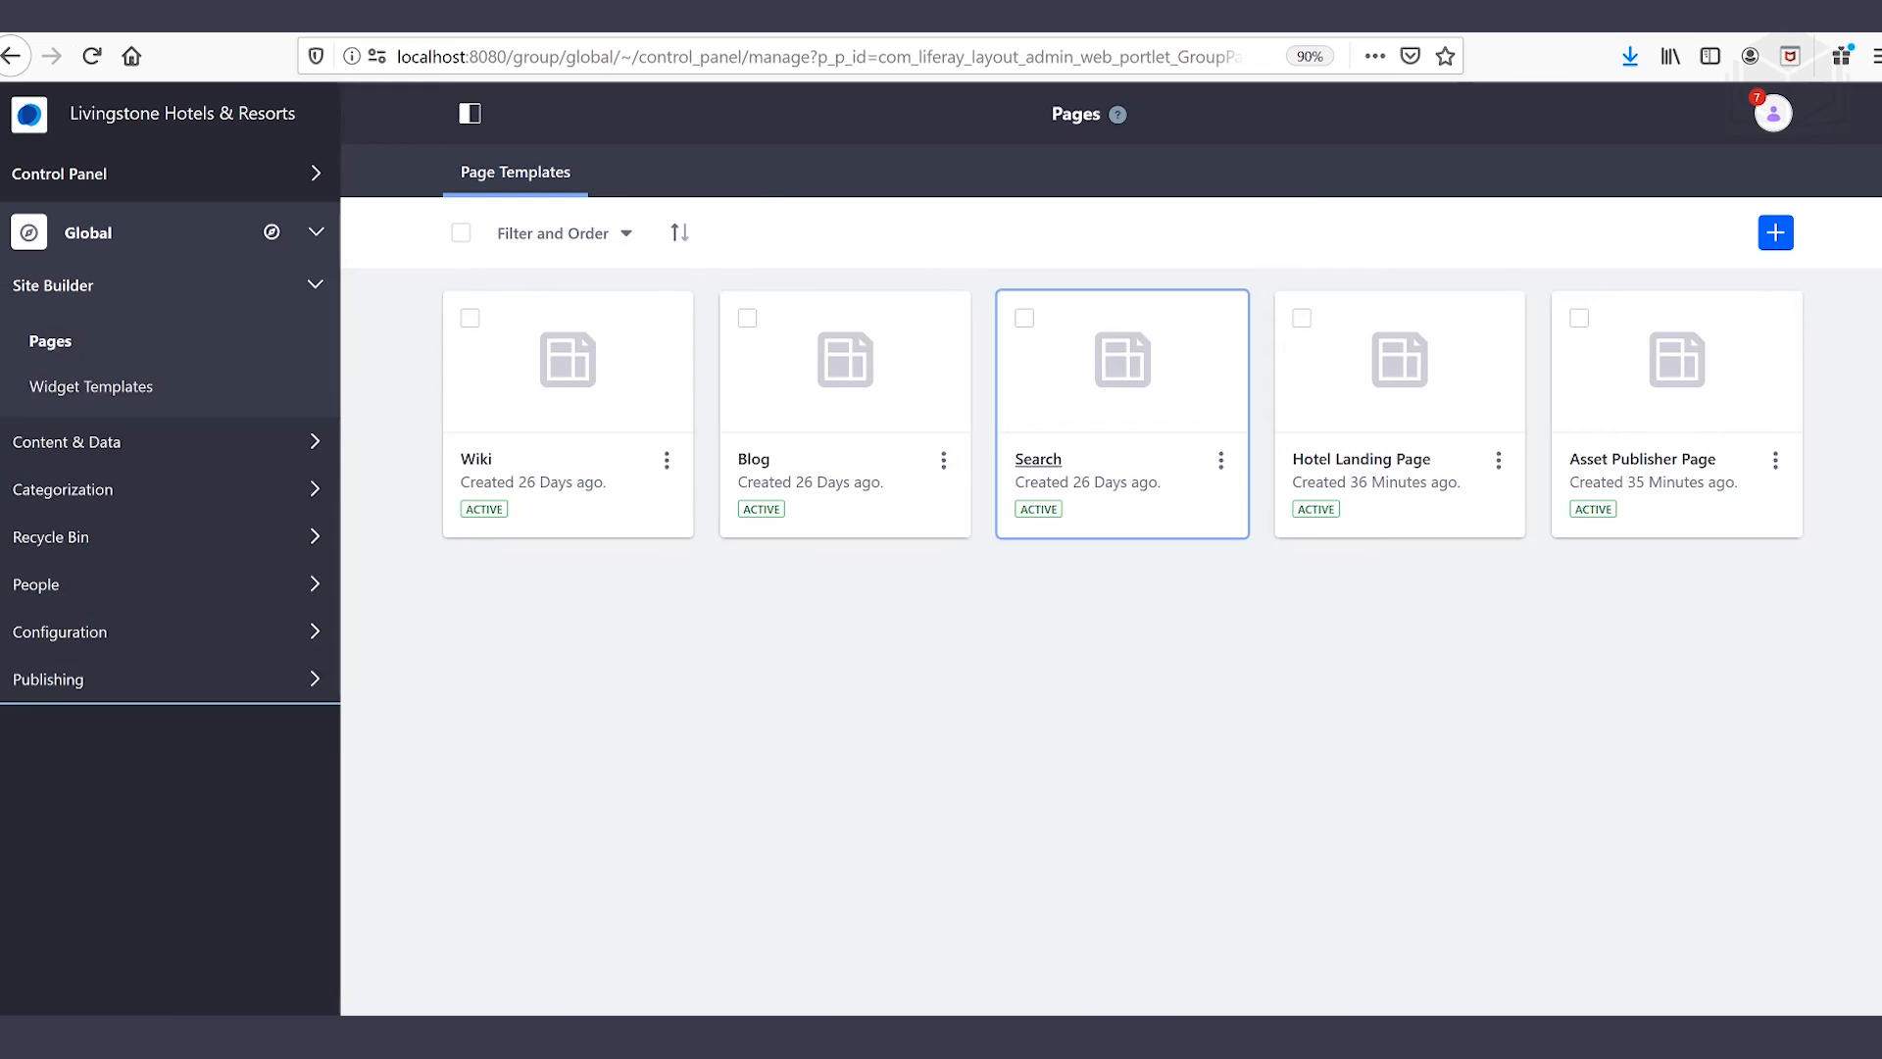
left_click(1419, 475)
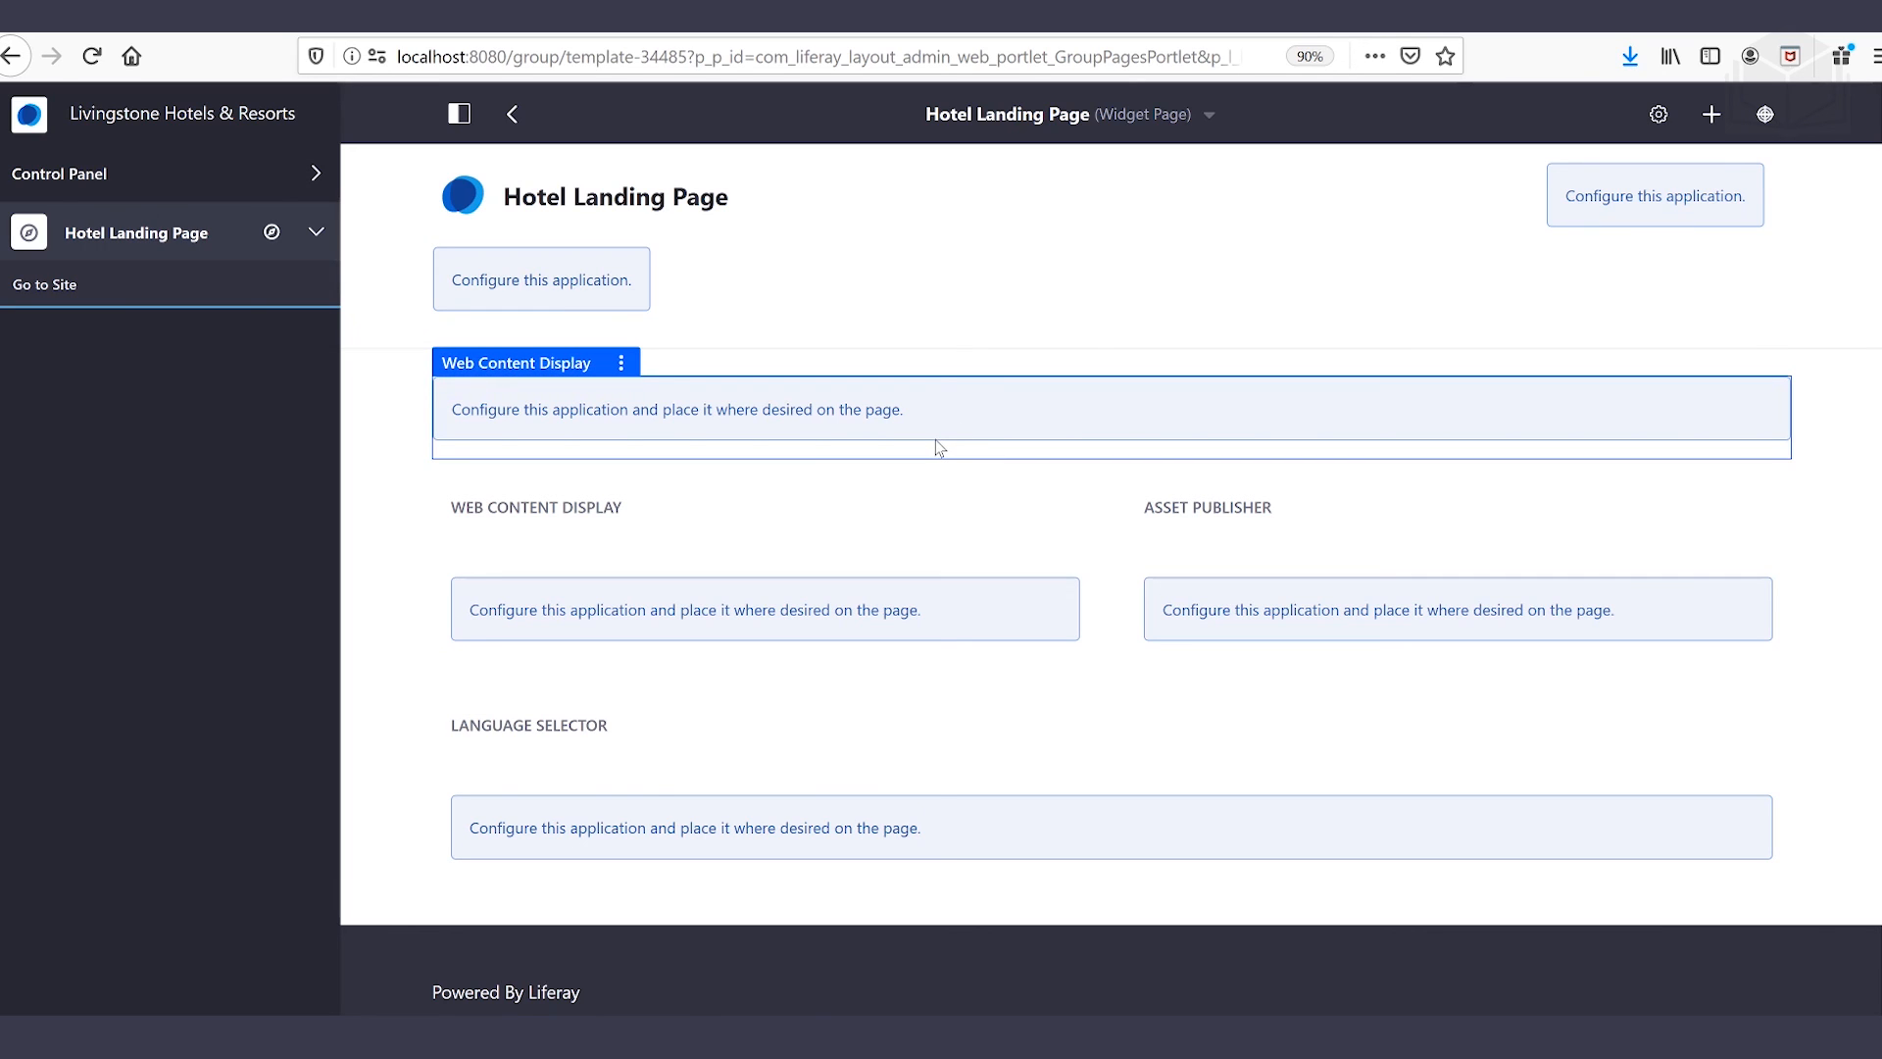
- Configure the full-width Web Content Display above the two columns to show the Livingstone Banner article, saving the setup
left_click(622, 366)
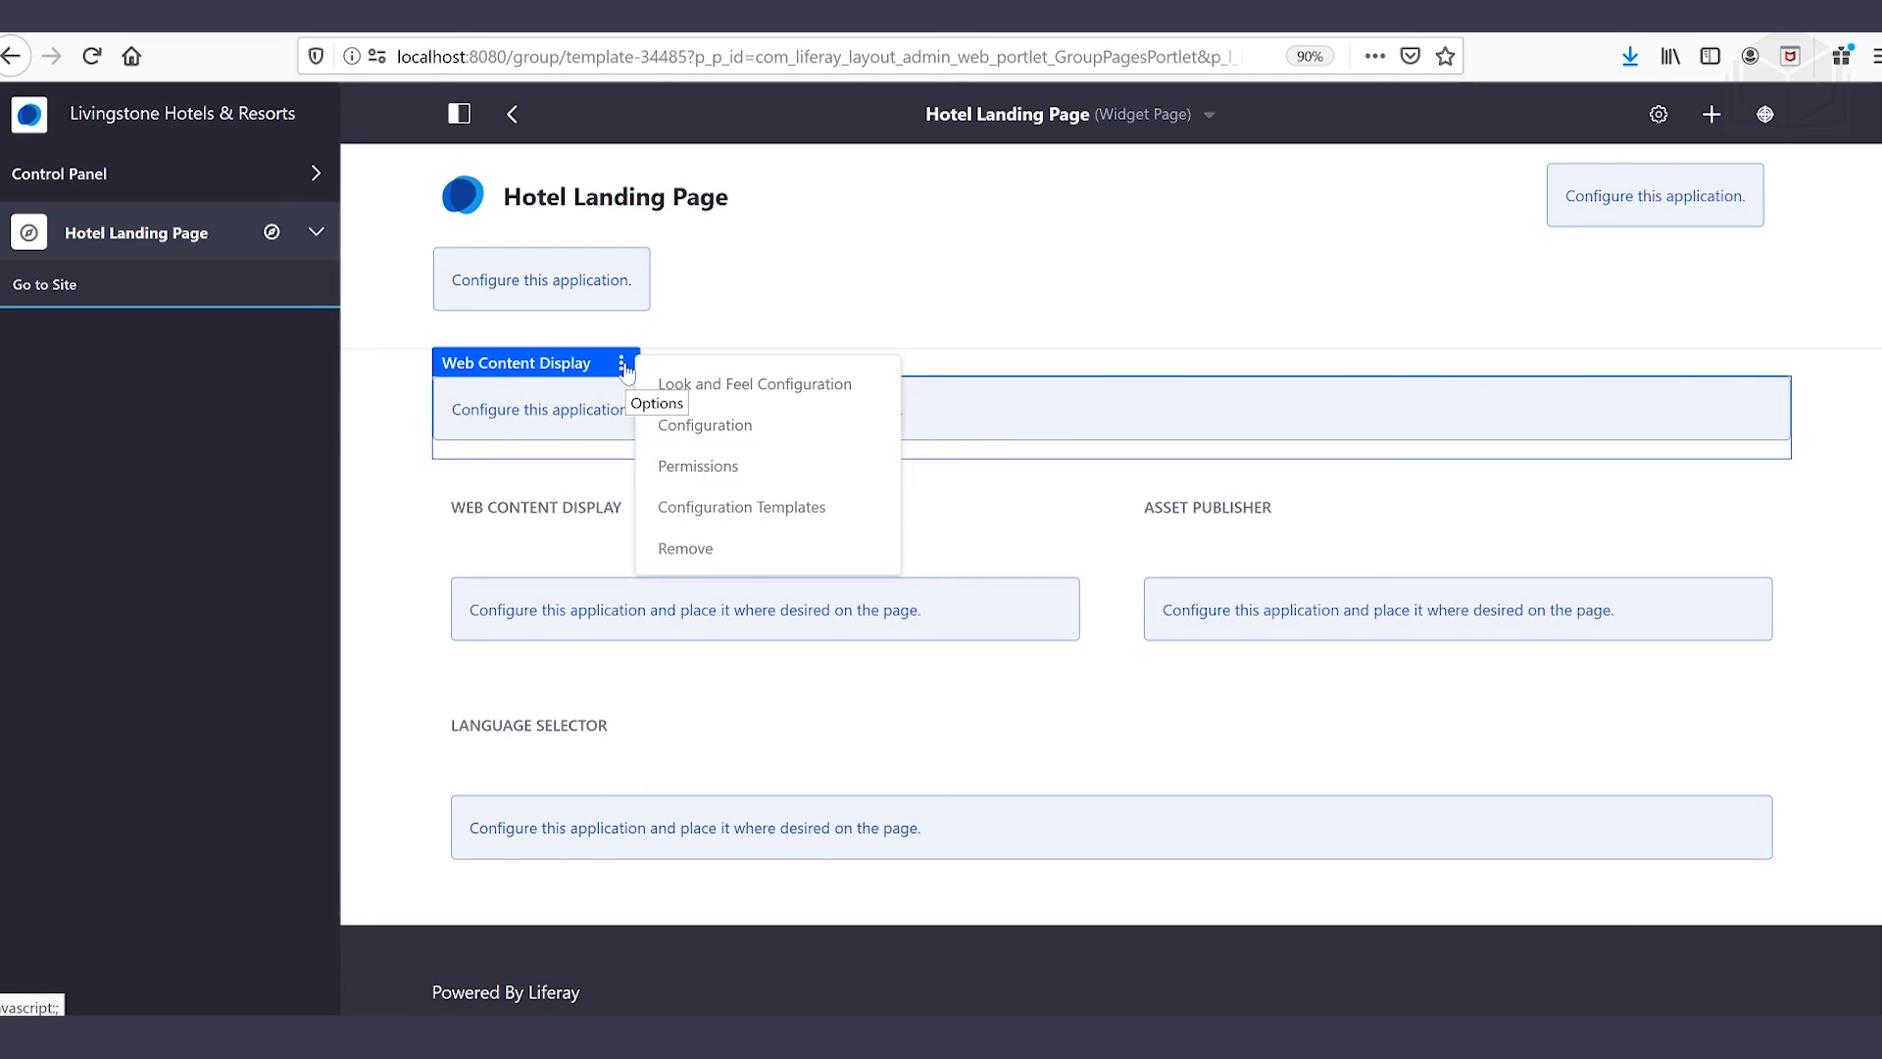
left_click(775, 448)
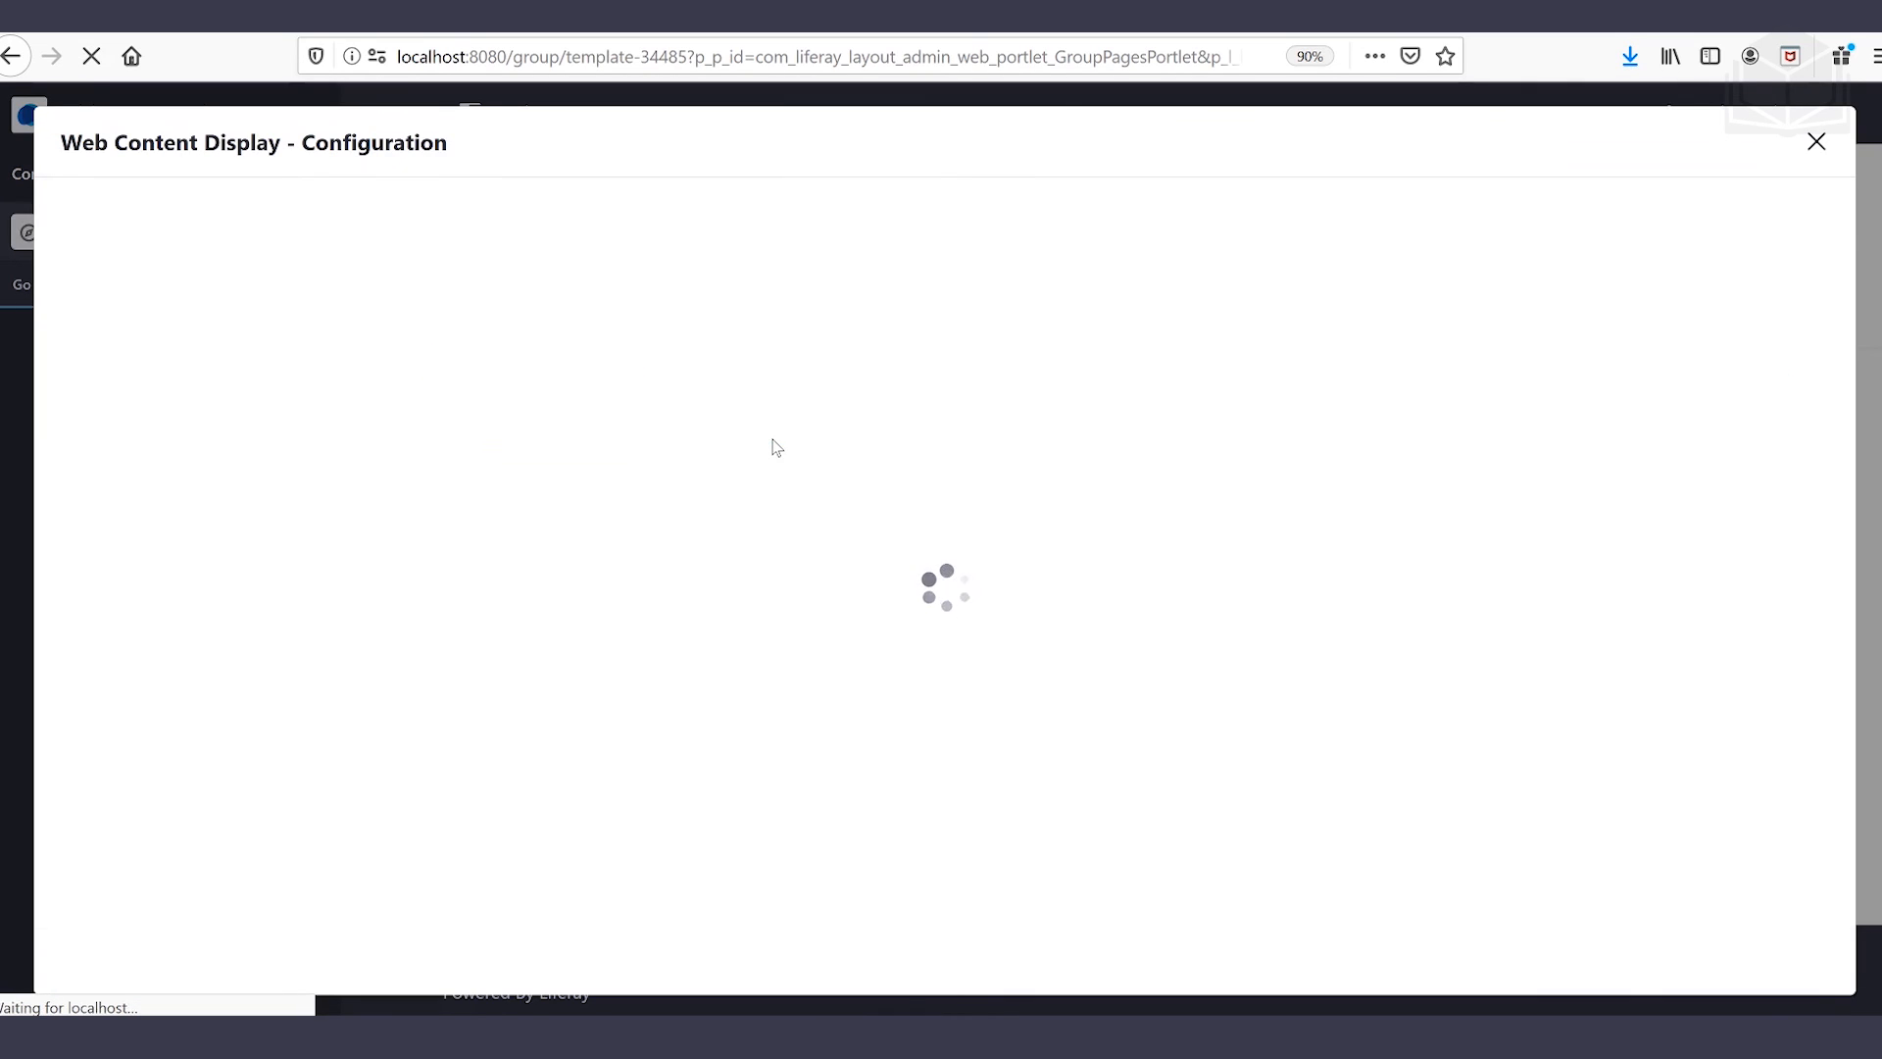
left_click(589, 392)
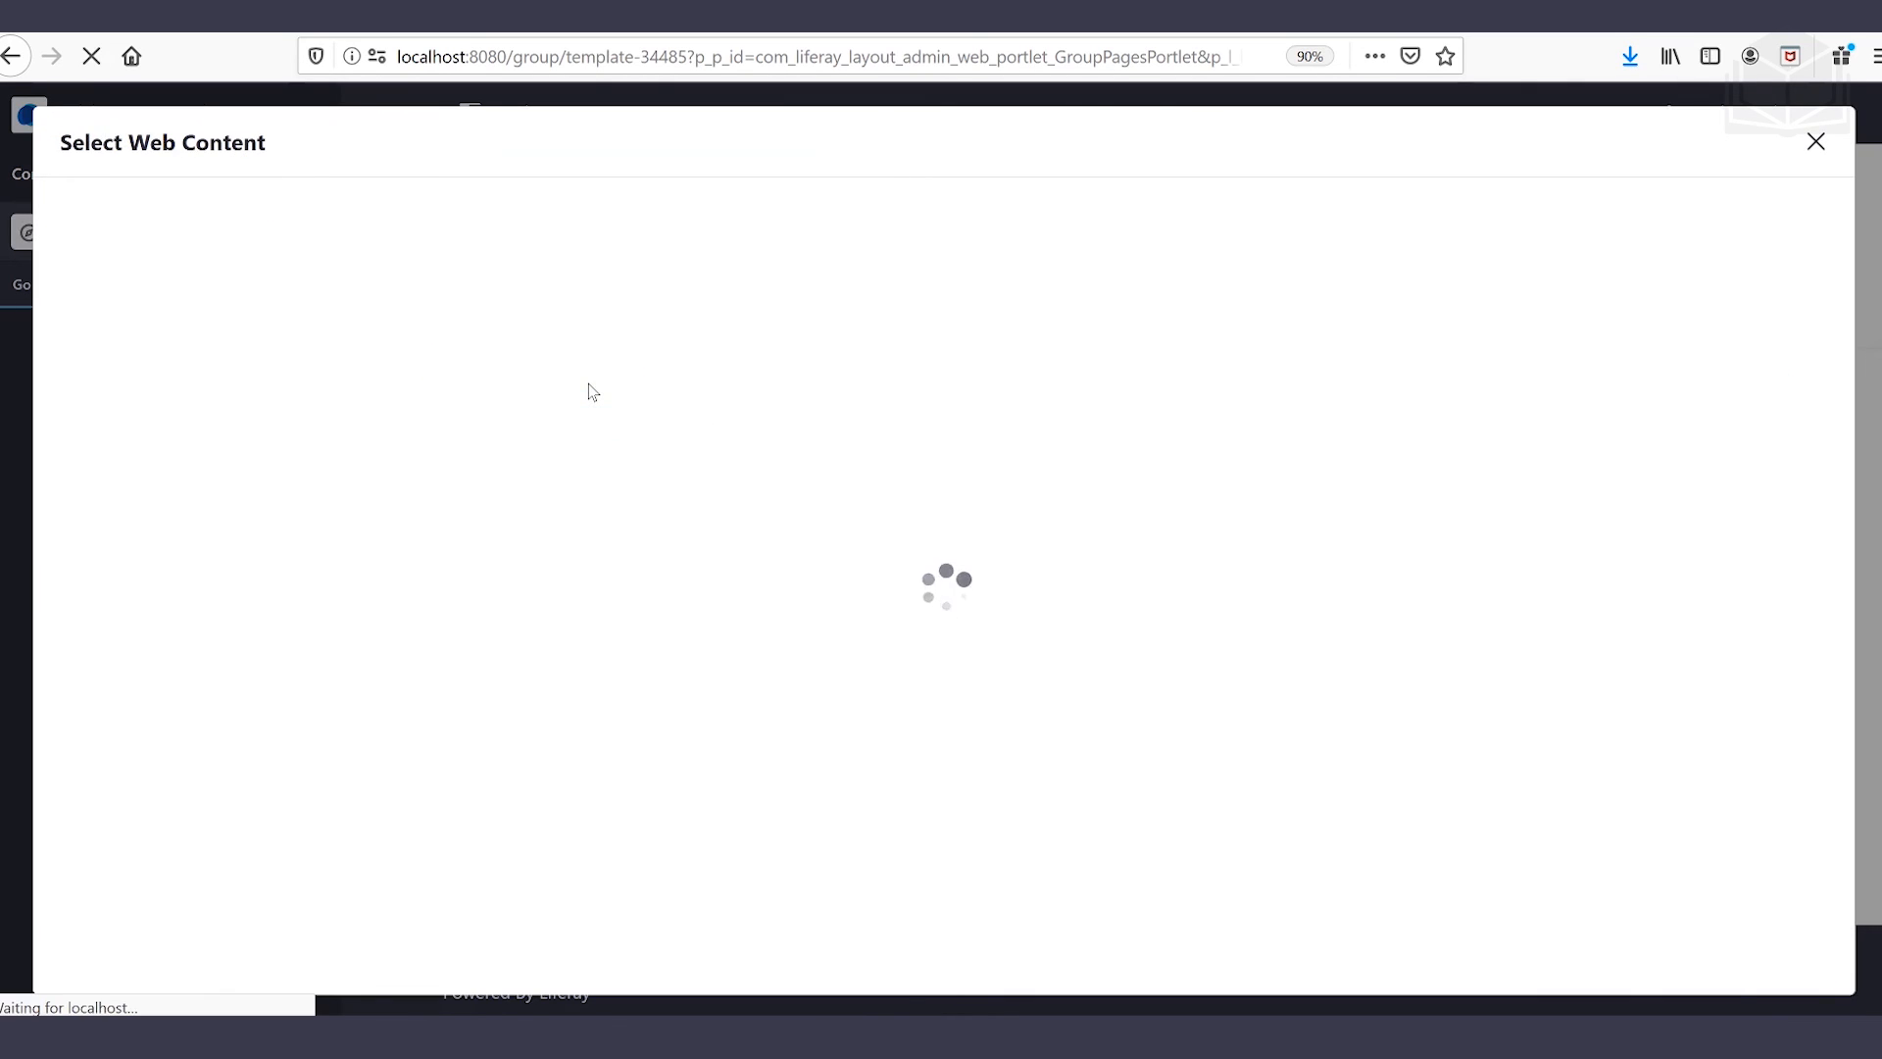
left_click(374, 363)
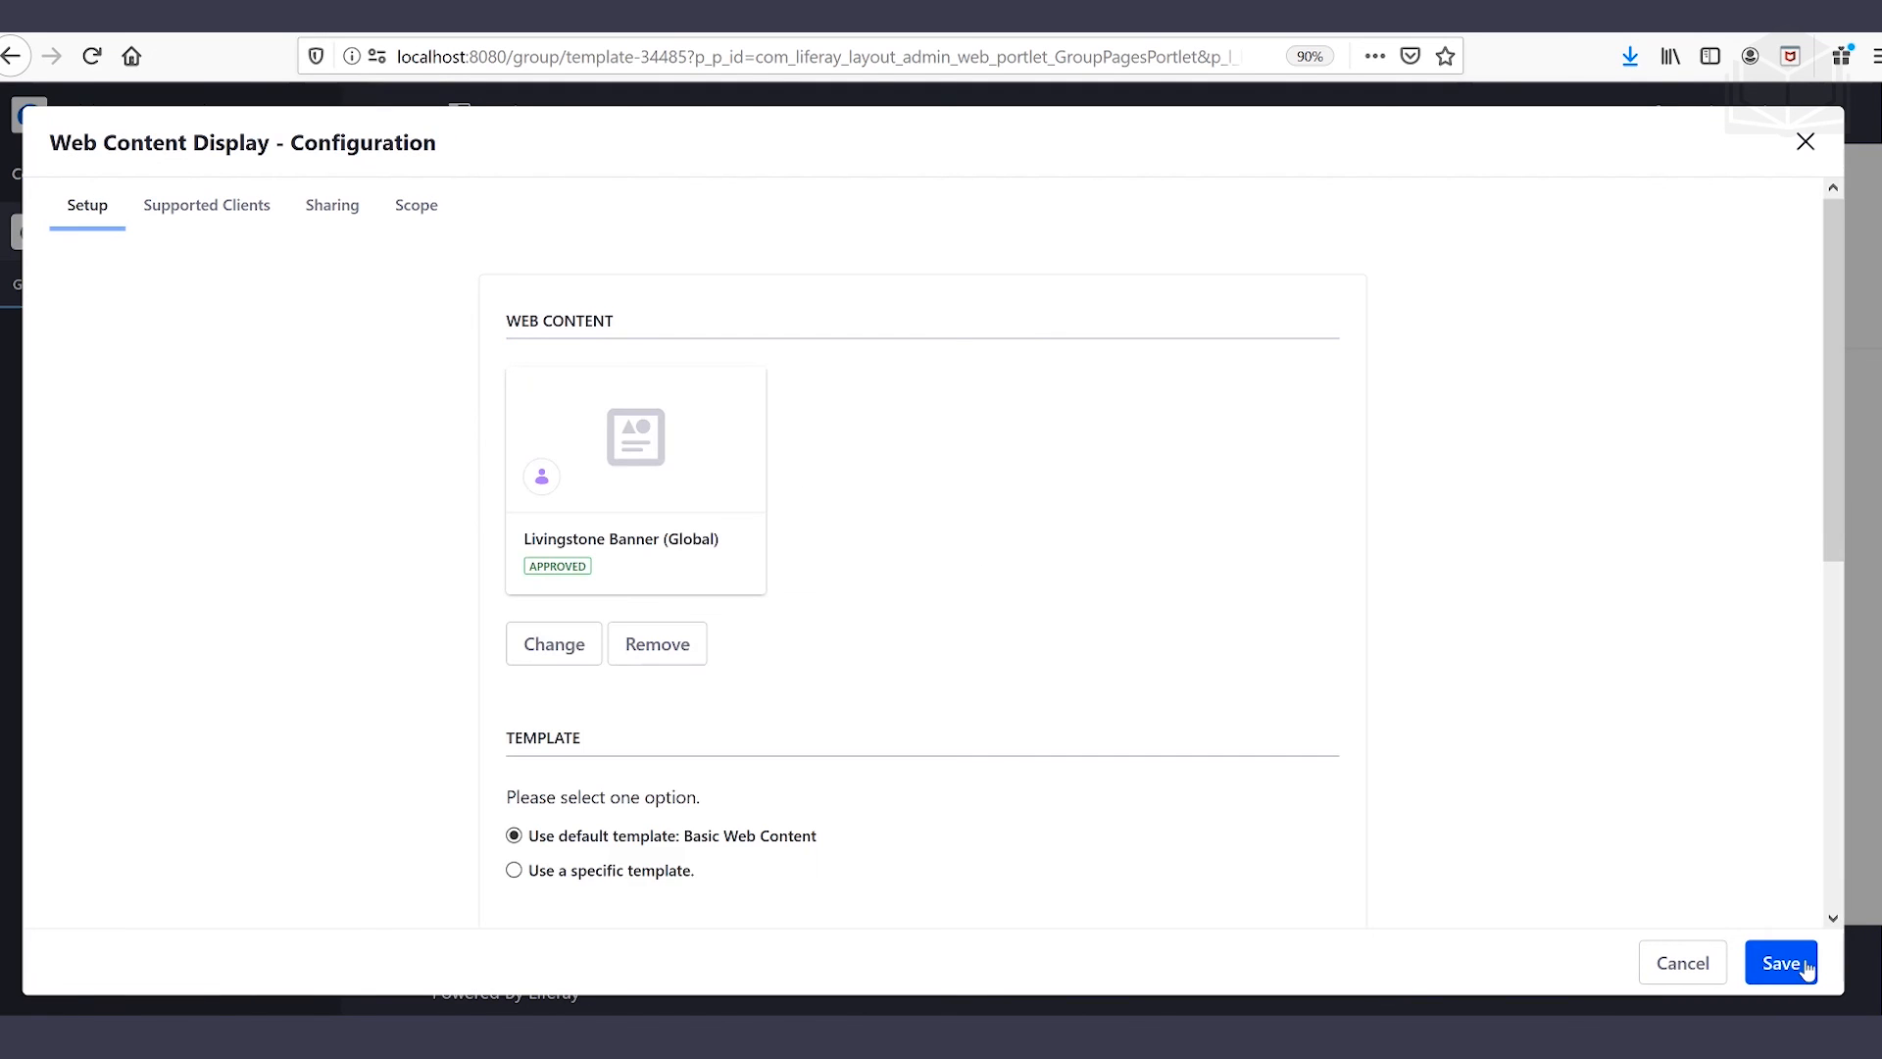
left_click(1806, 968)
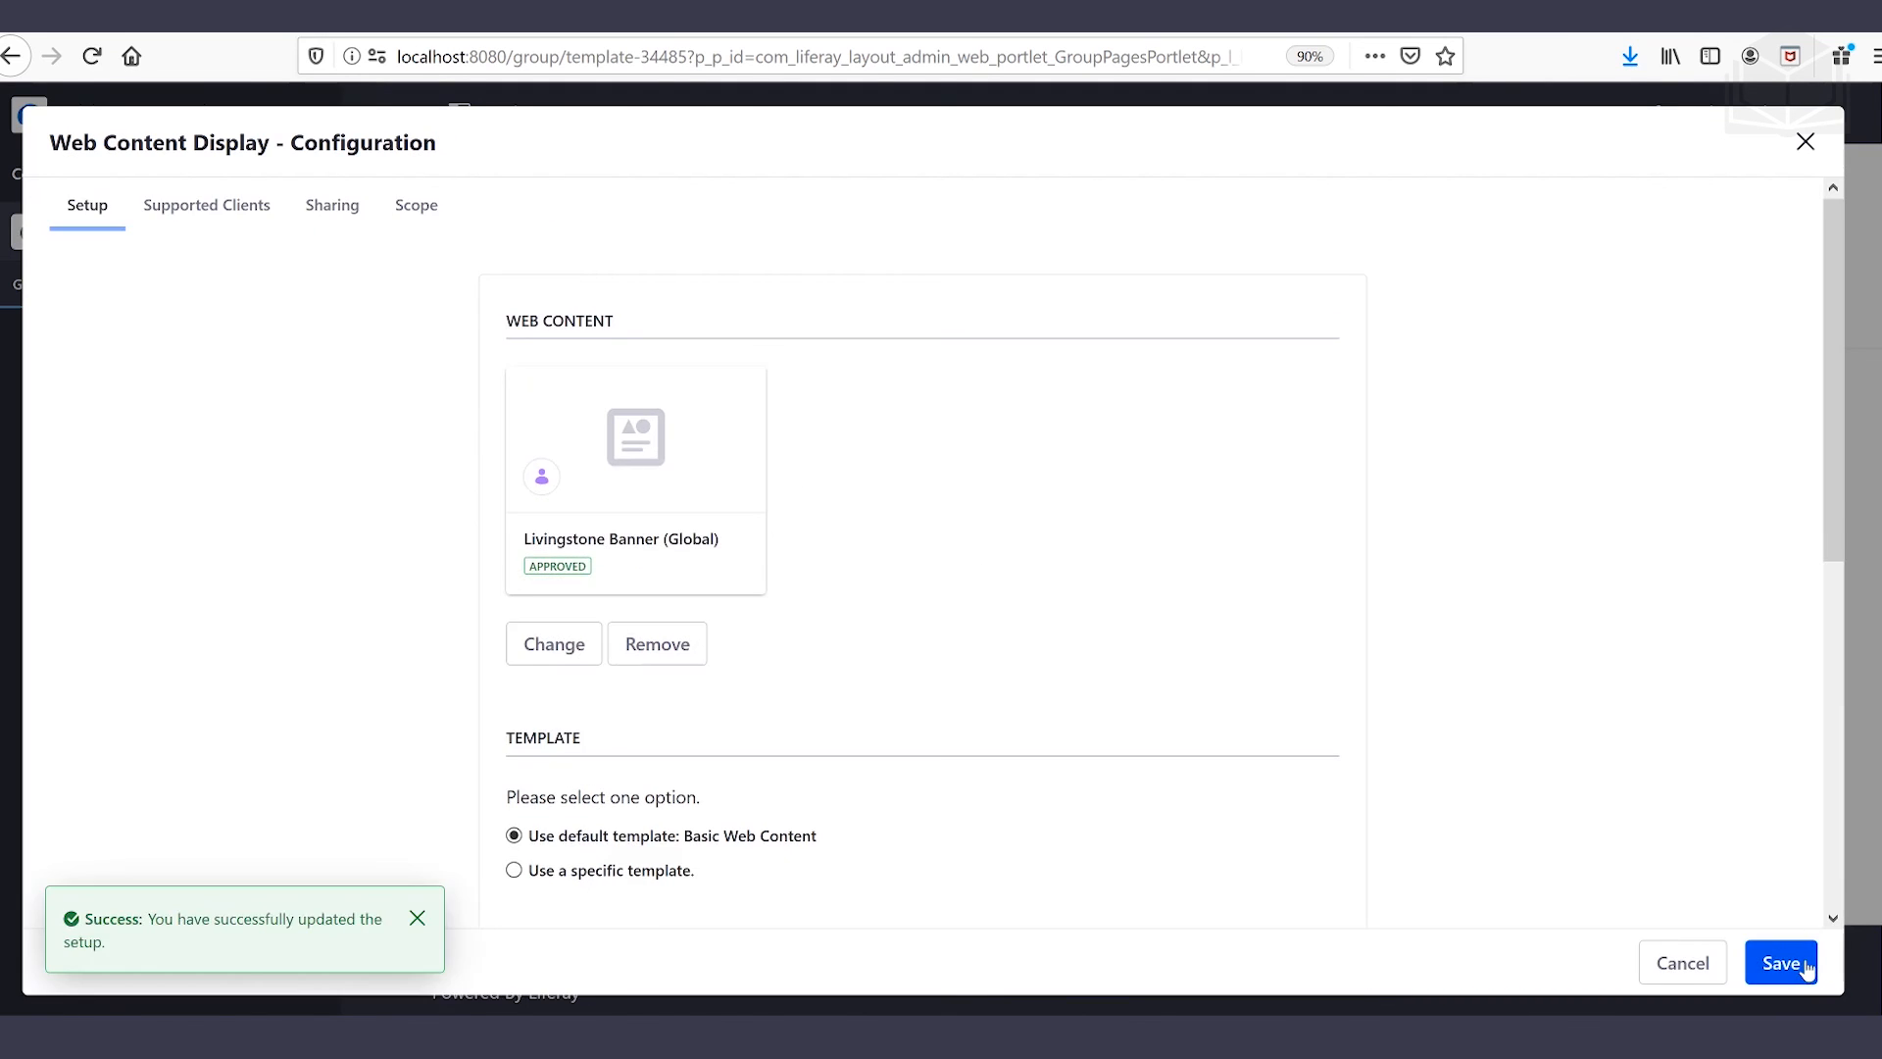
left_click(1806, 142)
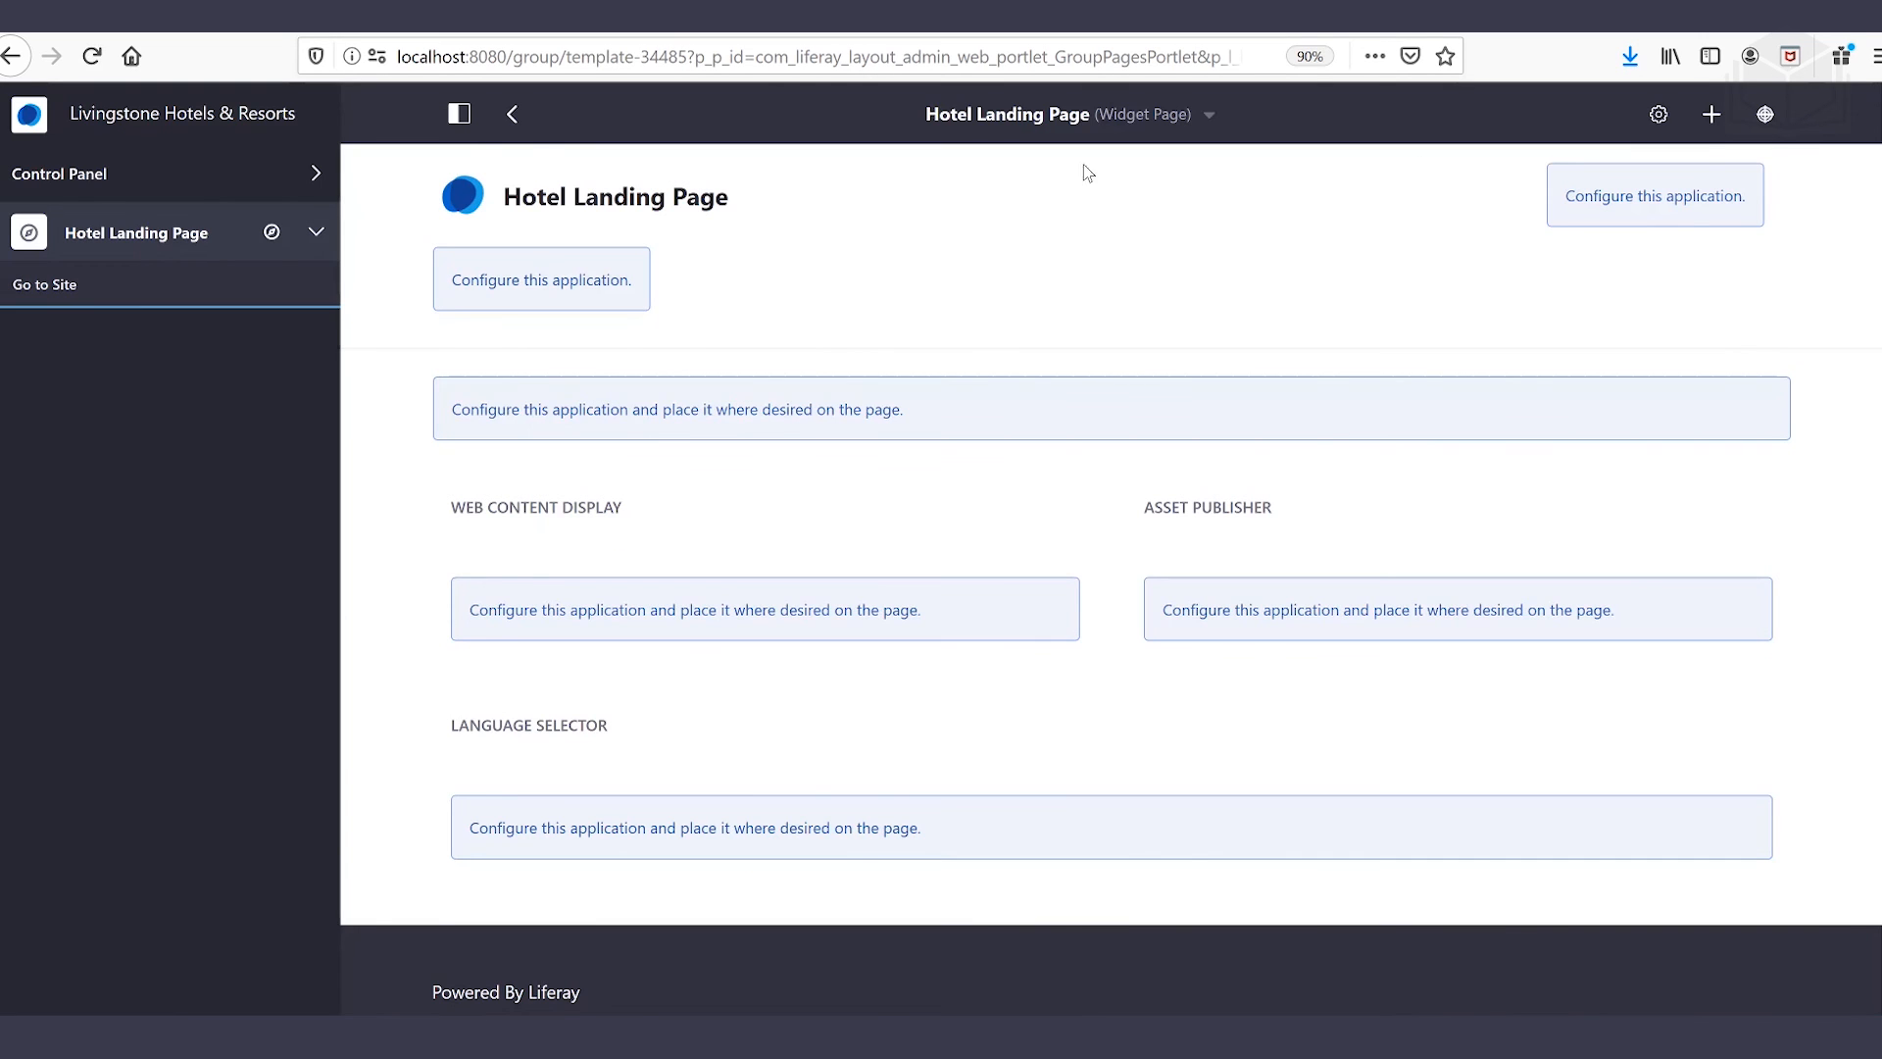
- Go to the Hotel Americana child site of Livingstone Hotels & Resorts and check the banner on its Home page
left_click(274, 234)
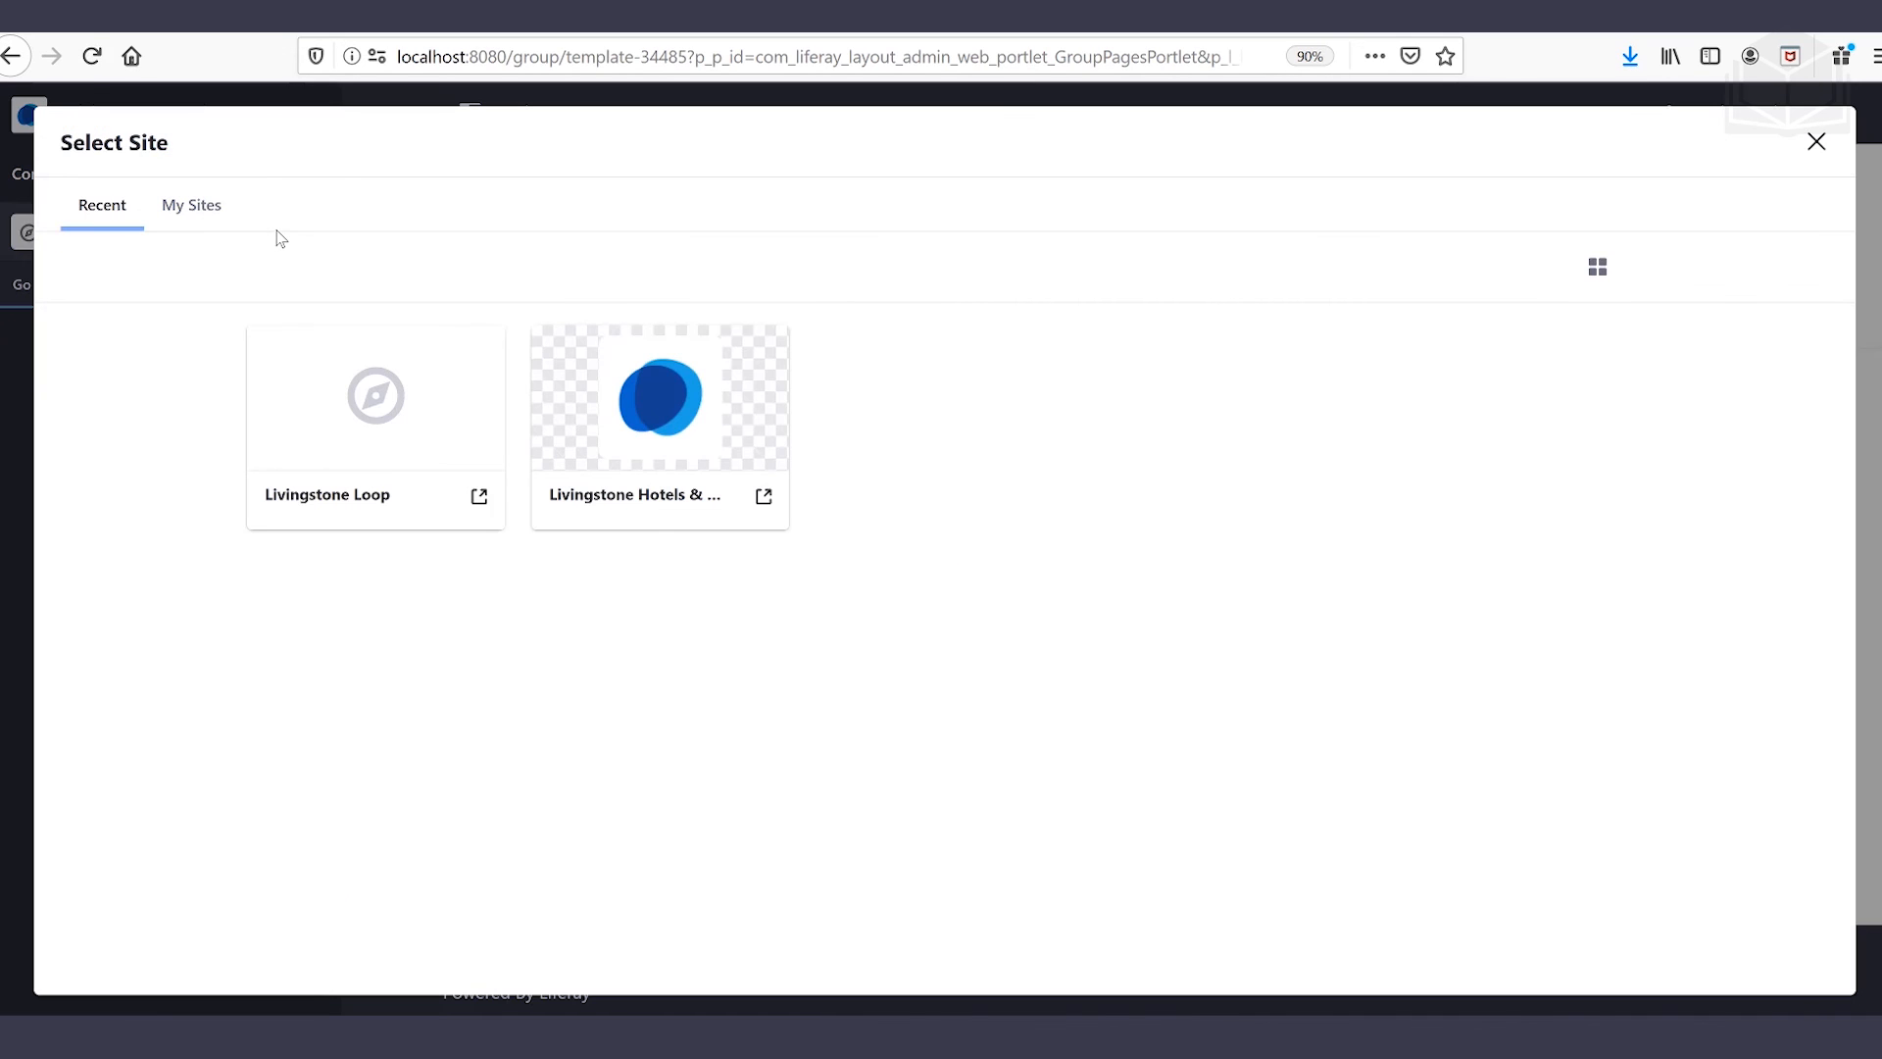
left_click(203, 210)
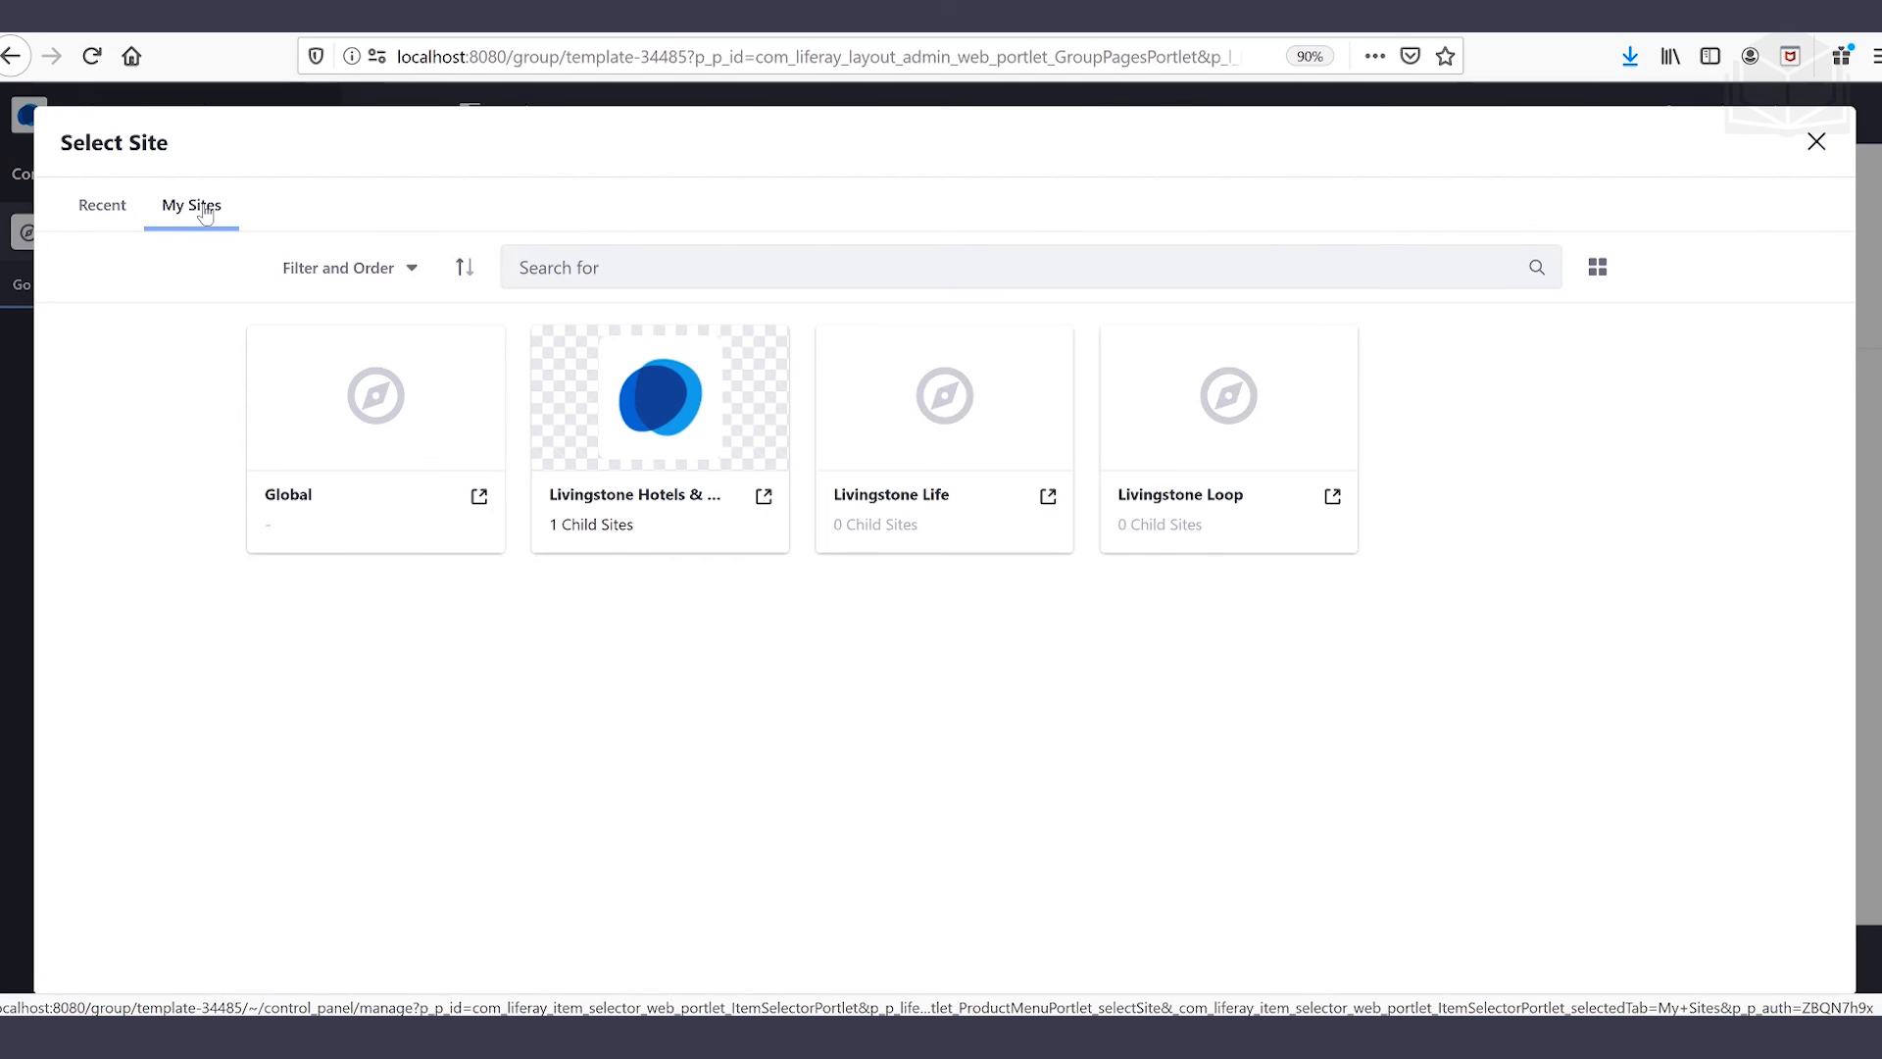
left_click(595, 531)
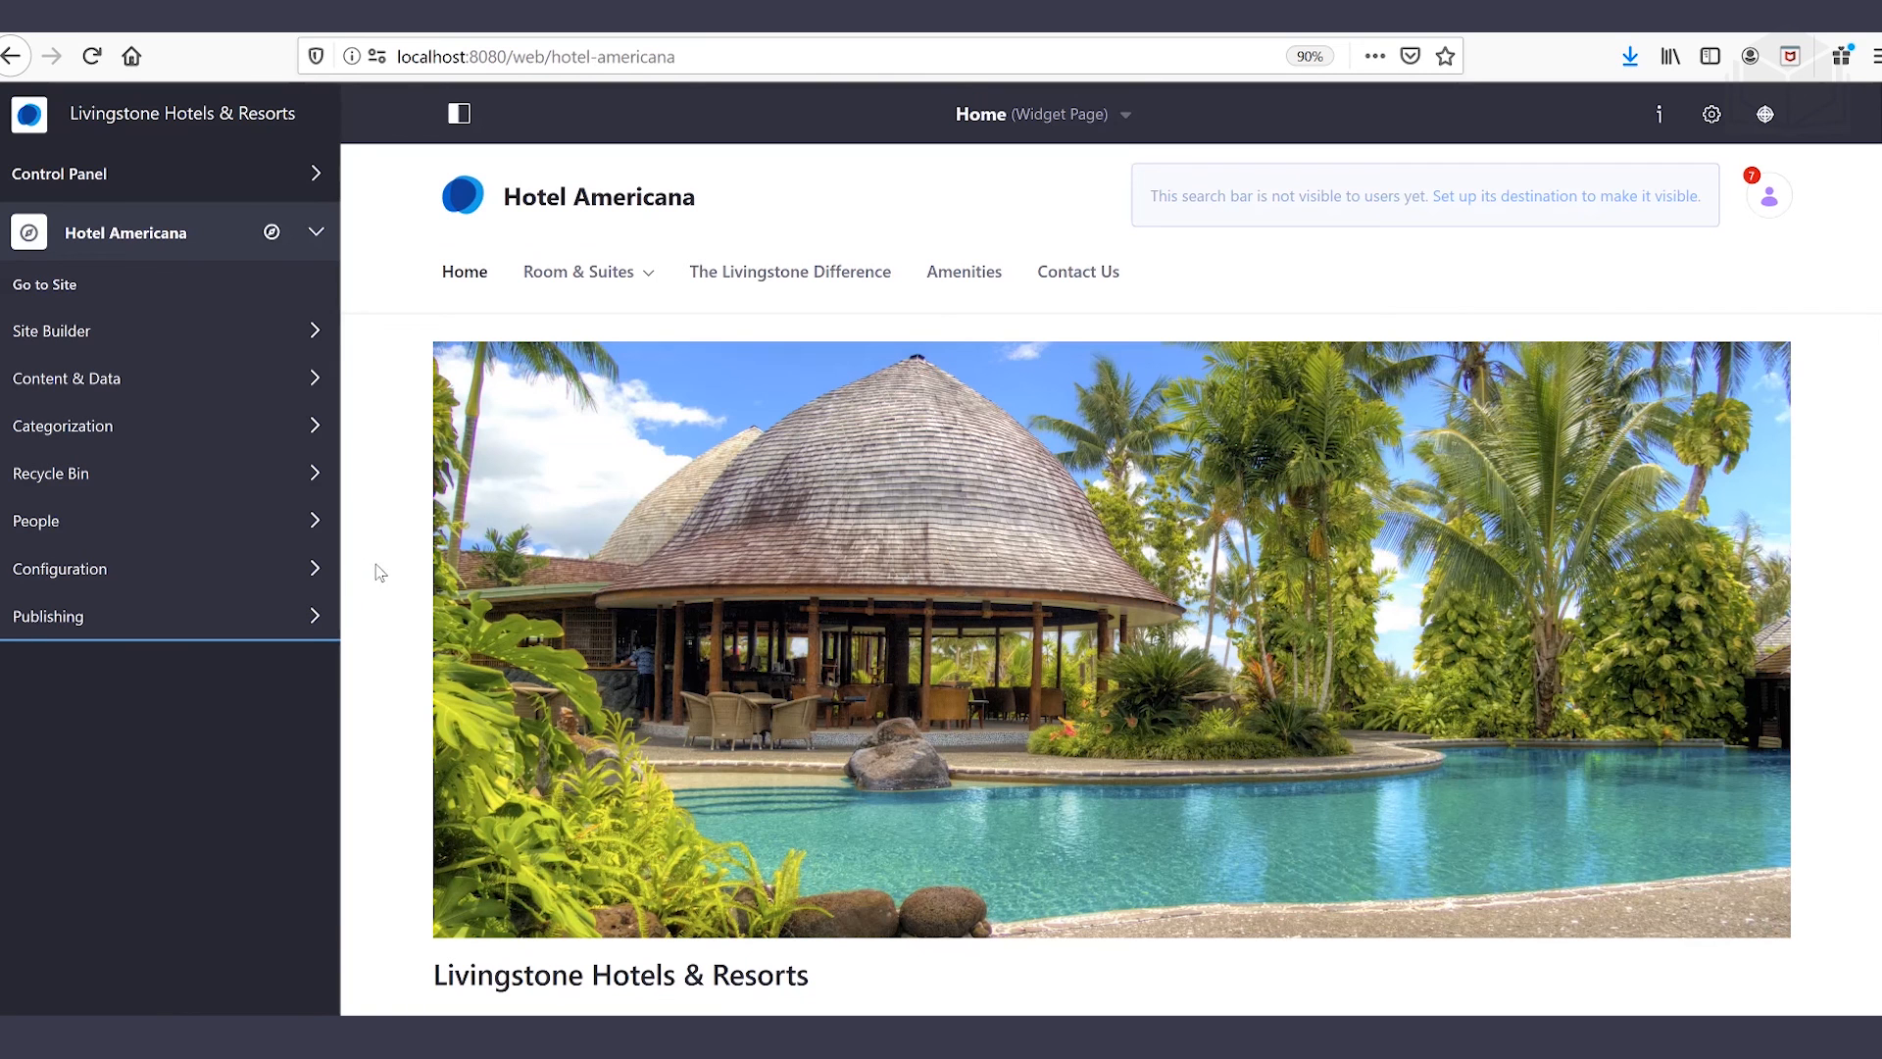
scroll(391, 568, "down", 1)
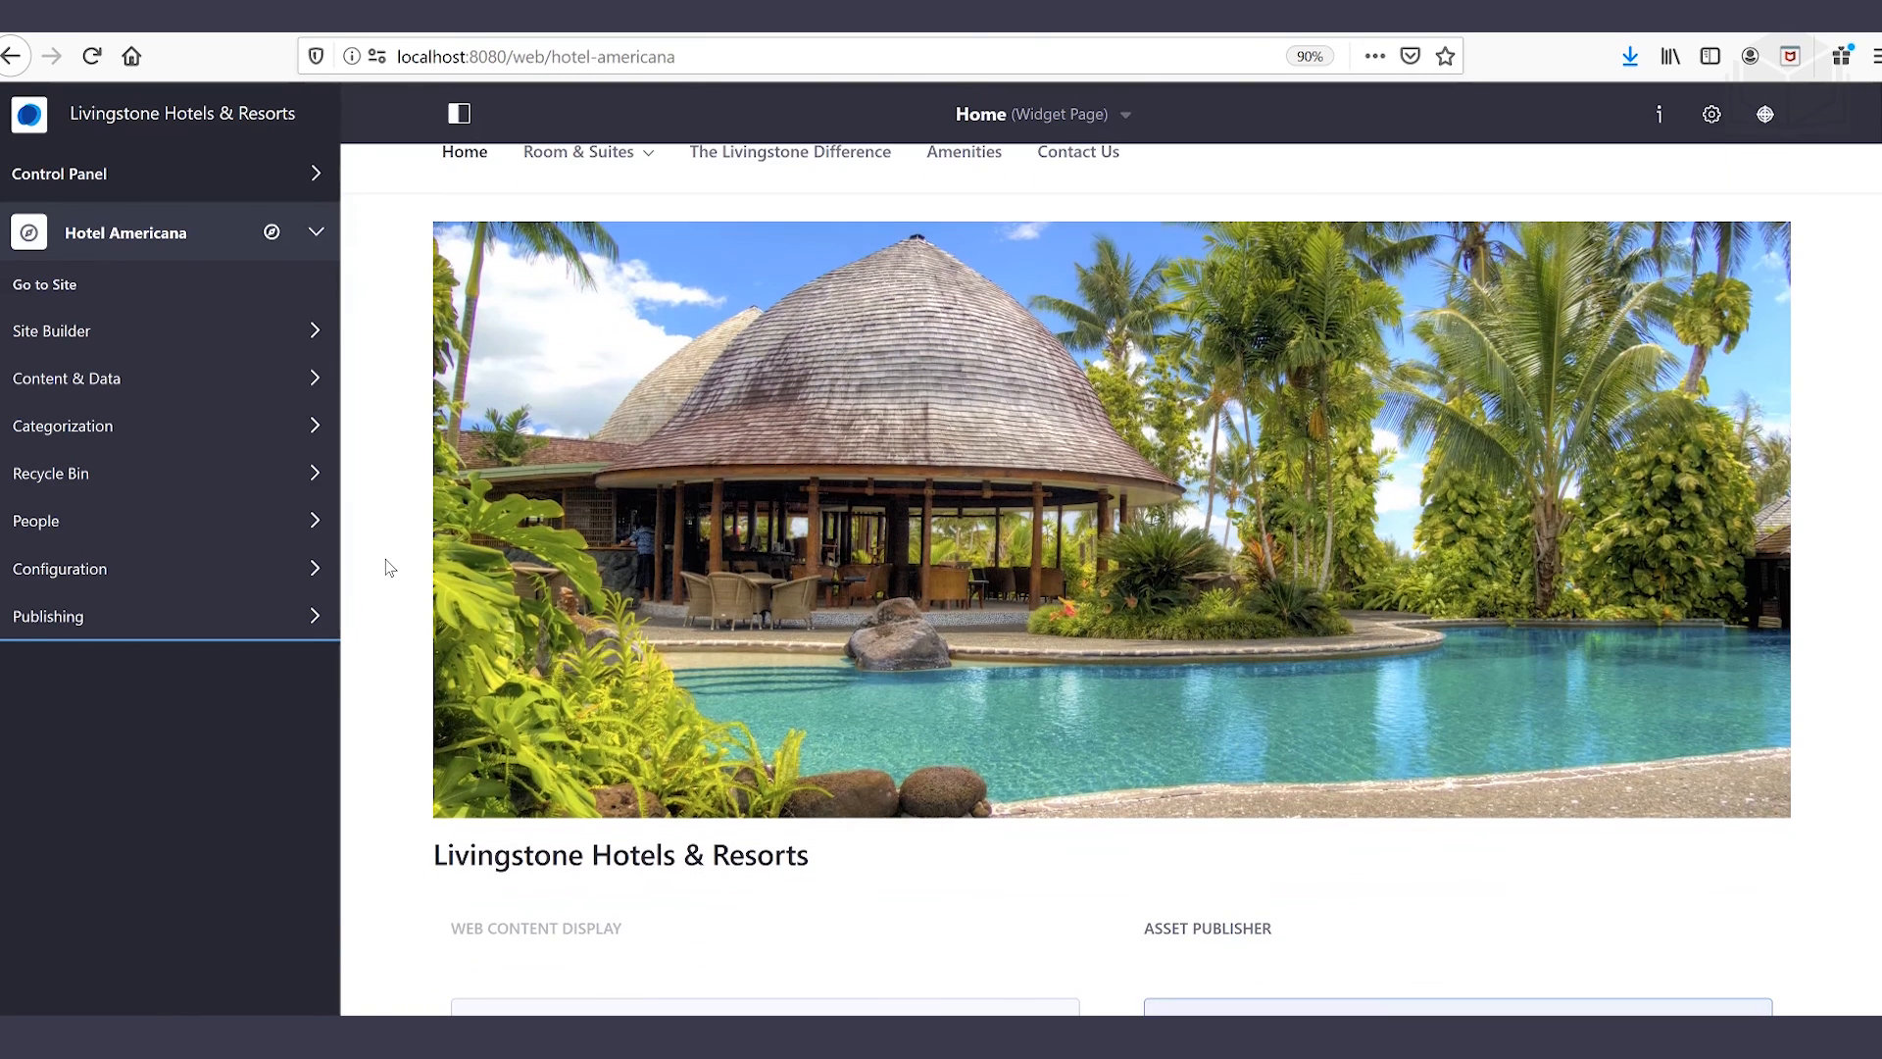